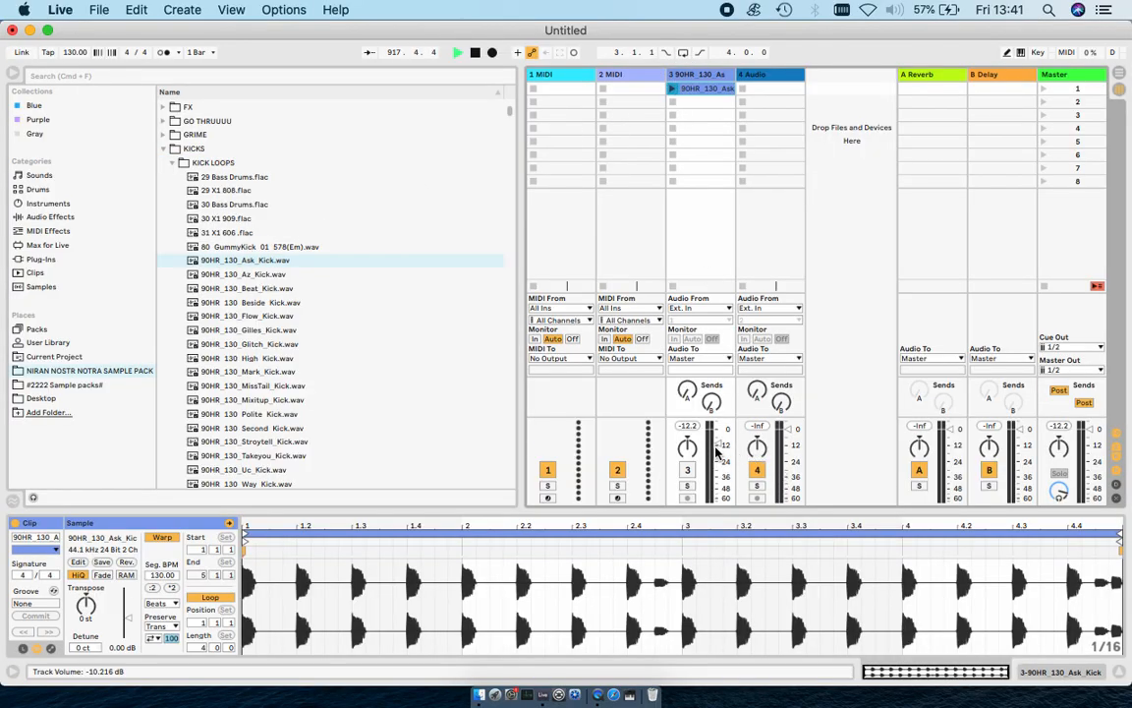
Launch the 90HR_130_Ask_Kick clip on track 3 and set the track volume to about -11.8 dB.
left_click(673, 88)
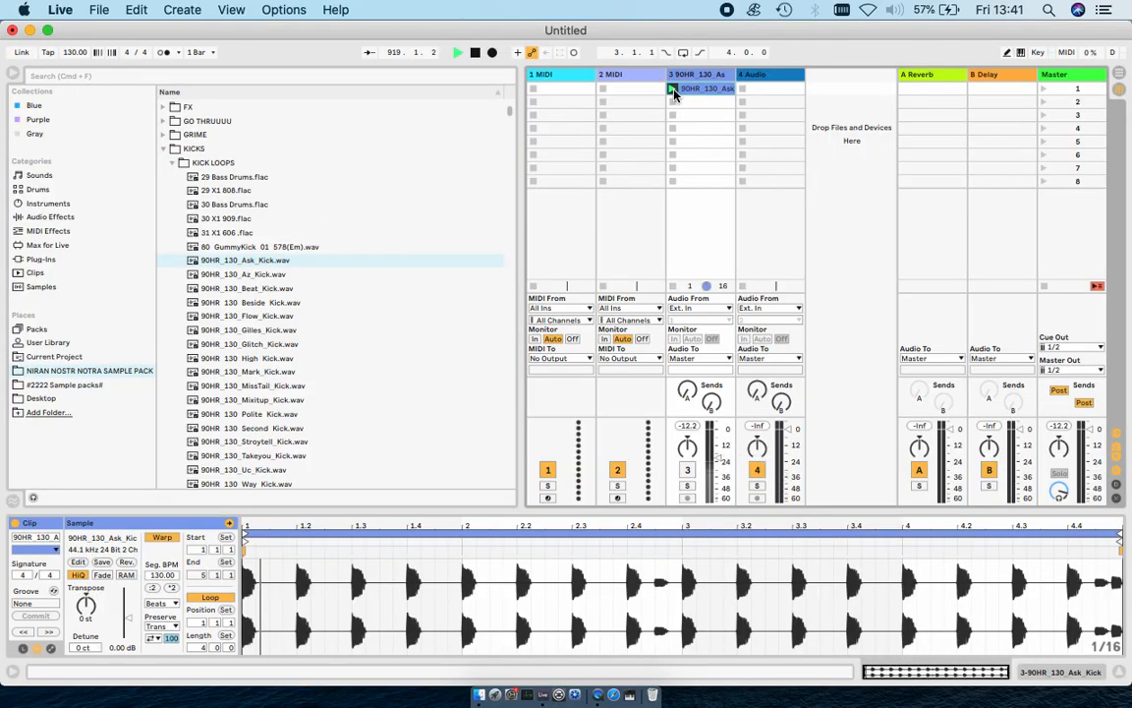
left_click_drag(720, 445, 721, 432)
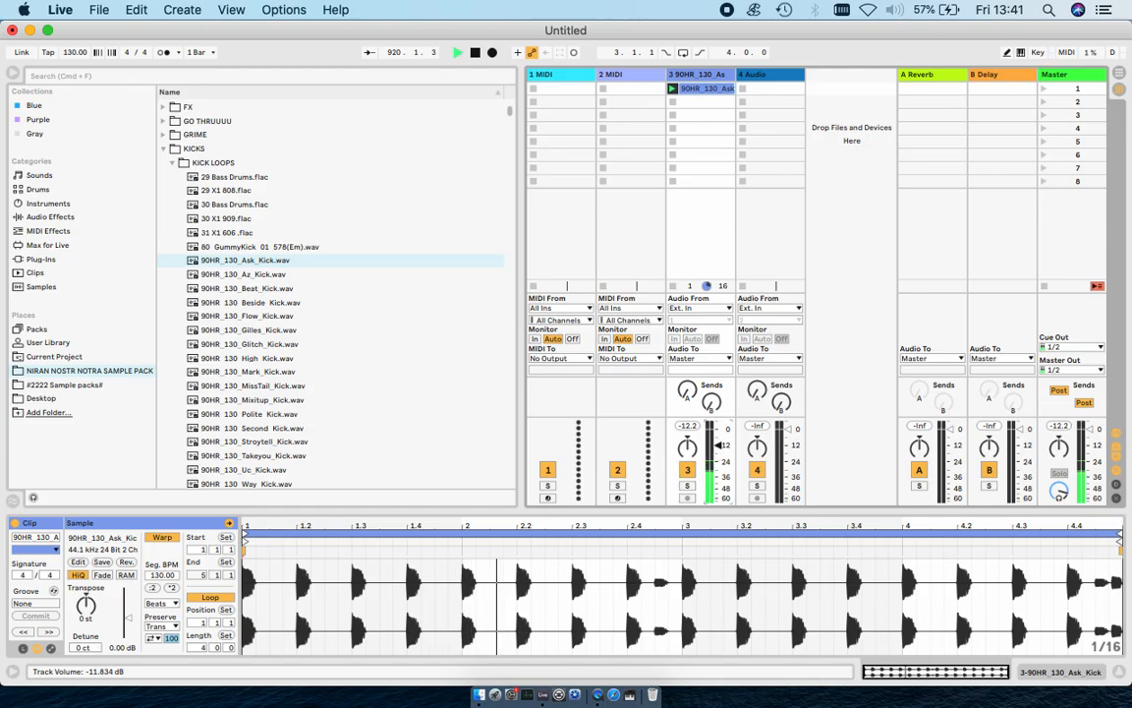
Try the 90HR_130_MissTail, 90HR_130_Takeyou and 128_Dubble kick loops on track 3.
double_click(287, 386)
scroll(289, 391, "down", 5)
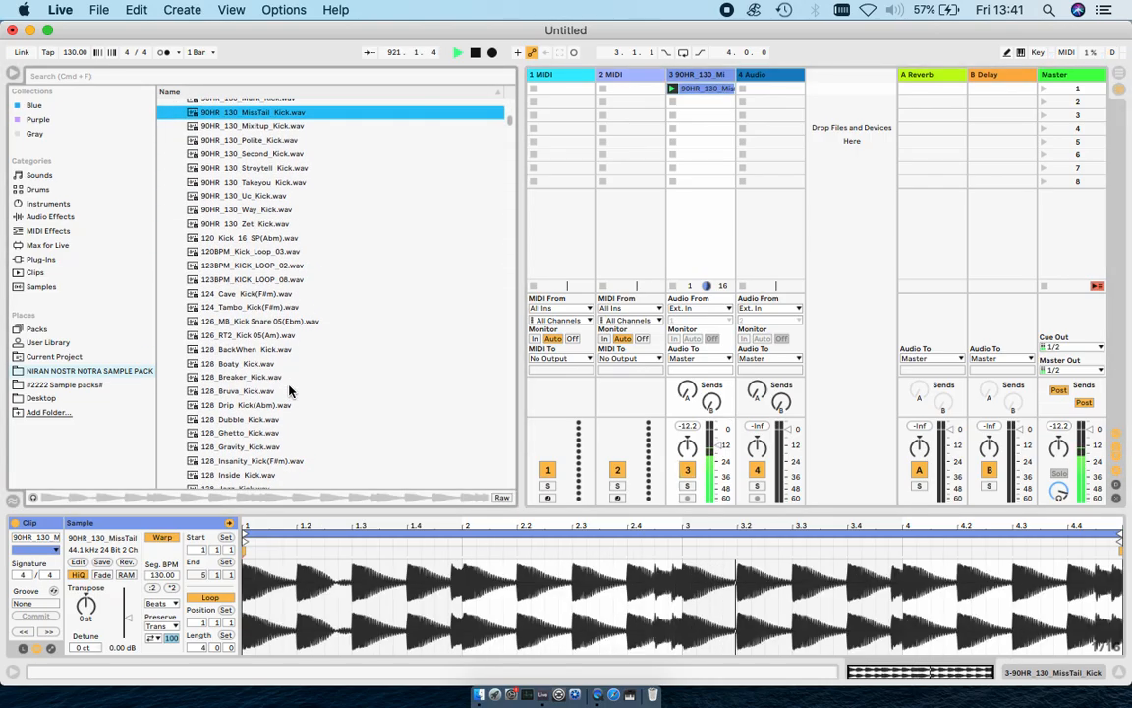
double_click(253, 184)
scroll(252, 187, "down", 6)
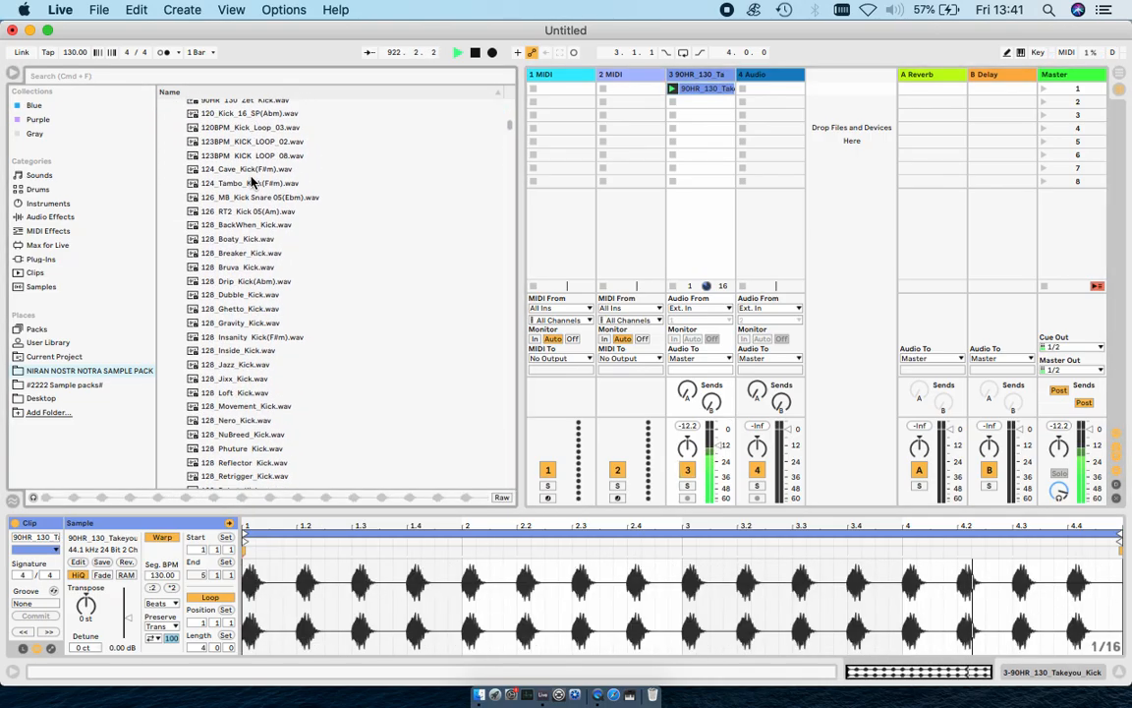
double_click(252, 258)
scroll(253, 263, "down", 3)
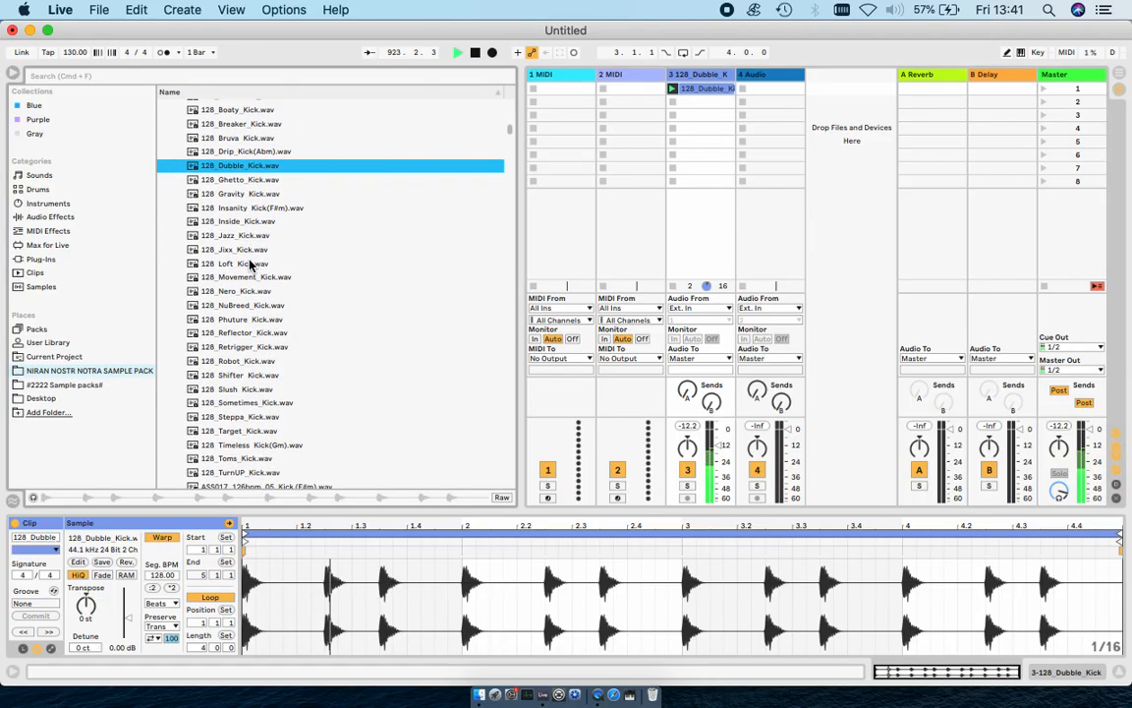
Audition the 128_Reflector and 128_NuBreed kick loops in the playing clip on track 3.
left_click(256, 328)
double_click(256, 327)
scroll(252, 315, "down", 1)
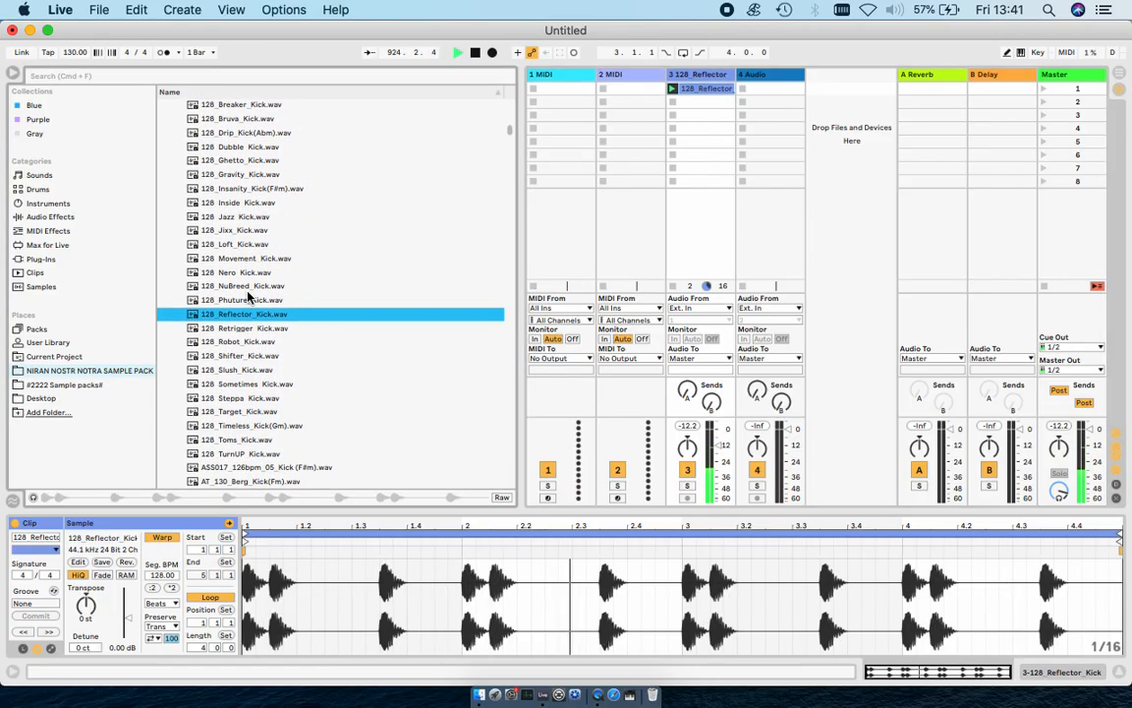
double_click(251, 285)
scroll(247, 290, "down", 3)
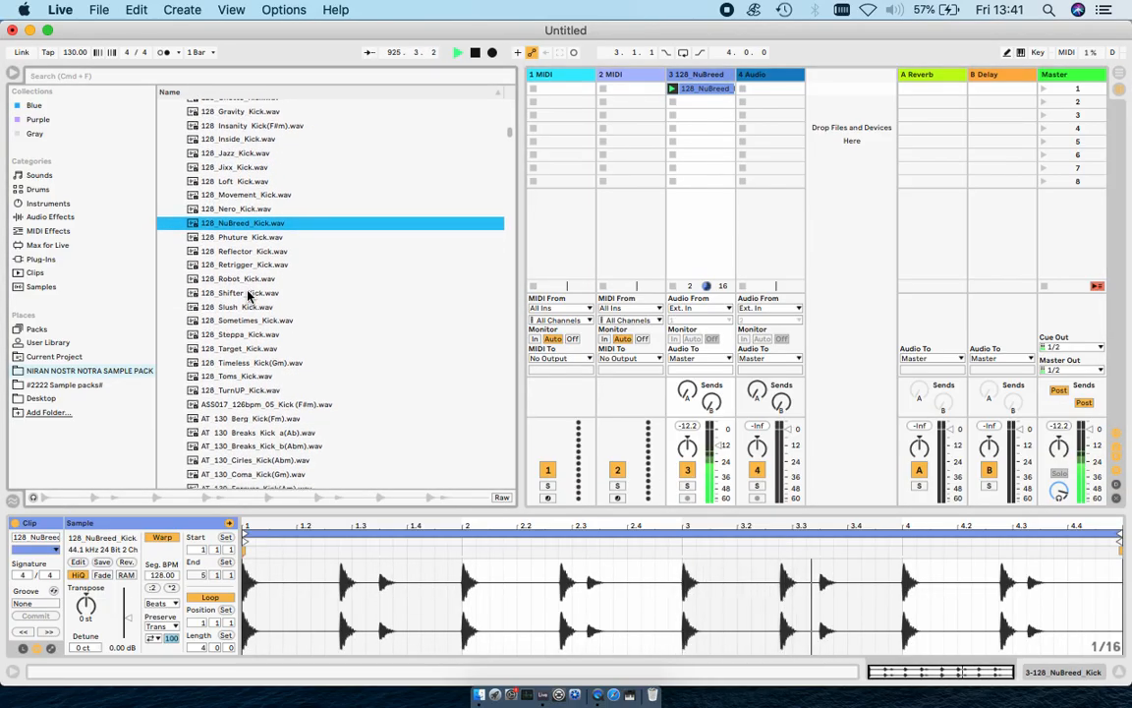
scroll(247, 293, "down", 2)
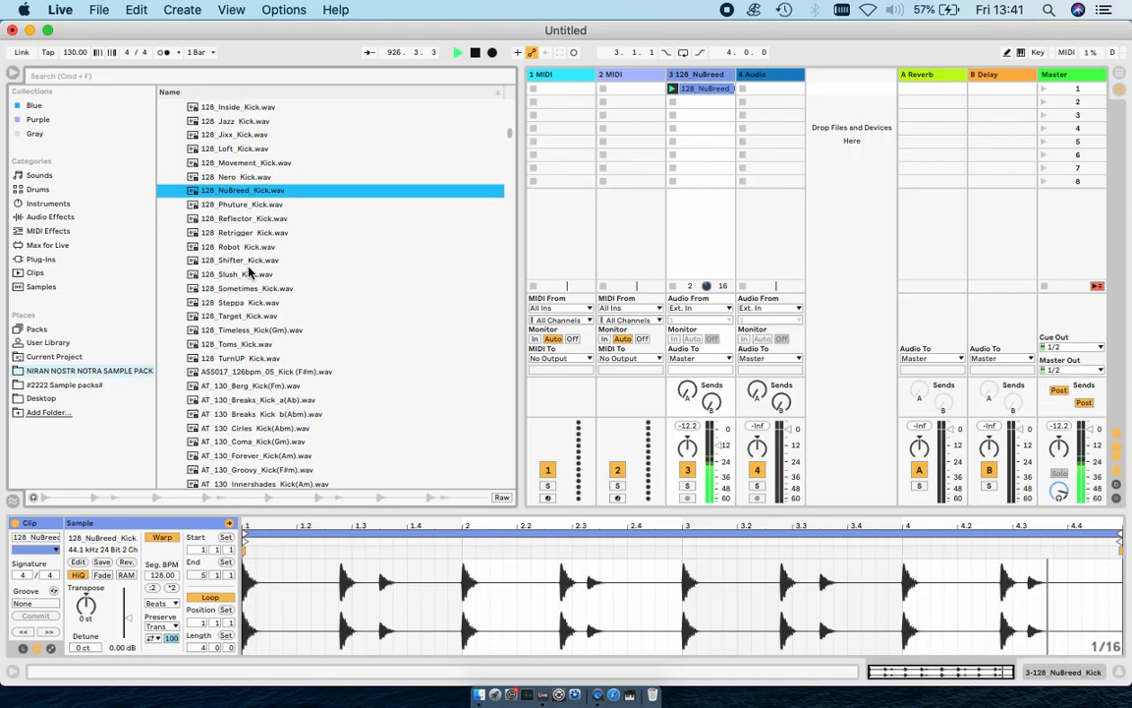
Try several more kick loops further down the KICK LOOPS folder on track 3, up to AT_130_Machine_Kick(Bbm).wav.
double_click(249, 267)
scroll(249, 267, "down", 4)
left_click(249, 271)
scroll(249, 271, "down", 3)
double_click(249, 265)
scroll(249, 271, "down", 4)
double_click(249, 269)
scroll(268, 262, "down", 3)
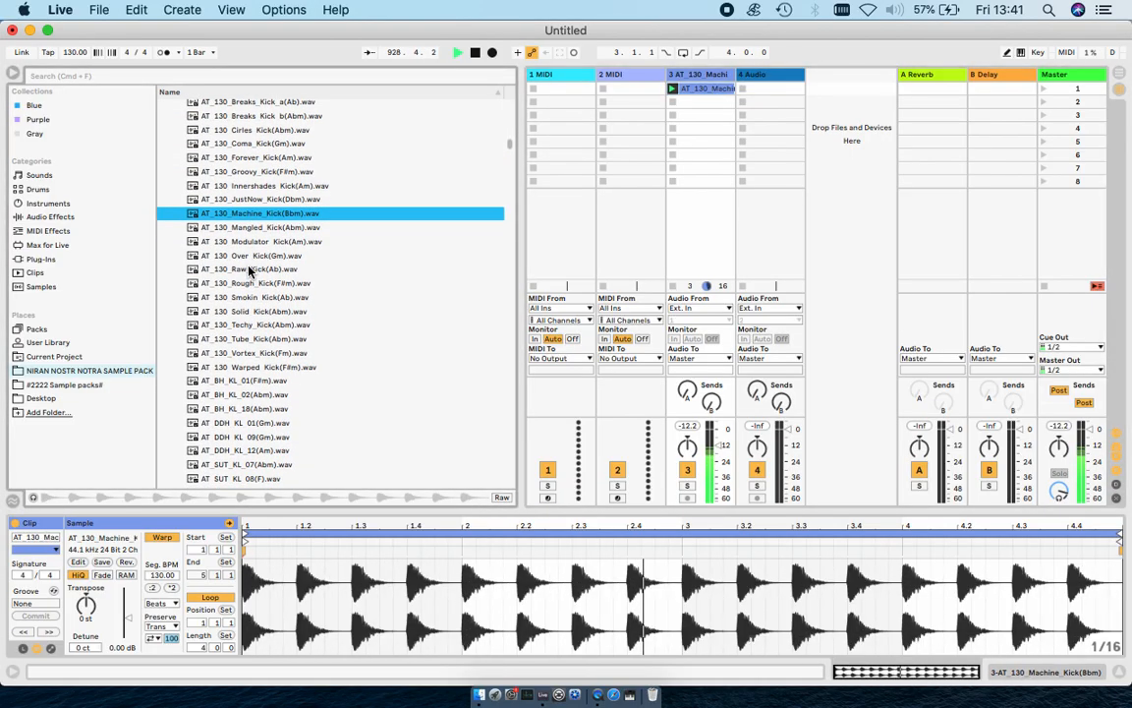
Compare AT_130_Modulator_Kick(Am) and AT_130_Warped_Kick(F#m), and load AT_130_Rough_Kick(F#m).wav as the kick loop on track 3.
double_click(268, 245)
scroll(269, 252, "down", 2)
double_click(268, 248)
double_click(262, 165)
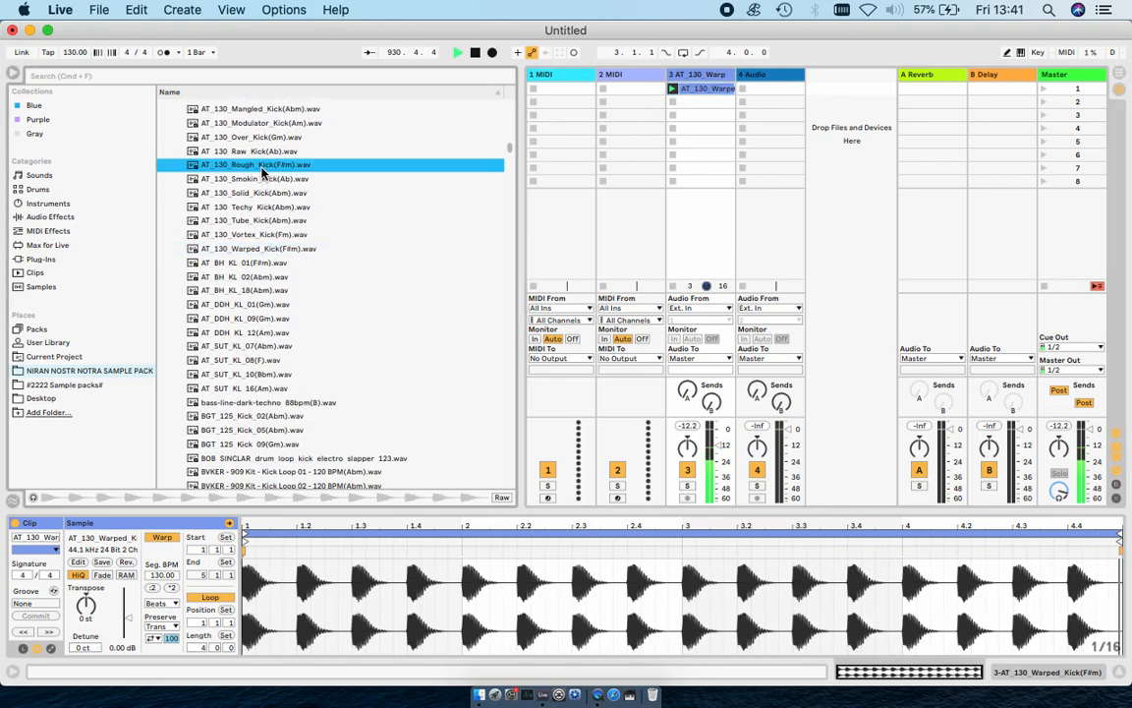
scroll(262, 172, "up", 2)
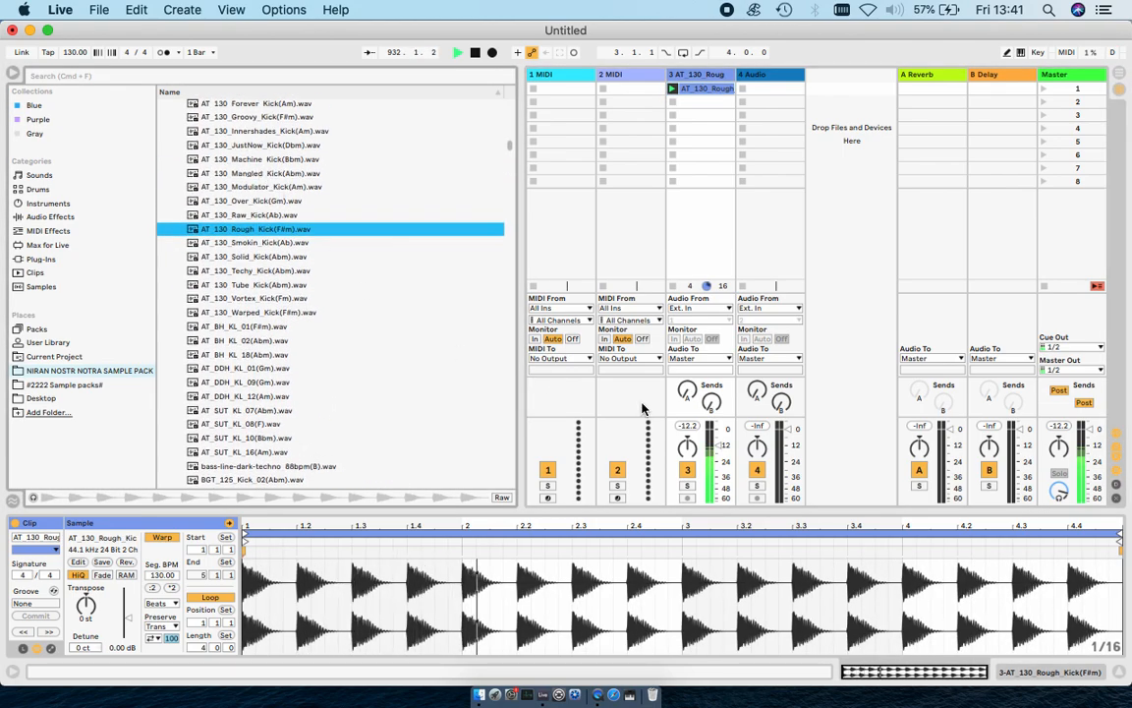
Filter the sample browser by "f#m" and look through the matching kick loops.
left_click(87, 75)
type("f")
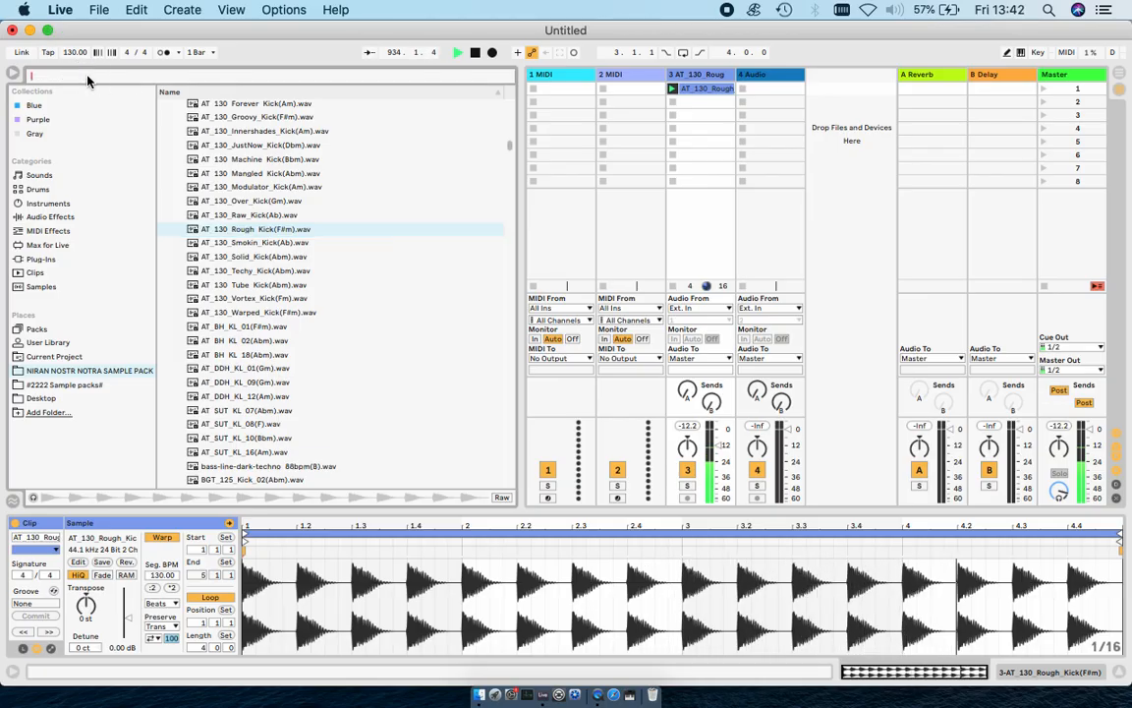
type("#m")
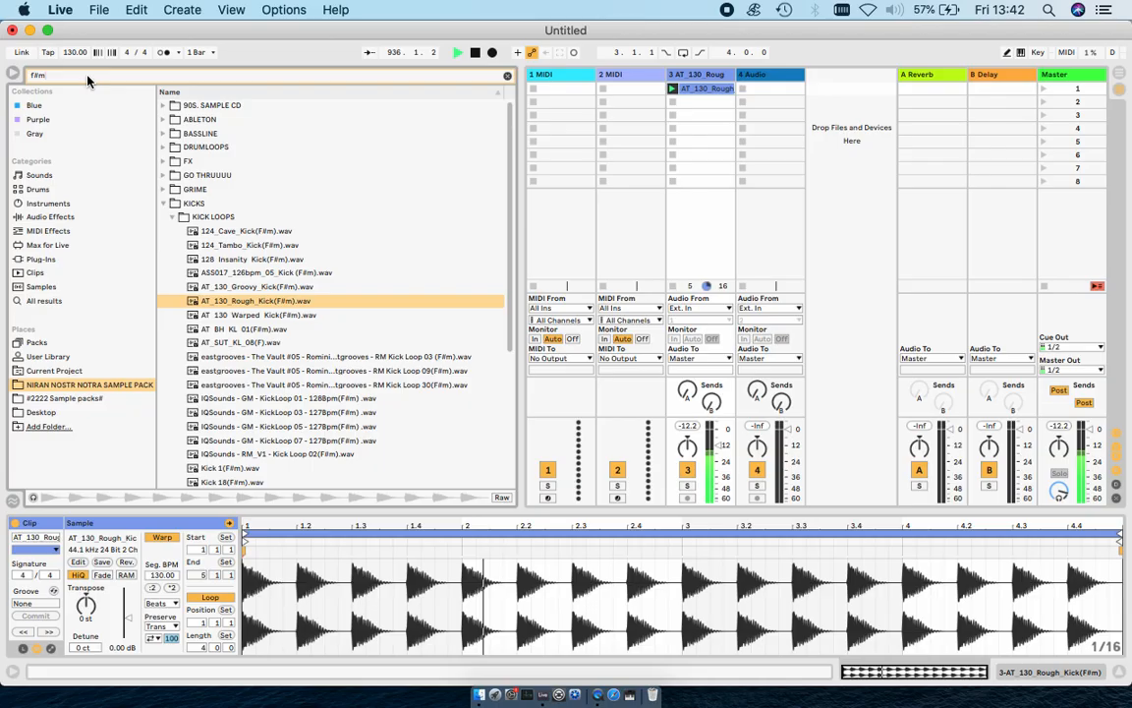
scroll(256, 295, "down", 1)
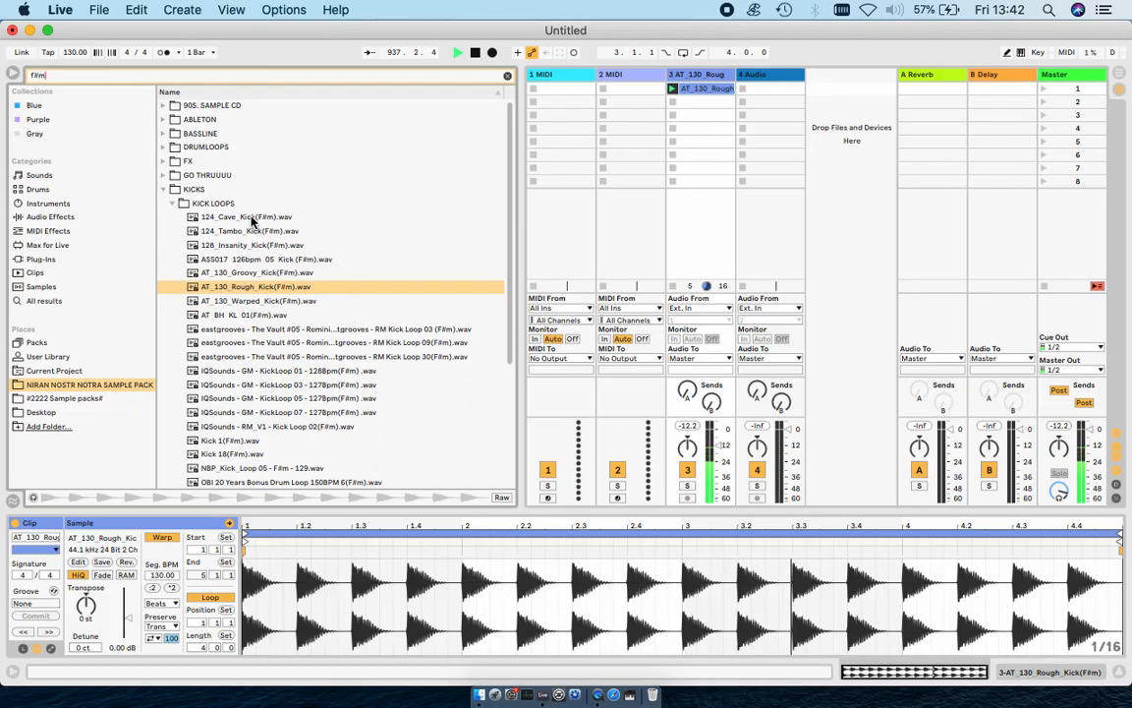
scroll(253, 222, "down", 8)
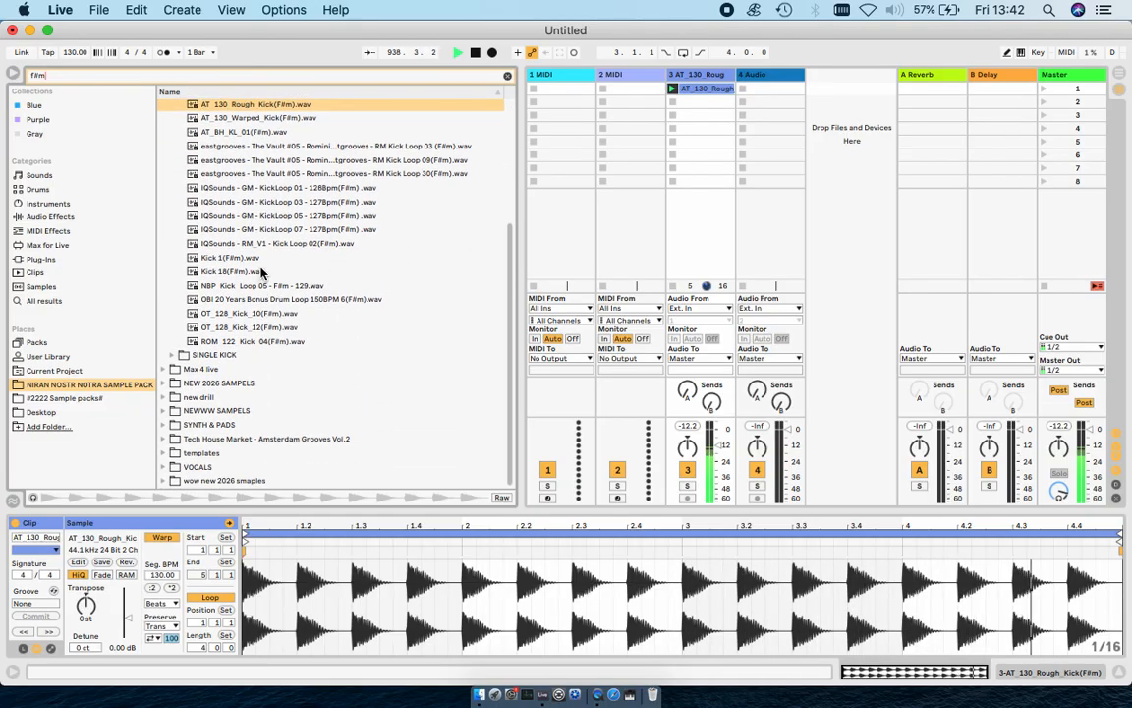
scroll(246, 248, "up", 5)
Check the F#m samples in the SINGLE KICK folder, collapse the KICKS folder, and briefly switch track 3 off and back on.
left_click(173, 203)
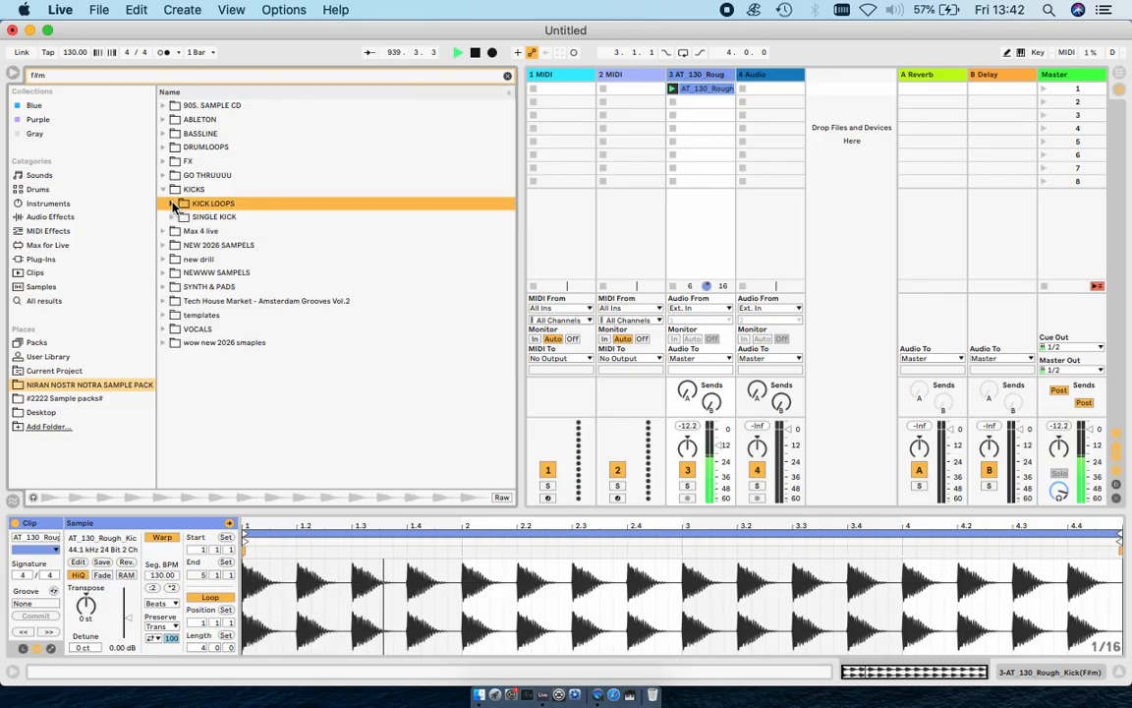
left_click(172, 218)
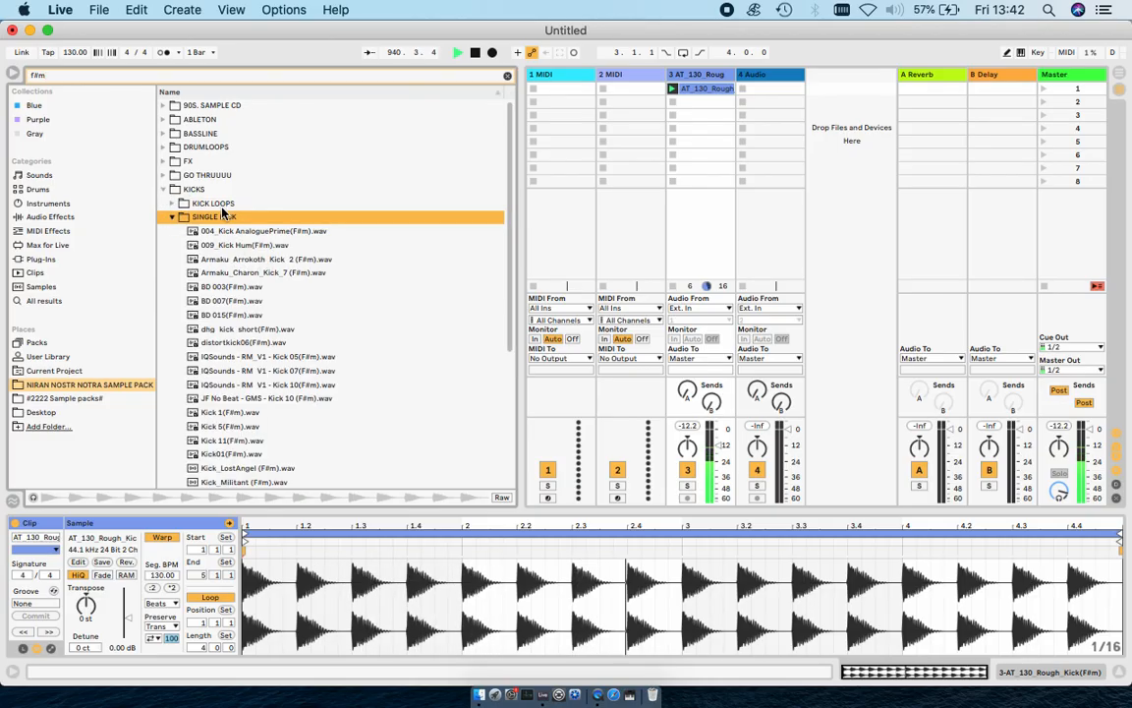
left_click(688, 468)
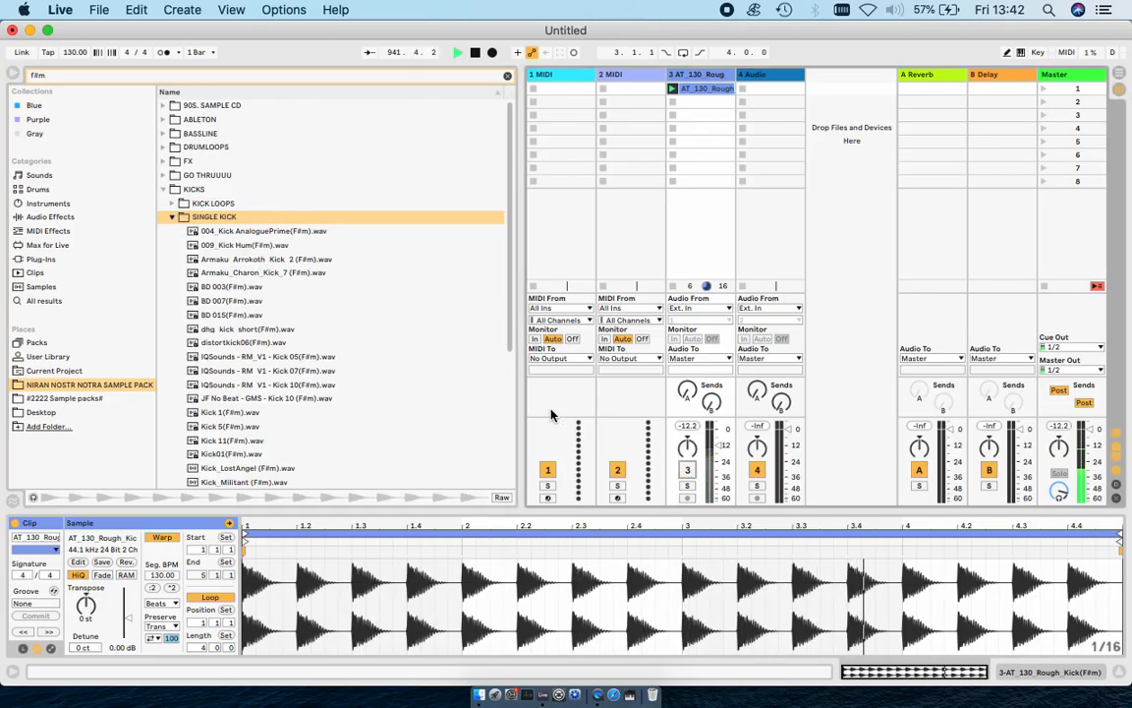
left_click(164, 189)
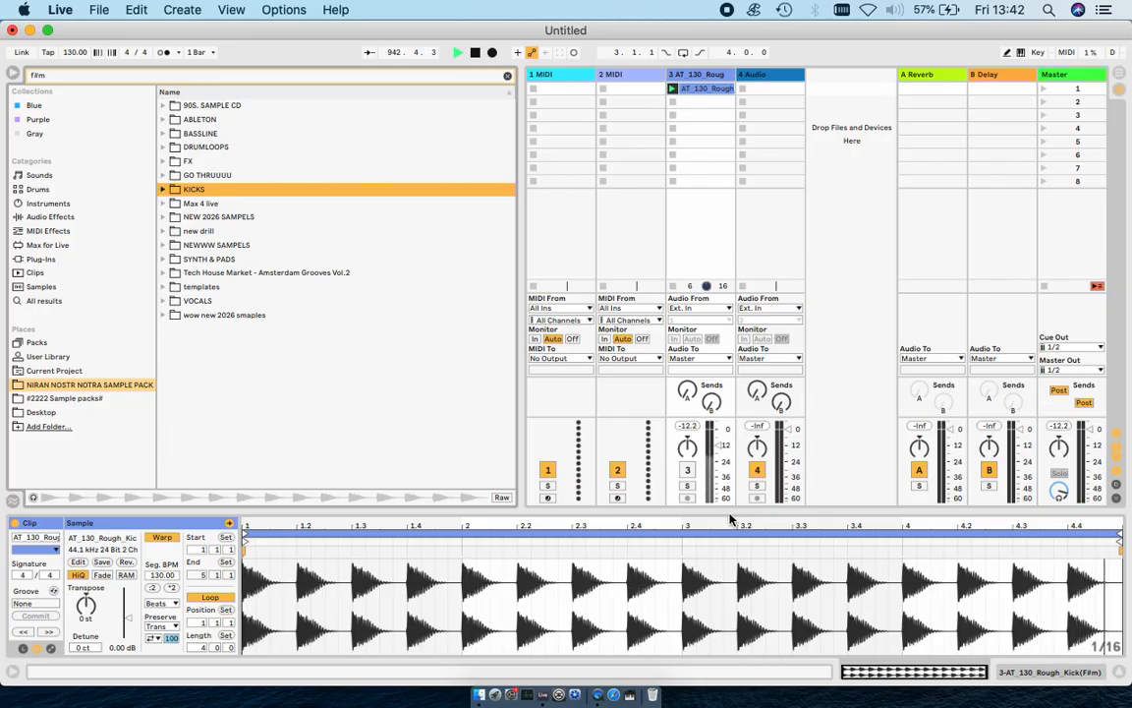
left_click(688, 469)
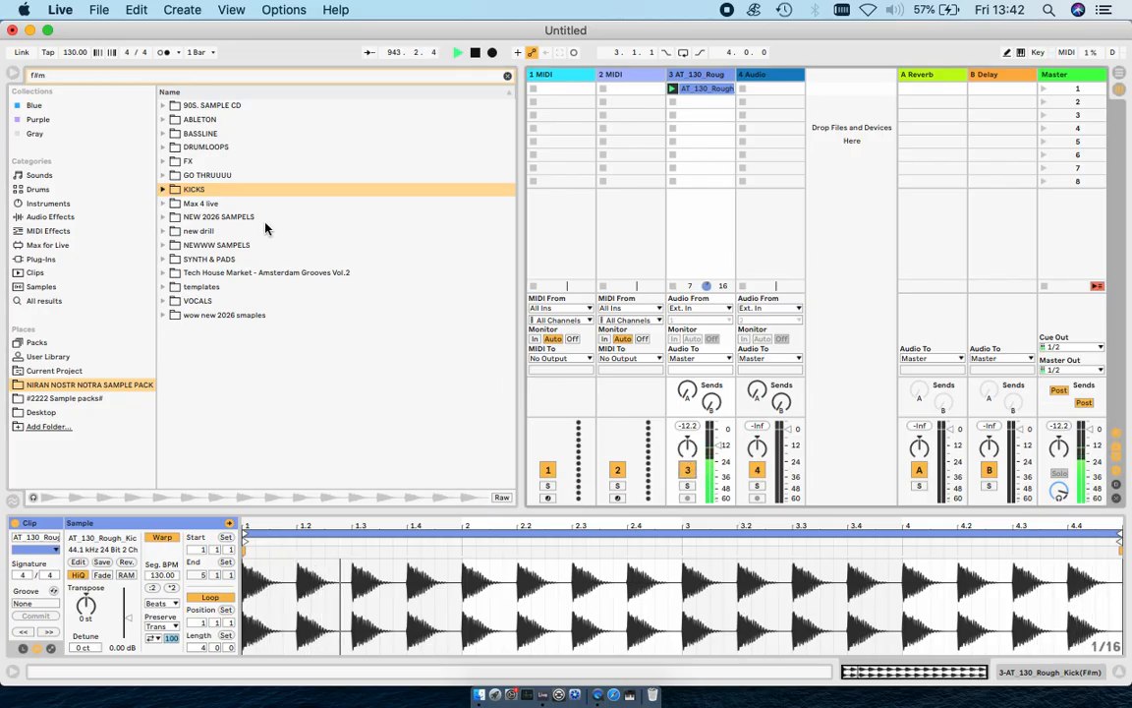
Load "IQSounds - RM3 - BassLoop 30 - 126bpm [F#min].wav" from the BASSLINE LOOP folder into the first clip slot of track 4.
left_click(164, 135)
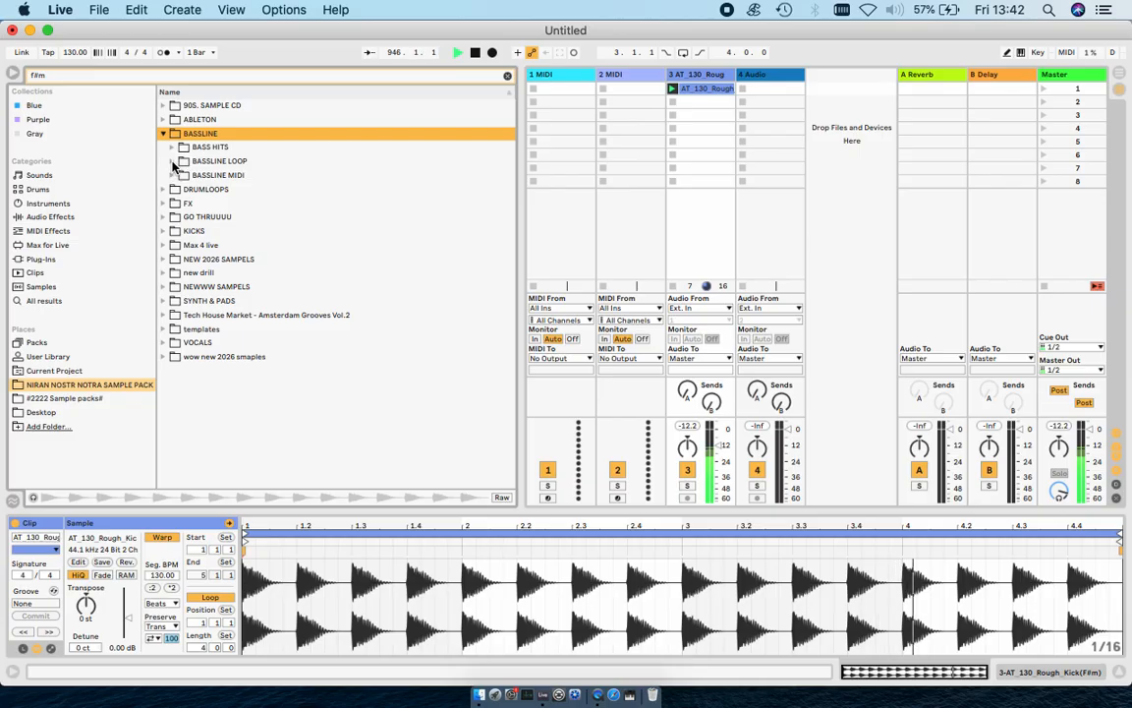
left_click(173, 161)
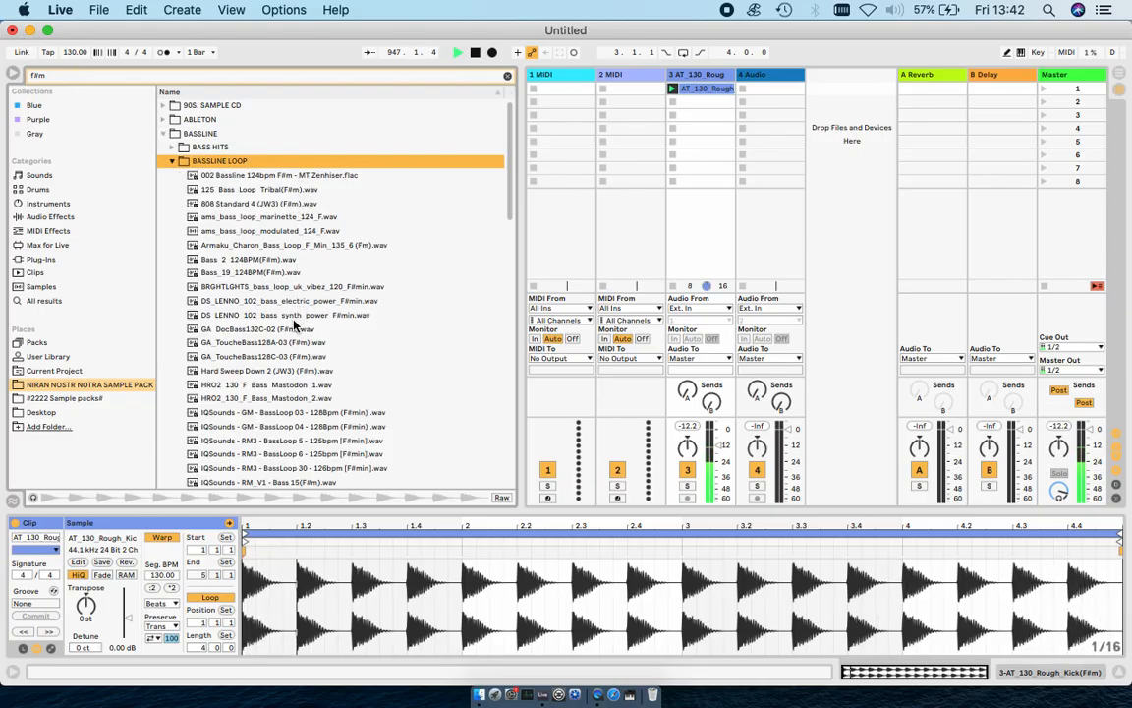
scroll(293, 324, "down", 5)
left_click(422, 238)
left_click_drag(435, 225, 745, 90)
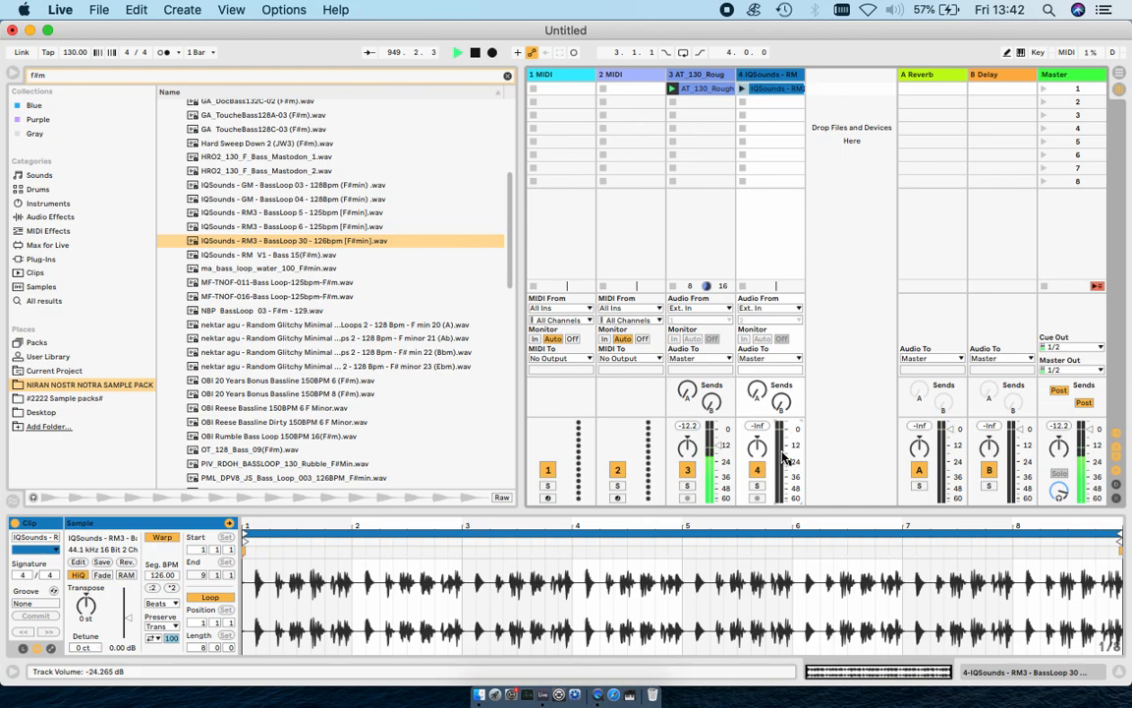
Launch the bass loop clip on track 4 and raise its track volume to about -12 dB.
left_click(744, 90)
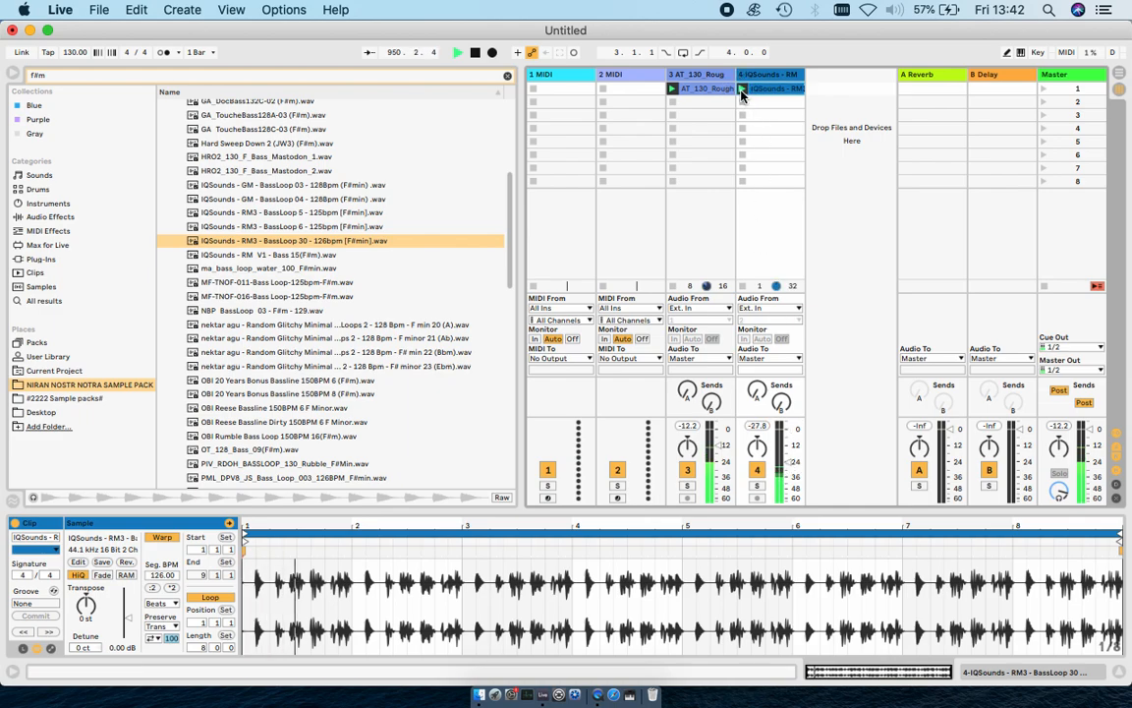
left_click_drag(787, 462, 786, 452)
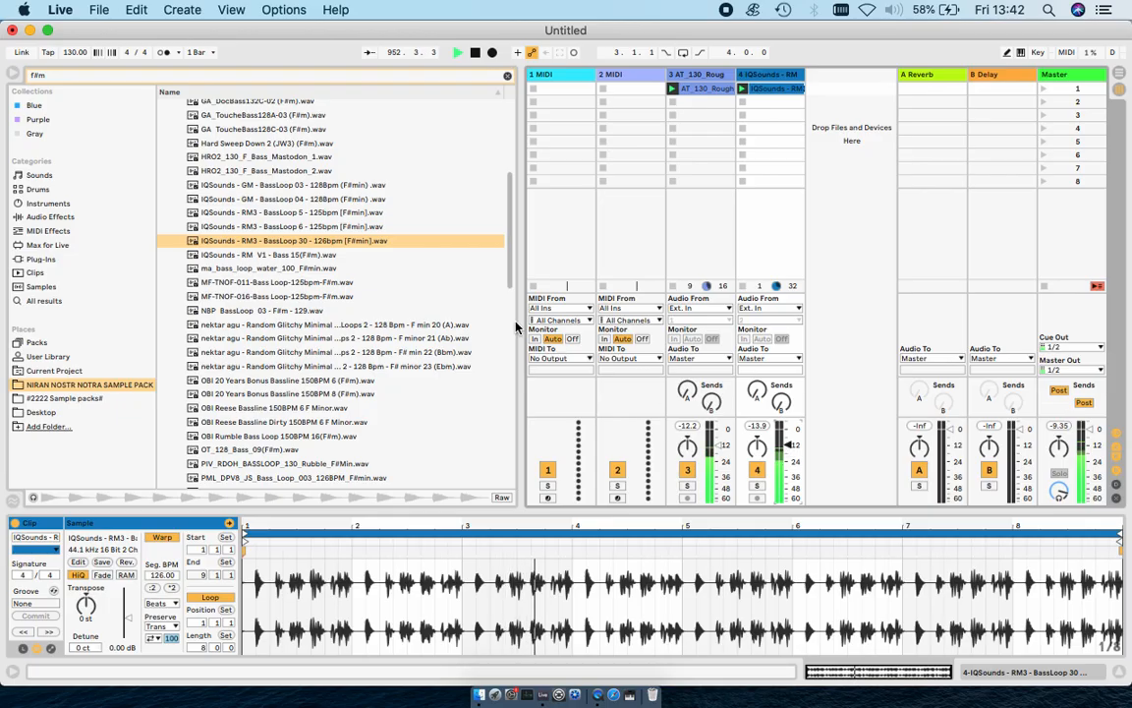
Try IQSounds RM_V1 Bass 15, MF-TNOF-011 and the nektar agu F min 20 and F# min 22 bass loops on track 4.
double_click(322, 254)
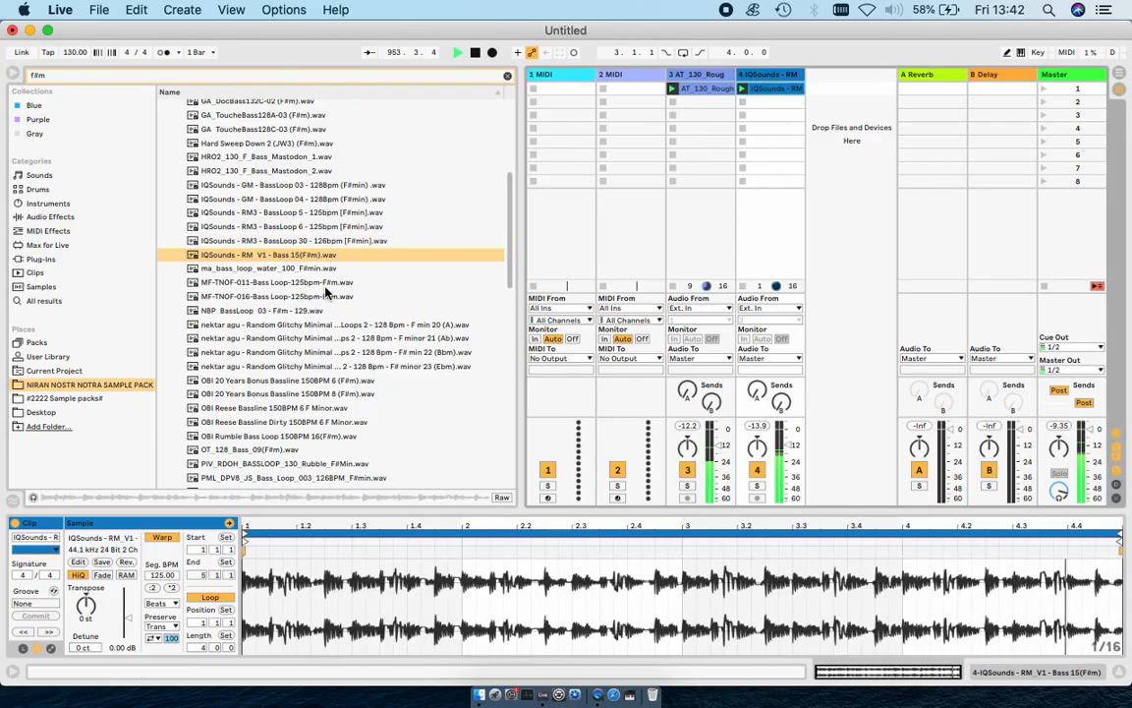
double_click(326, 283)
left_click(323, 325)
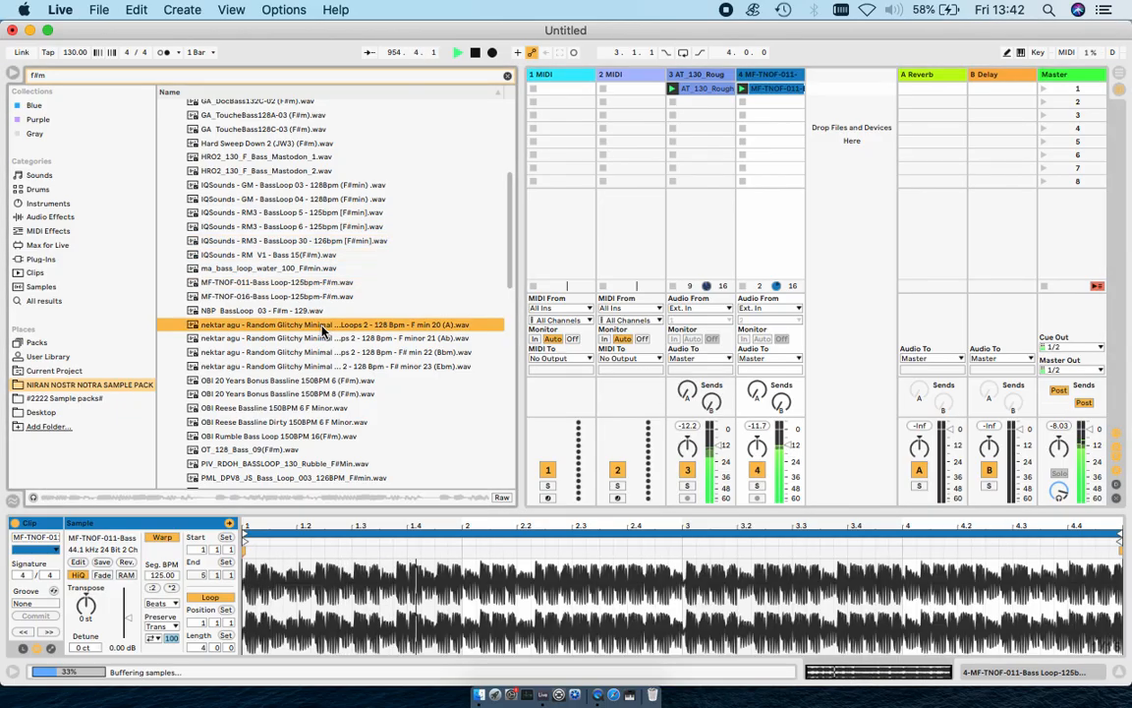
double_click(322, 325)
scroll(324, 331, "down", 3)
double_click(385, 285)
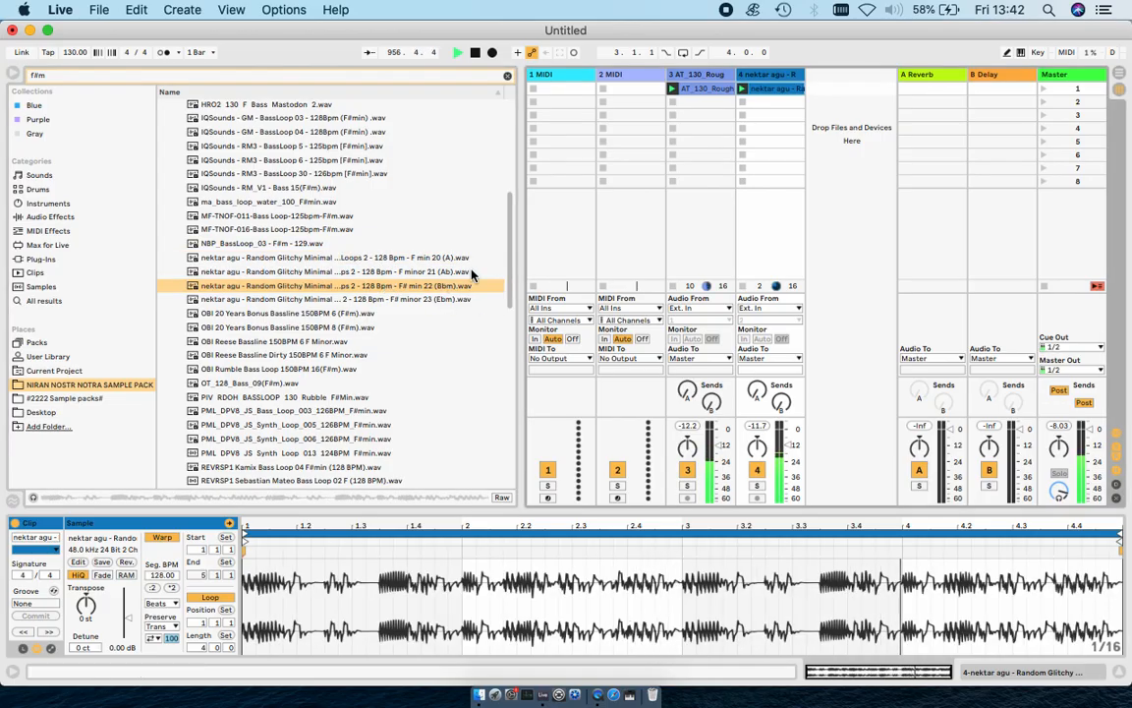
Try OBI 20 Years Bonus Bassline 150BPM 6 (F#m) and PML_DPV8_JS_Synth_Loop_006_126BPM_F#min on track 4.
double_click(311, 315)
scroll(309, 315, "down", 2)
double_click(313, 402)
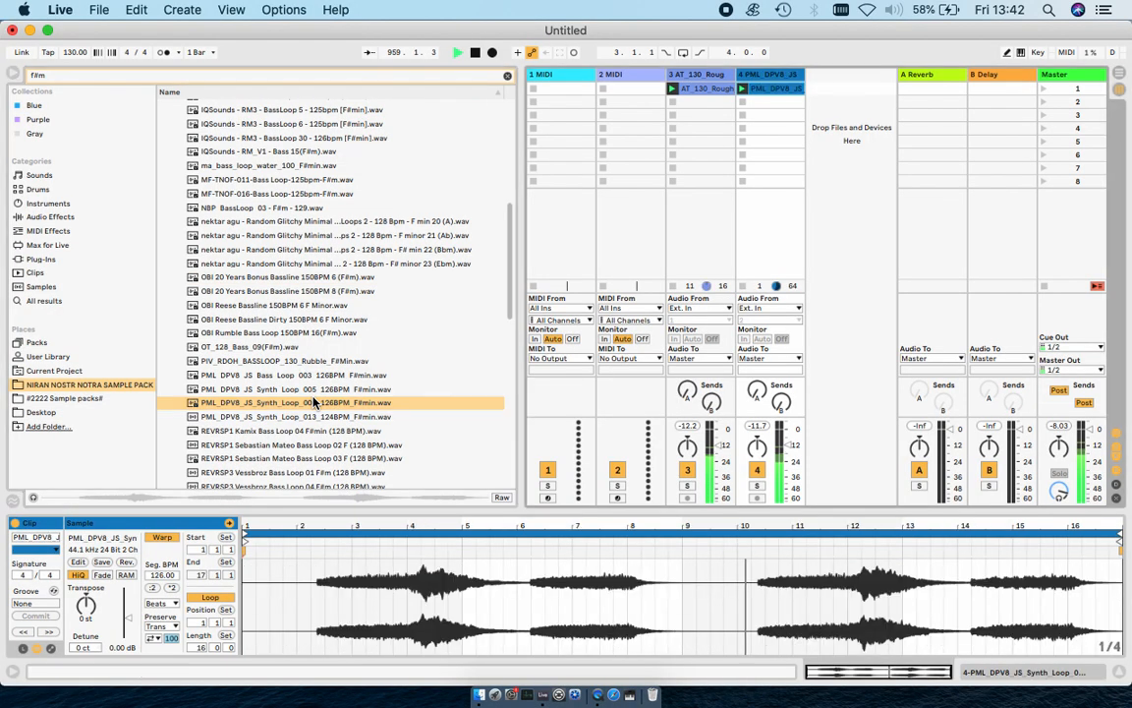
scroll(314, 402, "down", 3)
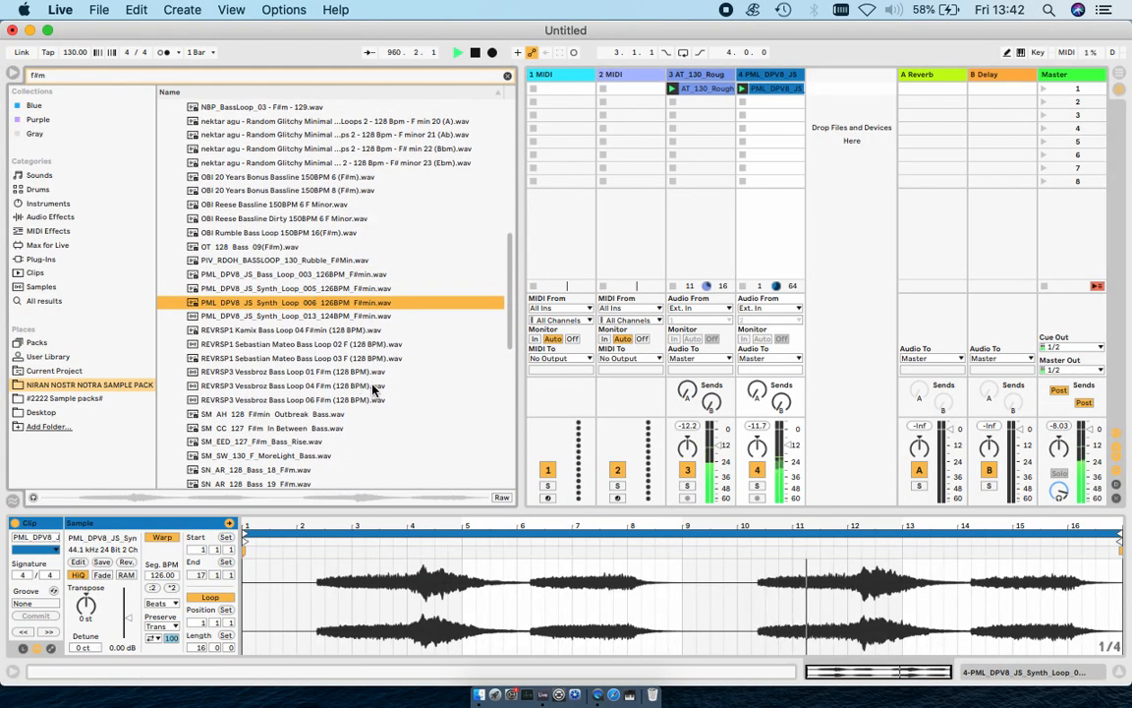
scroll(372, 390, "down", 2)
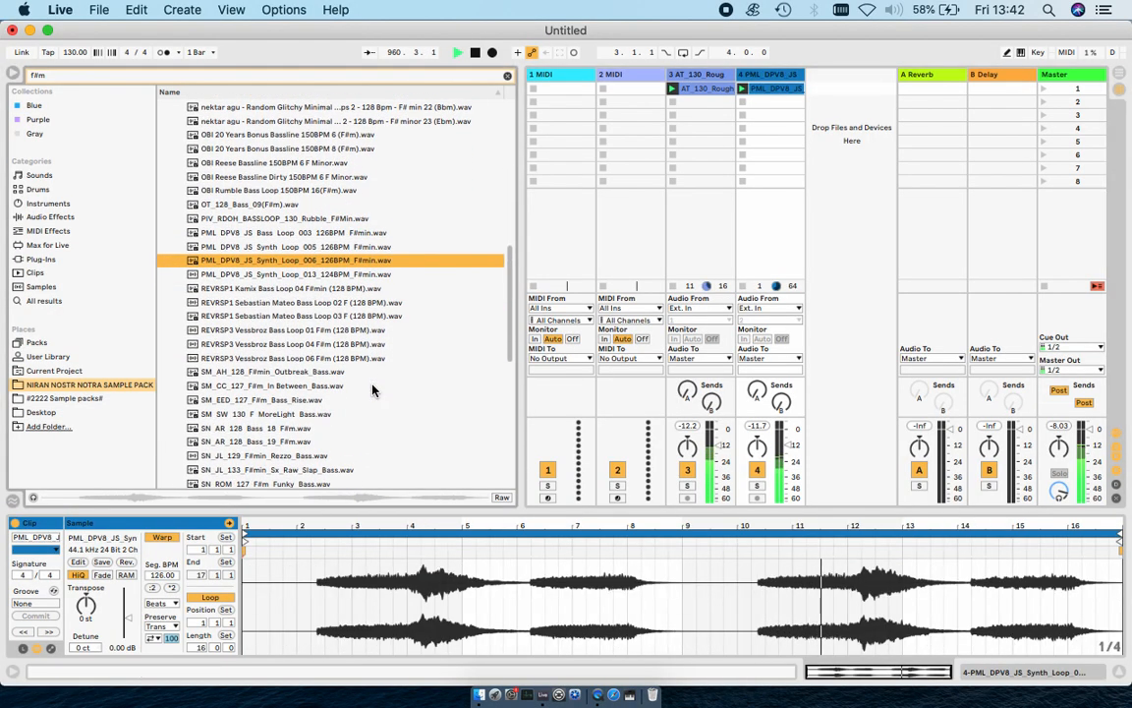
Compare REVRSP3 Vessbroz Bass Loop 04 and SN_AR_128_Bass_19_F#m, and load SN_AR_128_Bass_18_F#m.wav as the bass loop on track 4.
double_click(303, 344)
scroll(303, 347, "down", 2)
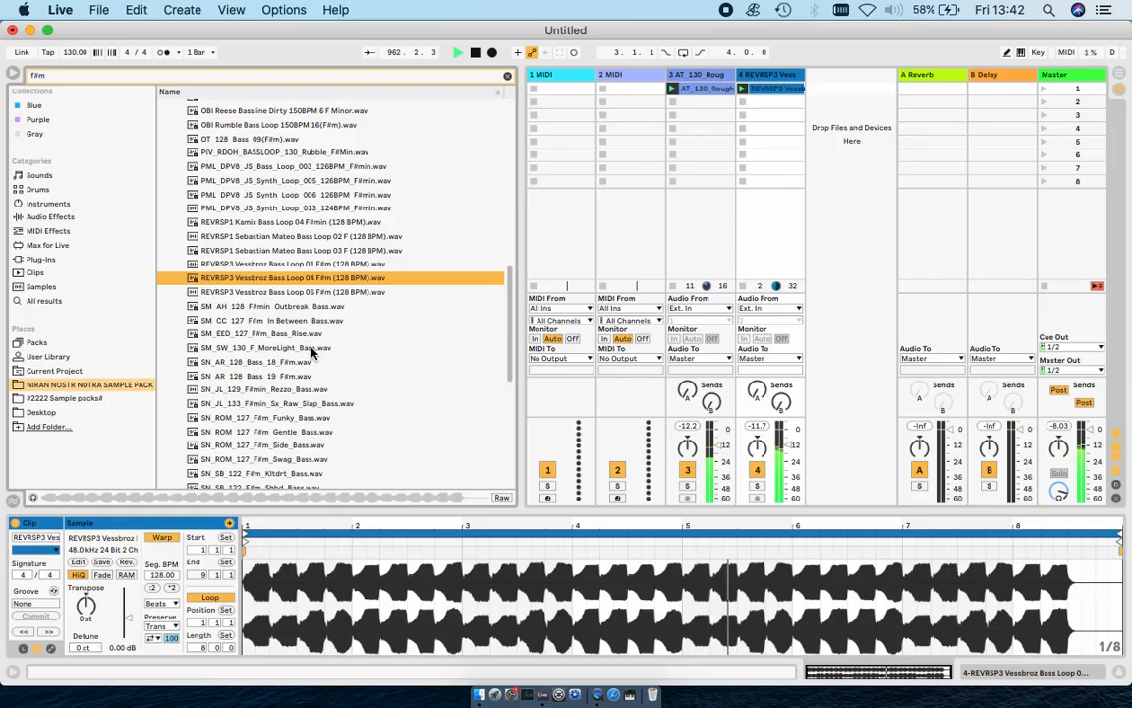
scroll(305, 354, "down", 1)
double_click(293, 331)
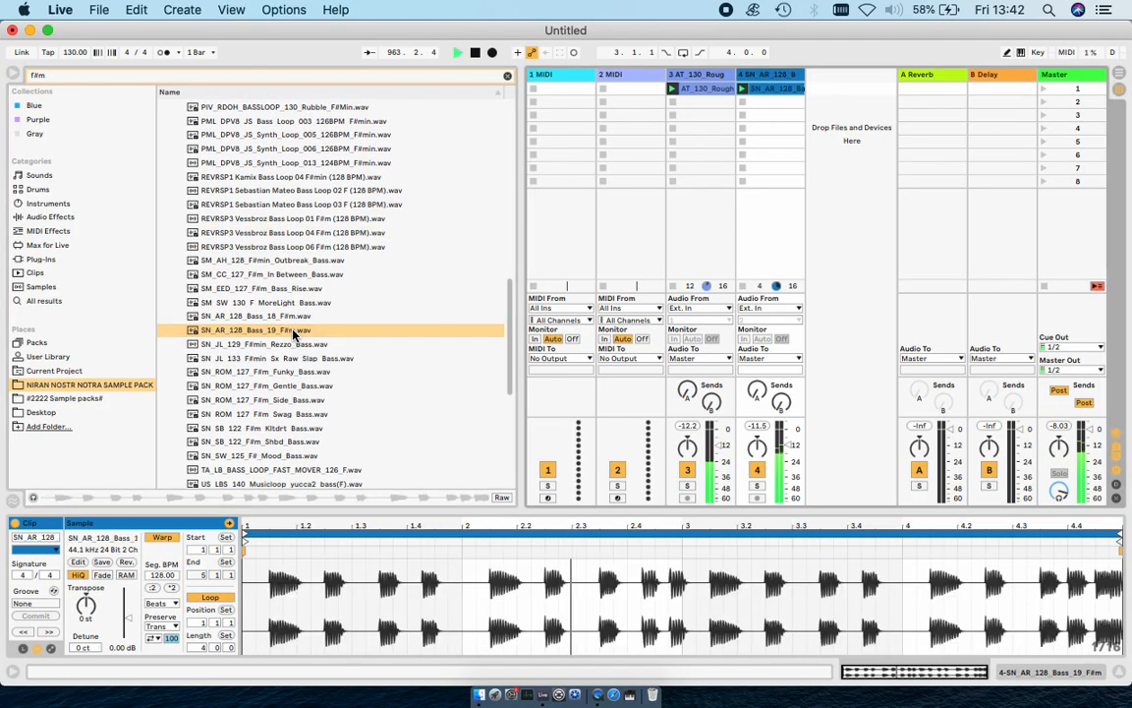
scroll(293, 335, "down", 2)
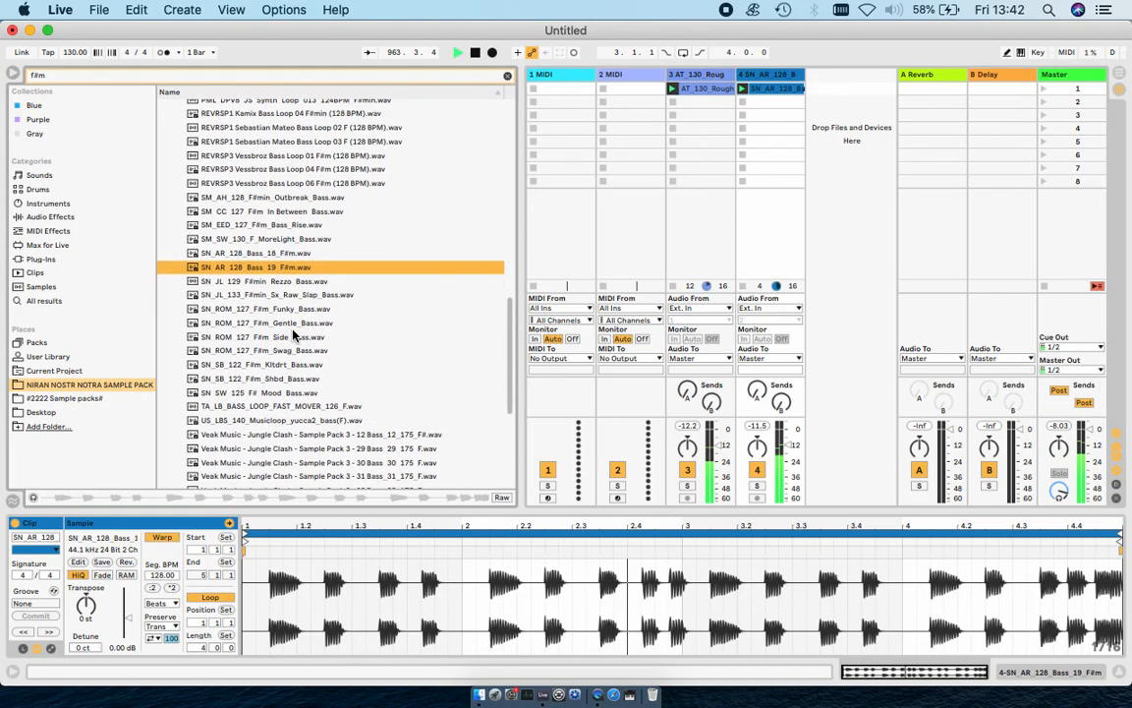
left_click(281, 254)
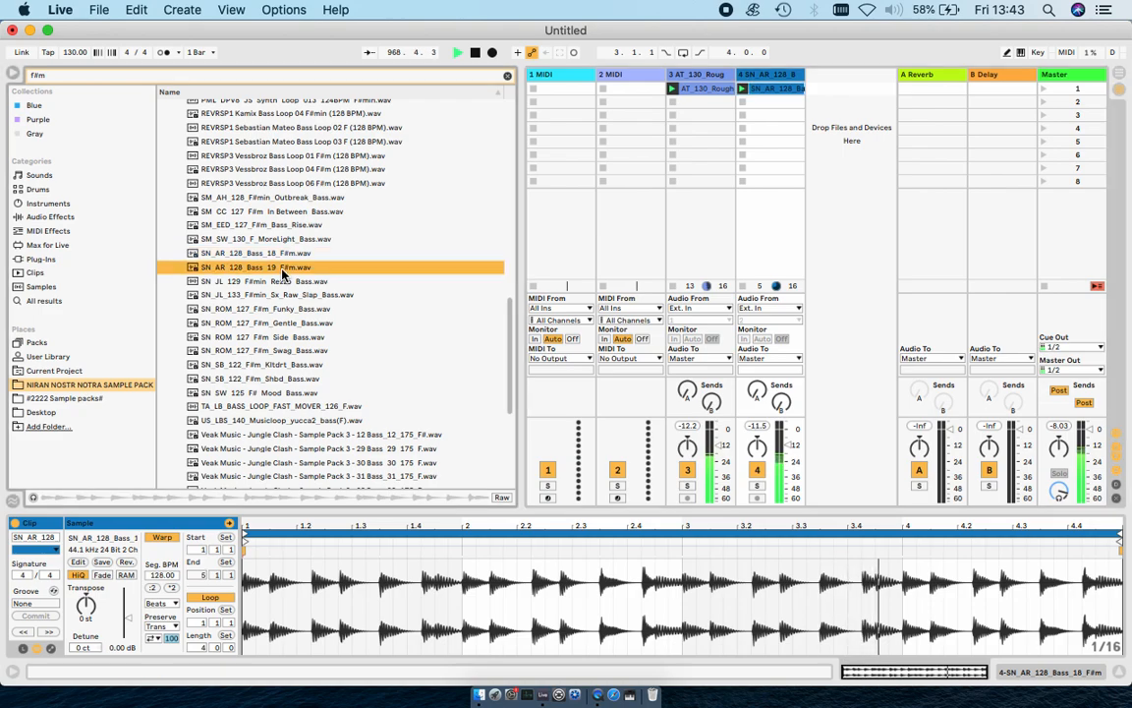
Load SN_AR_128_Bass_19_F#m.wav as the bass loop on track 4 and set its clip gain to about 1.88 dB.
left_click(285, 268)
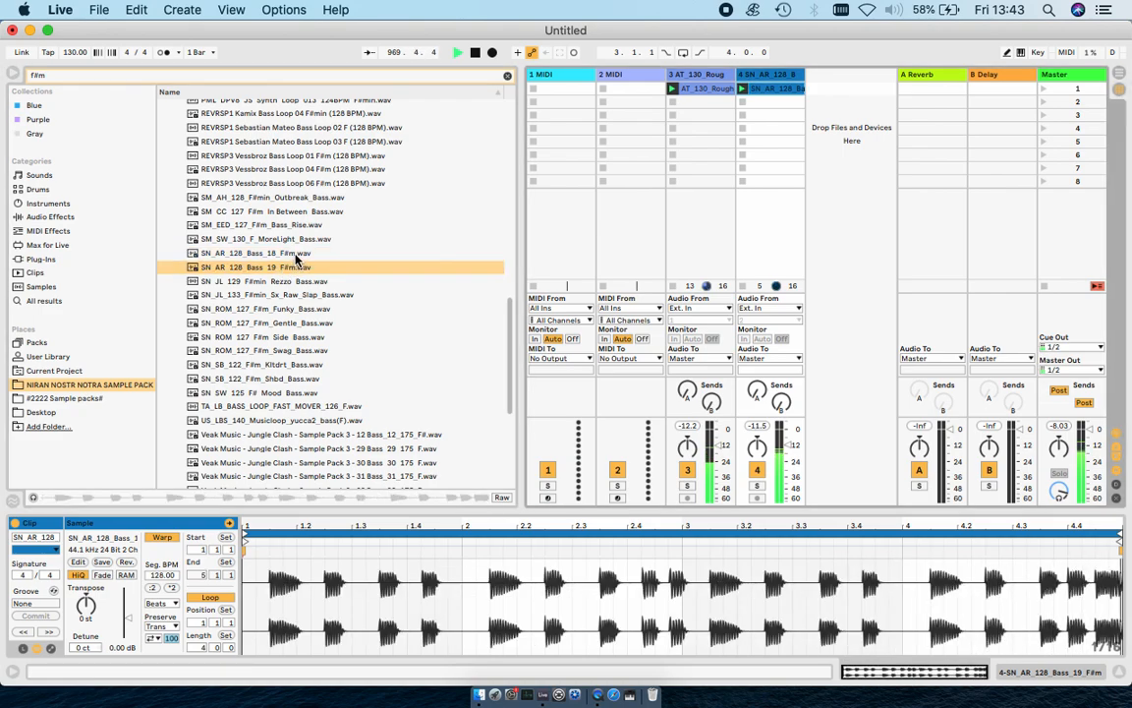
left_click_drag(128, 618, 127, 614)
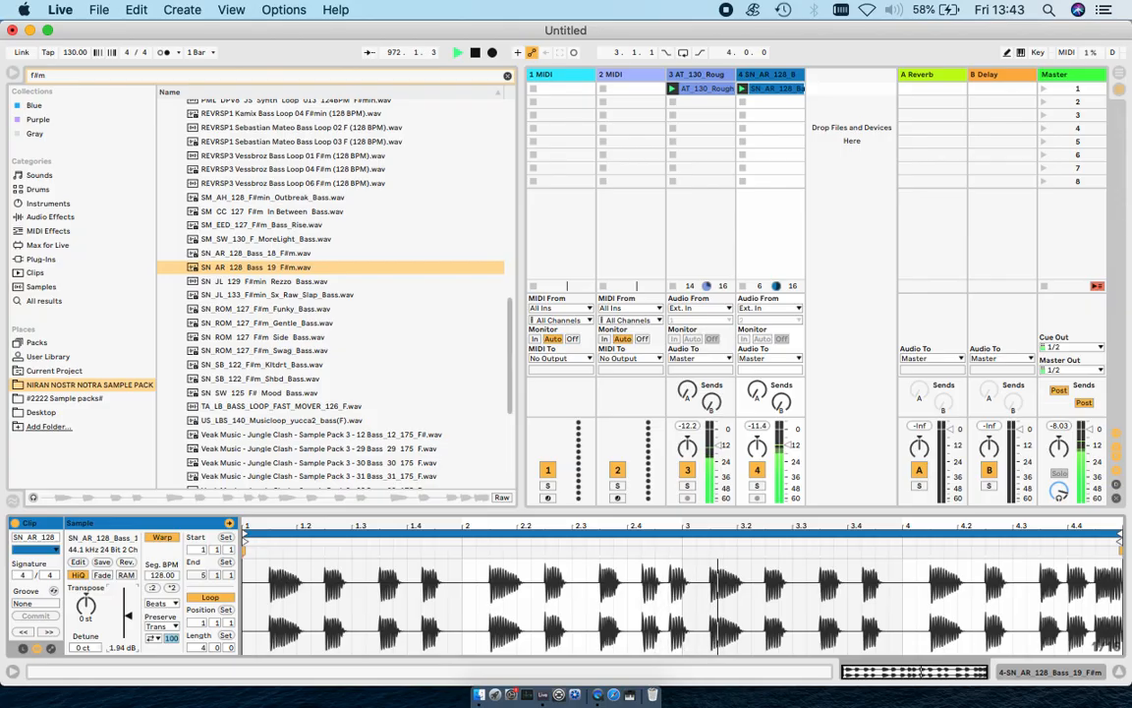
Add 22 - PT - Zlatnichi Texture Loop _8bar - F#m.wav from the PADS #TEXTURES folder on a new track 5, lower its volume and launch it.
left_click(131, 385)
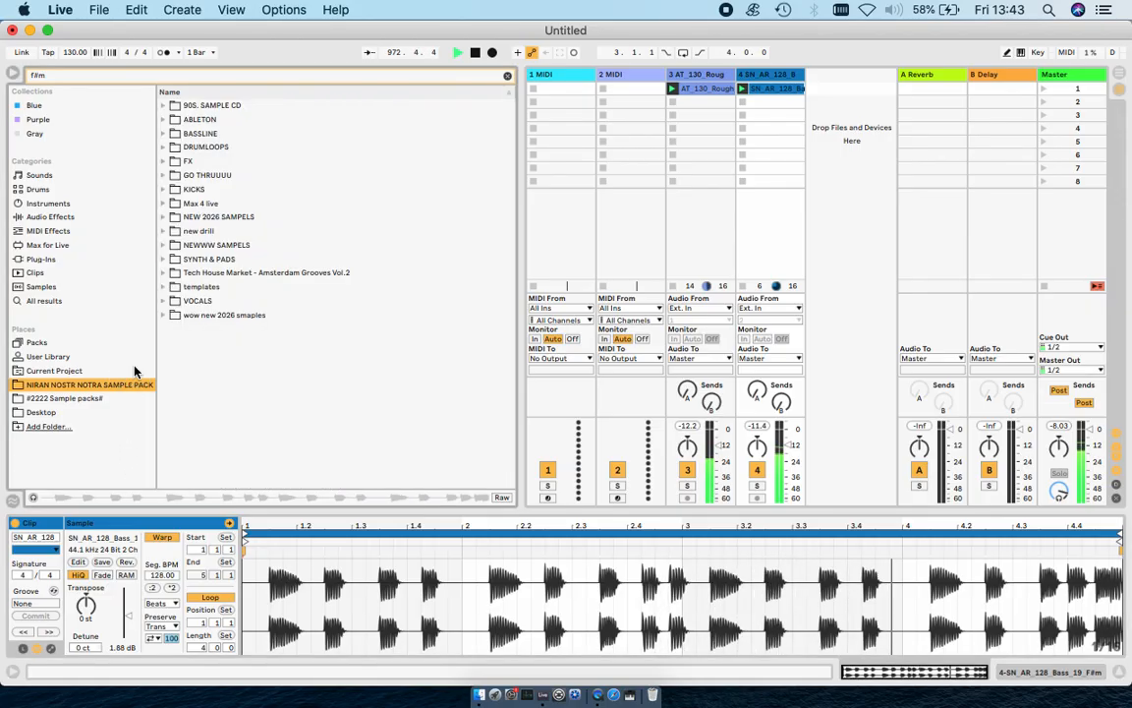
left_click(164, 259)
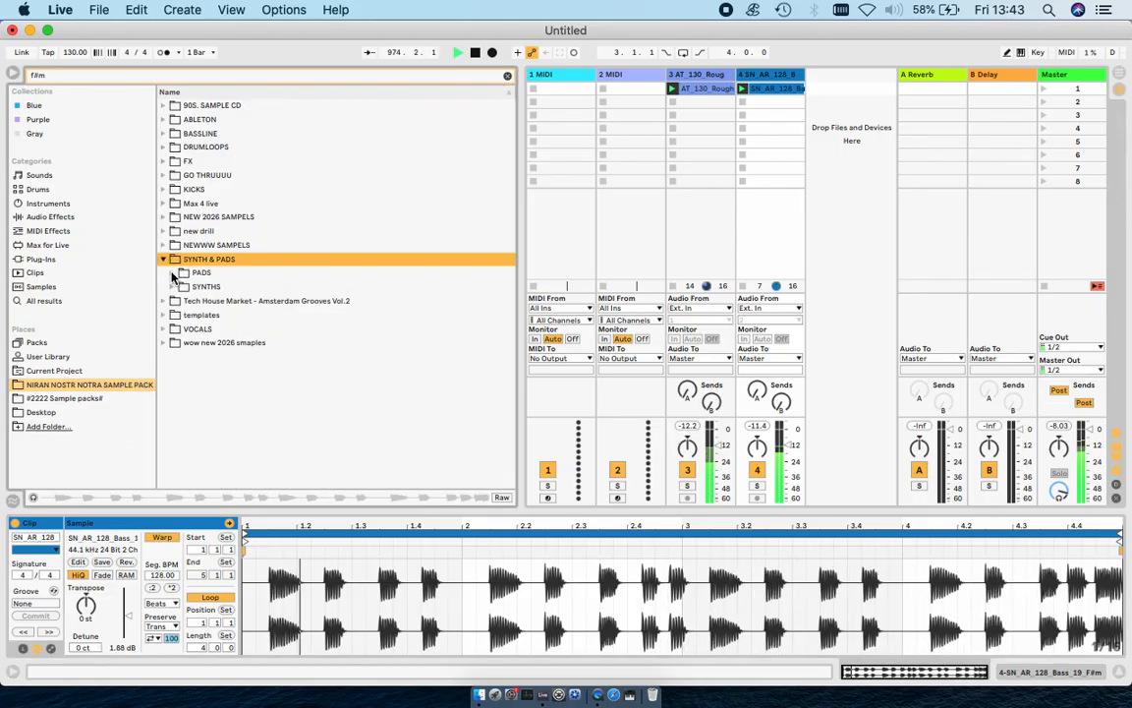
left_click(173, 273)
left_click(183, 286)
left_click_drag(255, 300, 845, 94)
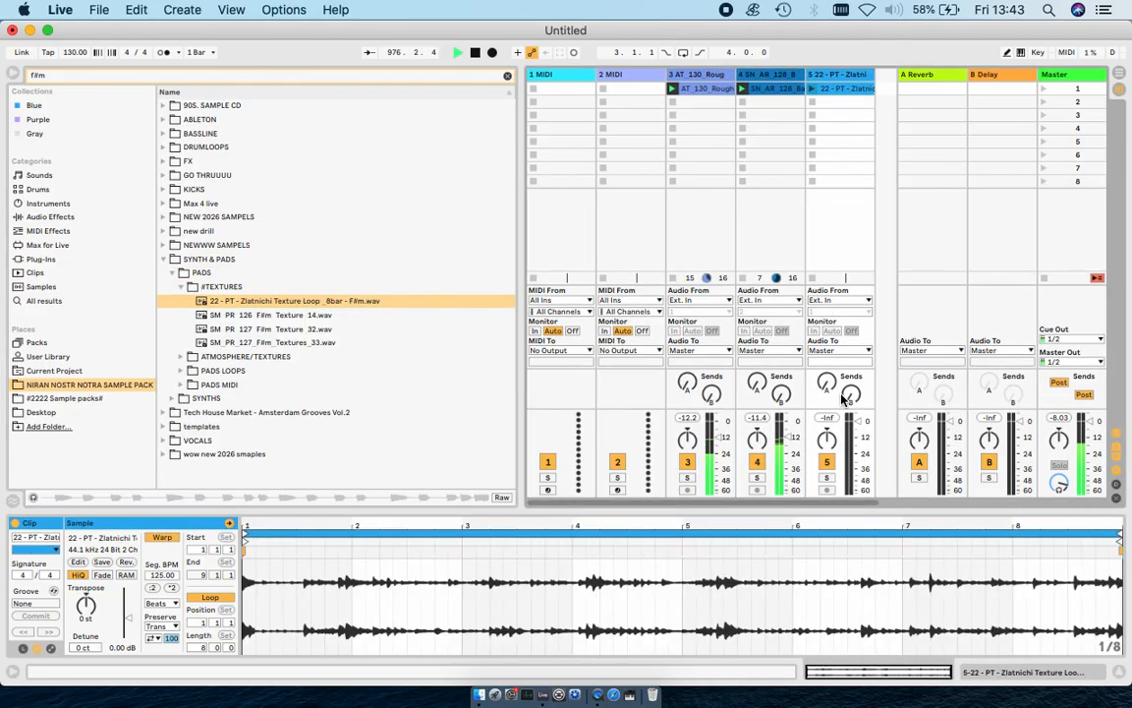
left_click(852, 453)
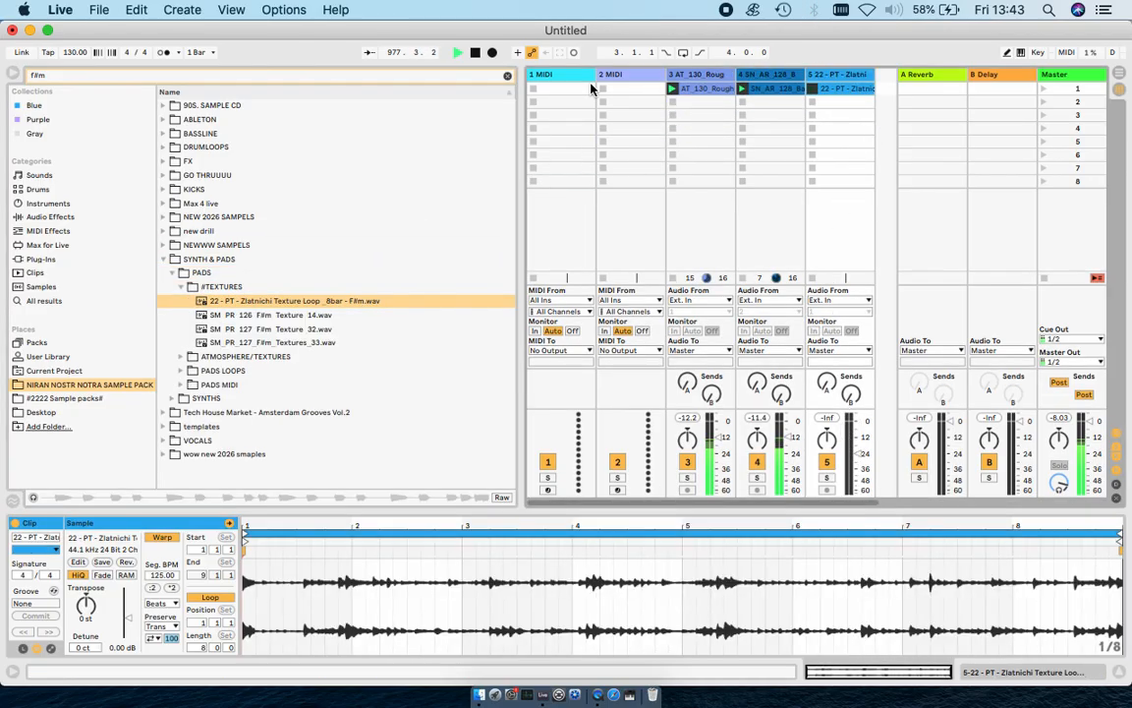
Delete the two empty MIDI tracks and raise the texture track's volume to about -13.5 dB.
left_click(538, 83)
key("Delete")
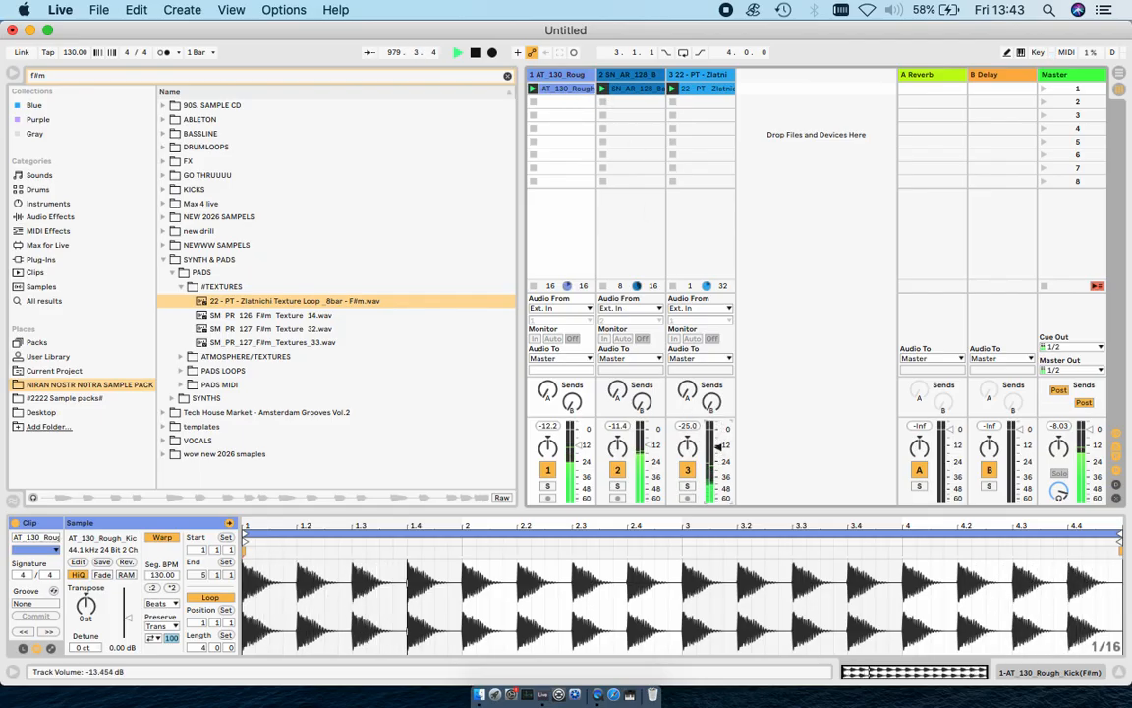
left_click(273, 329)
double_click(264, 319)
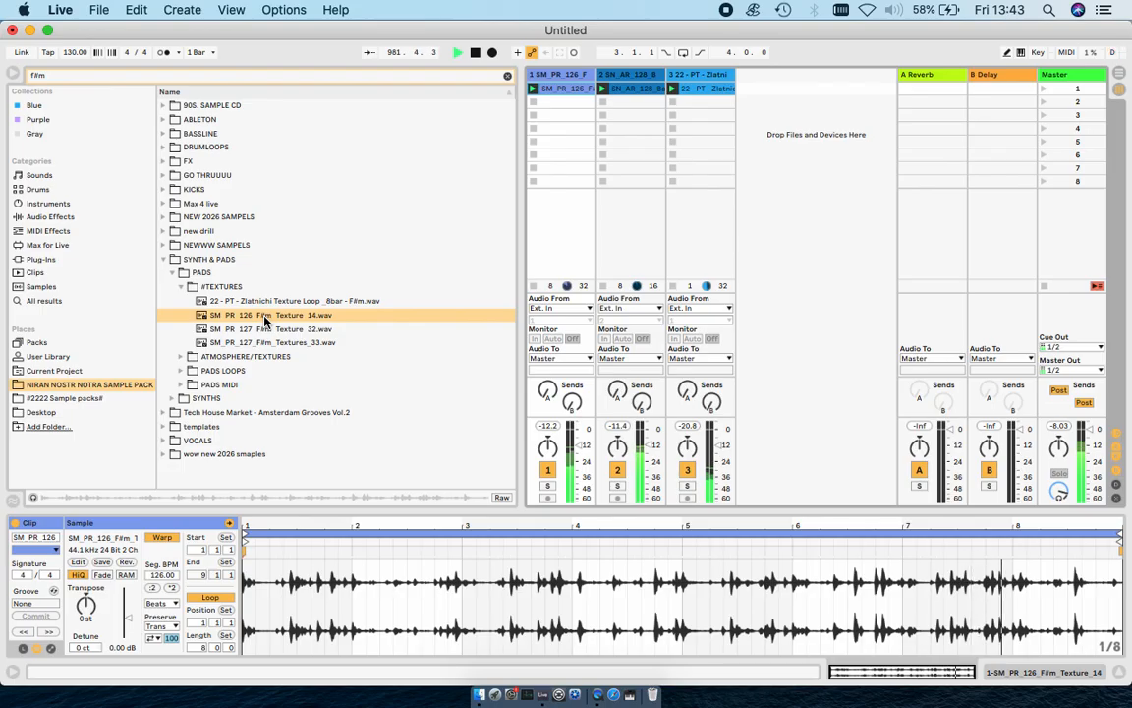
double_click(278, 329)
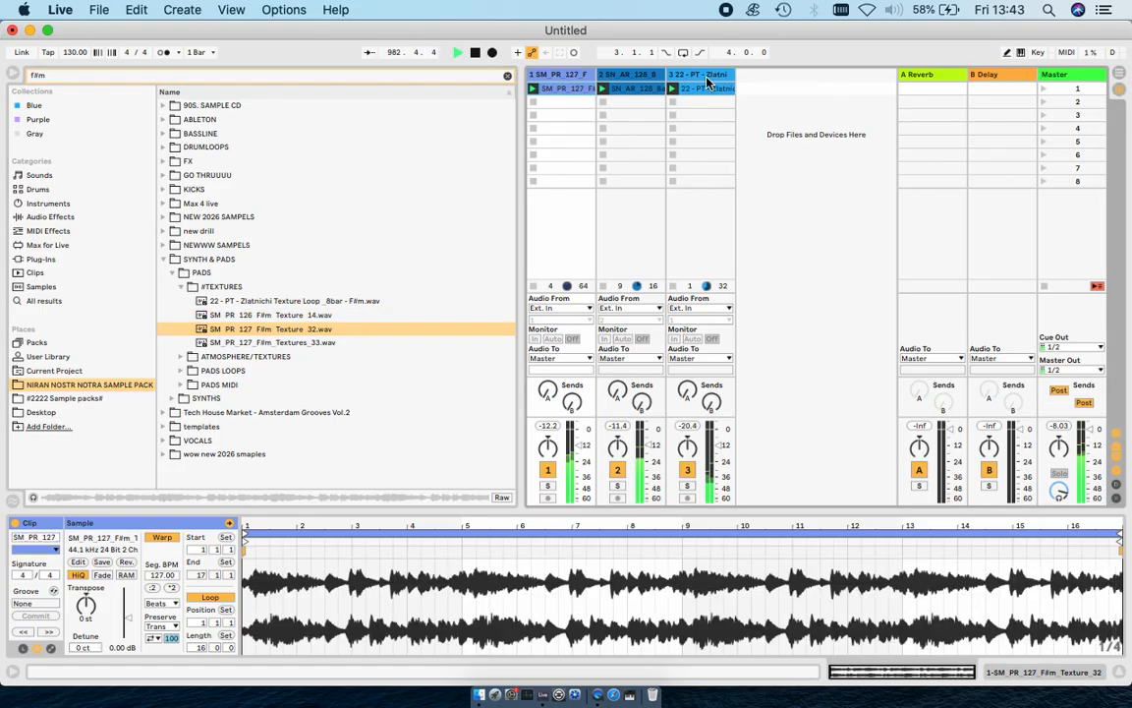
left_click(625, 89)
left_click(566, 89)
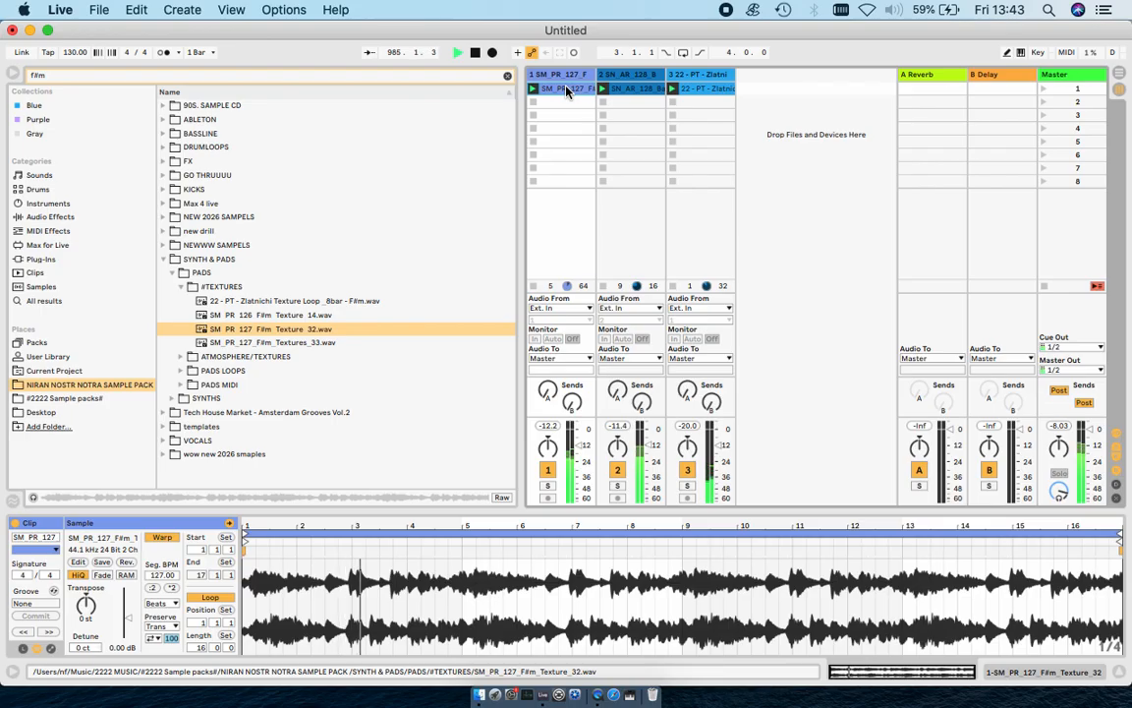
key("super+z")
key("super+z")
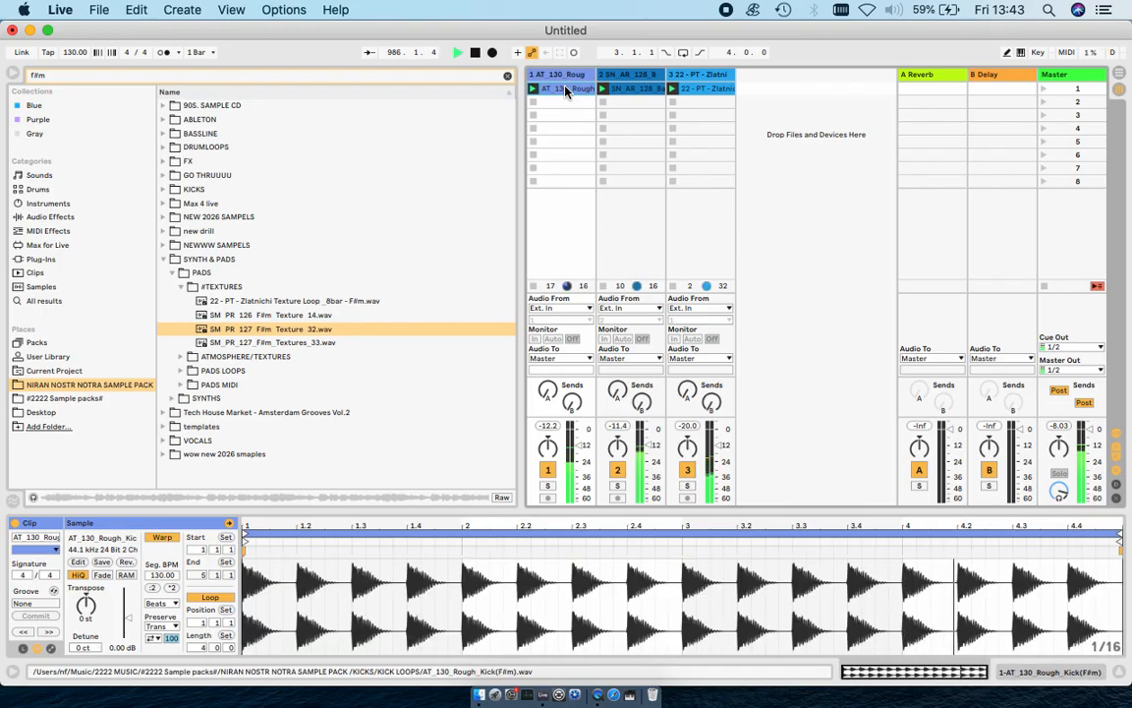
Try SM_PR_127_F#m_Texture_32 and SM_PR_127_F#m_Textures_33 on track 3, and reload the 22 - PT - Zlatnichi Texture Loop there.
left_click(681, 89)
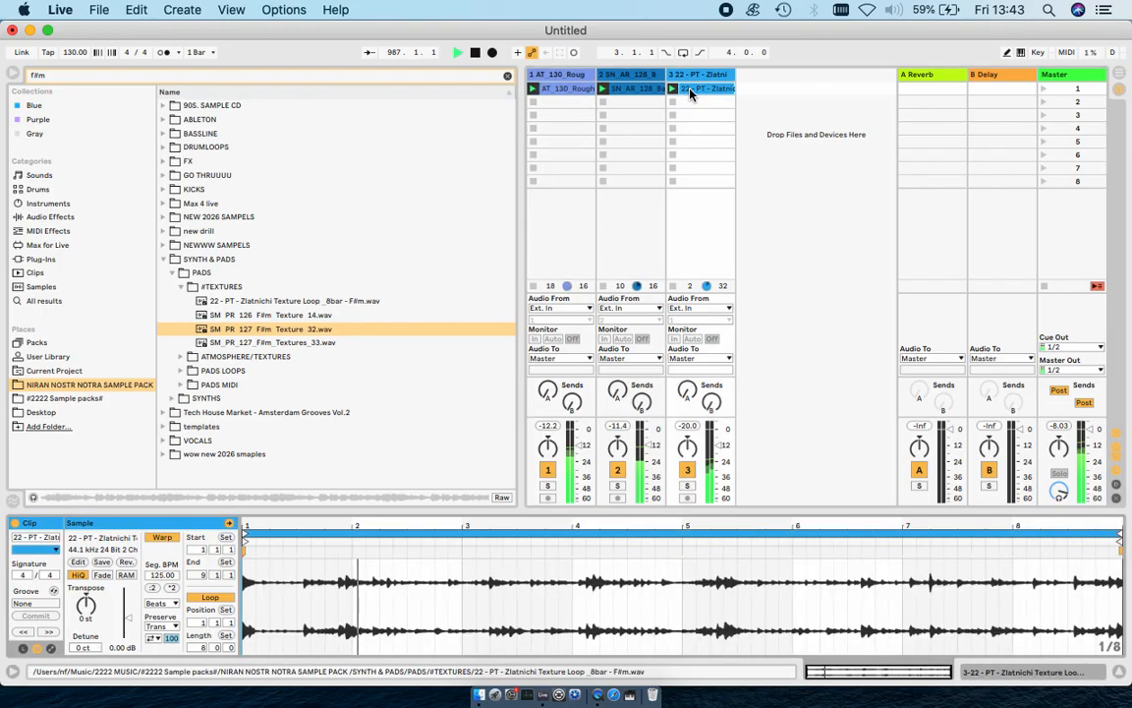
left_click(307, 302)
left_click(308, 315)
double_click(314, 329)
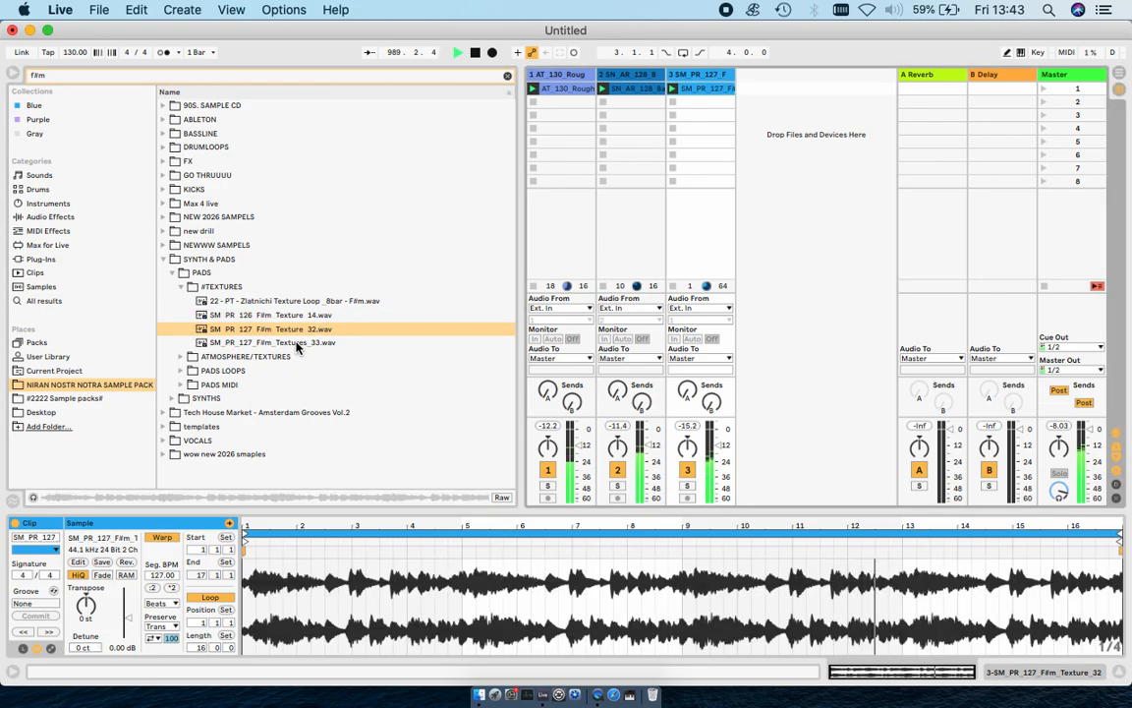
left_click(296, 344)
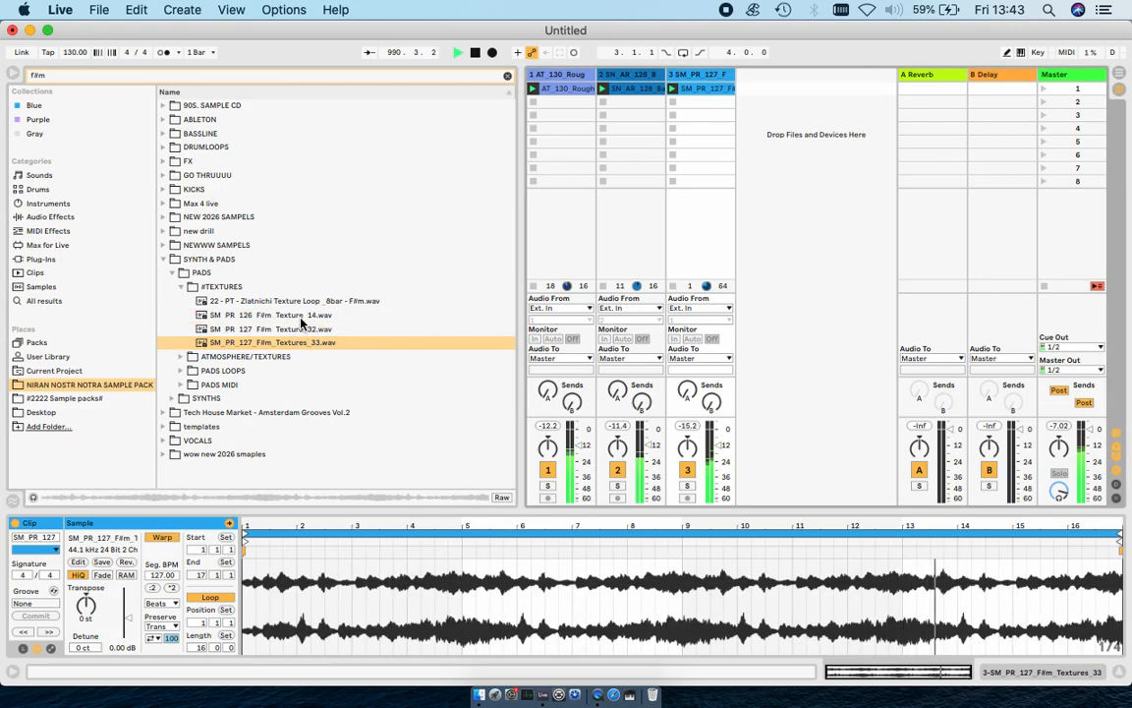
double_click(295, 300)
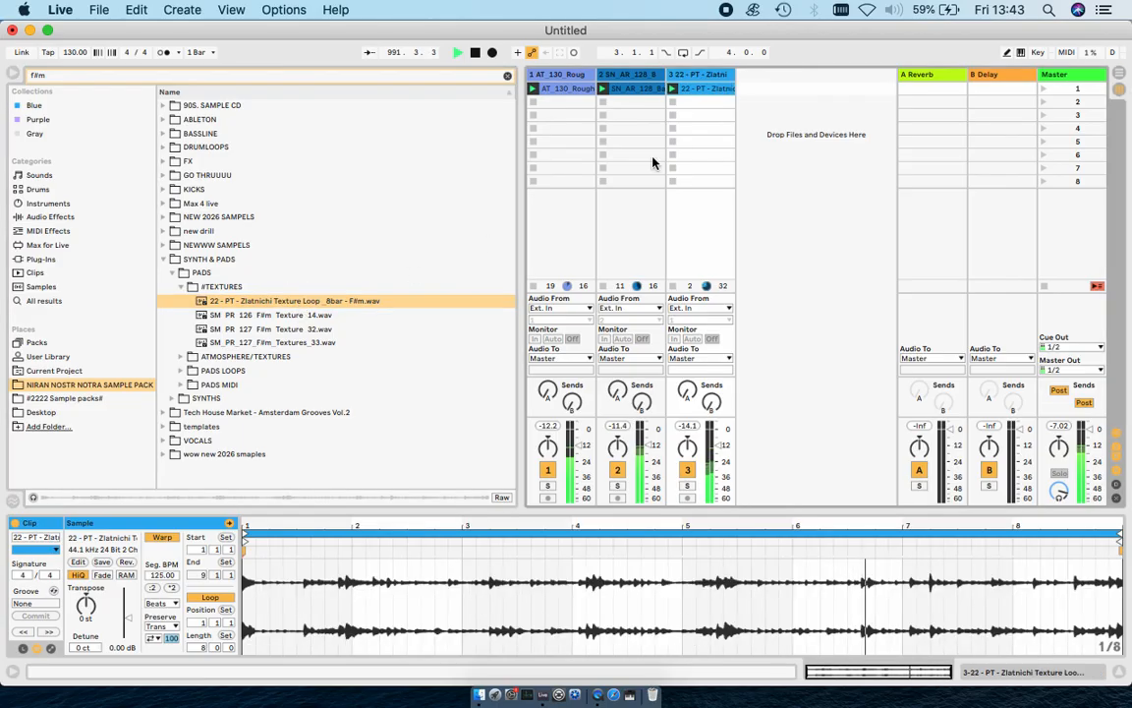
Duplicate the texture track, replace the copy's clip with SM_PR_127_F#m_Textures_33.wav and launch it on track 4.
key("super+d")
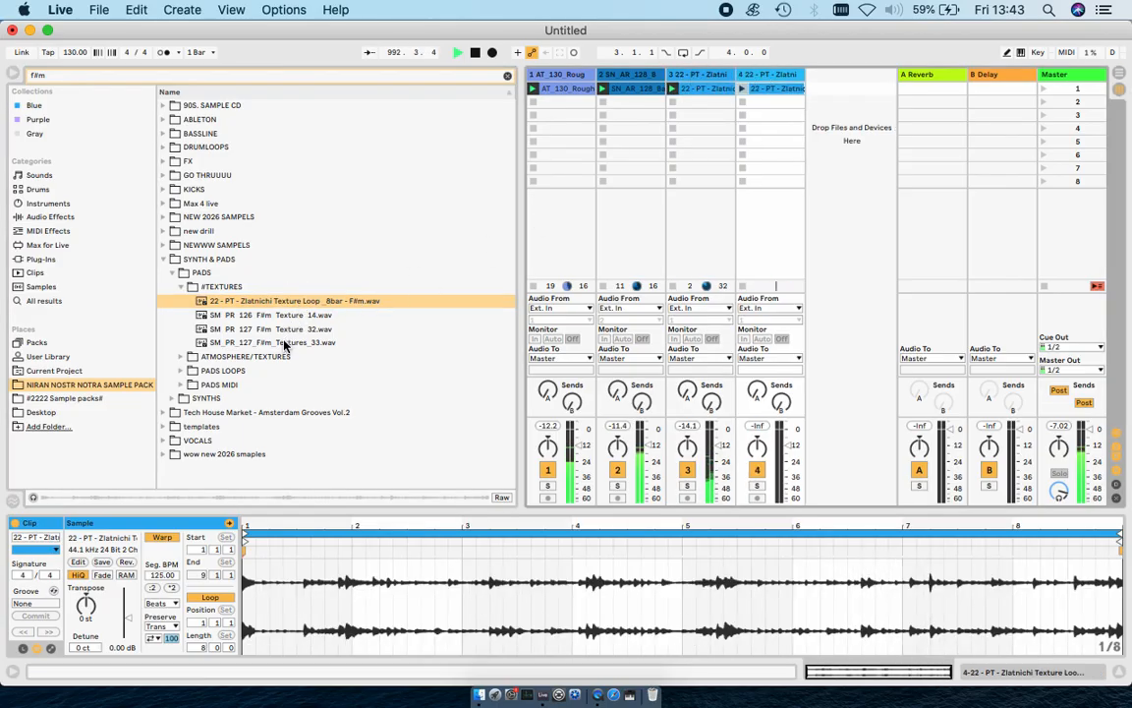
left_click_drag(285, 344, 739, 90)
left_click(744, 88)
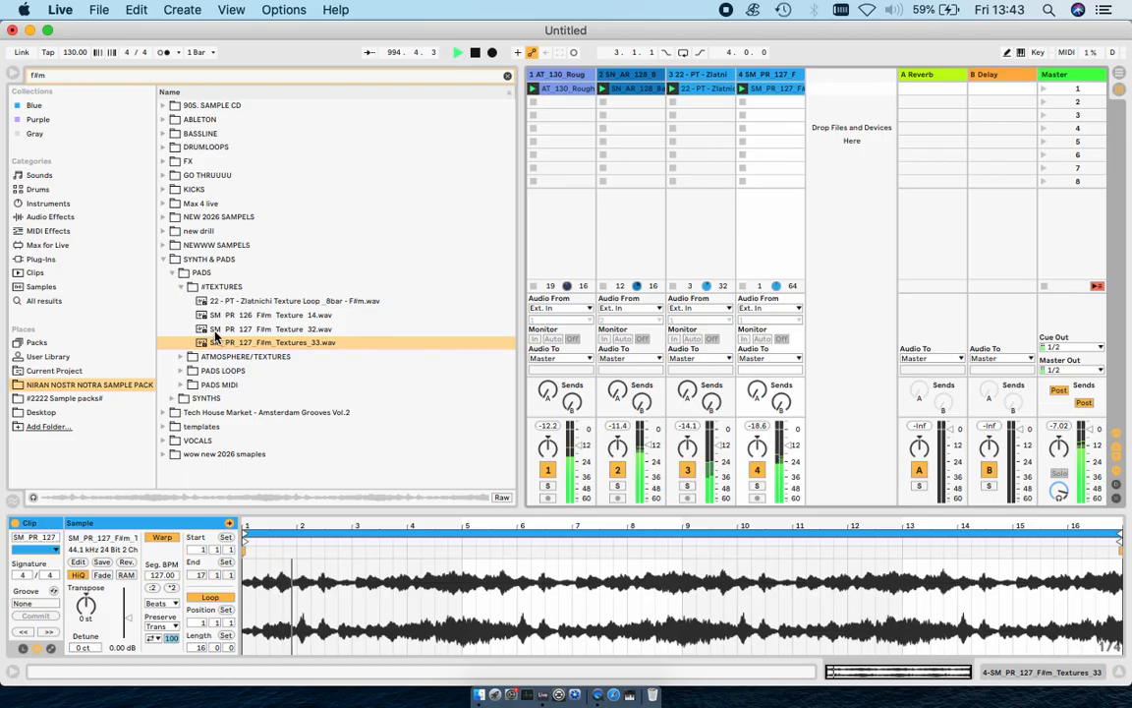
Add 11 - PT - Zlatnichi Pad Loop _16bar - F#m.wav from the PADS LOOPS folder on a new track 5 and launch it.
left_click(179, 287)
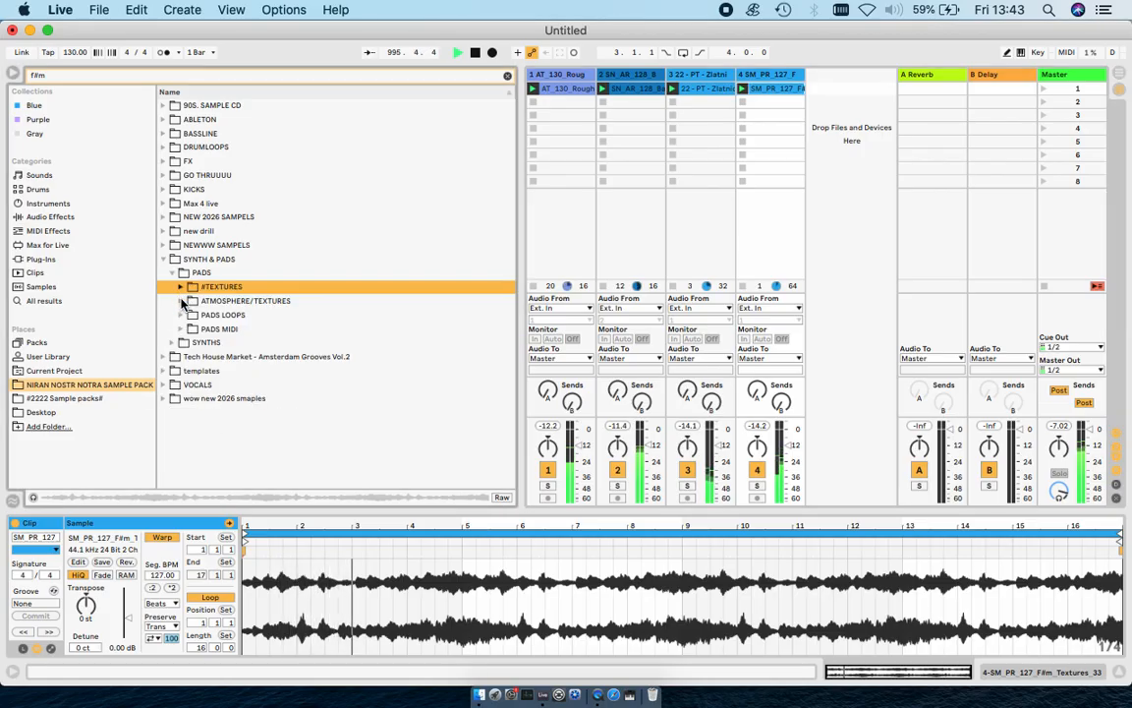
left_click(181, 301)
left_click(190, 314)
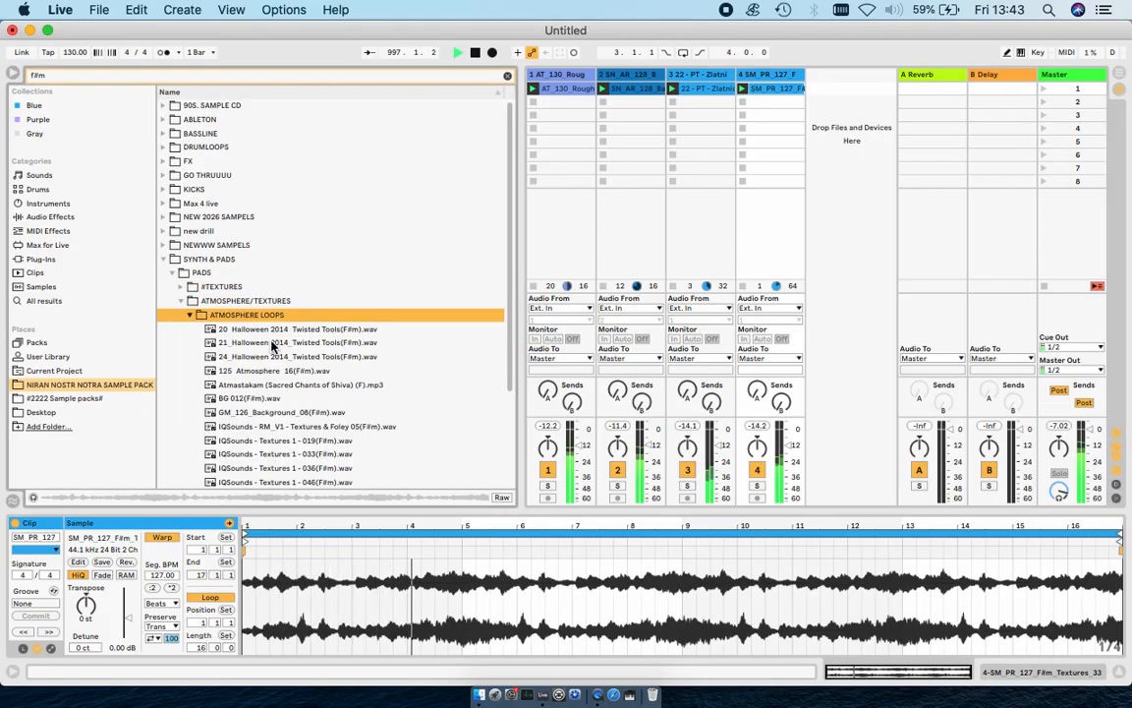
scroll(245, 310, "down", 3)
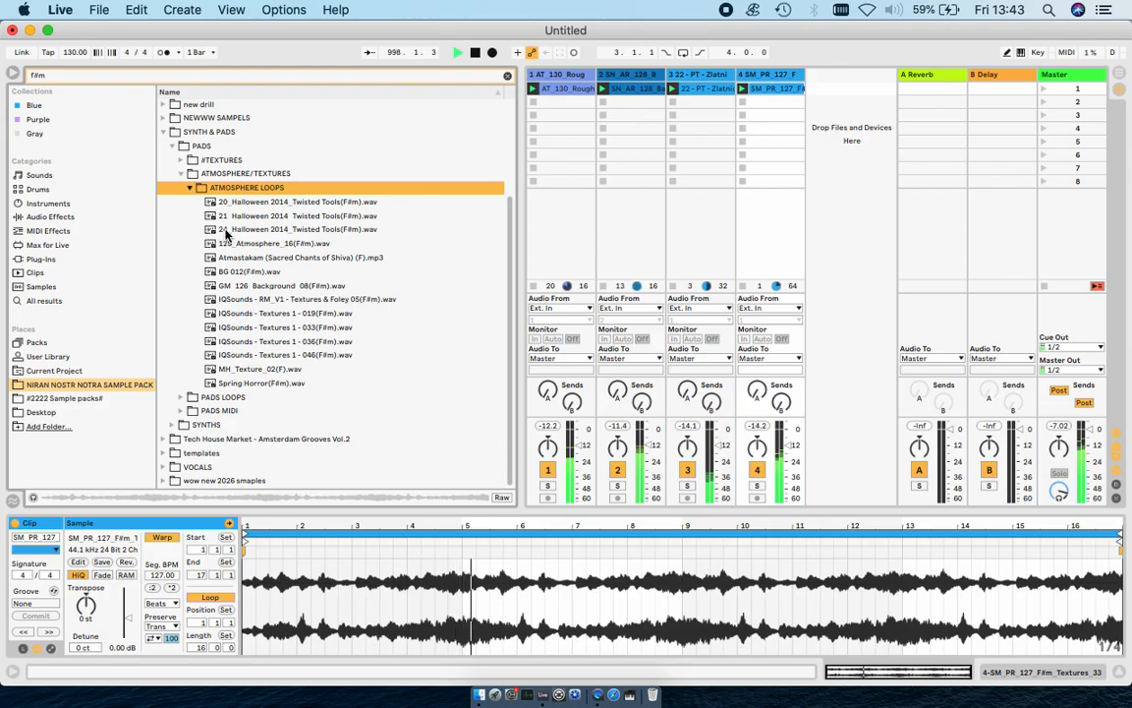
left_click(190, 186)
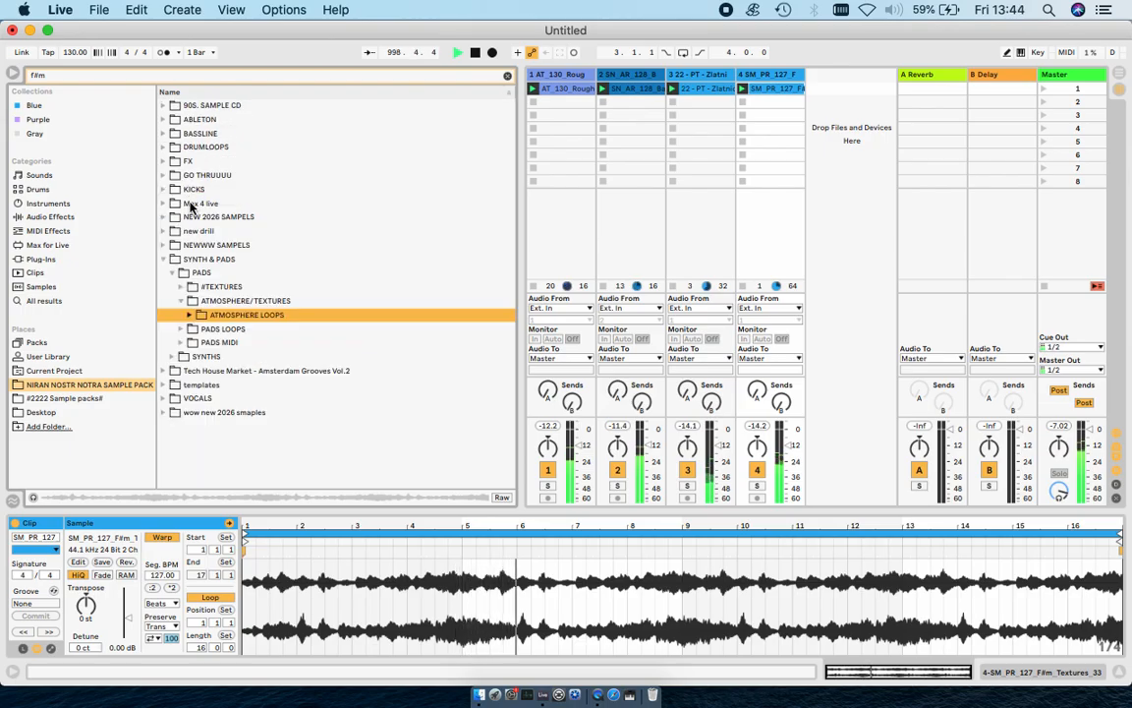
left_click(184, 330)
scroll(280, 280, "down", 3)
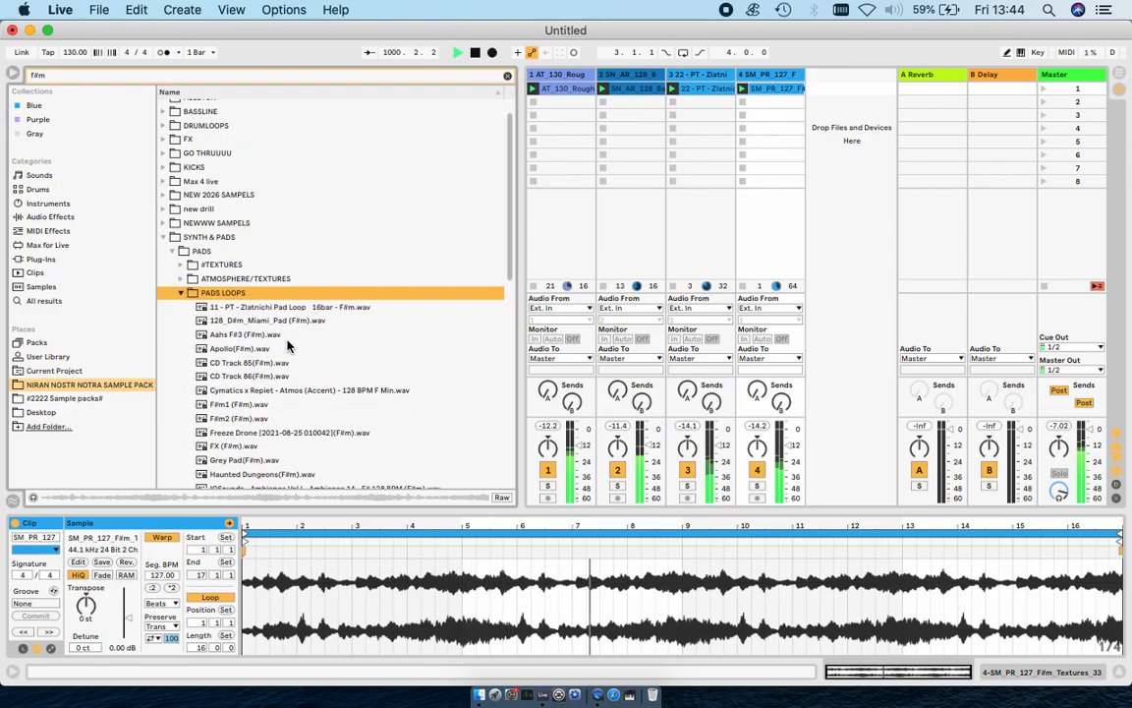
left_click_drag(278, 255, 810, 90)
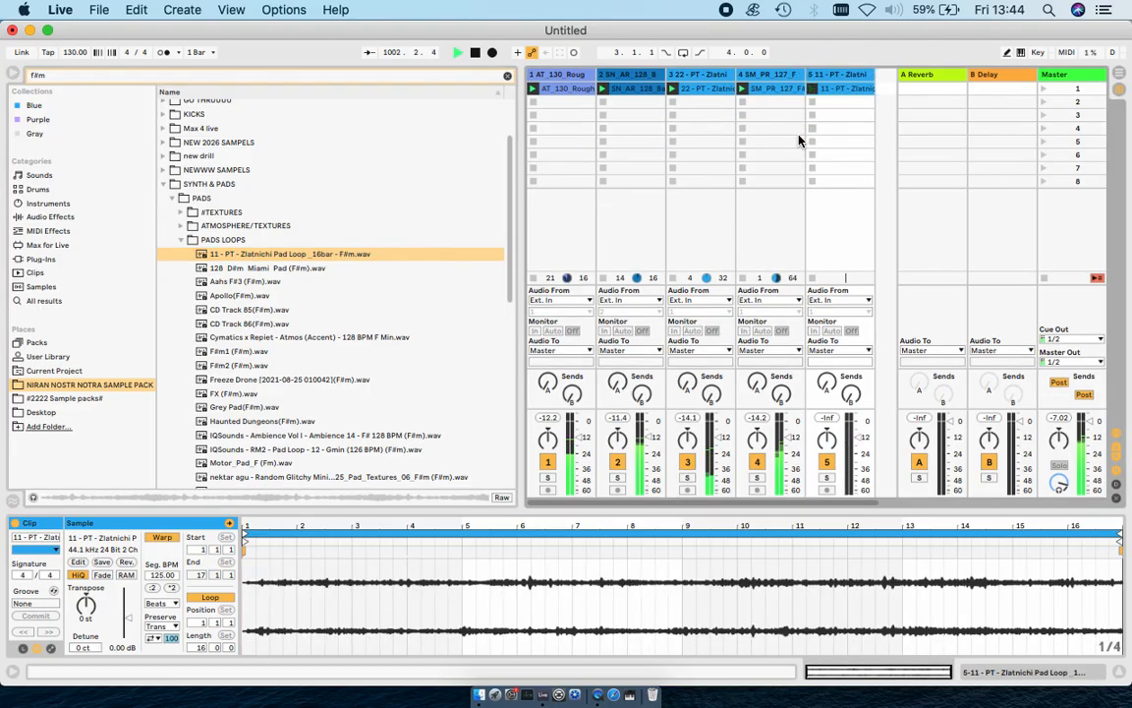
Balance the pad loop on track 5 with a clip gain of about 6.69 dB and a track volume of -7.0 dB.
scroll(343, 327, "down", 3)
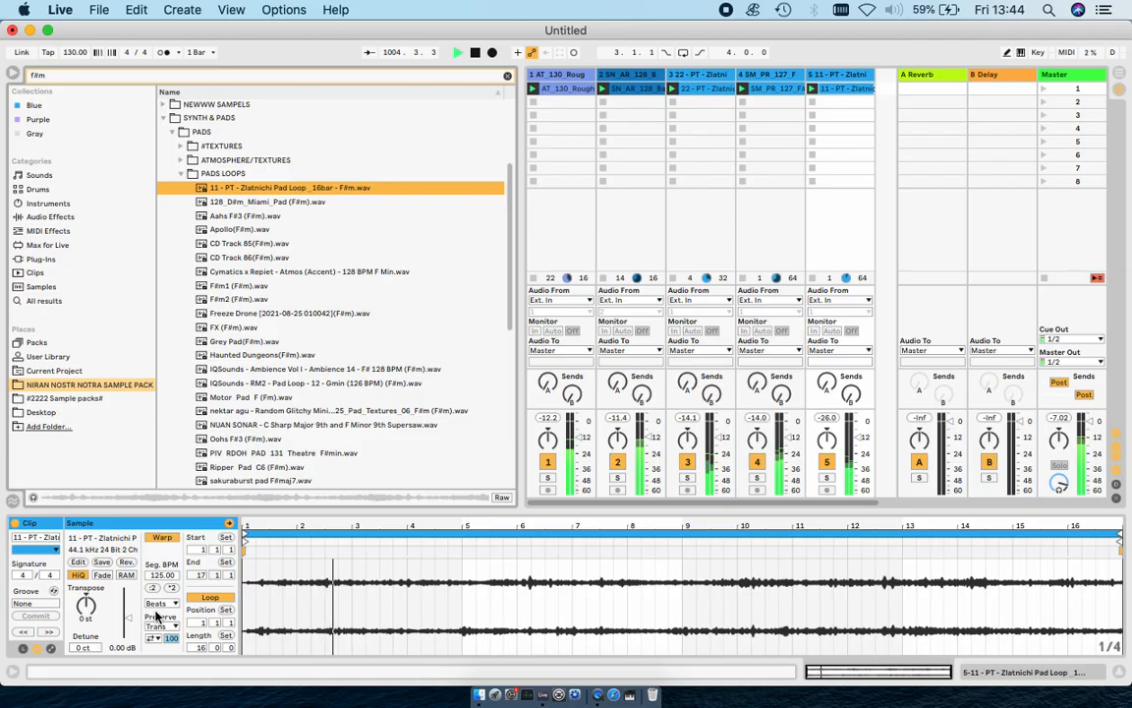
left_click_drag(120, 609, 127, 608)
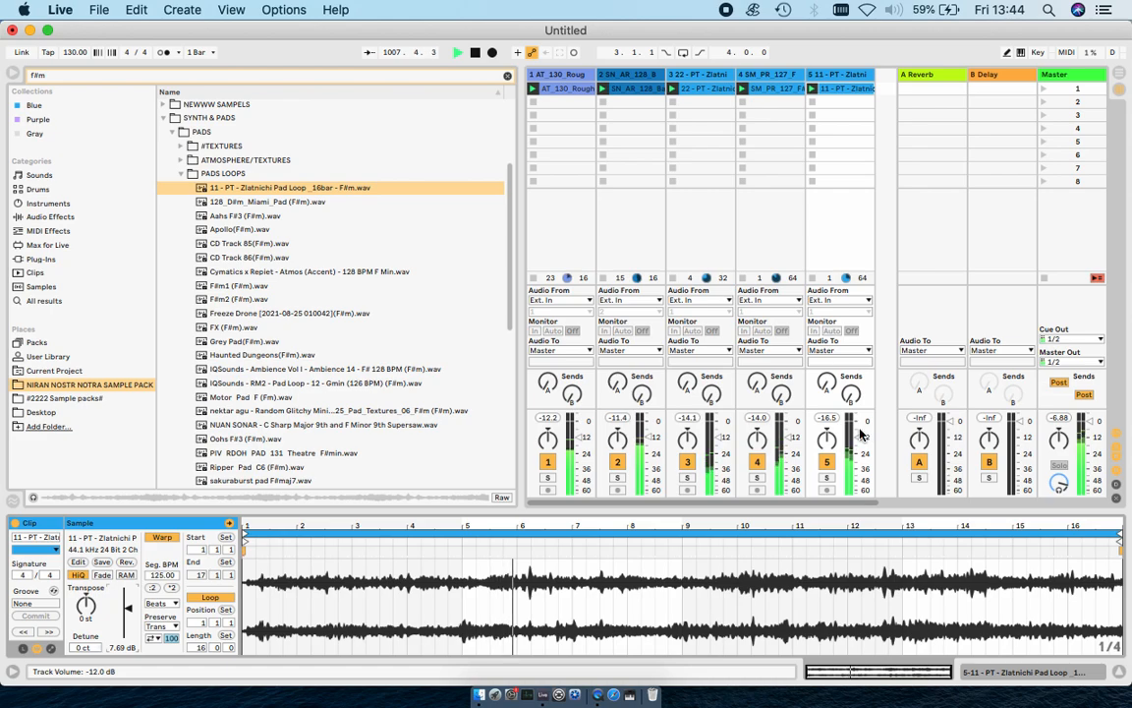
left_click_drag(859, 435, 858, 429)
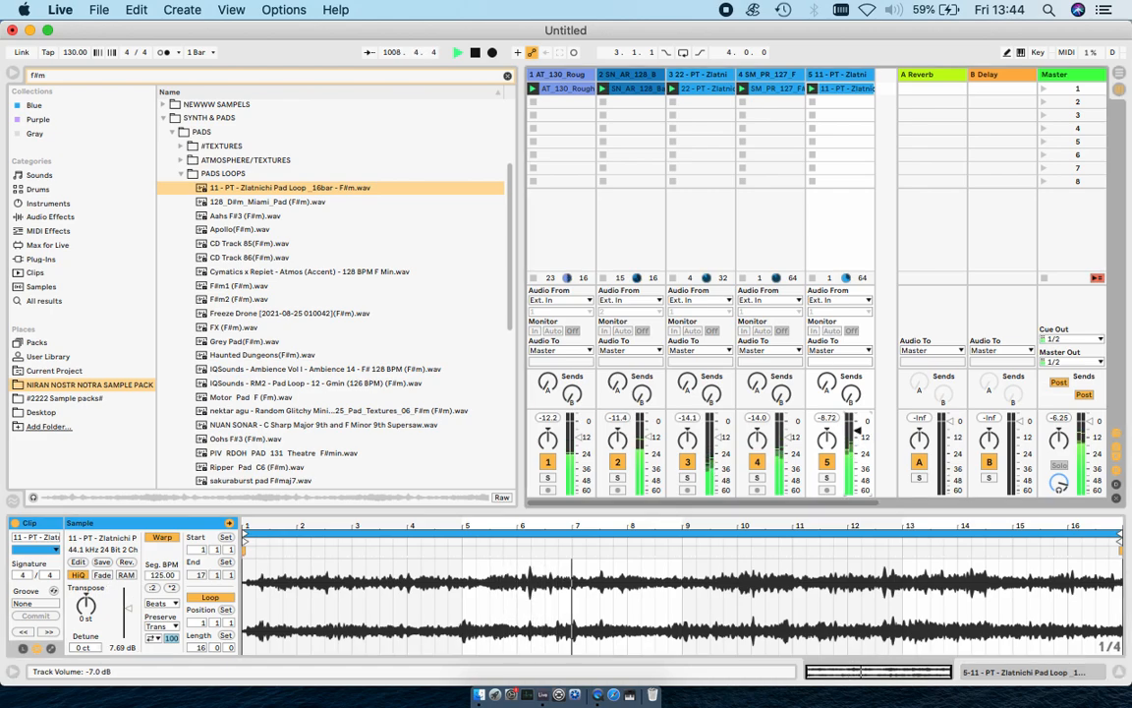
left_click_drag(127, 607, 126, 611)
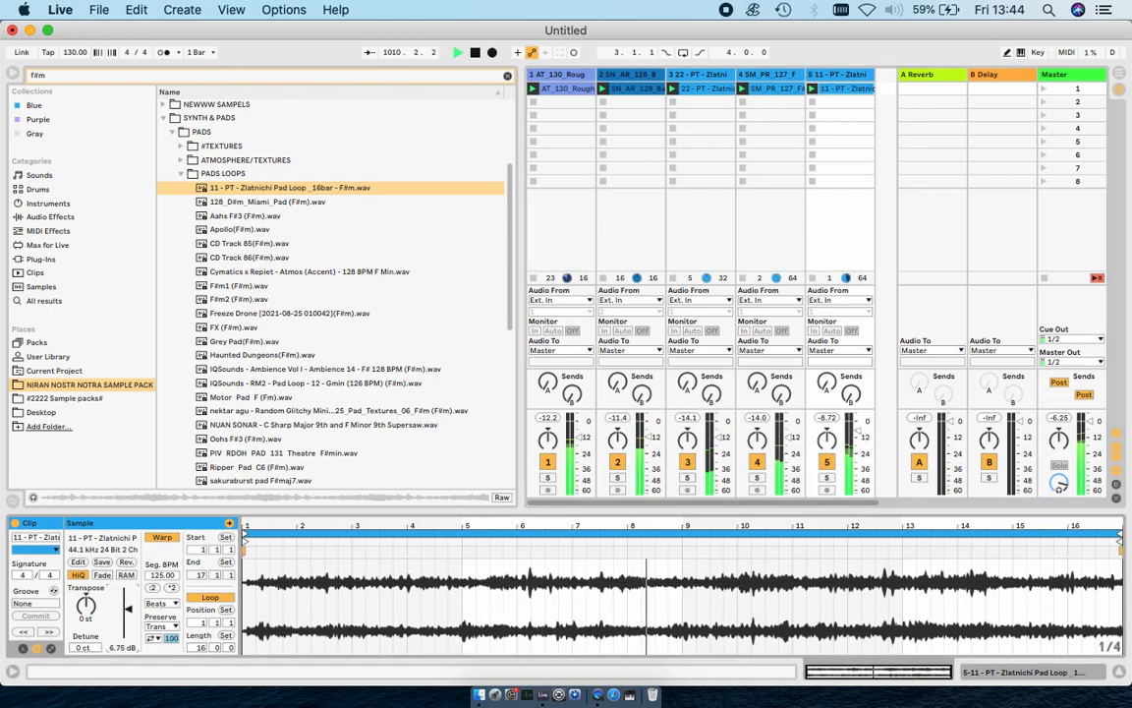
Add 122_Music_Loop_Mental(F#m).wav from the SYNTH LOOPS folder on a new track 6, lower the track's volume and launch the clip.
left_click(163, 132)
left_click(163, 259)
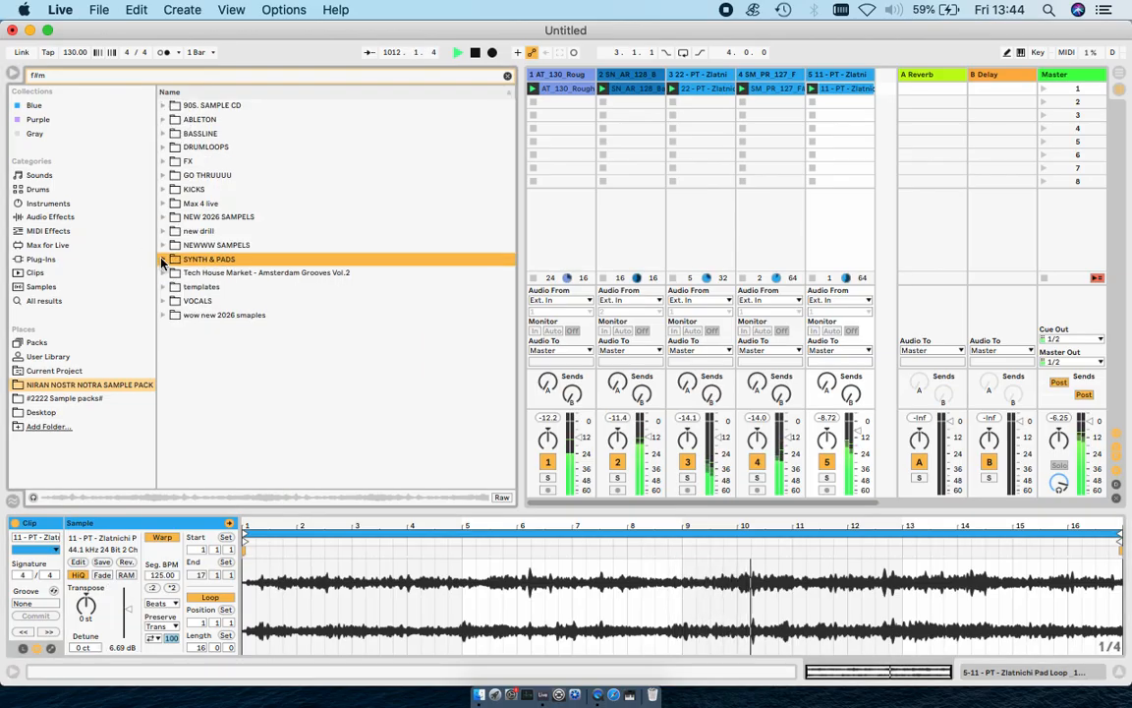
left_click(163, 258)
left_click(173, 286)
scroll(751, 230, "right", 2)
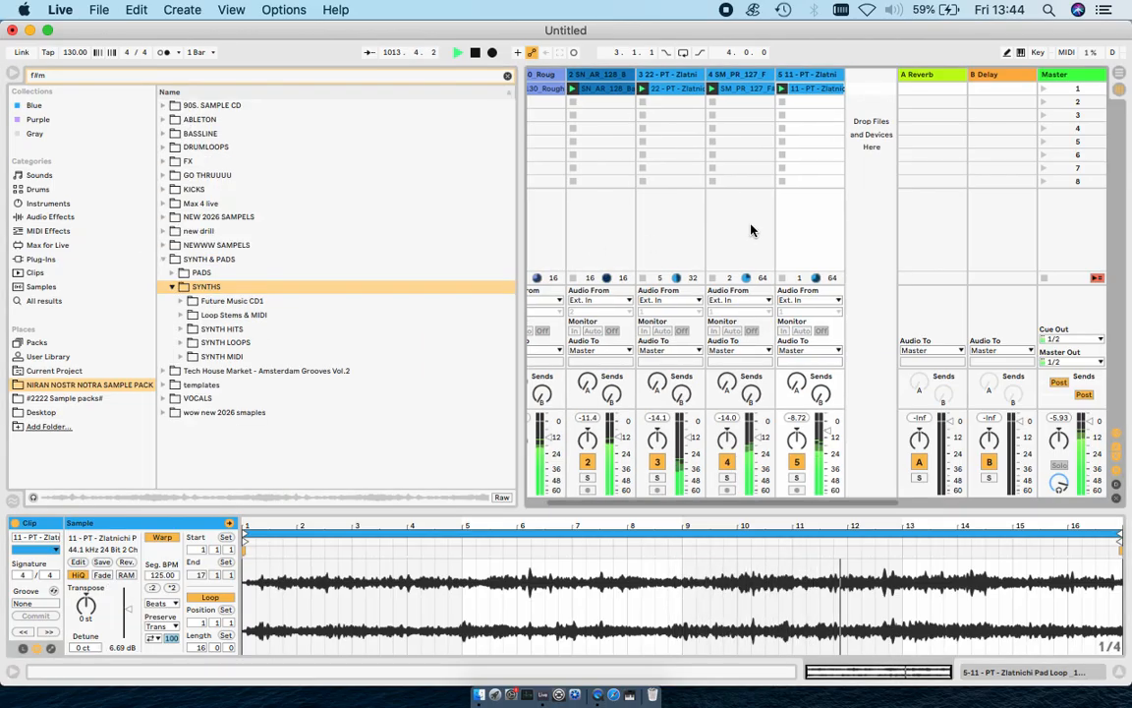
left_click(181, 342)
left_click_drag(260, 384, 880, 90)
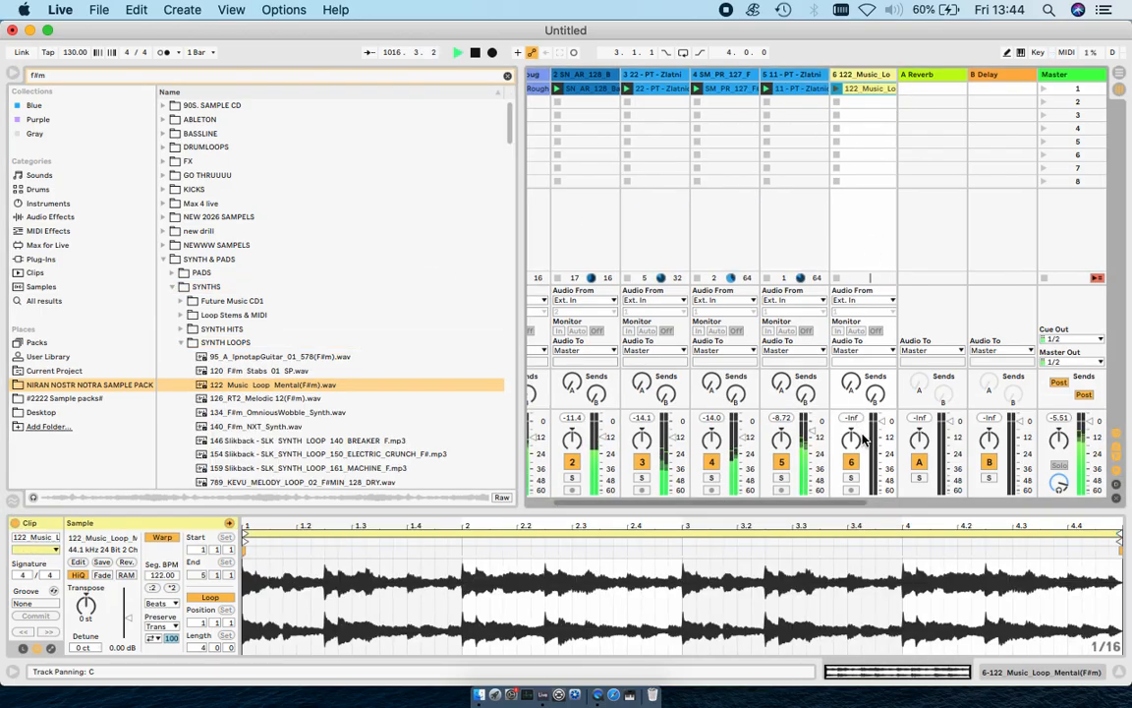
left_click(837, 91)
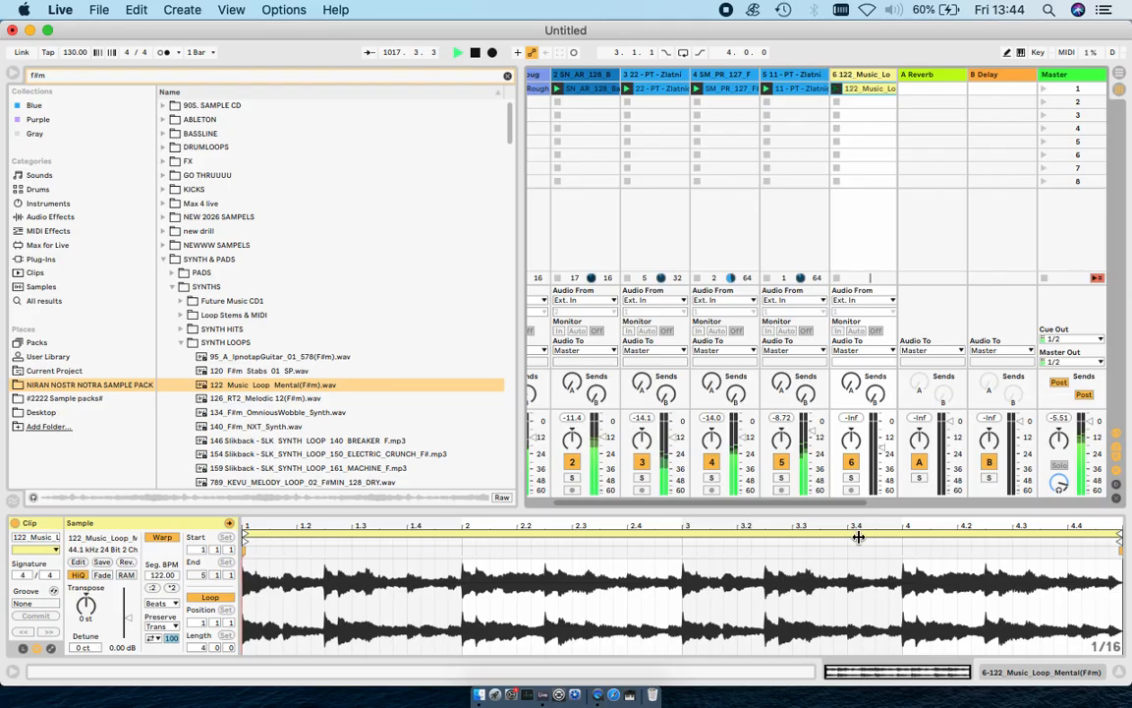
Try 126_RT2_Melodic 12(F#m) and ams_synth_loop_modular_ver1_124_F#m on track 6, and load ams_synth_loop_modular_ver2_124_F#m.wav there.
double_click(291, 398)
scroll(292, 393, "down", 5)
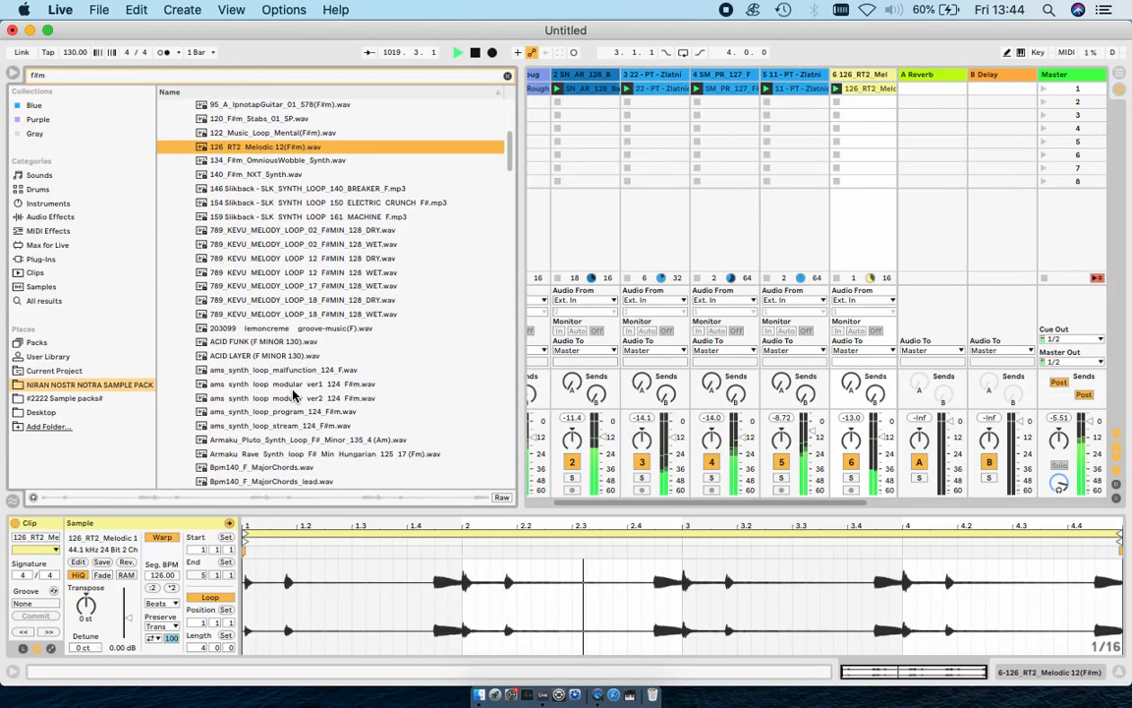
double_click(363, 300)
scroll(360, 304, "down", 5)
double_click(311, 319)
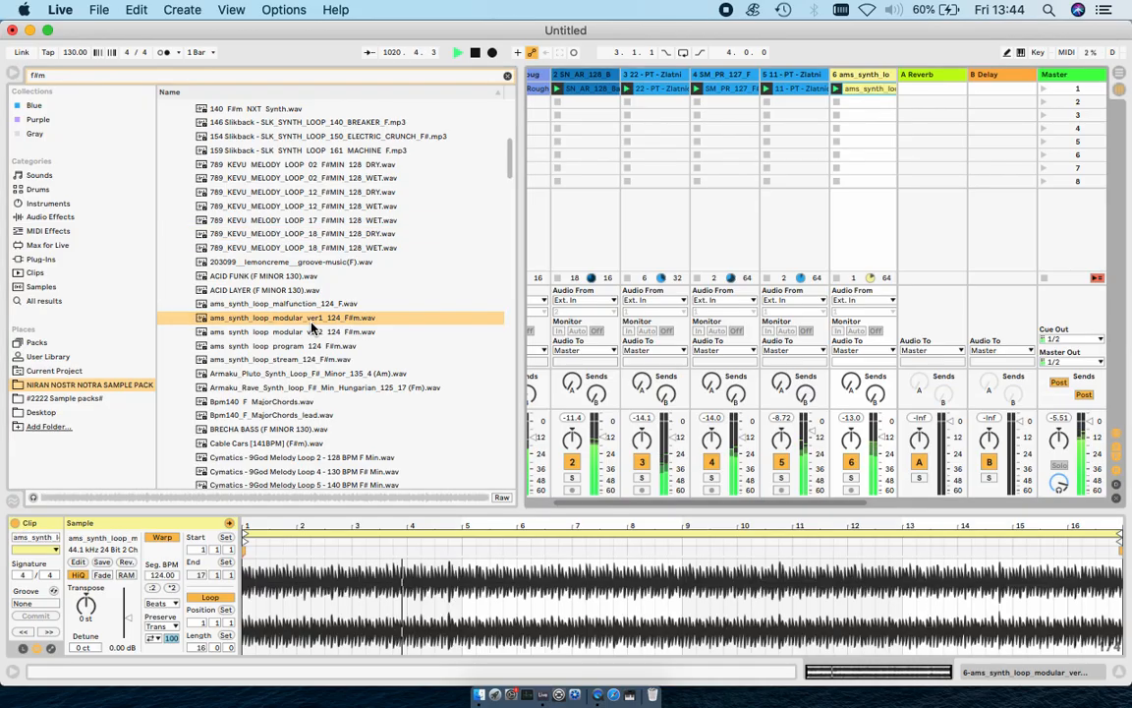
scroll(312, 327, "down", 1)
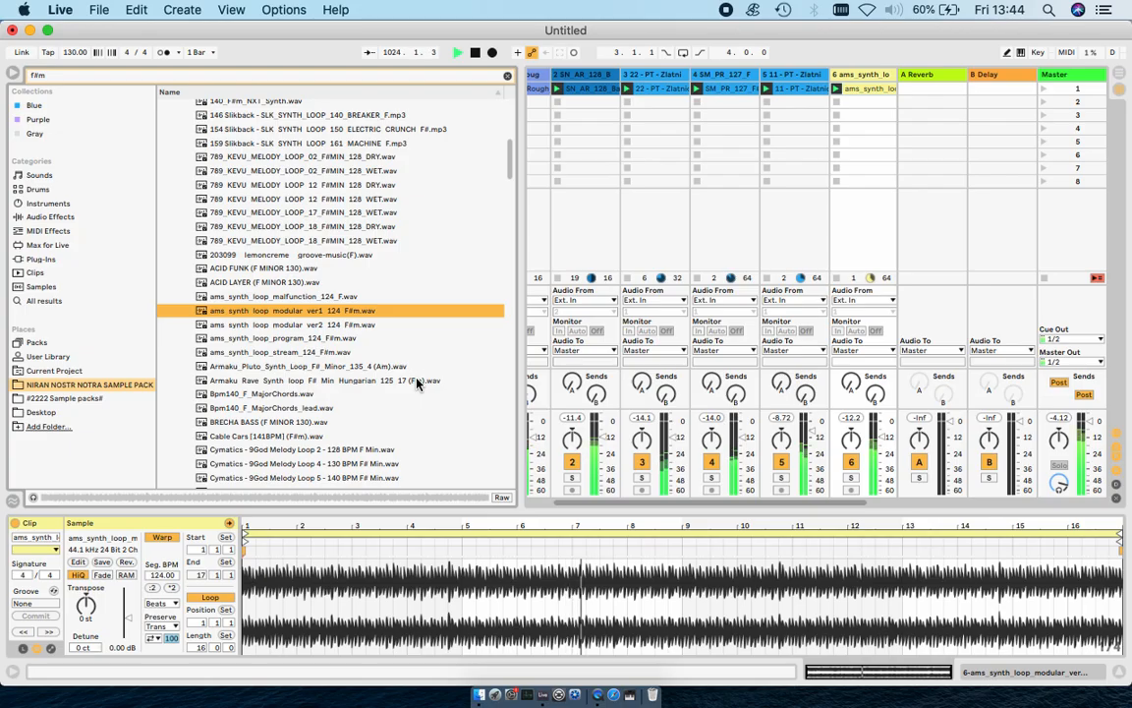
left_click(373, 324)
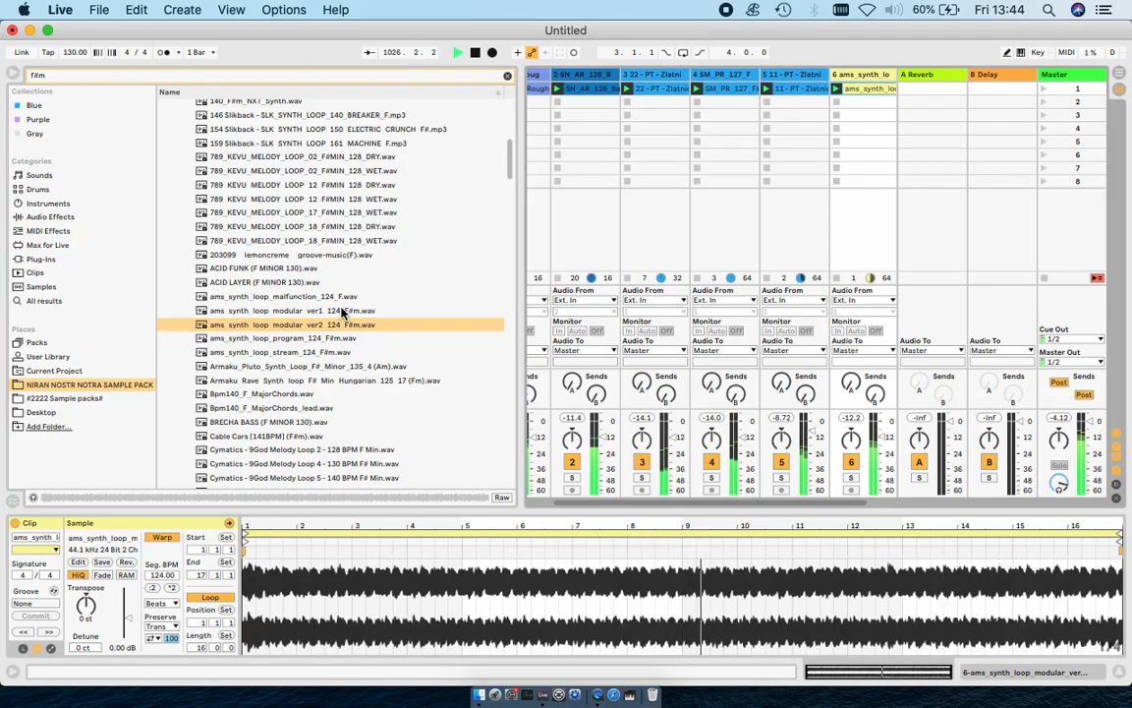
Try ams_synth_loop_stream_124_F#m.wav on track 6 and use ams_synth_loop_modular_ver1_124_F#m.wav as its clip.
left_click(342, 310)
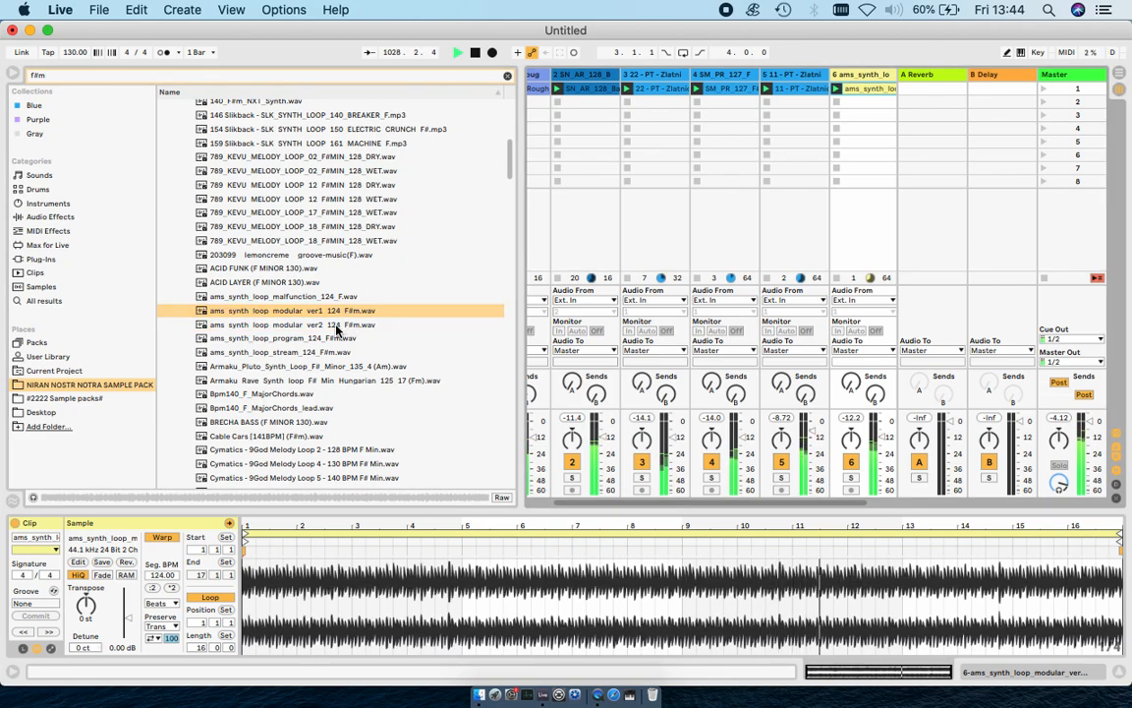
double_click(310, 354)
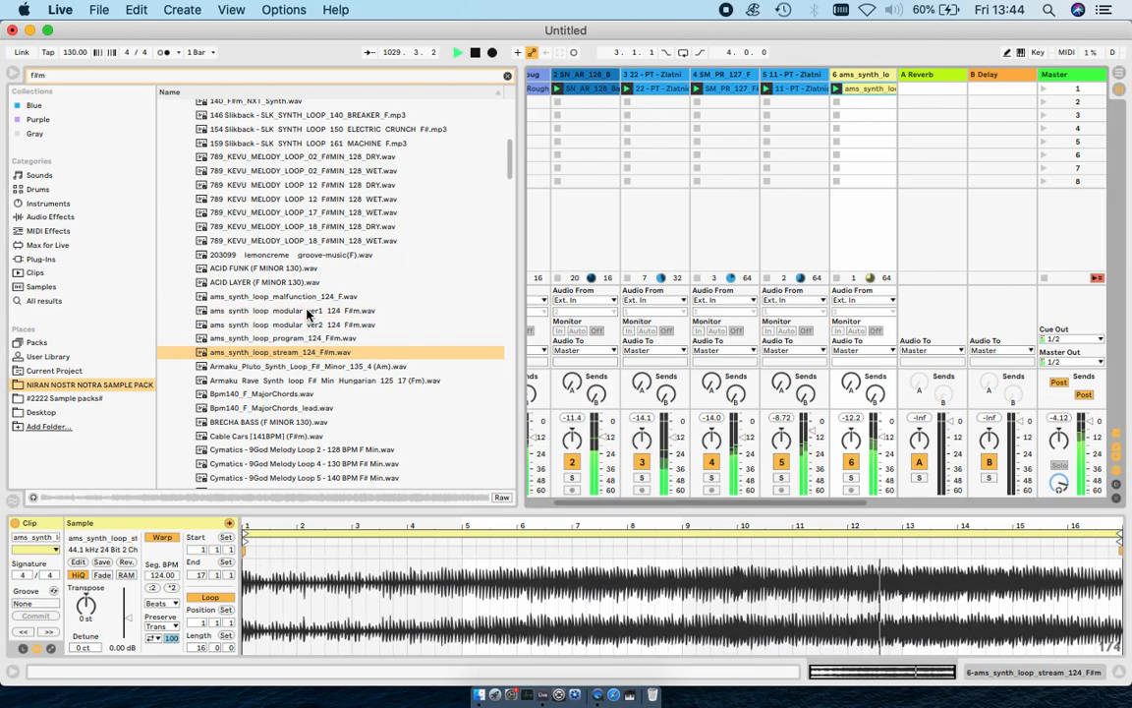
Add Drumloop 19 (F#m).wav from the DRUMLOOPS > BREAKS folder on a new track 7, launch it and set the track volume to -13.0 dB.
left_click(134, 385)
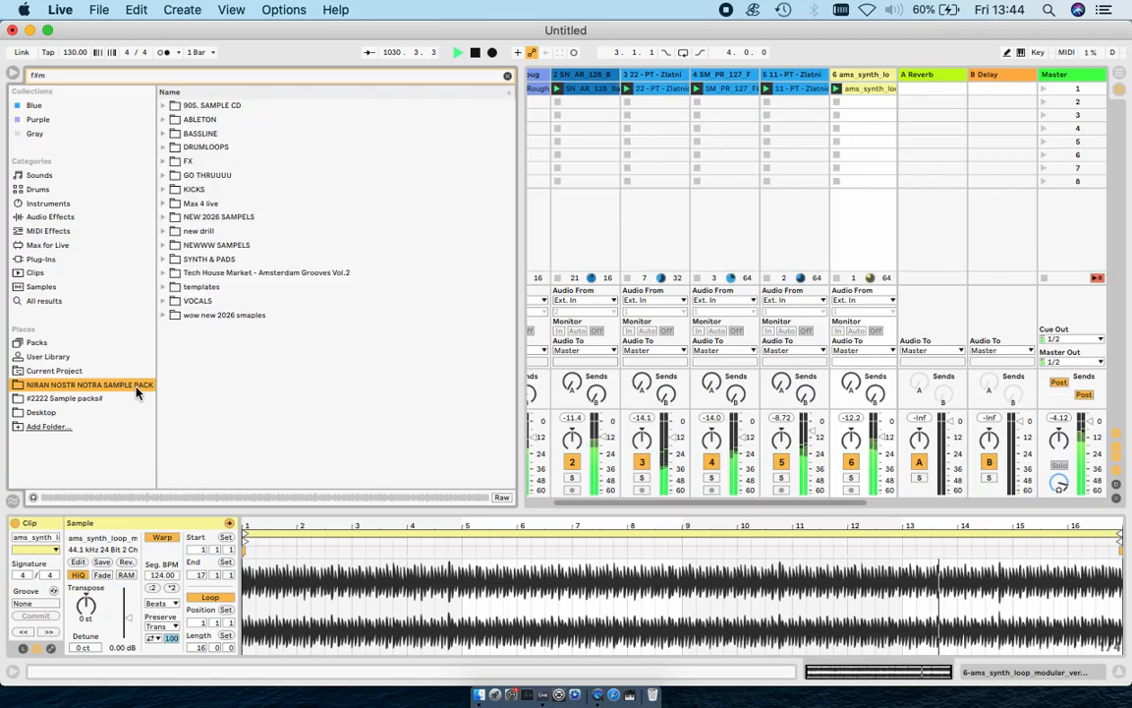
scroll(672, 251, "right", 3)
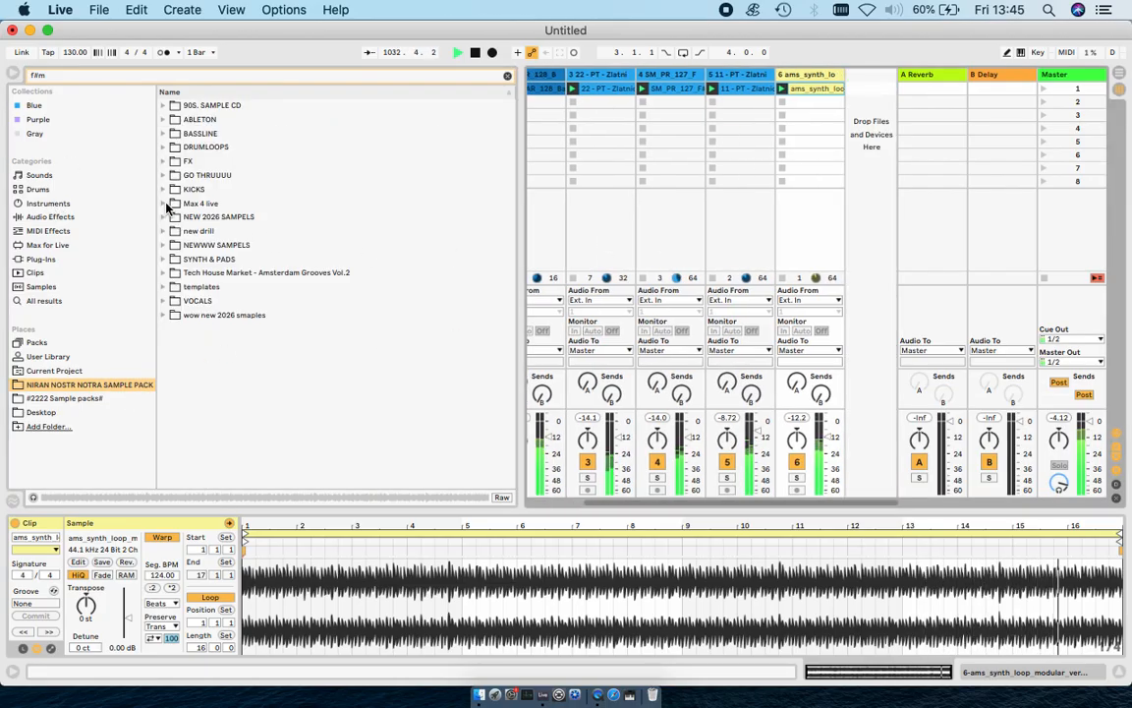
left_click(163, 147)
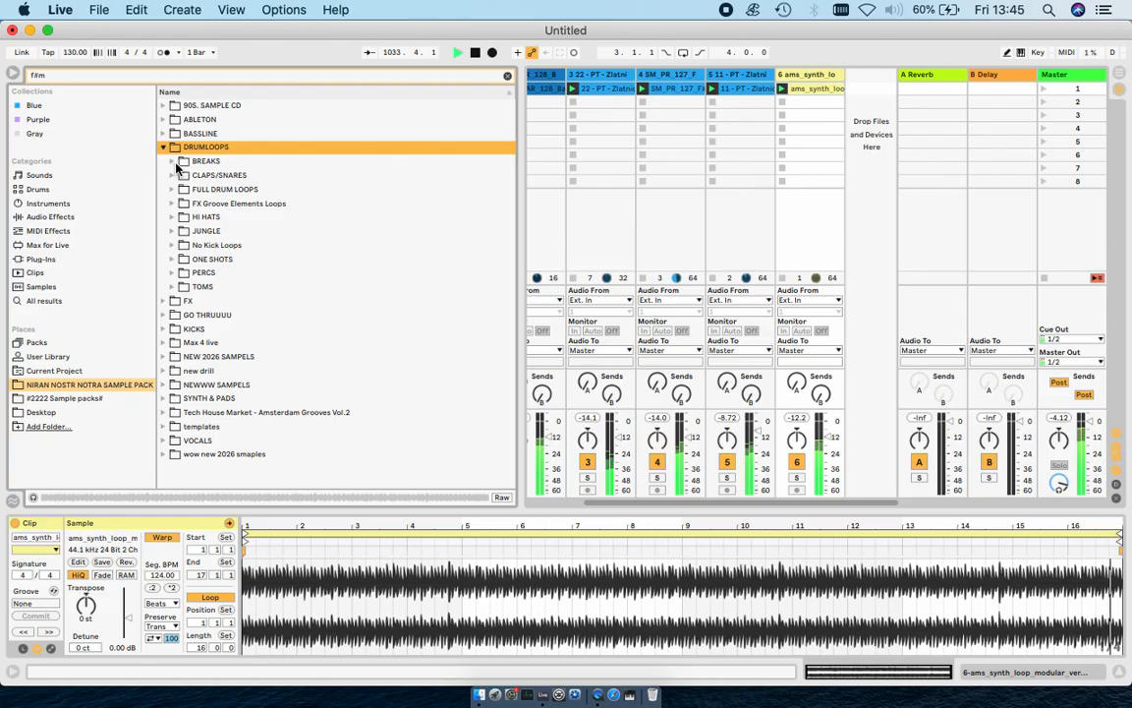
left_click(172, 161)
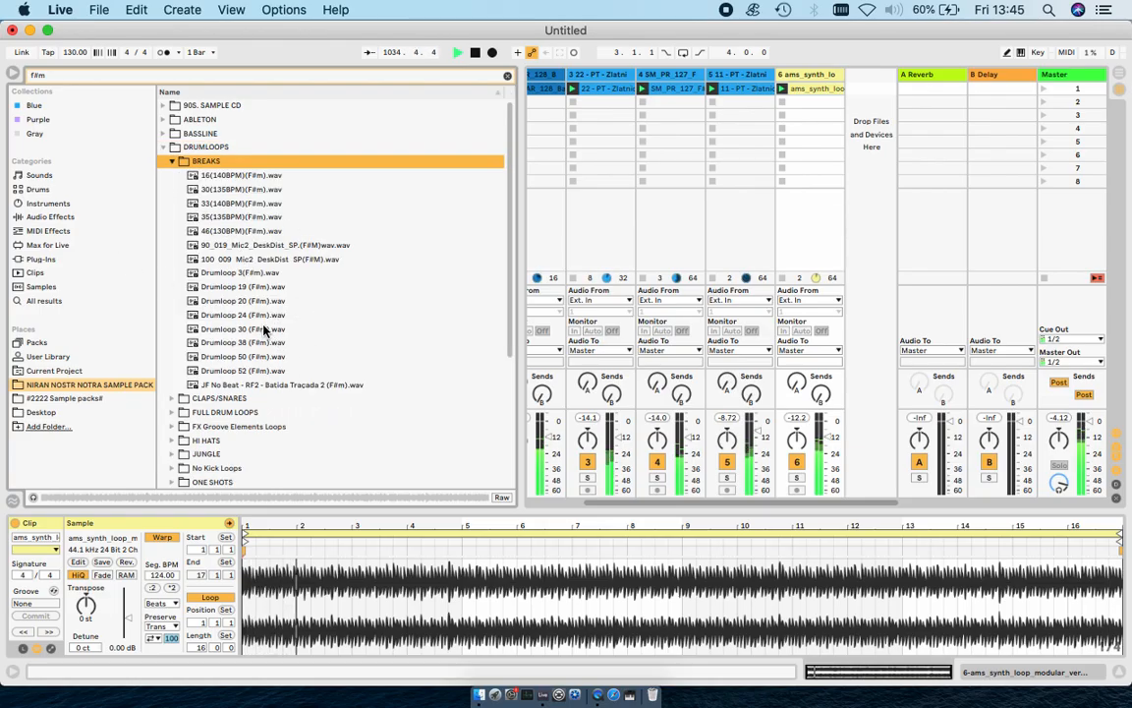
left_click_drag(257, 286, 881, 108)
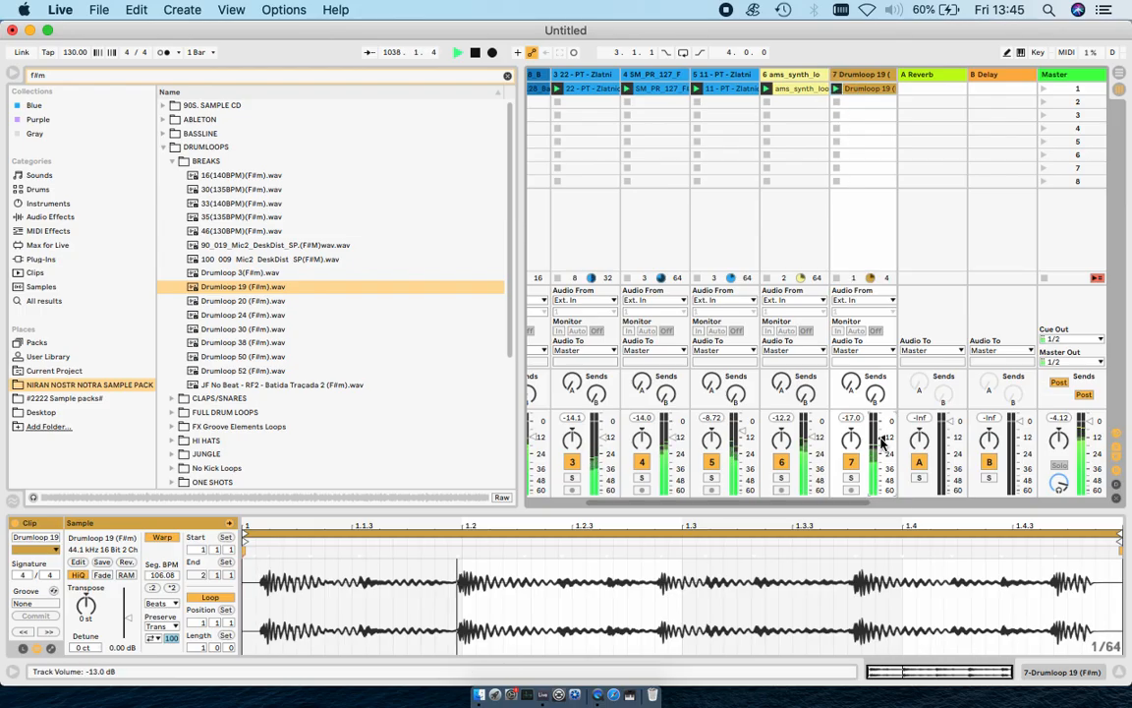
Warp the Drumloop 19 clip so its first hit starts on 1.1.1 and its end warp marker lies past bar 2.
mouse_move(243, 551)
left_mouse_down()
mouse_move(181, 541)
mouse_move(349, 571)
left_mouse_up()
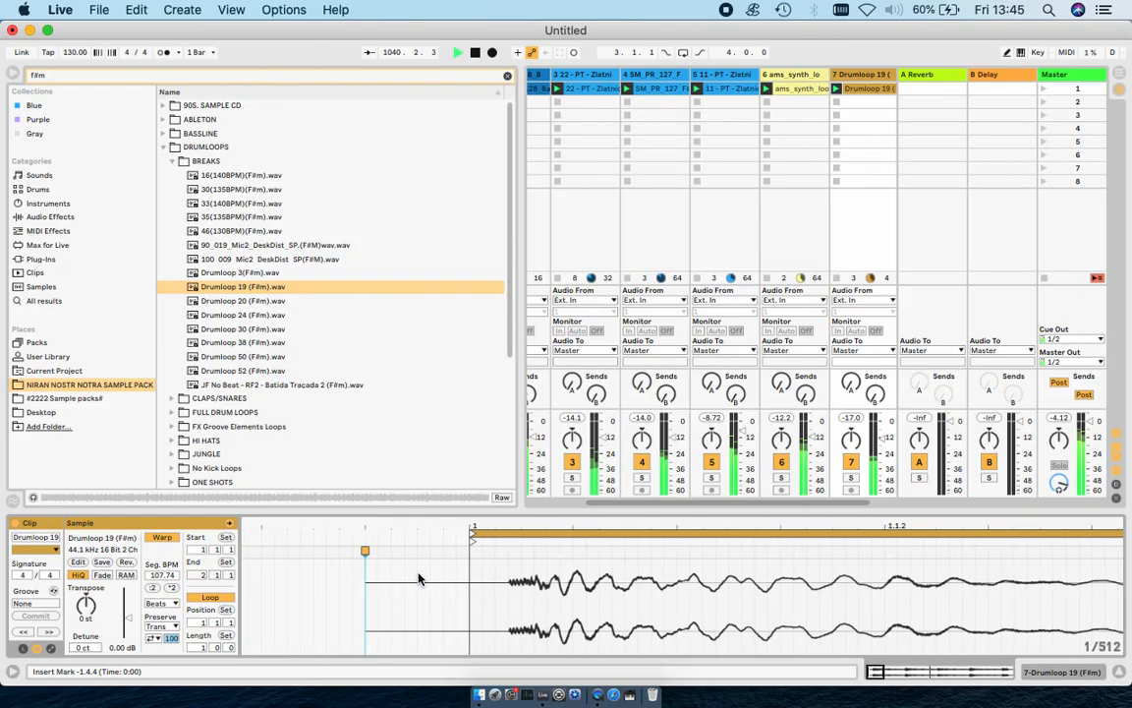
scroll(500, 587, "up", 4)
scroll(543, 616, "up", 3)
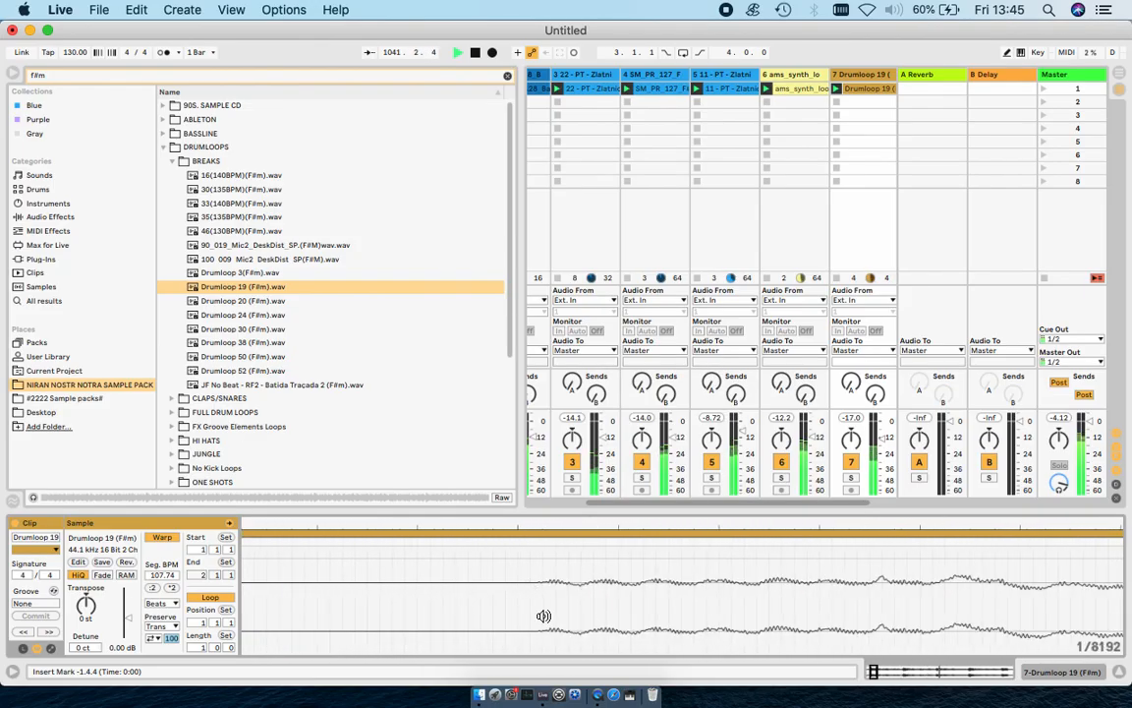
scroll(534, 587, "down", 3)
left_click_drag(534, 549, 357, 553)
scroll(354, 629, "down", 8)
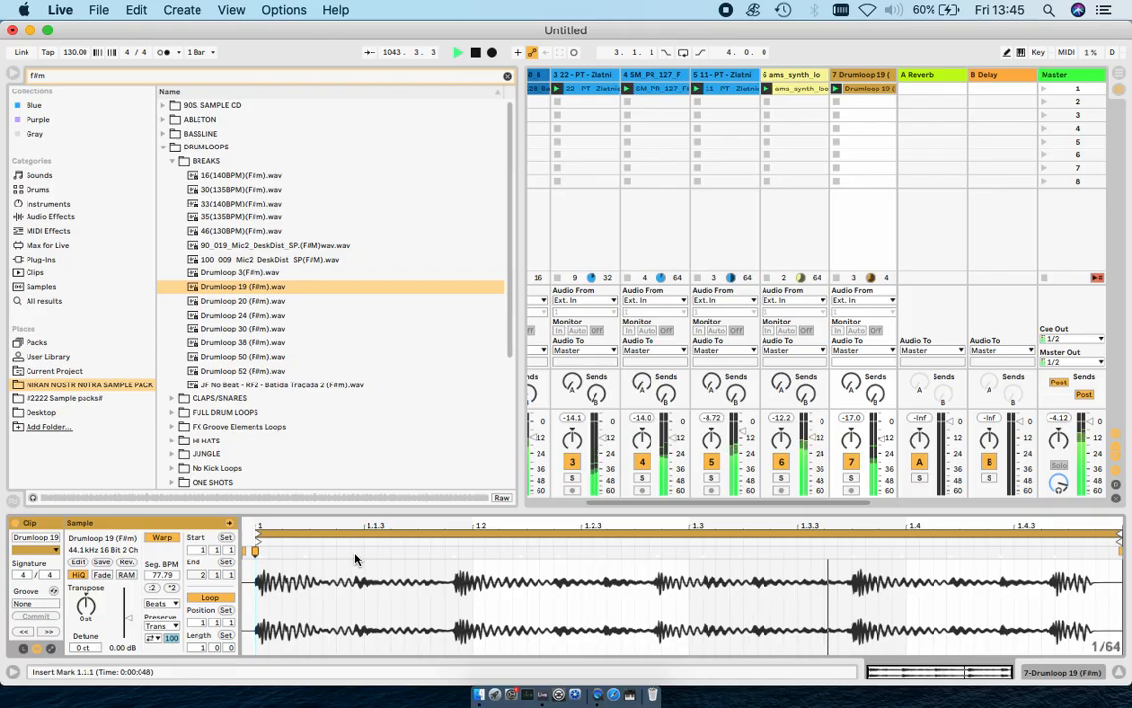
mouse_move(1125, 556)
left_mouse_down()
mouse_move(1119, 599)
mouse_move(1114, 550)
mouse_move(1099, 550)
left_mouse_up()
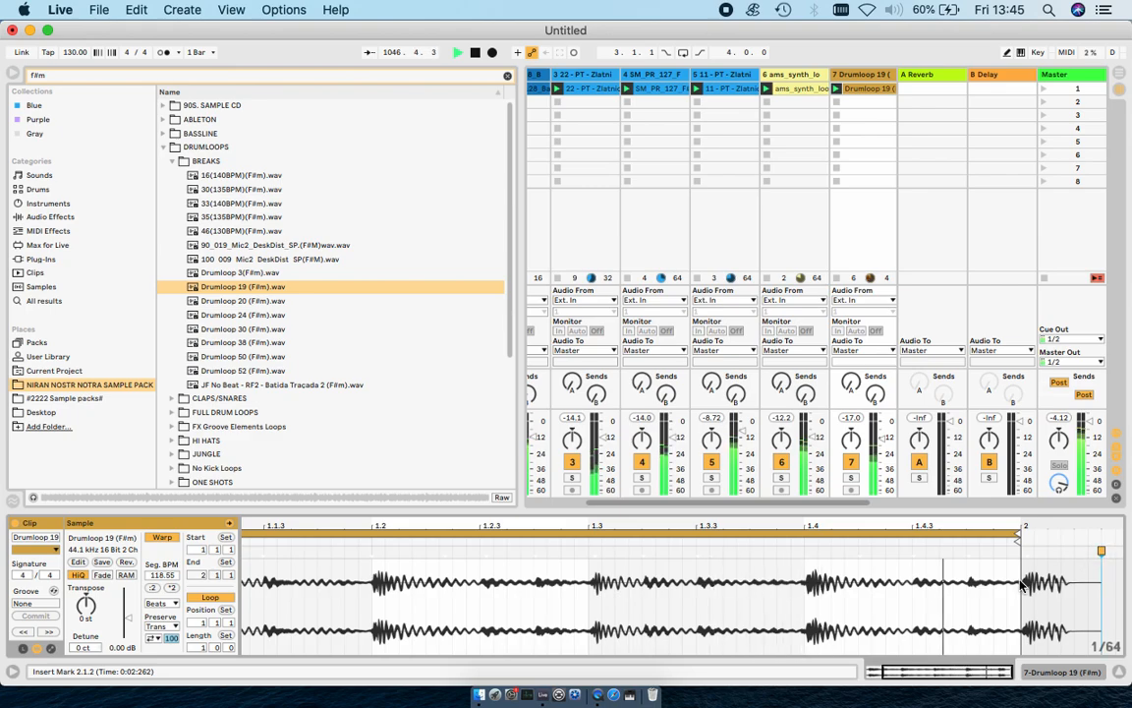
Quantize the entire Drumloop 19 clip and raise track 7's volume to -8.0 dB.
left_click(786, 575)
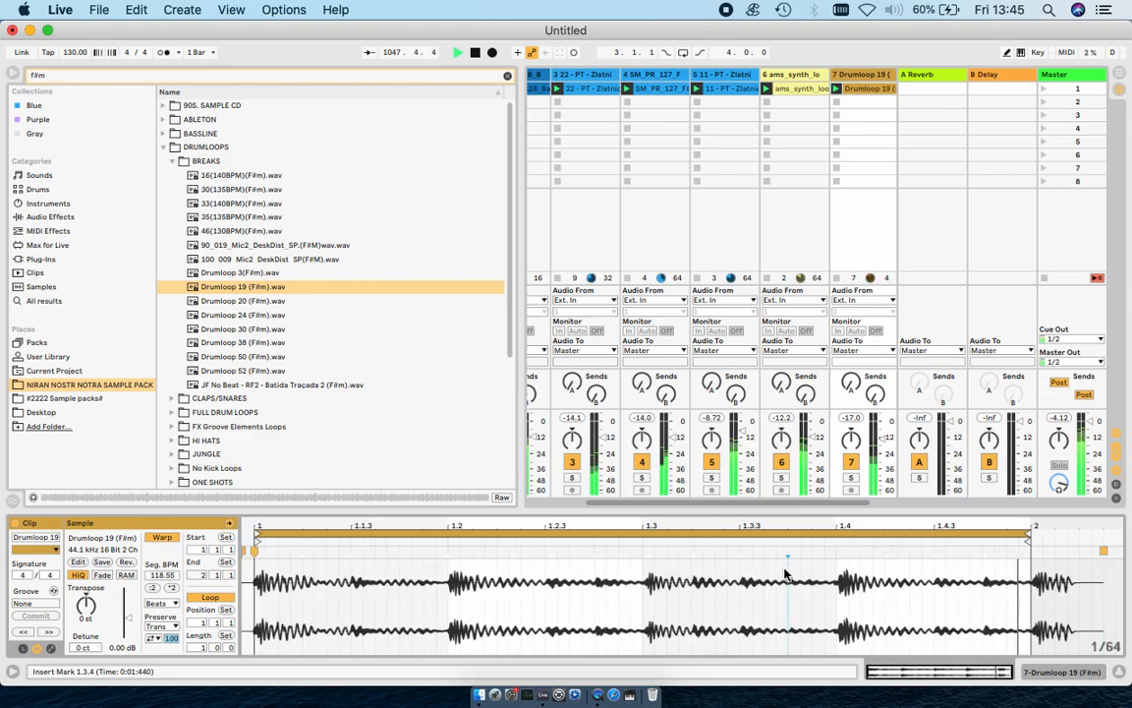
key("super+a")
right_click(785, 570)
left_click(818, 229)
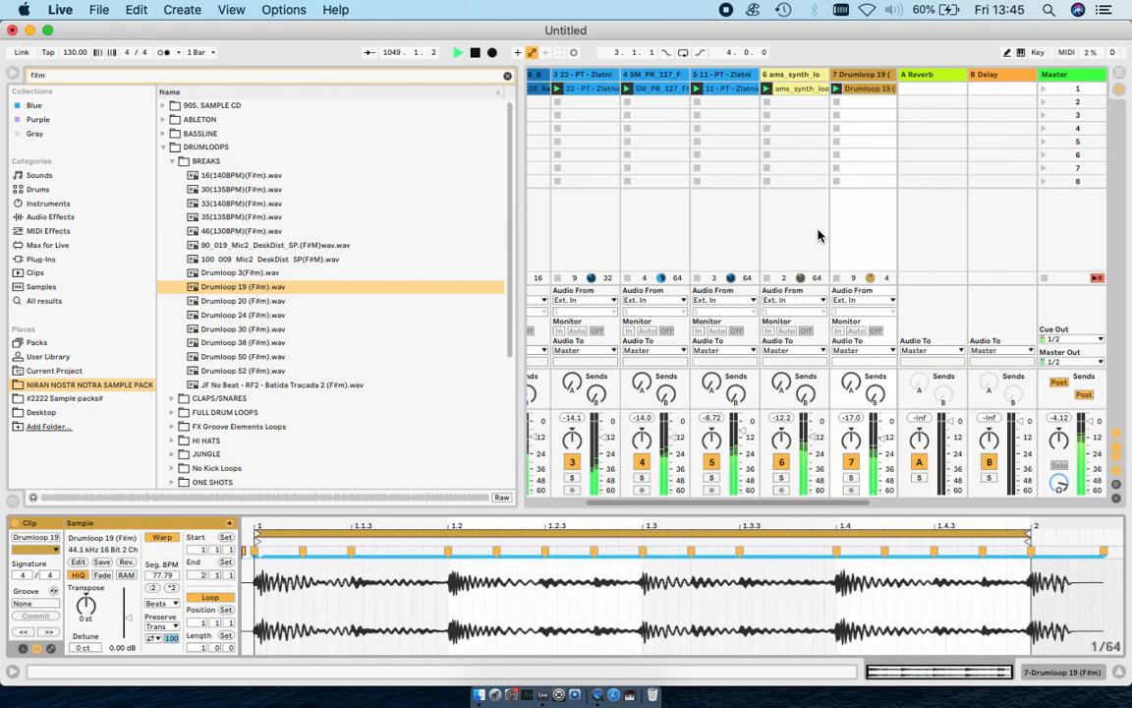
left_click_drag(882, 439, 881, 431)
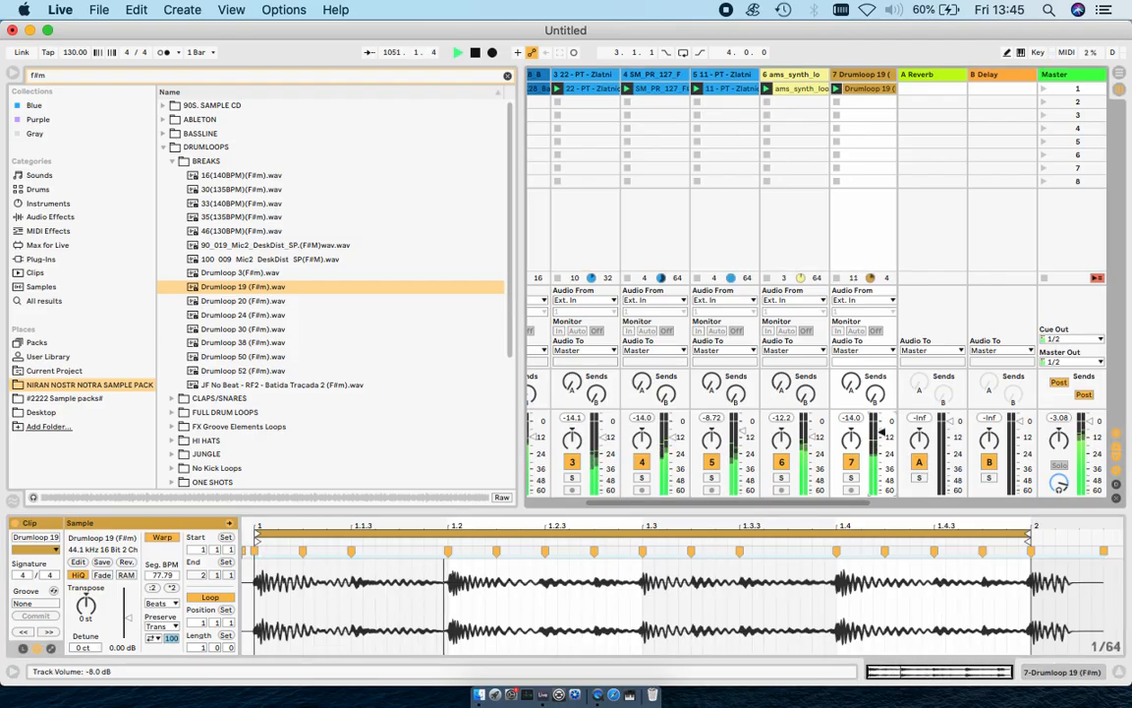
Try Drumloop 20 (F#m) and Drumloop 24 (F#m) in the second slot of track 7, and move the Drumloop 20 clip to a new track 8.
scroll(855, 197, "right", 2)
left_click(246, 302)
left_click_drag(245, 302, 786, 102)
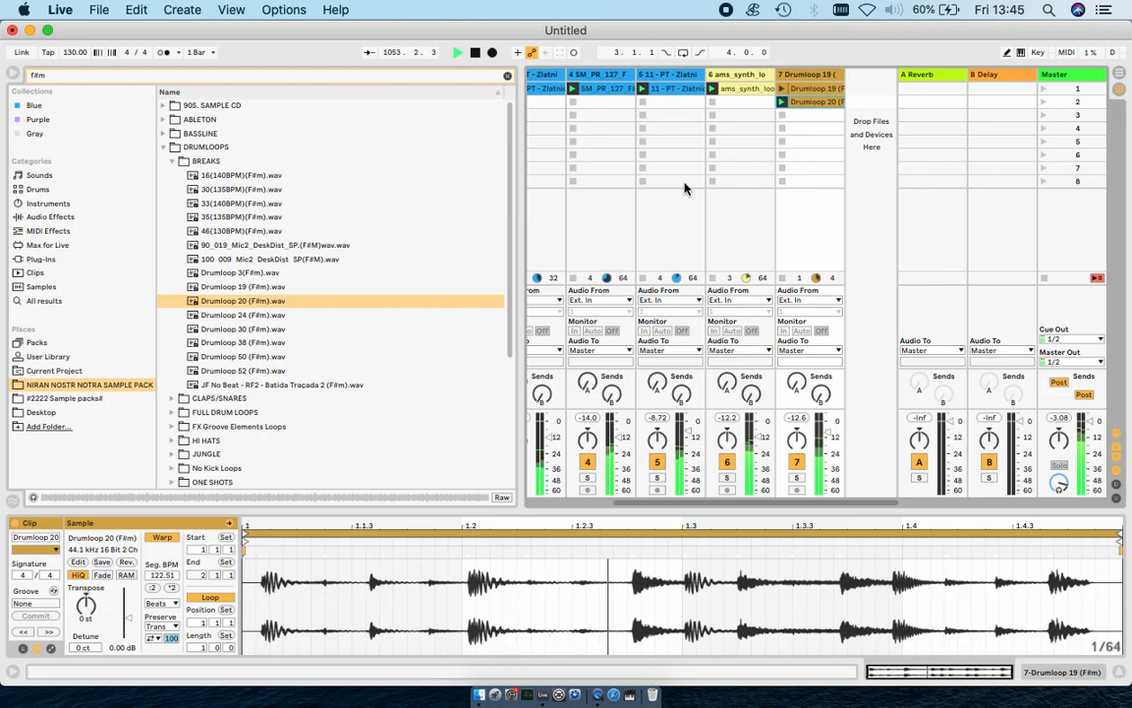
left_click(257, 317)
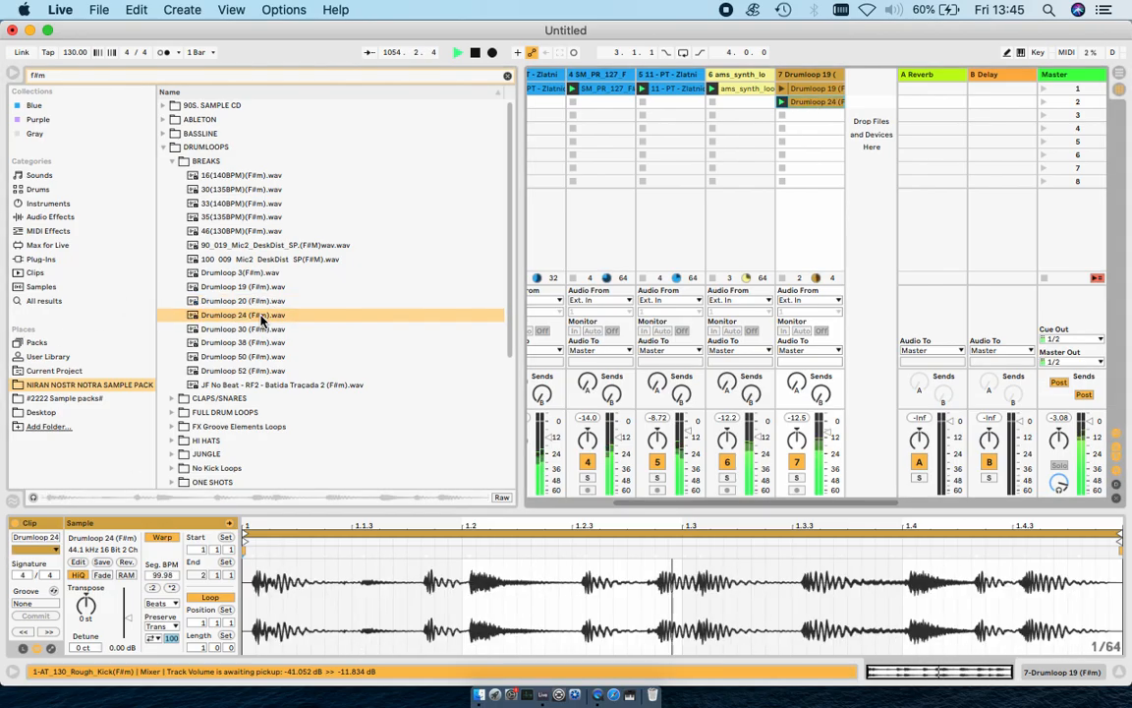
double_click(246, 302)
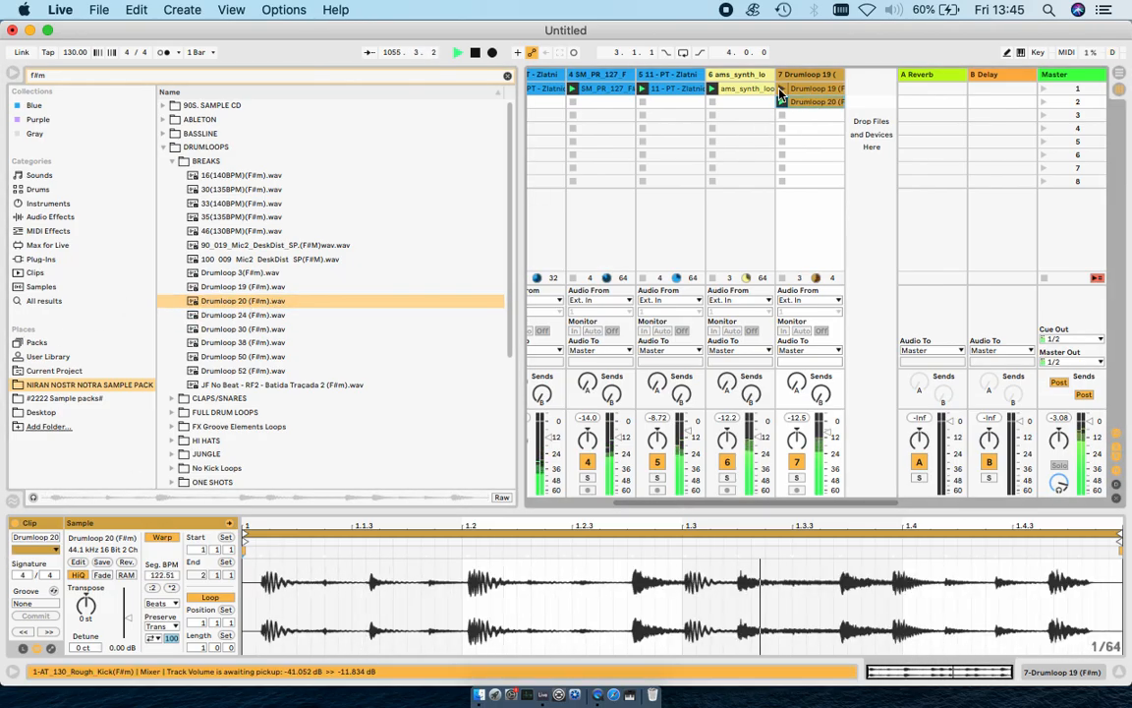
left_click_drag(814, 101, 877, 84)
Align the first transient of the Drumloop 20 clip to 1.1.1 with a warp marker.
scroll(251, 572, "up", 3)
scroll(251, 570, "left", 2)
mouse_move(243, 552)
left_mouse_down()
mouse_move(195, 551)
mouse_move(298, 558)
left_mouse_up()
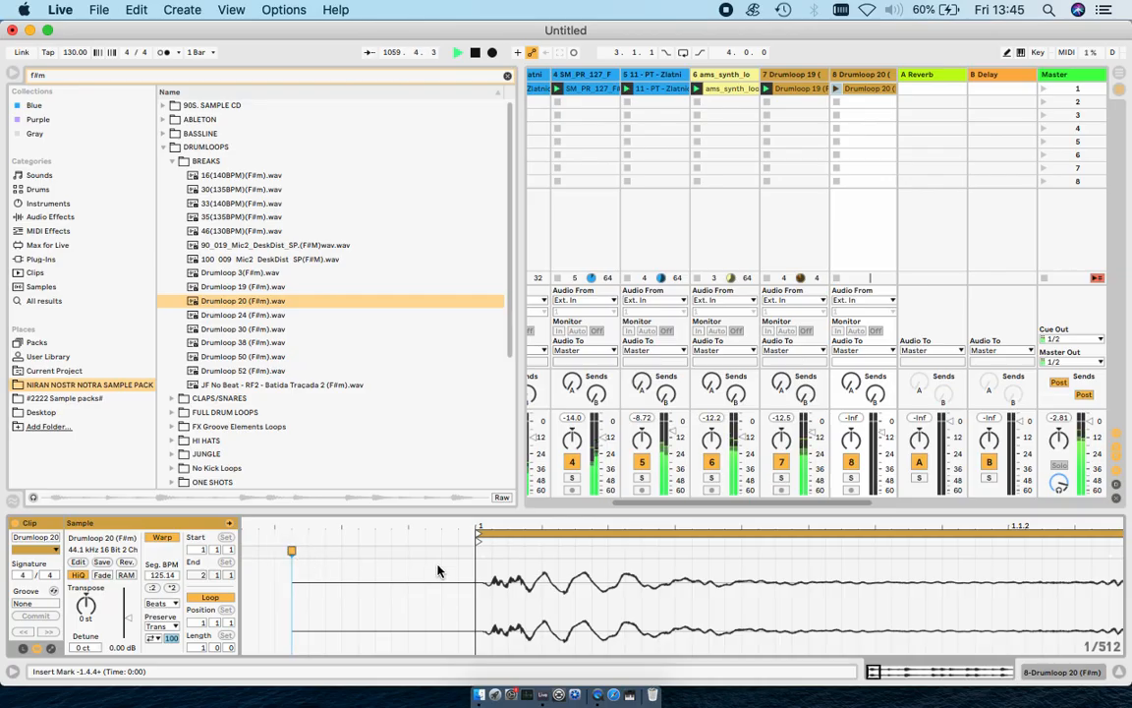
scroll(438, 570, "up", 2)
left_click(617, 576)
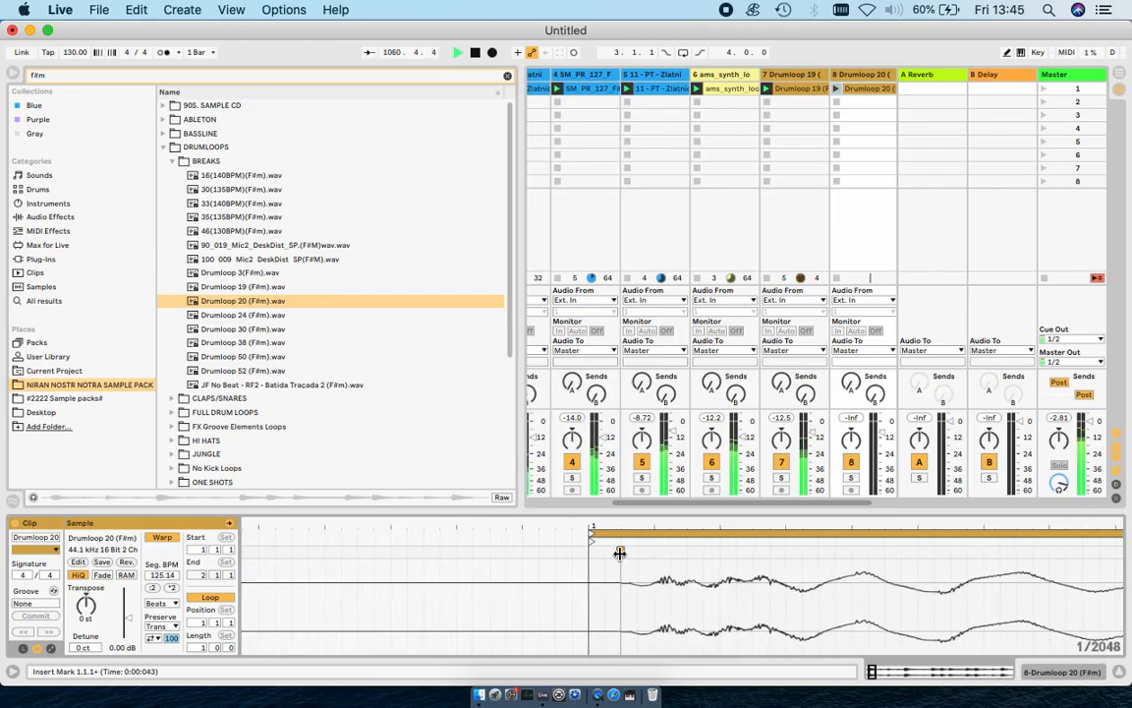
left_click_drag(616, 553, 584, 553)
scroll(584, 554, "down", 5)
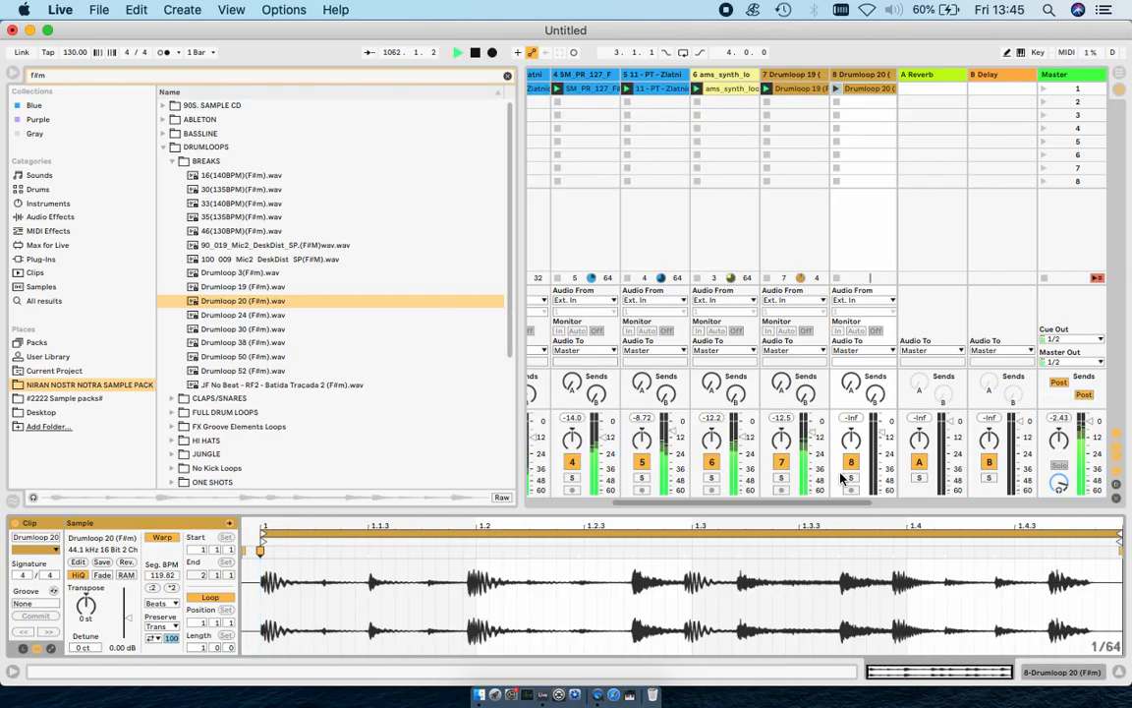
Stretch the end of the Drumloop 20 clip past bar 2 with its last warp marker and launch the clip.
left_click(1120, 550)
left_click_drag(1119, 550, 1078, 547)
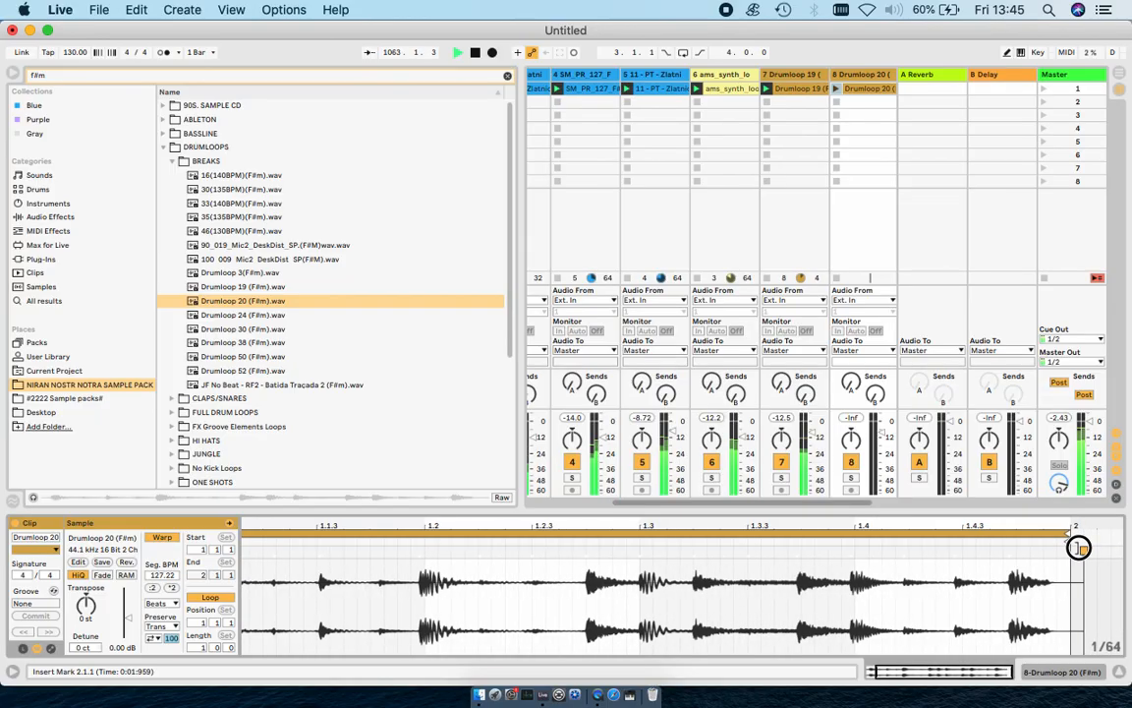
scroll(1083, 547, "up", 1)
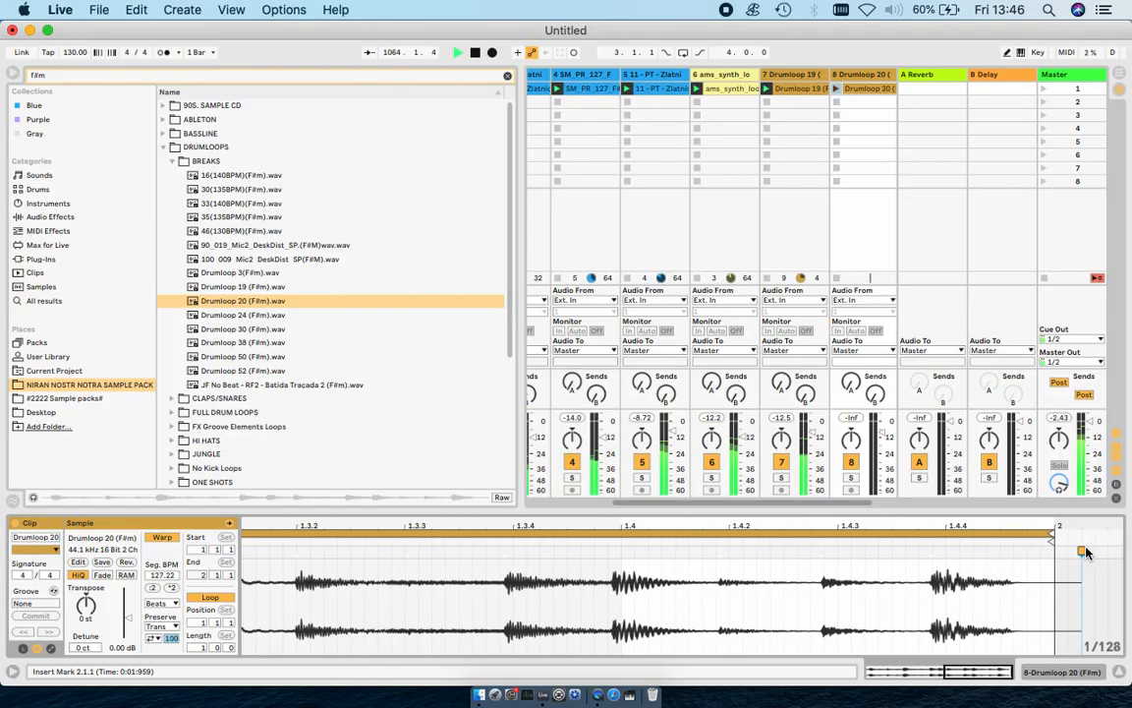
left_click(837, 89)
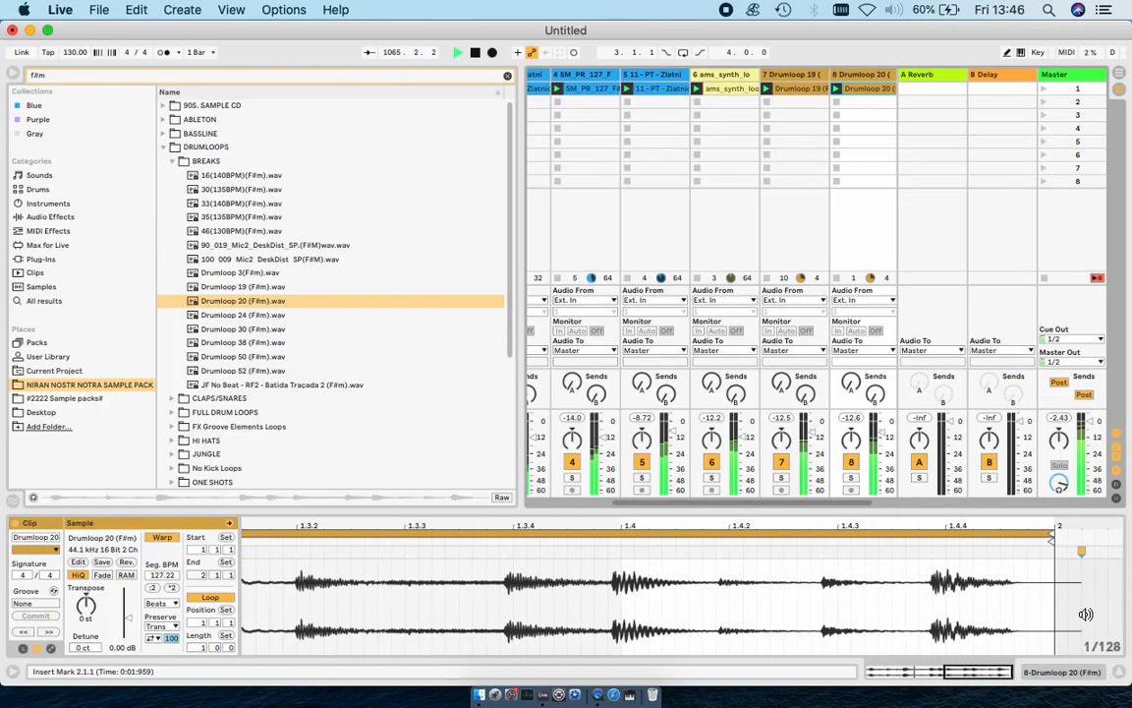
scroll(1083, 552, "up", 1)
scroll(1084, 552, "up", 1)
left_click_drag(1079, 548, 1118, 550)
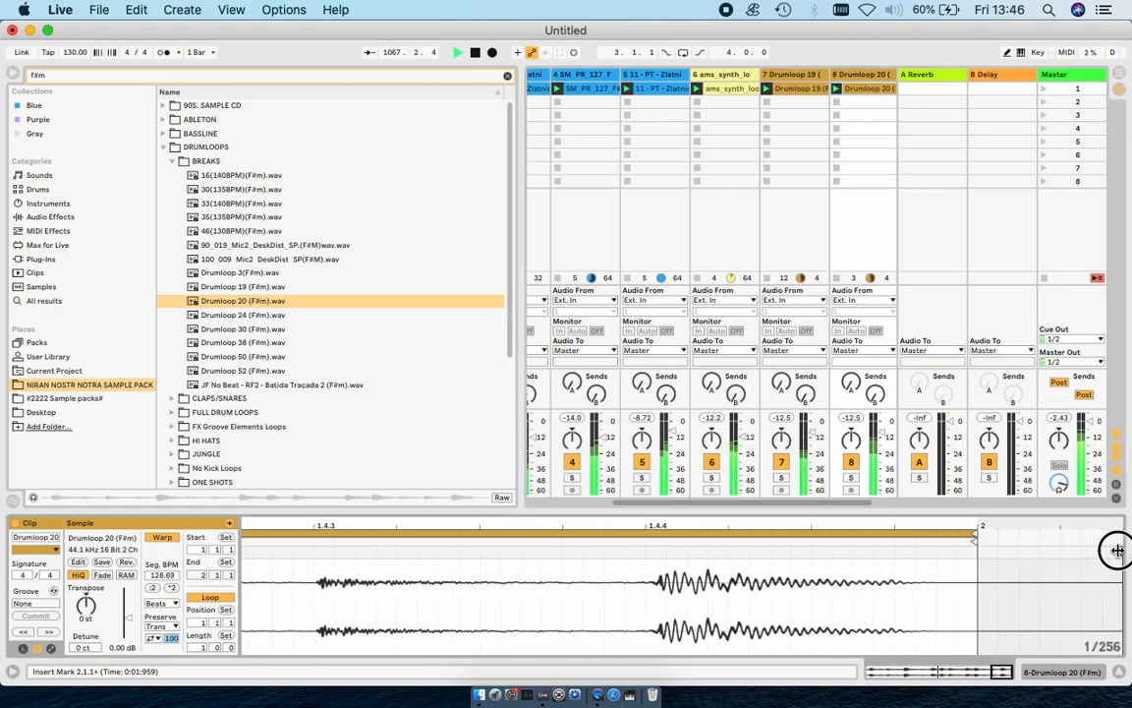
scroll(863, 516, "down", 2)
Quantize the entire Drumloop 20 clip and turn off its transient looping, with the transient envelope at 23.
left_click(634, 600)
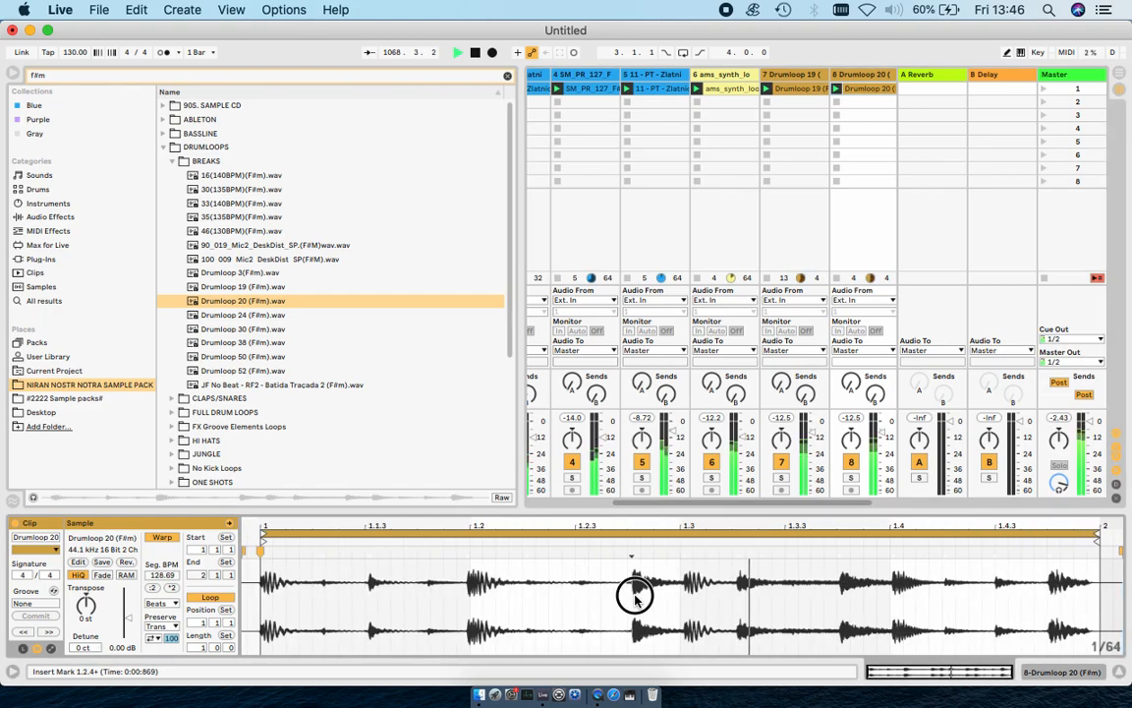
key("super+a")
right_click(579, 597)
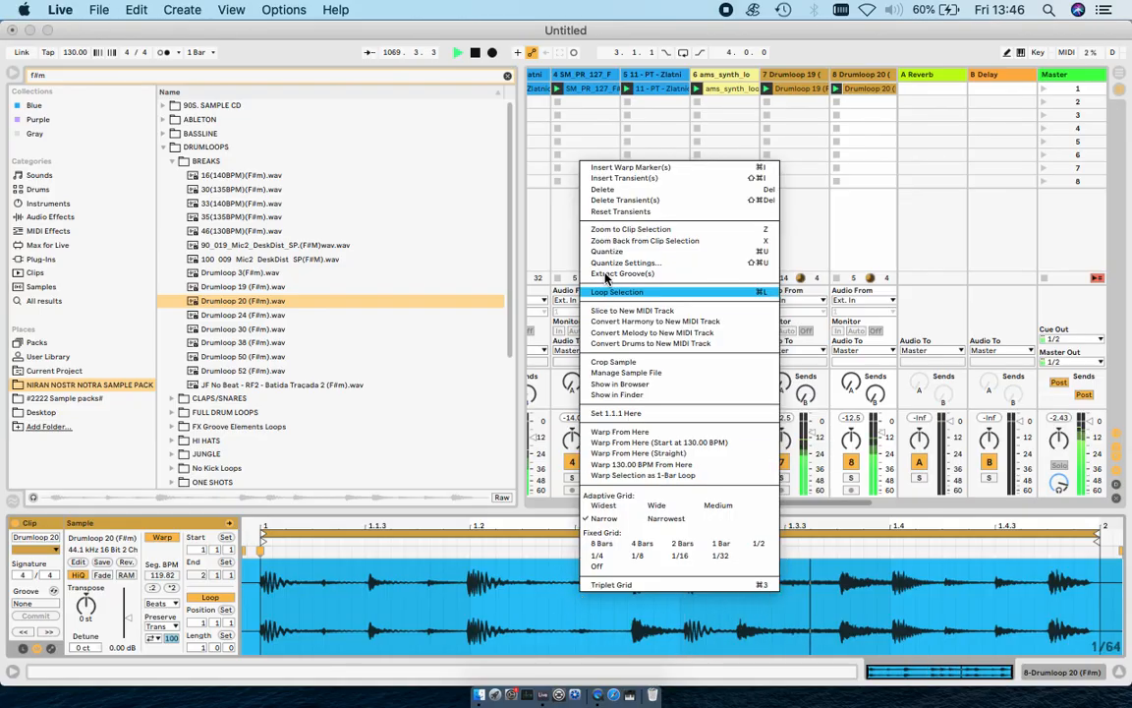
left_click(614, 253)
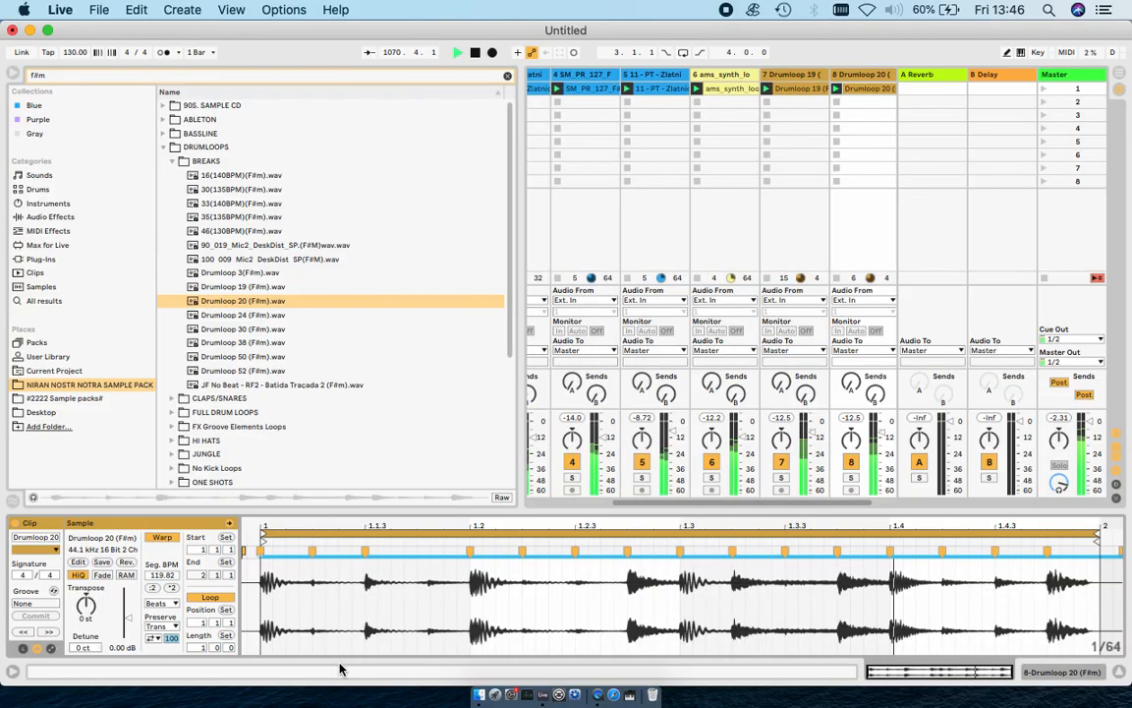
left_click(152, 638)
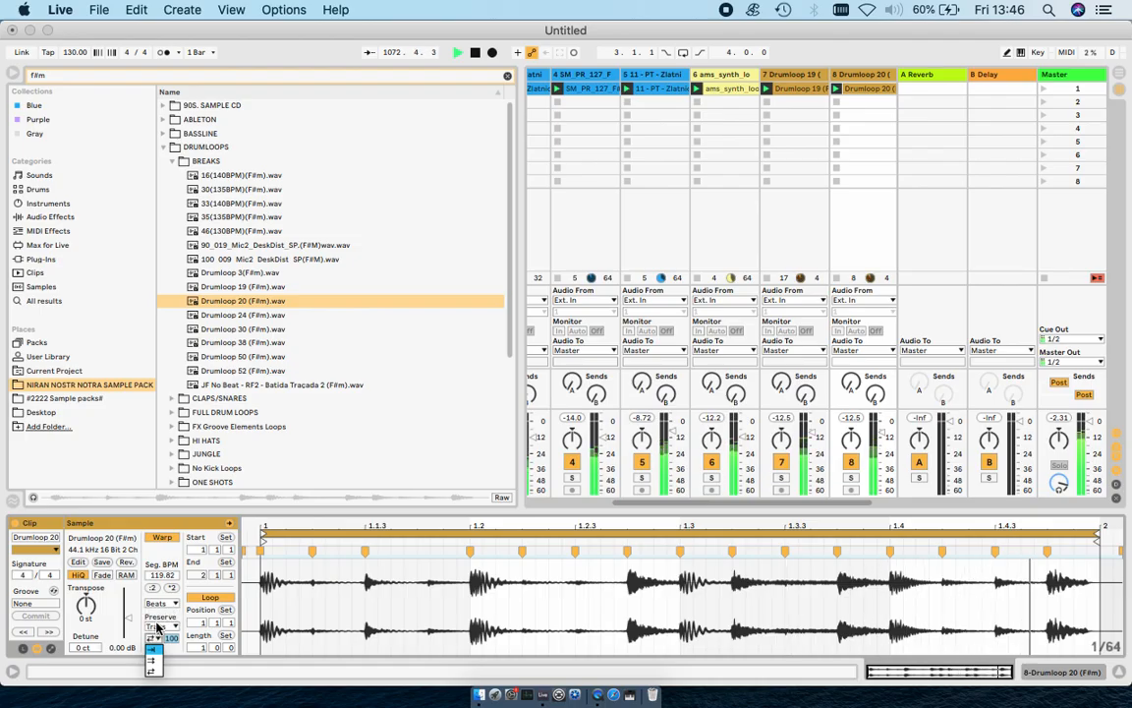
left_click(154, 650)
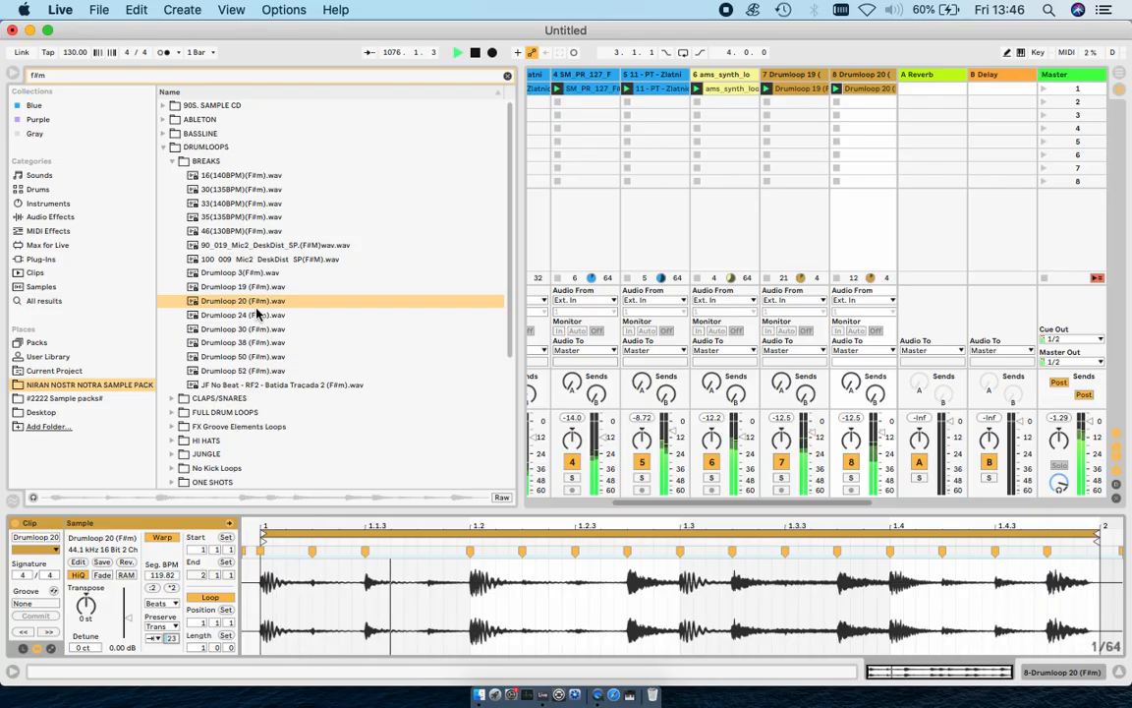
Add Drumloop 24 (F#m).wav on a new track 9, launch it, and swap it through Drumloops 30, 38 and 50 to Drumloop 52.
left_click_drag(256, 315, 845, 89)
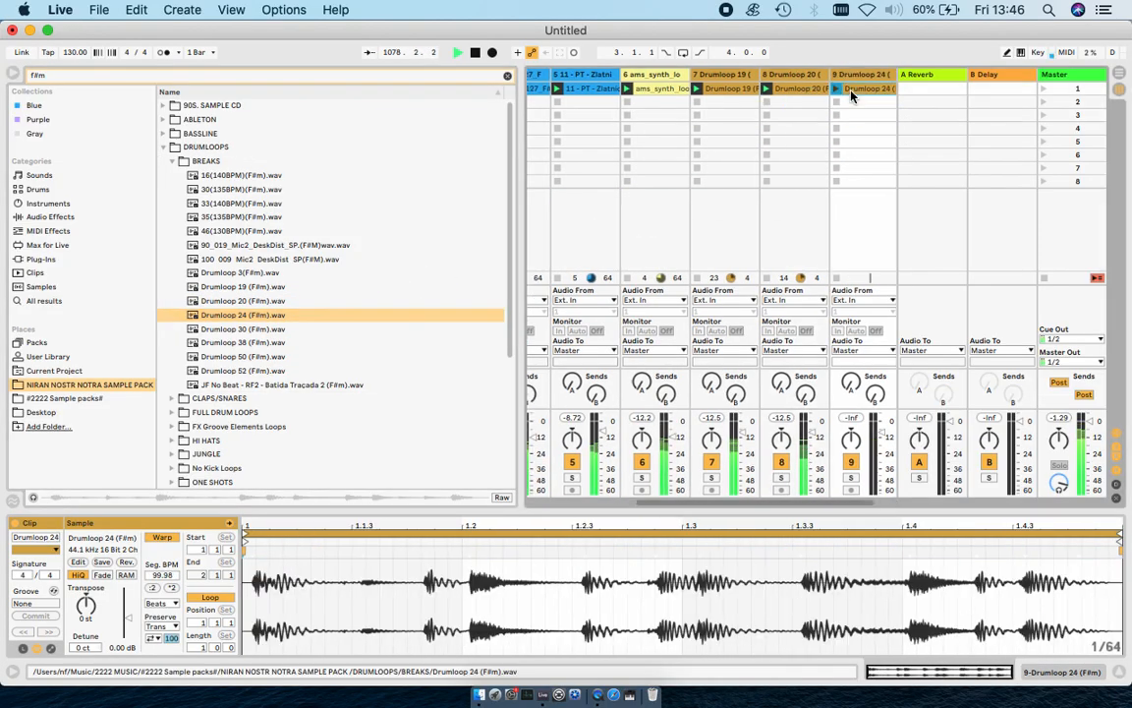
left_click(837, 90)
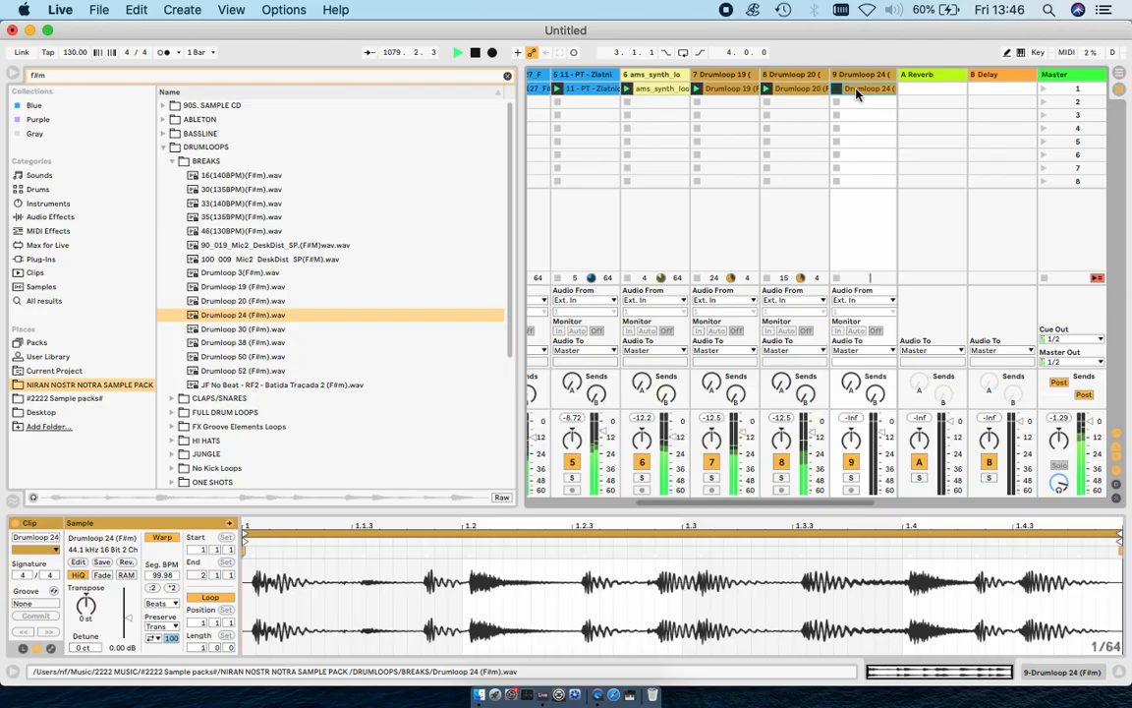
left_click(220, 329)
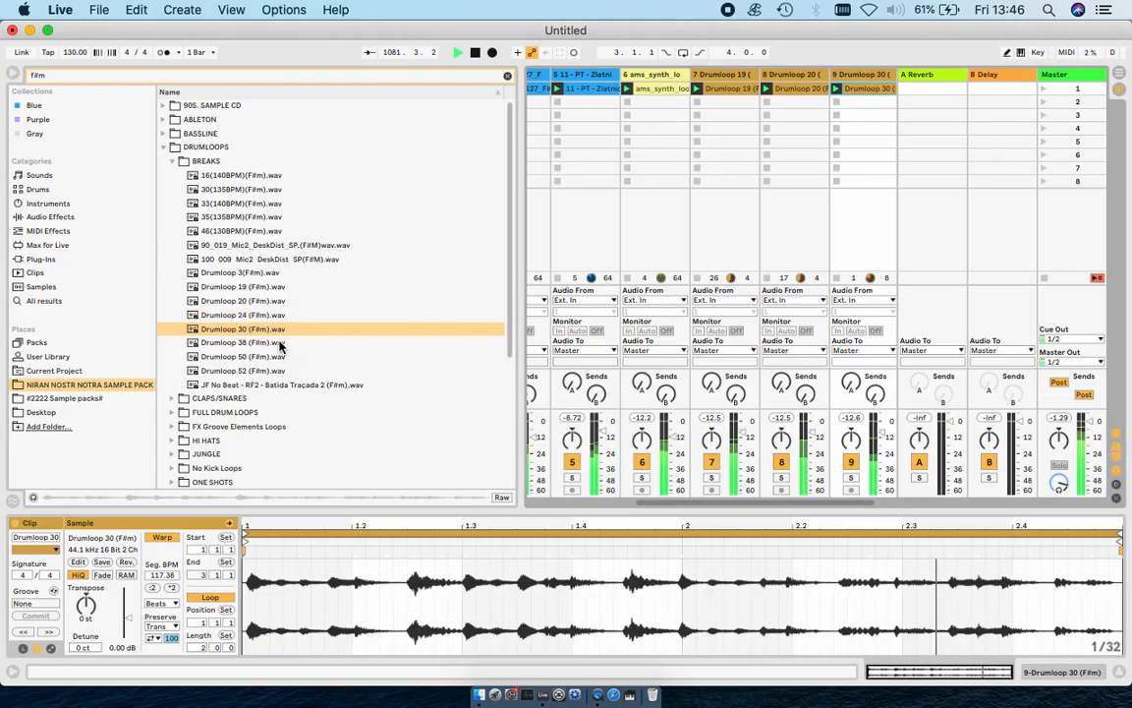
left_click(280, 343)
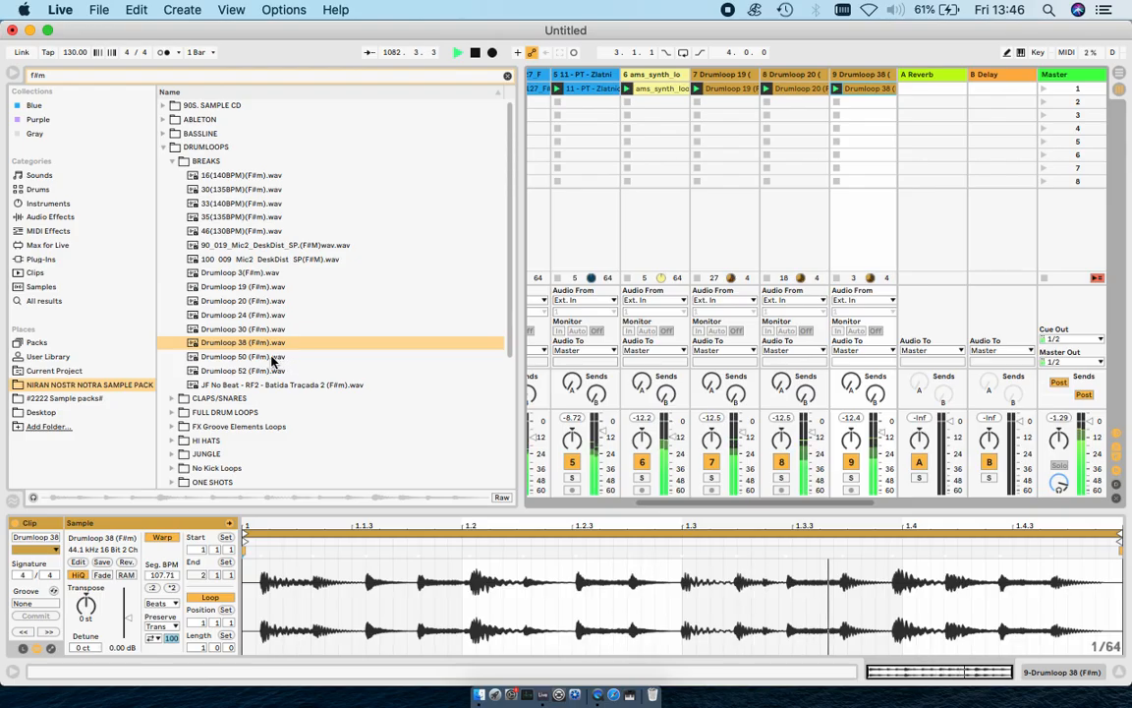
left_click(270, 360)
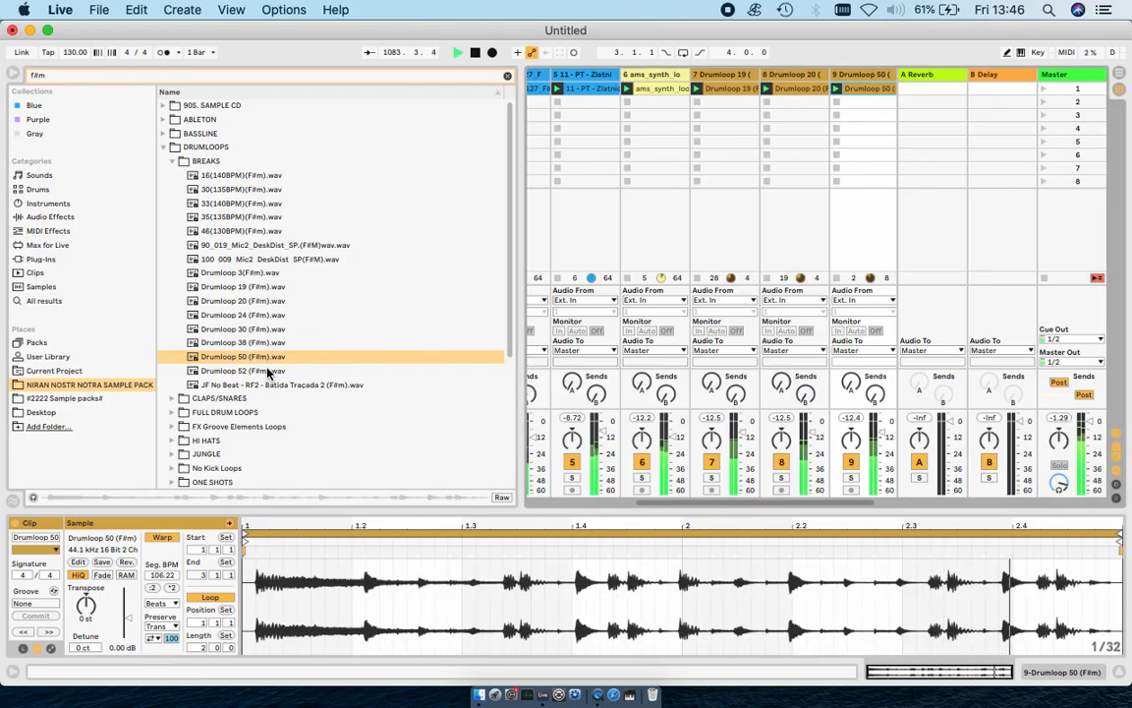
left_click(266, 370)
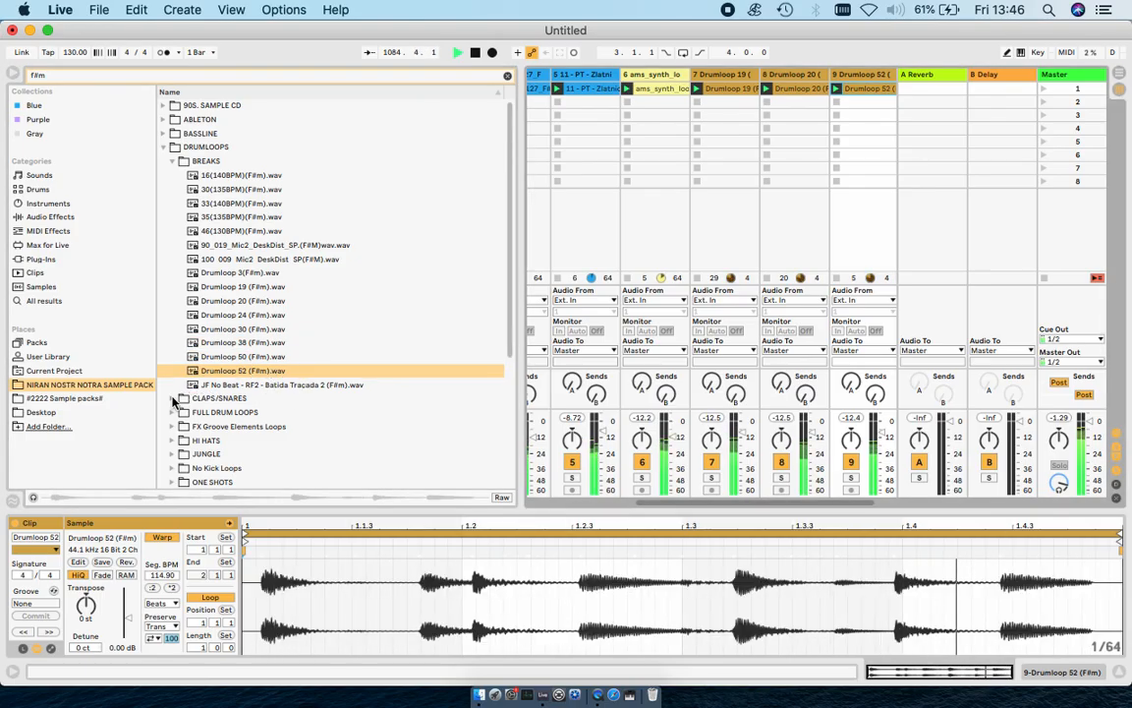
Replace the track 9 clip with 125_Drum_Tribal_NoKick_a(F#m).wav from FULL DRUM LOOPS > DRUM LOOPS and set the track volume to -9.0 dB.
left_click(236, 412)
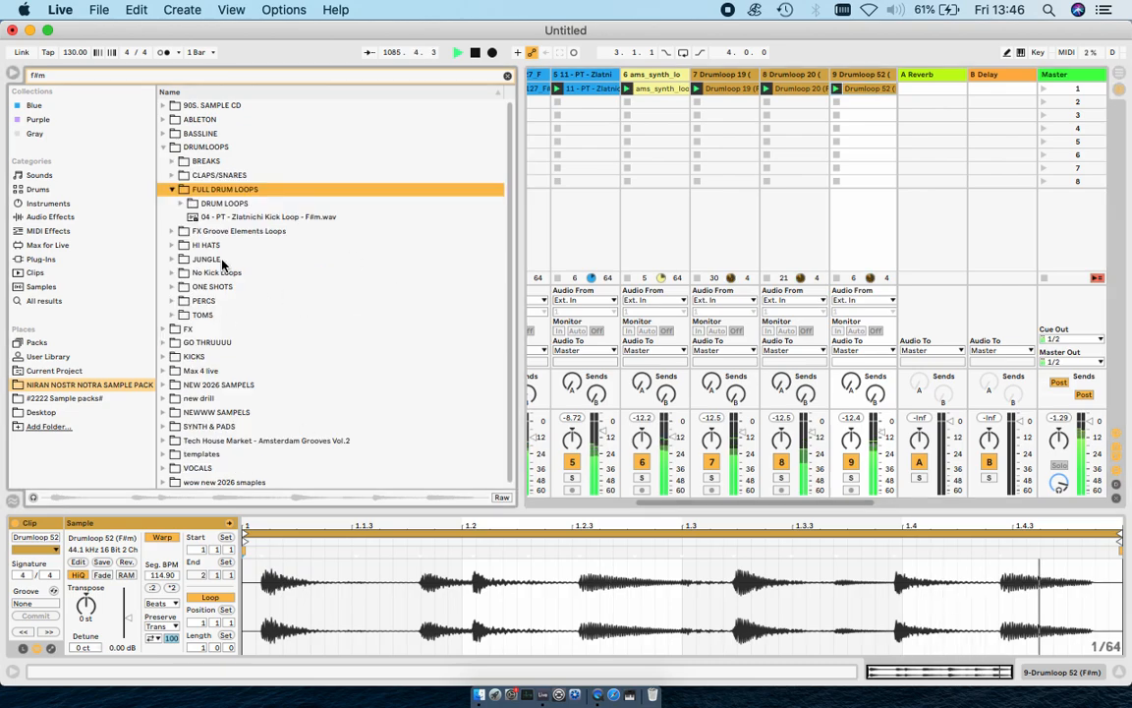
left_click(180, 204)
left_click(233, 205)
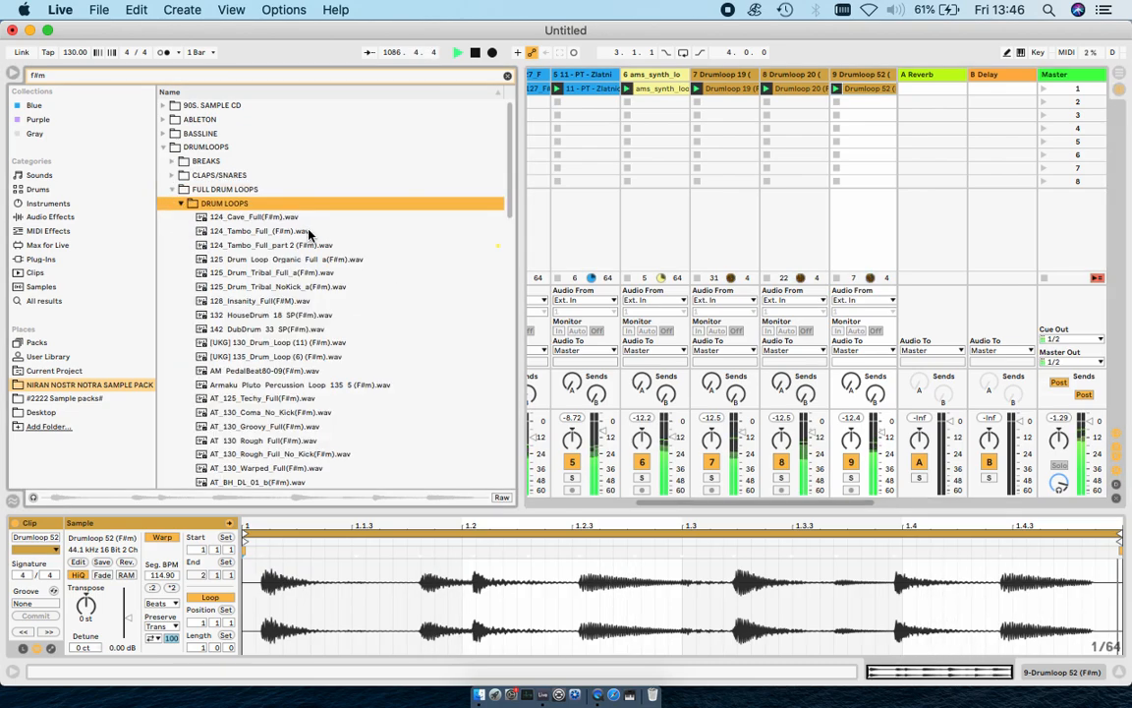
left_click(266, 287)
double_click(265, 287)
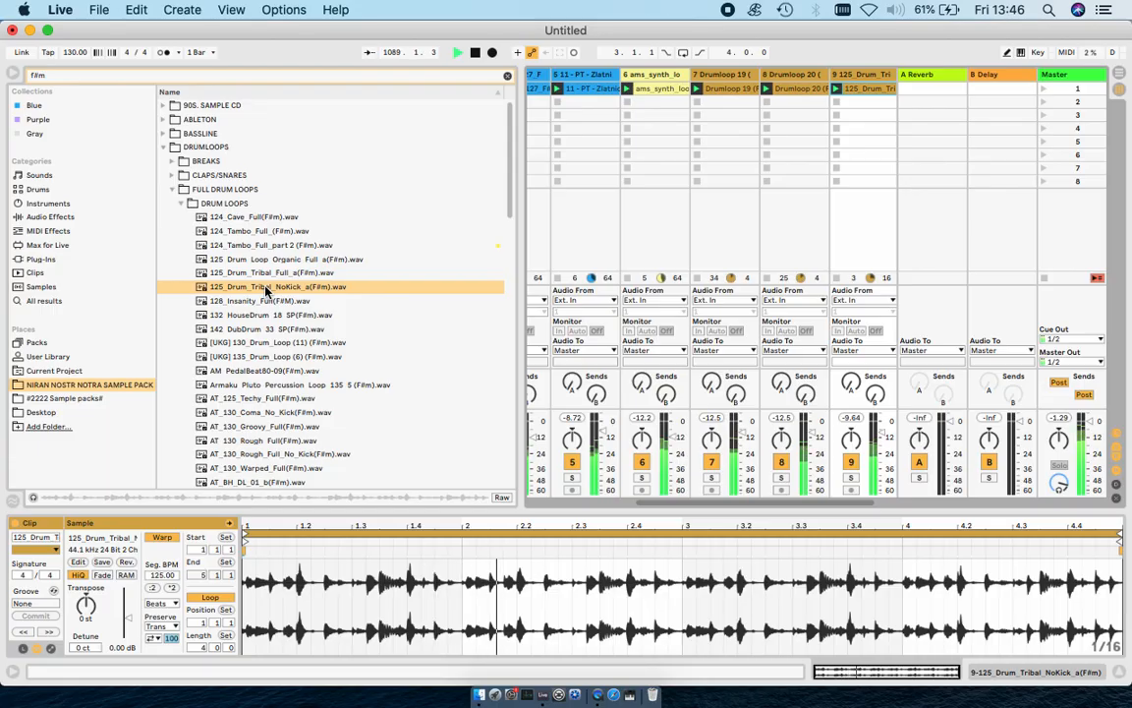
scroll(266, 290, "down", 5)
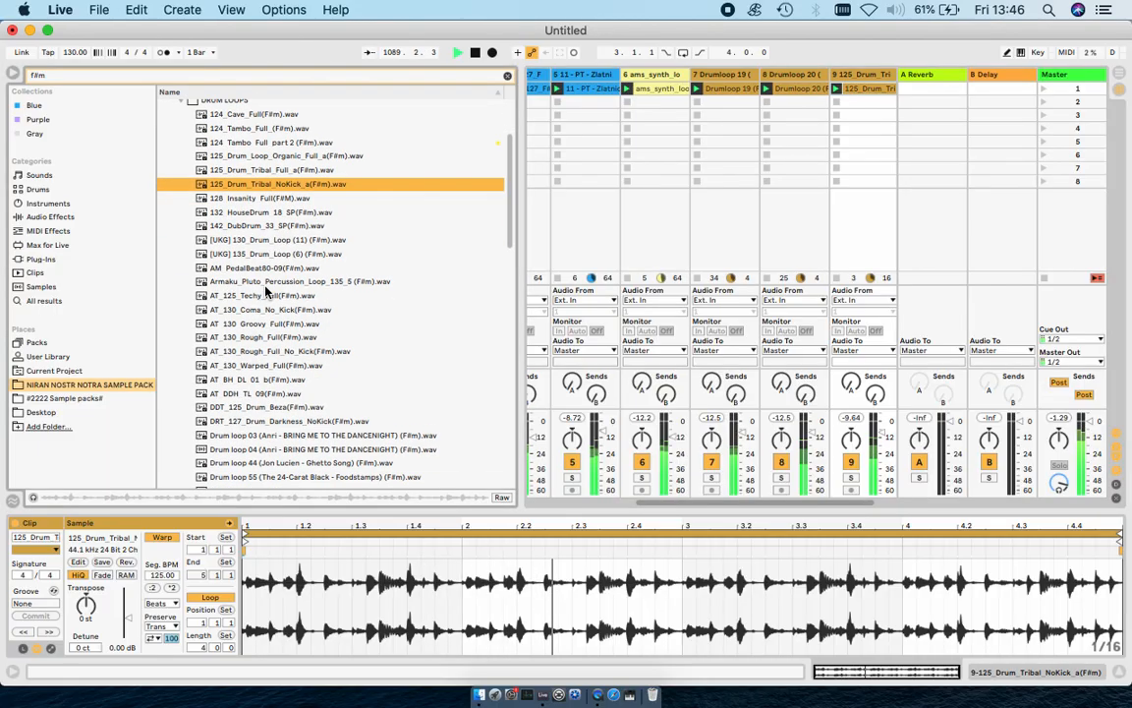
left_click(884, 437)
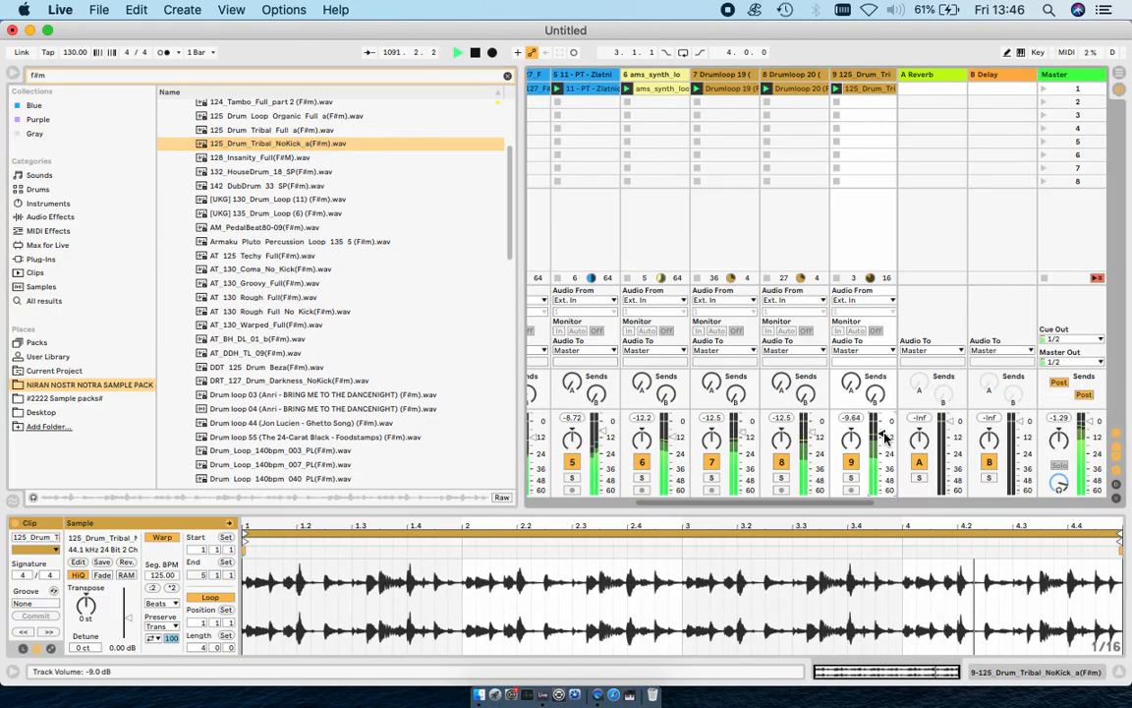
Duplicate the AT_130_Rough_Kick track and delete the clip from the duplicate.
scroll(678, 138, "left", 4)
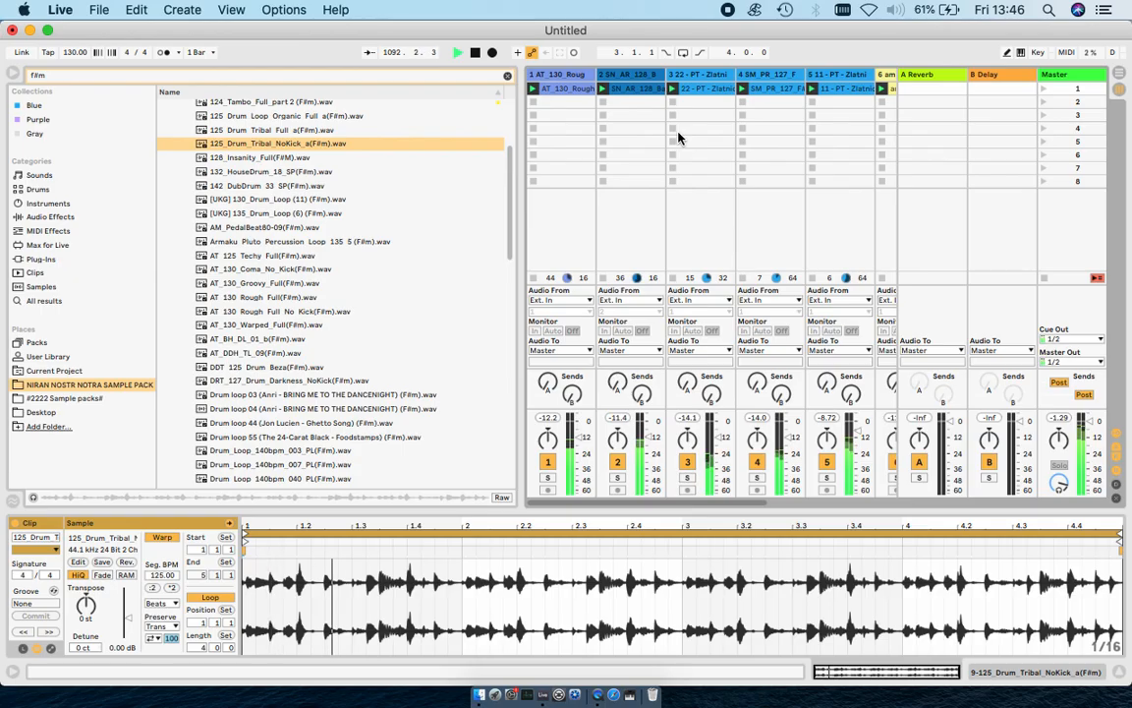
left_click(572, 75)
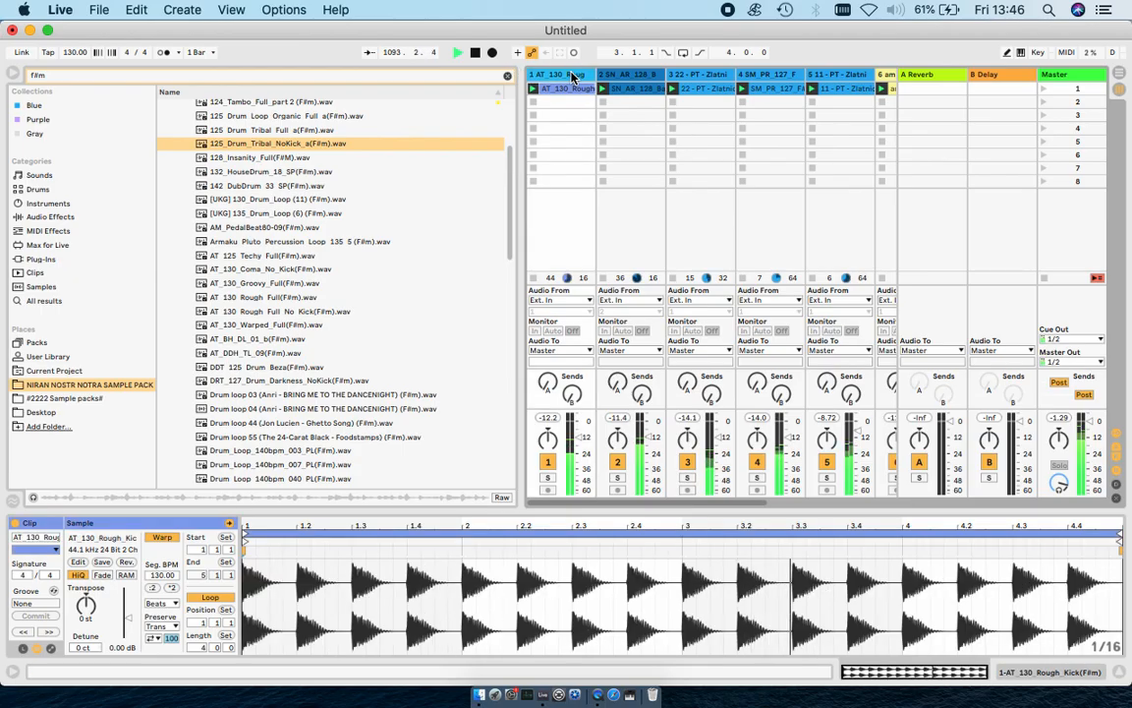
key("super+d")
left_click(619, 90)
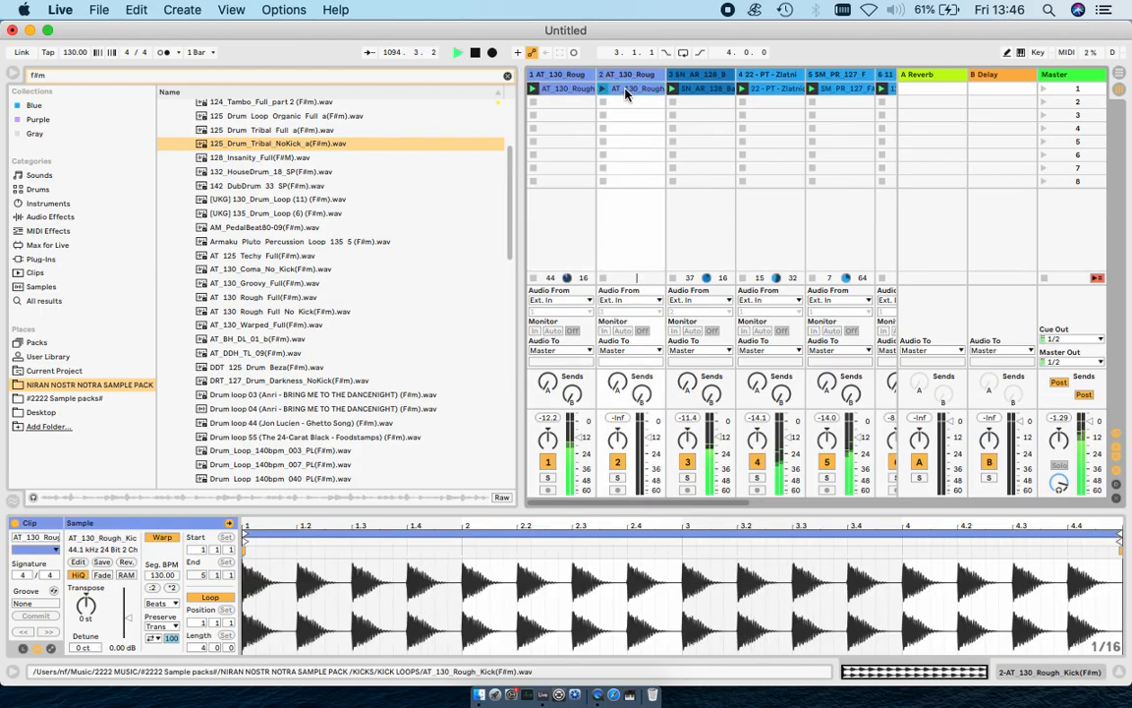
key("Delete")
Load 124_Cave_Kick(F#m).wav from KICKS > KICK LOOPS onto the empty kick track, place it first and launch it.
left_click(162, 148)
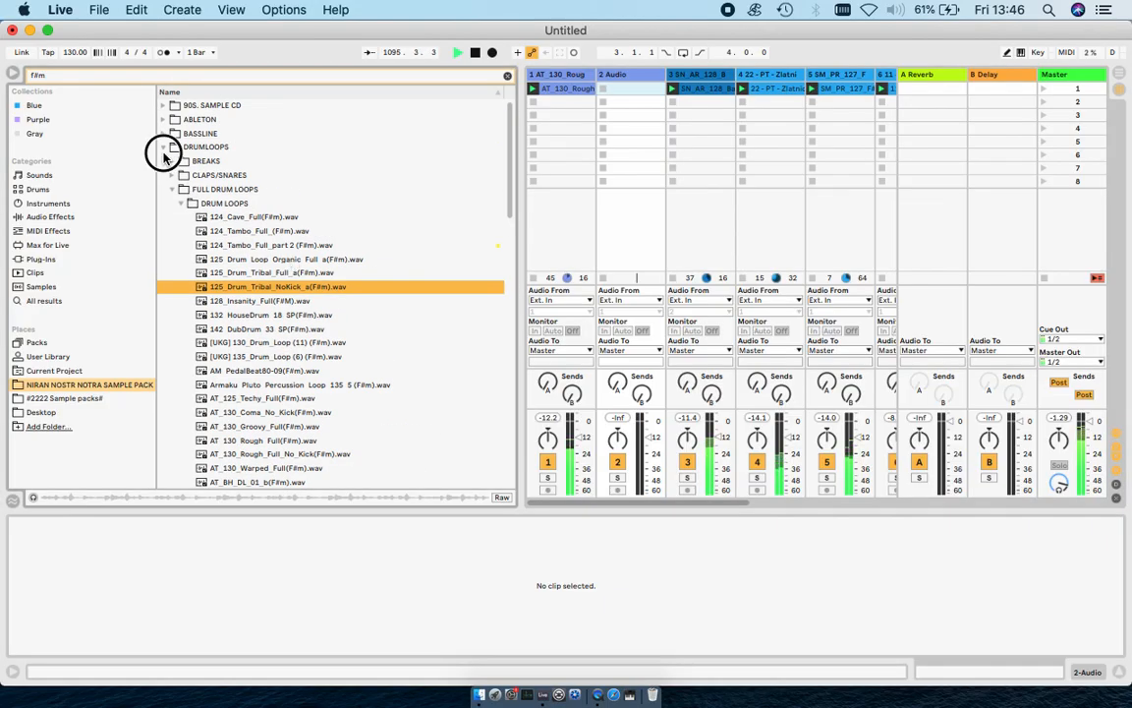
left_click(163, 190)
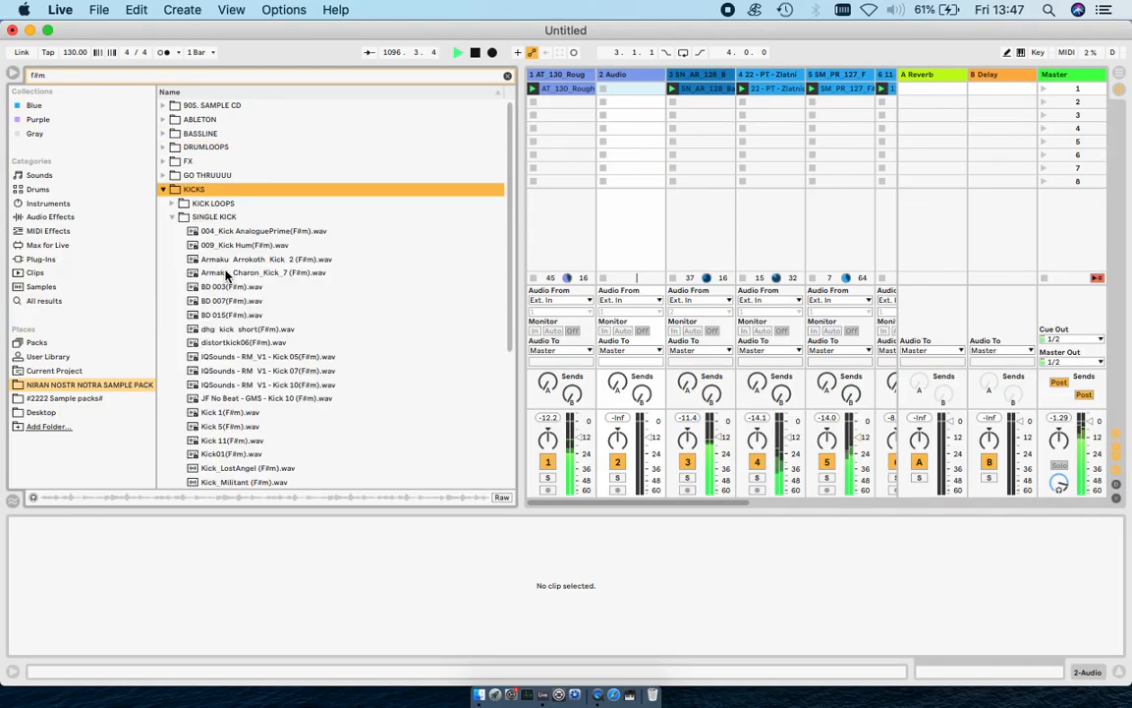
left_click(177, 204)
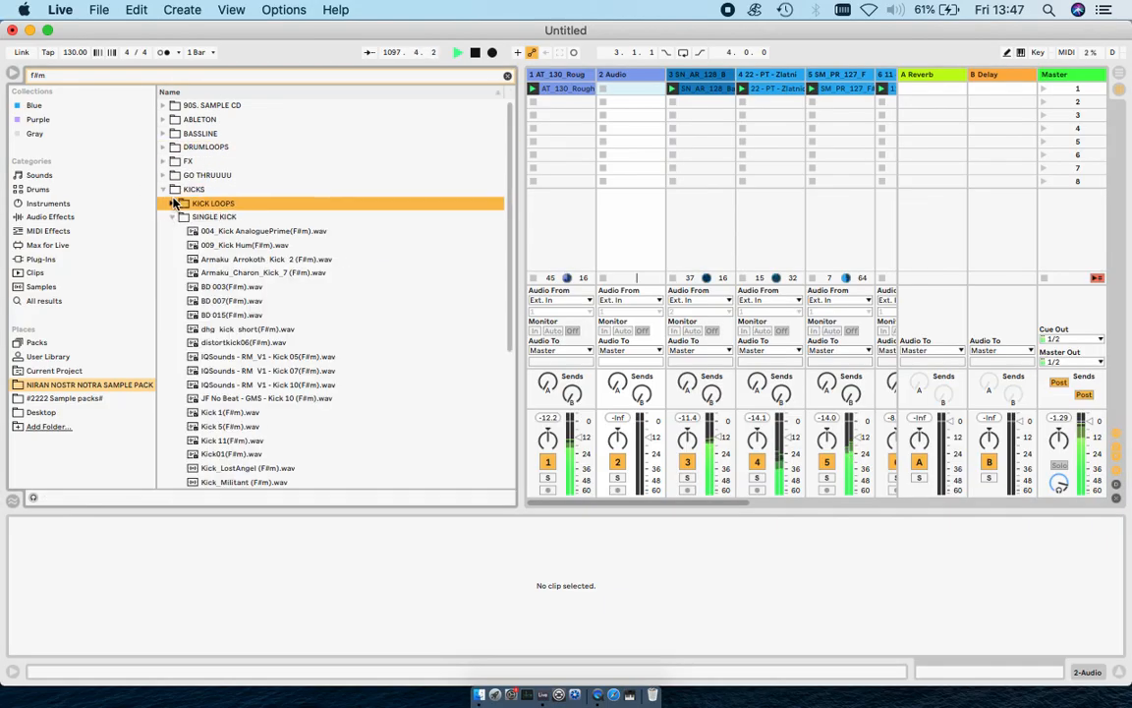
left_click(173, 204)
left_click(173, 204)
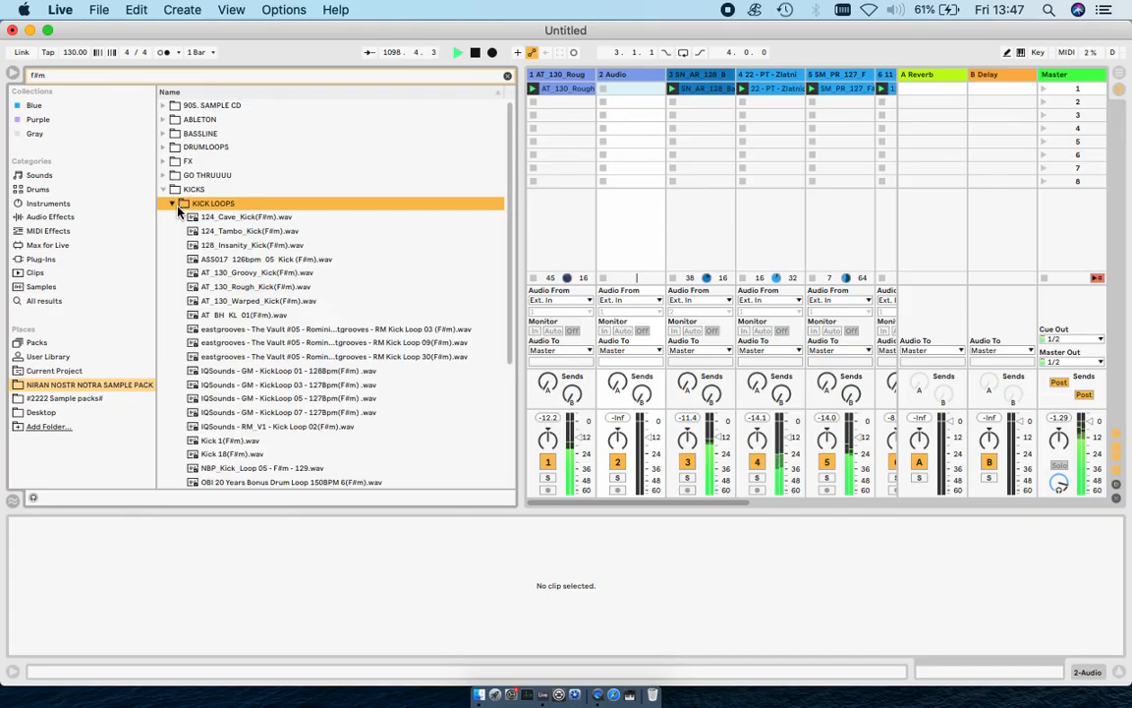
left_click_drag(234, 224, 539, 74)
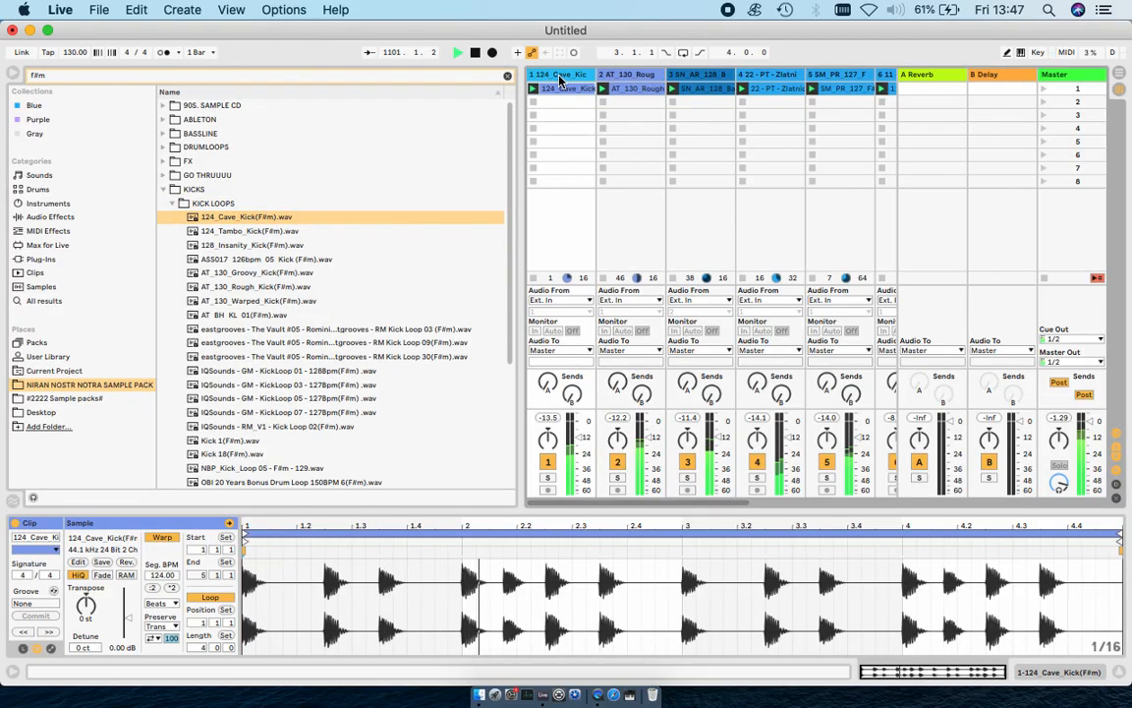
Swap the track 1 kick clip through 124_Tambo_Kick(F#m).wav to 128_Insanity_Kick(F#m).wav.
double_click(248, 231)
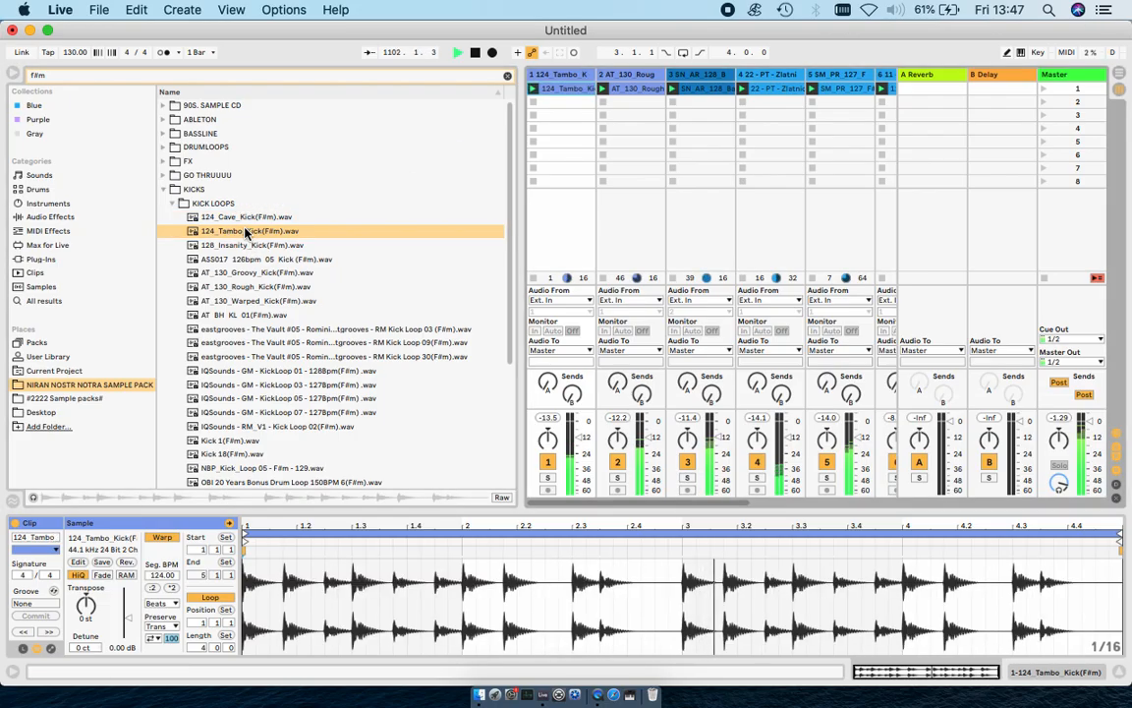
double_click(249, 247)
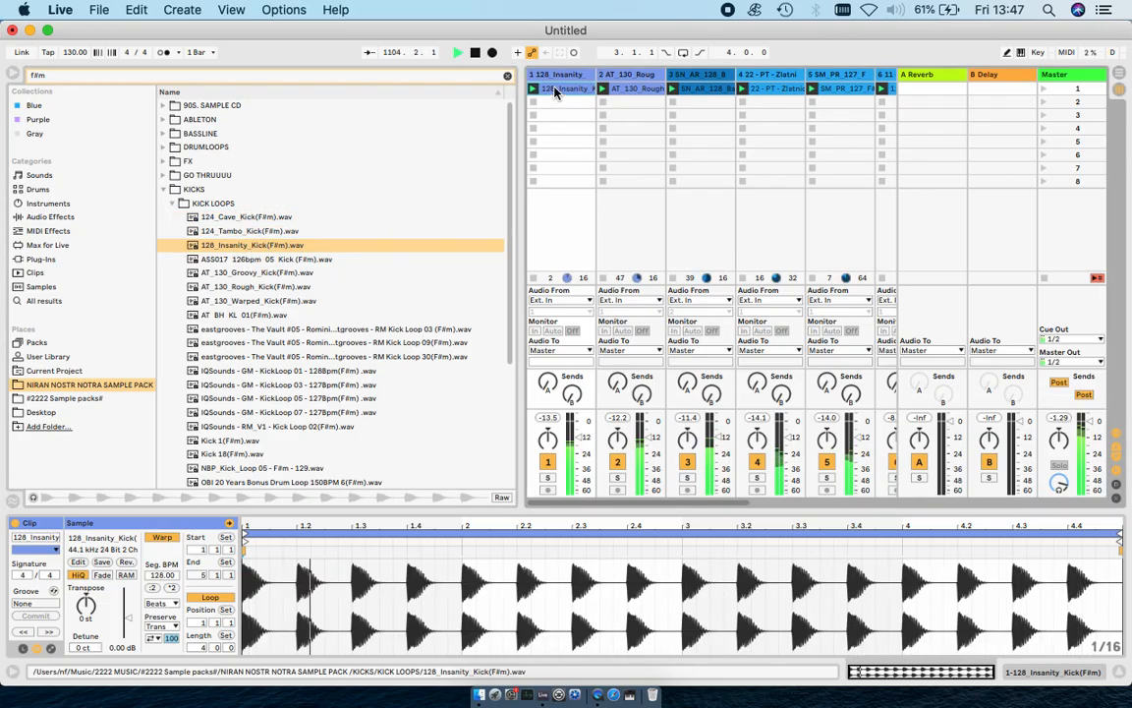
key("XF86AudioRaiseVolume")
Close the KICKS folder and duplicate the 125_Drum_Tribal_NoKick_a track as track 11.
scroll(605, 138, "right", 5)
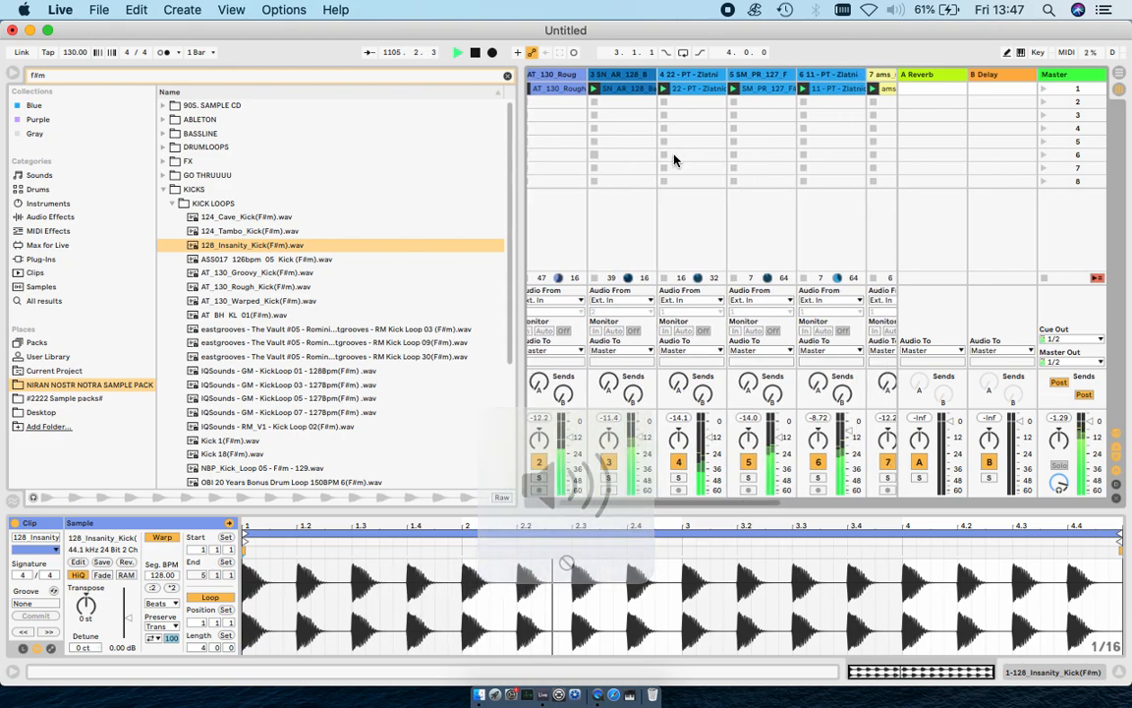
left_click(165, 188)
left_click(818, 75)
key("super+d")
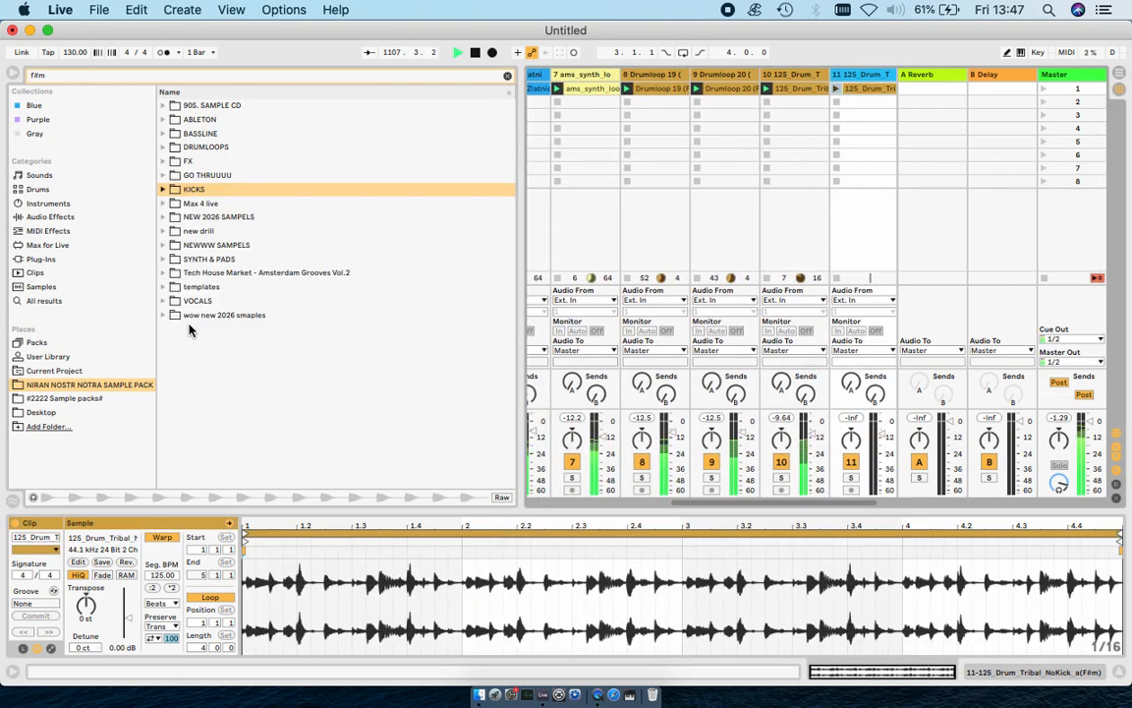
Add AMS_128_Modular_Loop_19_F#m.wav from DRUMLOOPS > PERCS > PERC LOOPS to the third slot of track 11 and launch it.
left_click(165, 259)
left_click(165, 258)
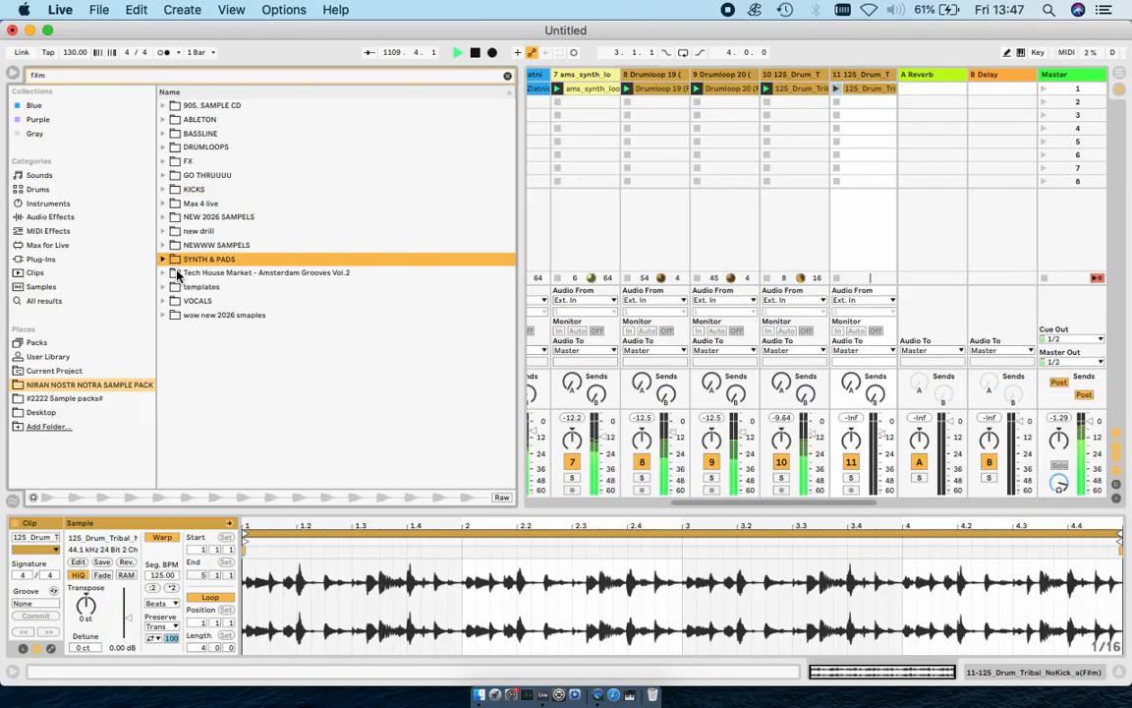
left_click(164, 147)
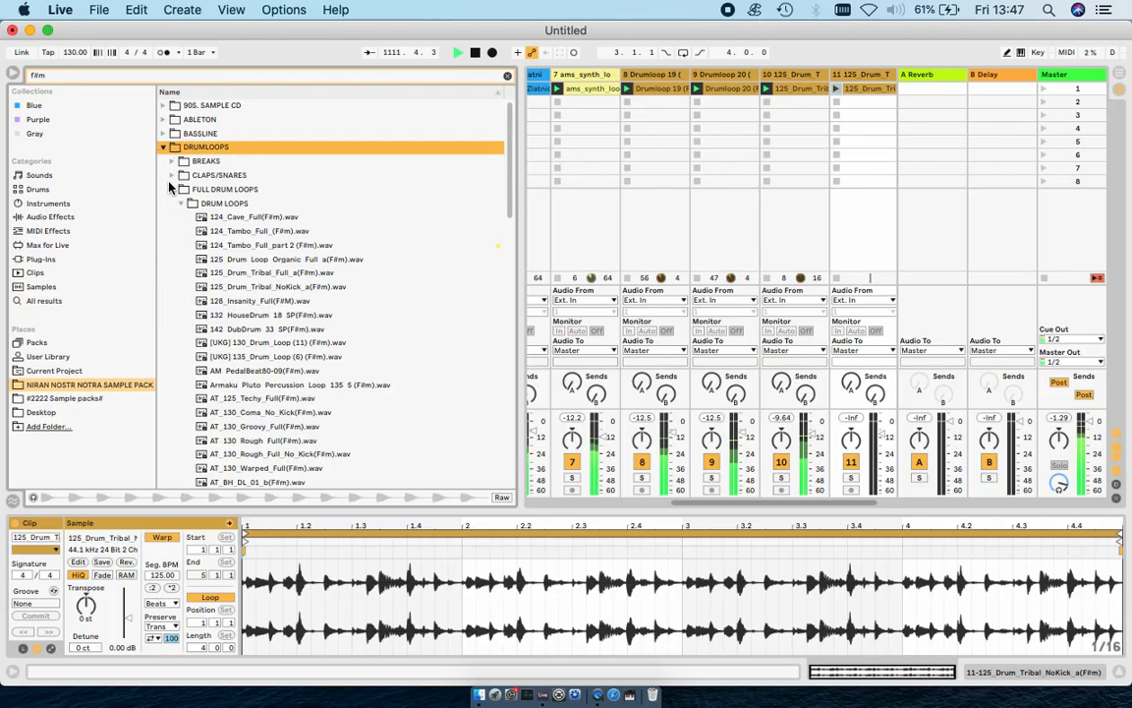
left_click(171, 189)
left_click(172, 273)
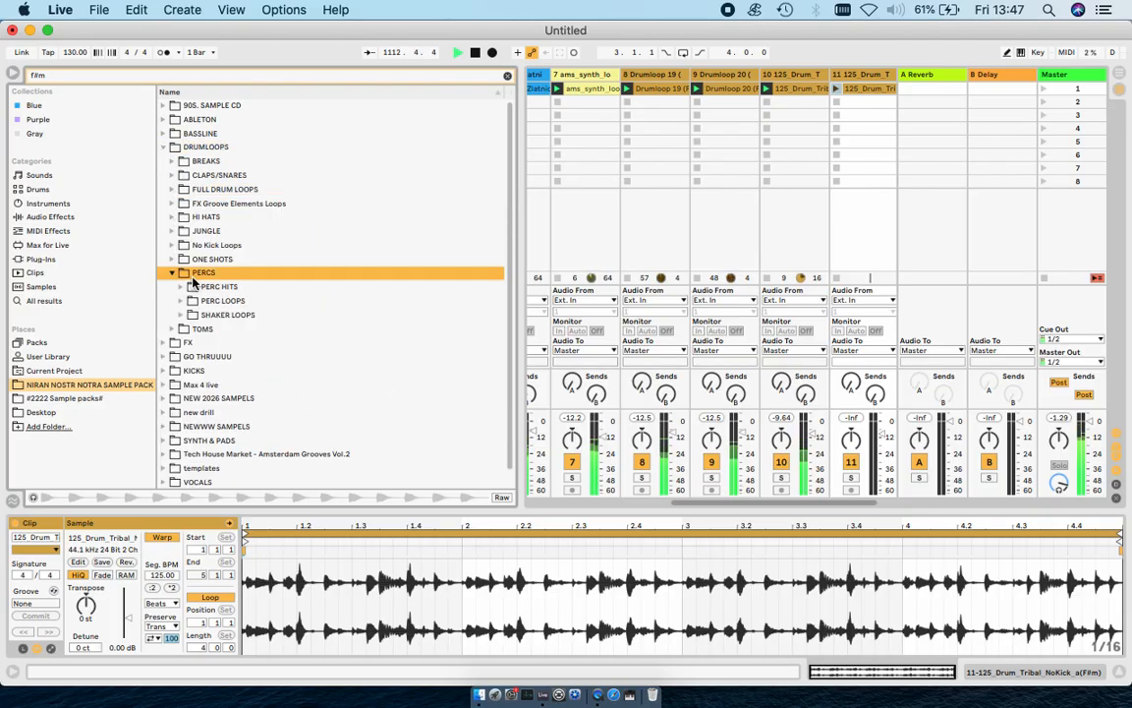
left_click(183, 301)
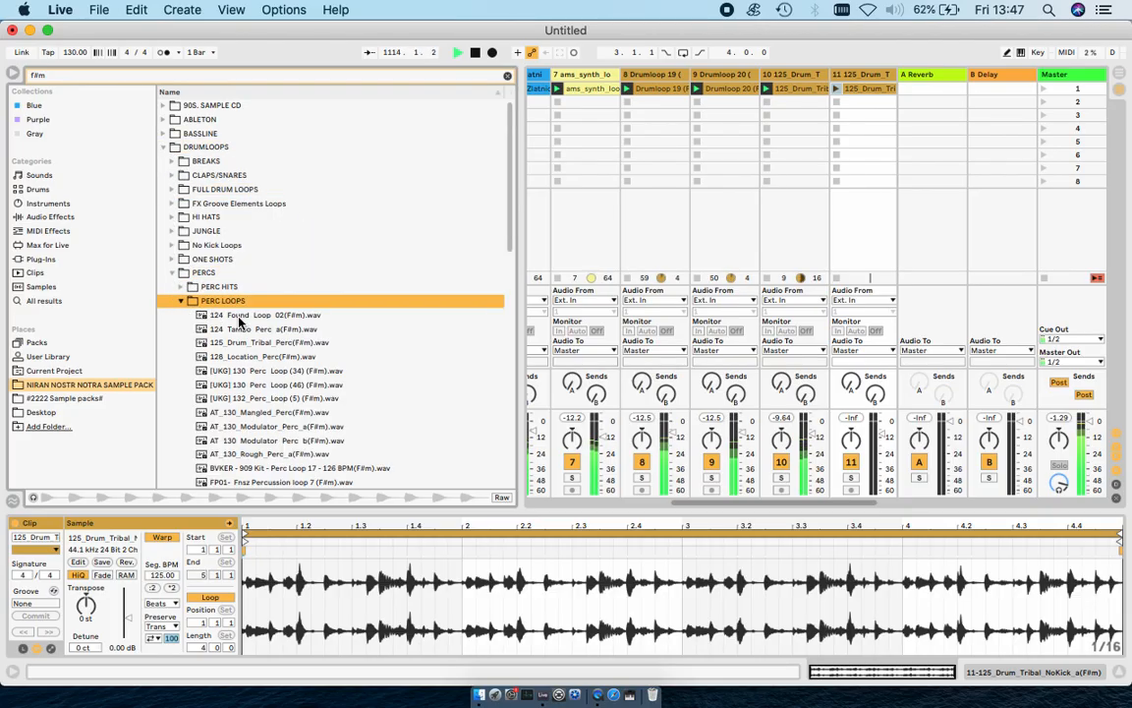
scroll(235, 305, "down", 8)
scroll(263, 332, "up", 5)
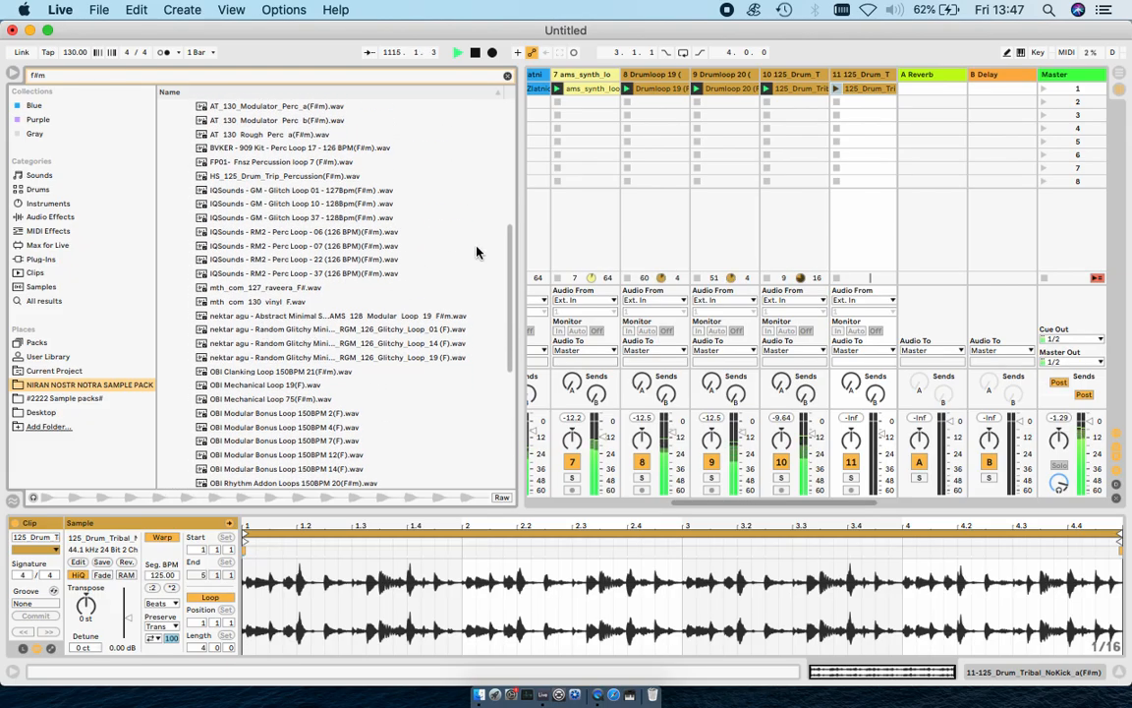
left_click_drag(324, 315, 816, 115)
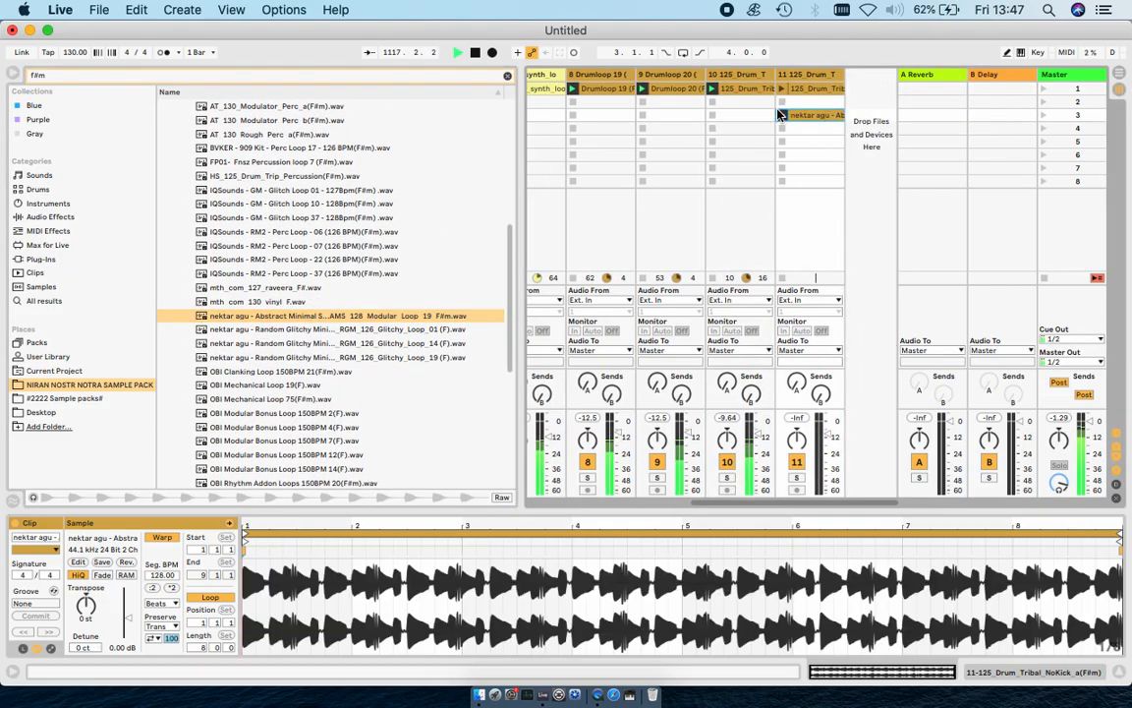
Swap the third-slot clip on track 11 through OBI Modular Bonus Loop 150BPM 14 and Perc loop 17 to percussions-loop-reverb_126bpm(F#m).wav.
left_click(815, 91)
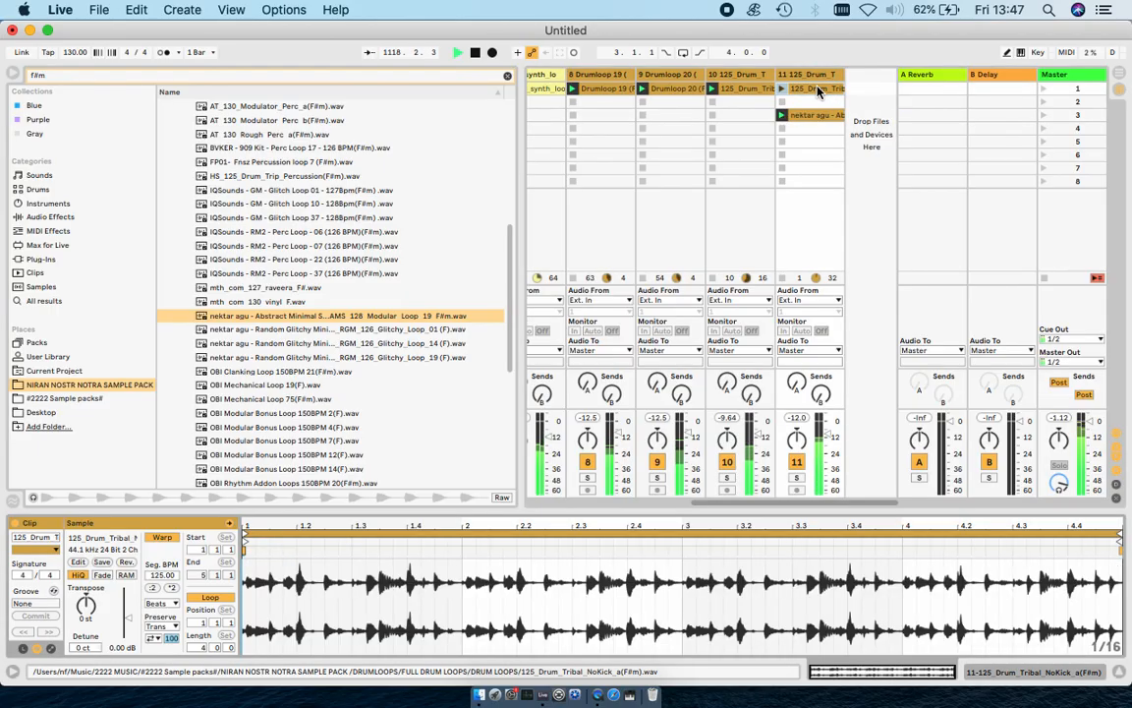
left_click(797, 88)
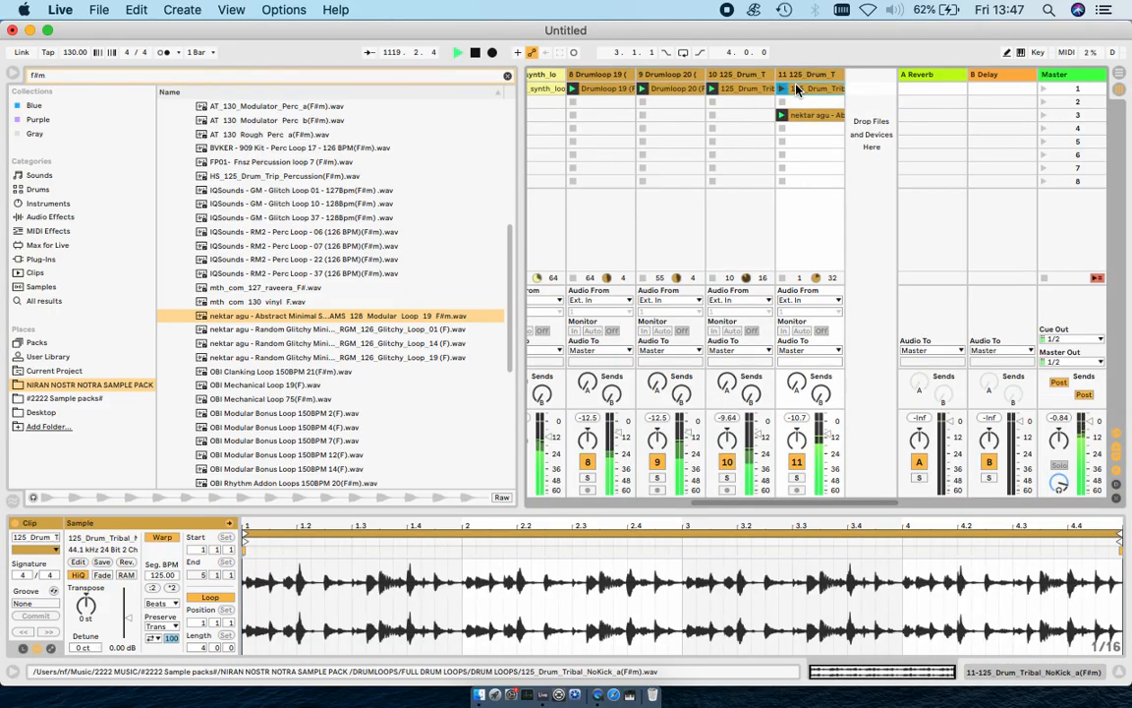
left_click(797, 115)
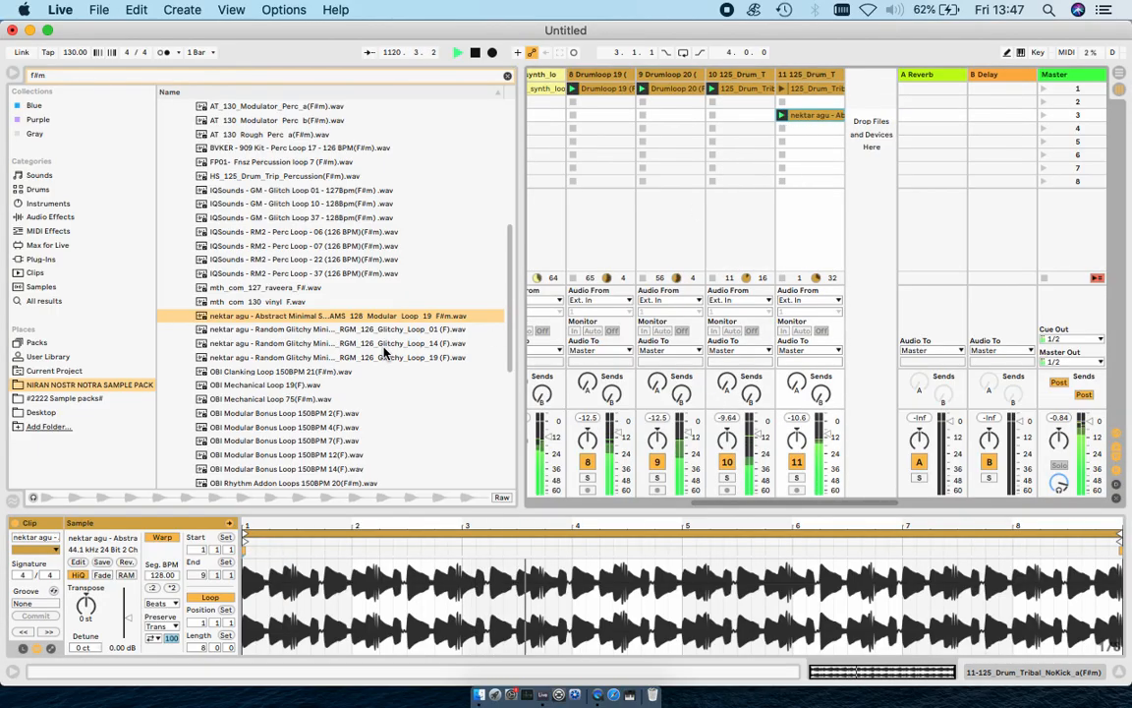
left_click(303, 399)
double_click(304, 401)
scroll(304, 405, "down", 3)
double_click(304, 403)
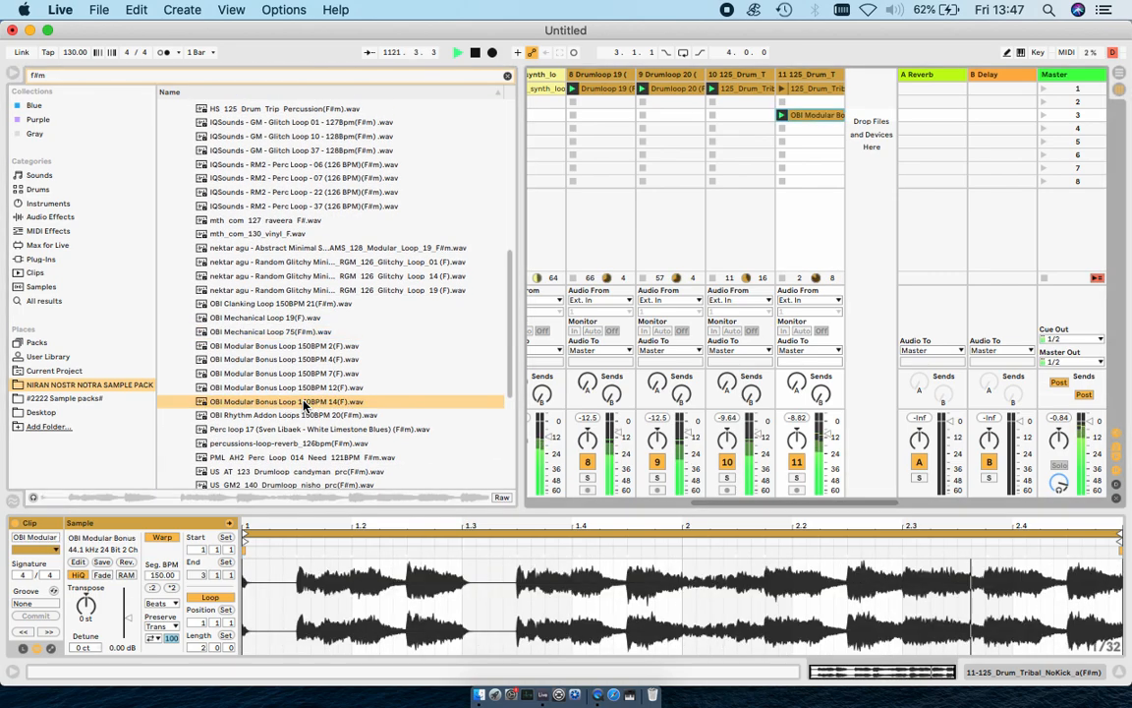
scroll(306, 404, "down", 3)
double_click(417, 367)
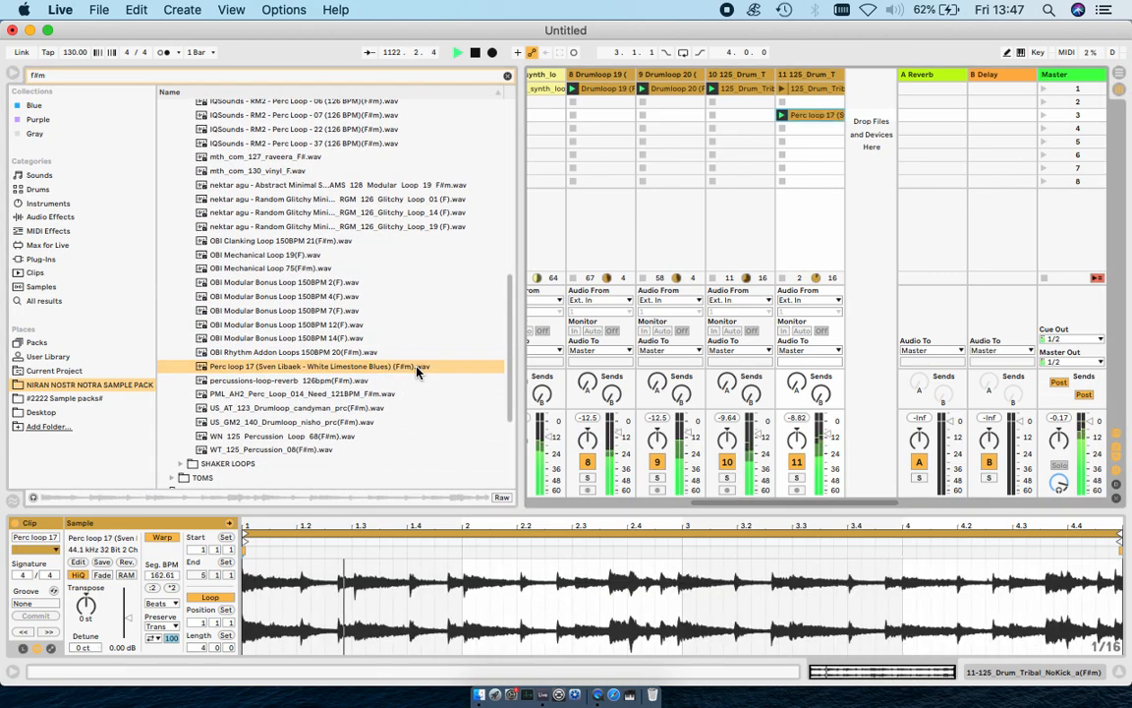
double_click(334, 380)
Try US_AT_123_Drumloop_candyman_prc(F#m).wav in place of the percussion clip on track 11 and undo the swap.
scroll(335, 380, "down", 3)
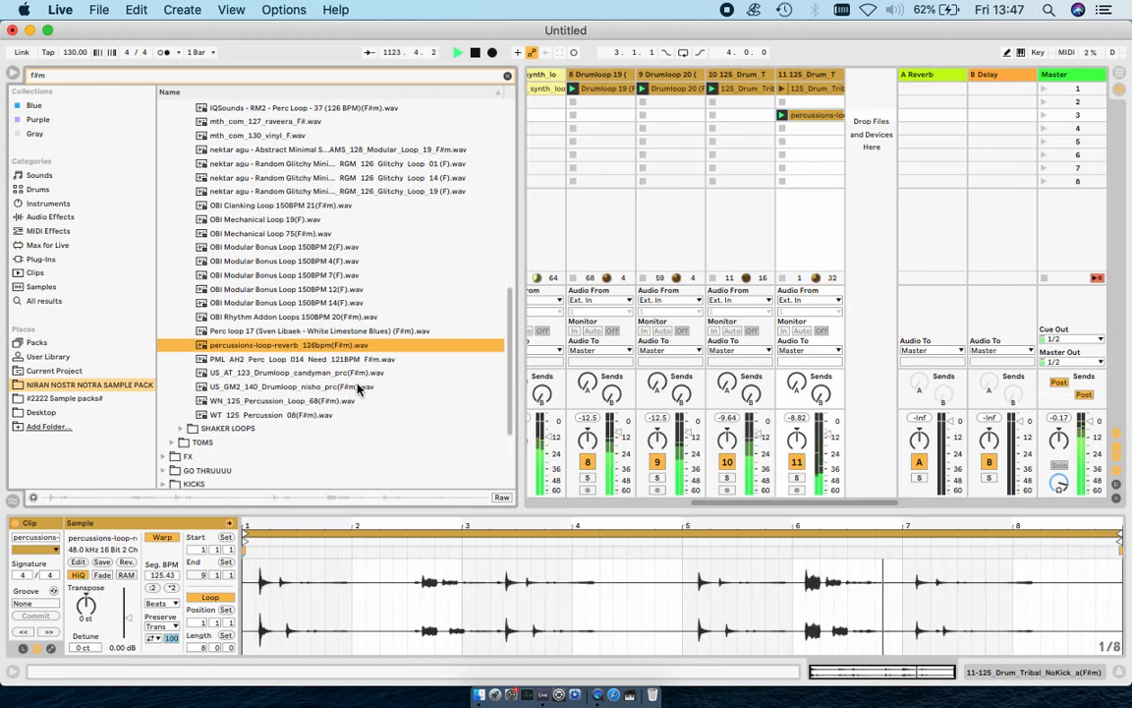
double_click(378, 374)
key("super+z")
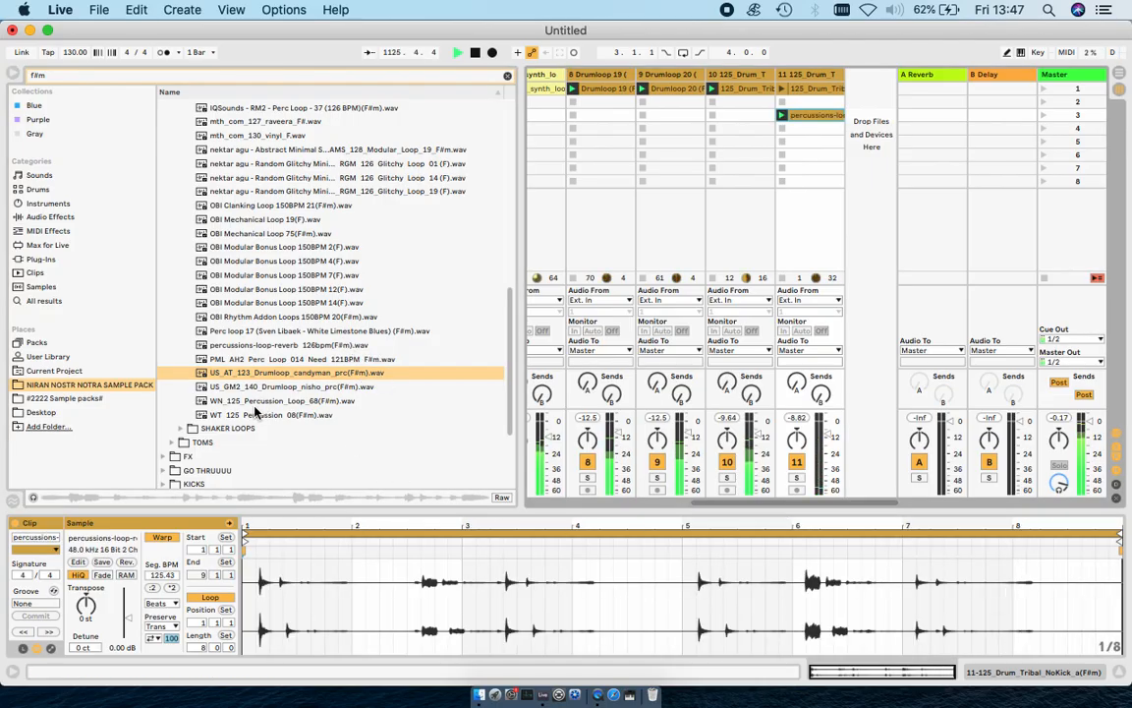
Move the duplicated 125_Drum_Tribal clip to a new track 12, put the percussion clip in track 11's first slot, and close the PERCS folder.
mouse_move(815, 89)
left_mouse_down()
mouse_move(870, 133)
mouse_move(809, 94)
left_mouse_up()
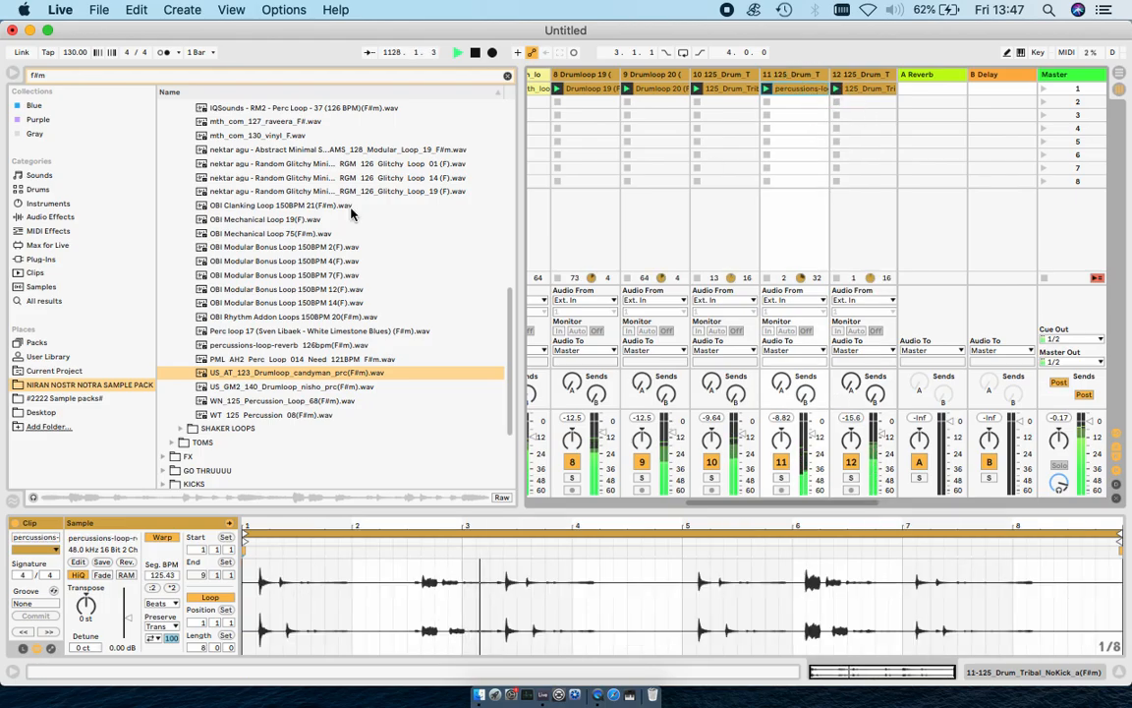
scroll(283, 235, "up", 10)
left_click(172, 273)
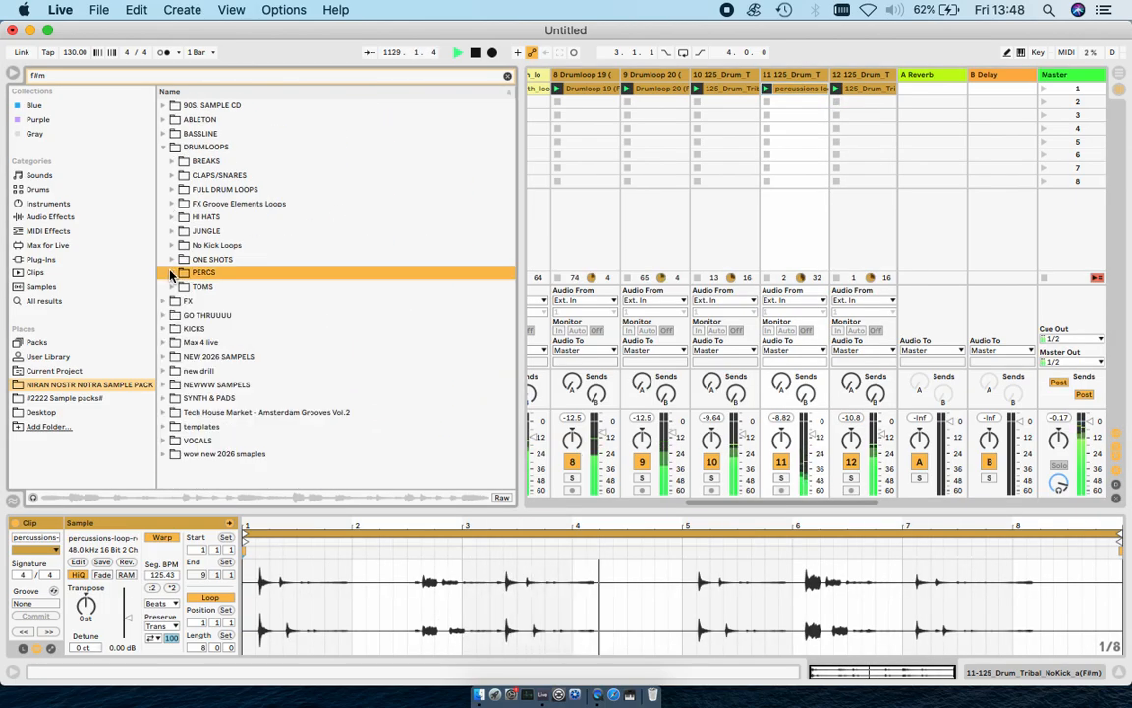
Add TPS x CamelPhat - Bass Loop 06 from SYNTH & PADS > SYNTHS > SYNTH LOOPS to a new track 13, launch it at -10.0 dB.
scroll(870, 68, "left", 10)
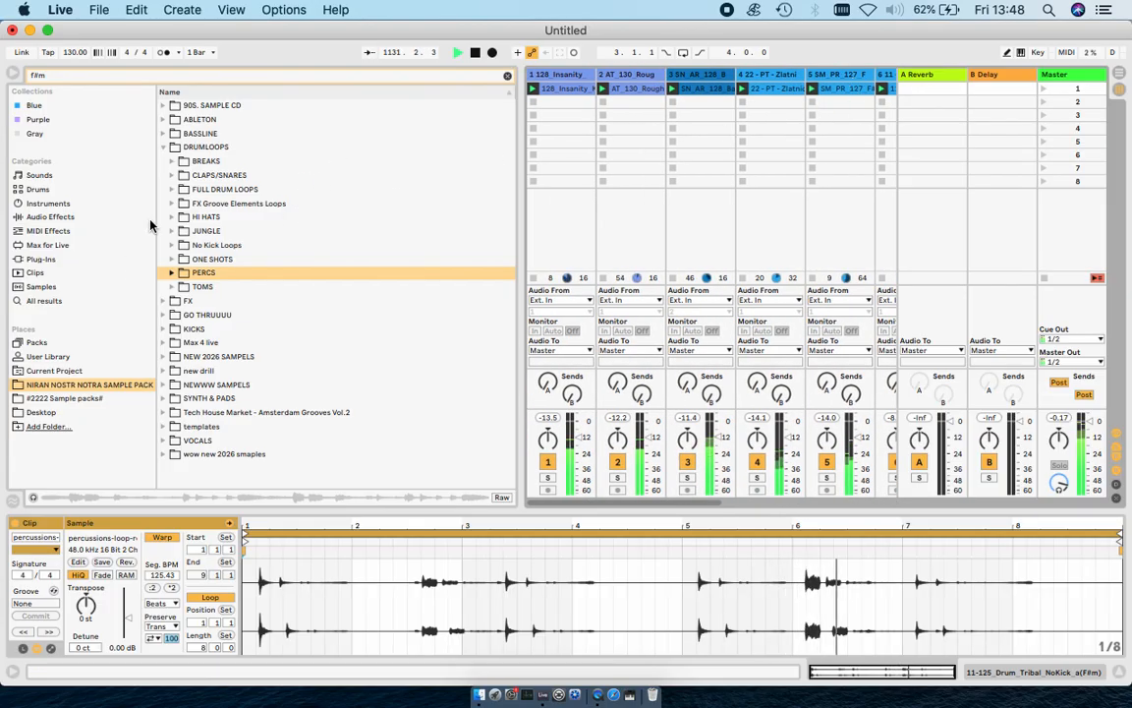
left_click(163, 146)
scroll(735, 195, "right", 8)
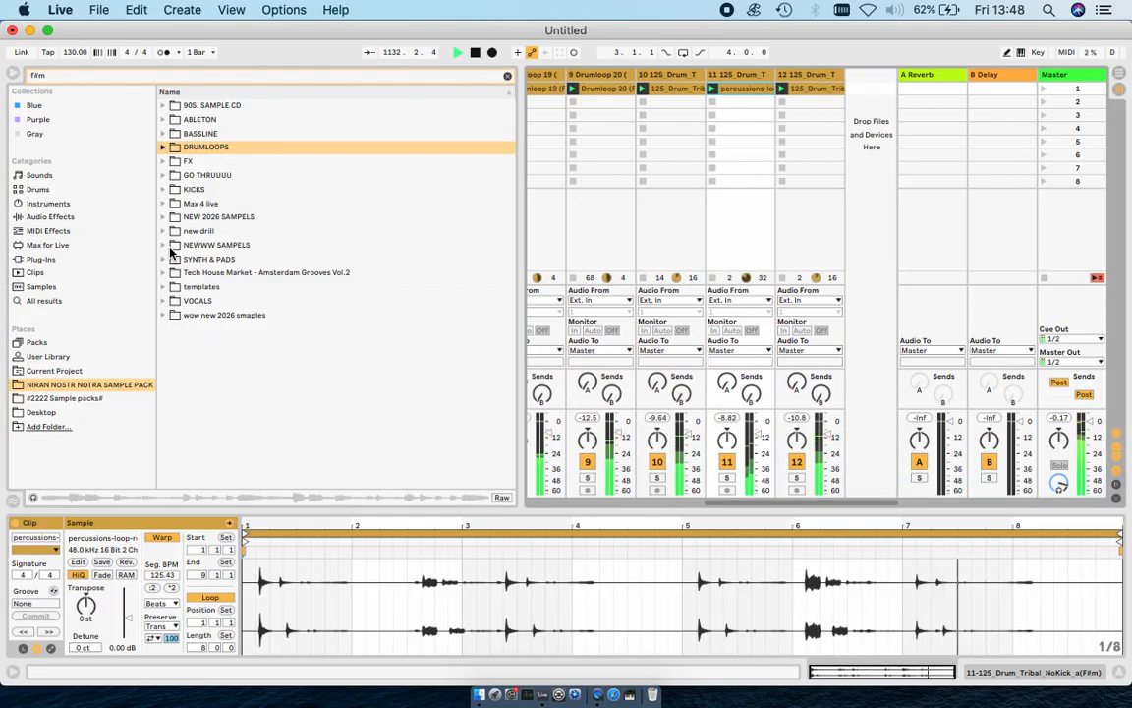
left_click(163, 261)
left_click(172, 287)
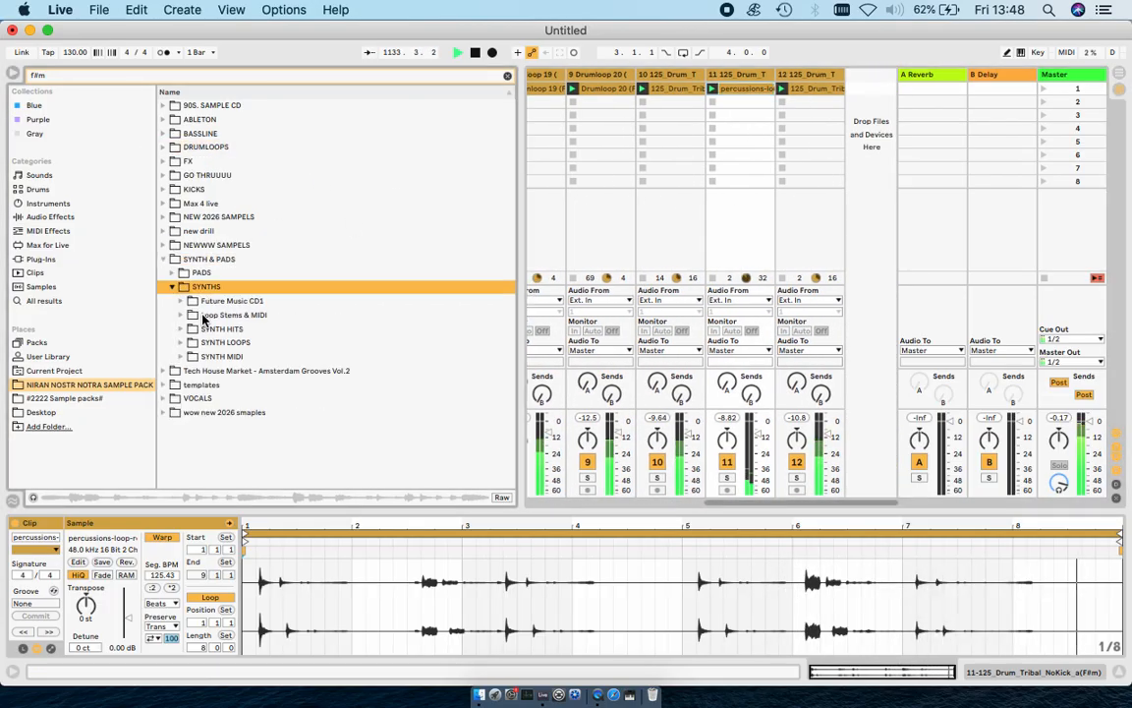
left_click(181, 343)
scroll(180, 344, "down", 10)
scroll(181, 343, "down", 20)
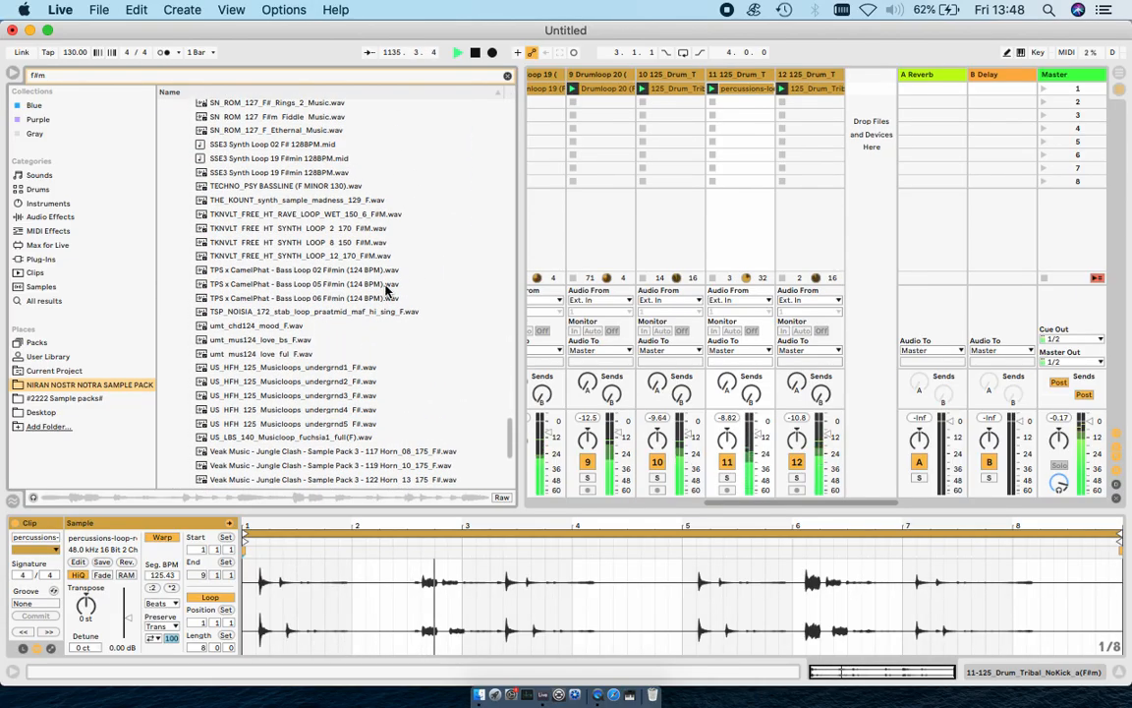
left_click_drag(346, 297, 894, 95)
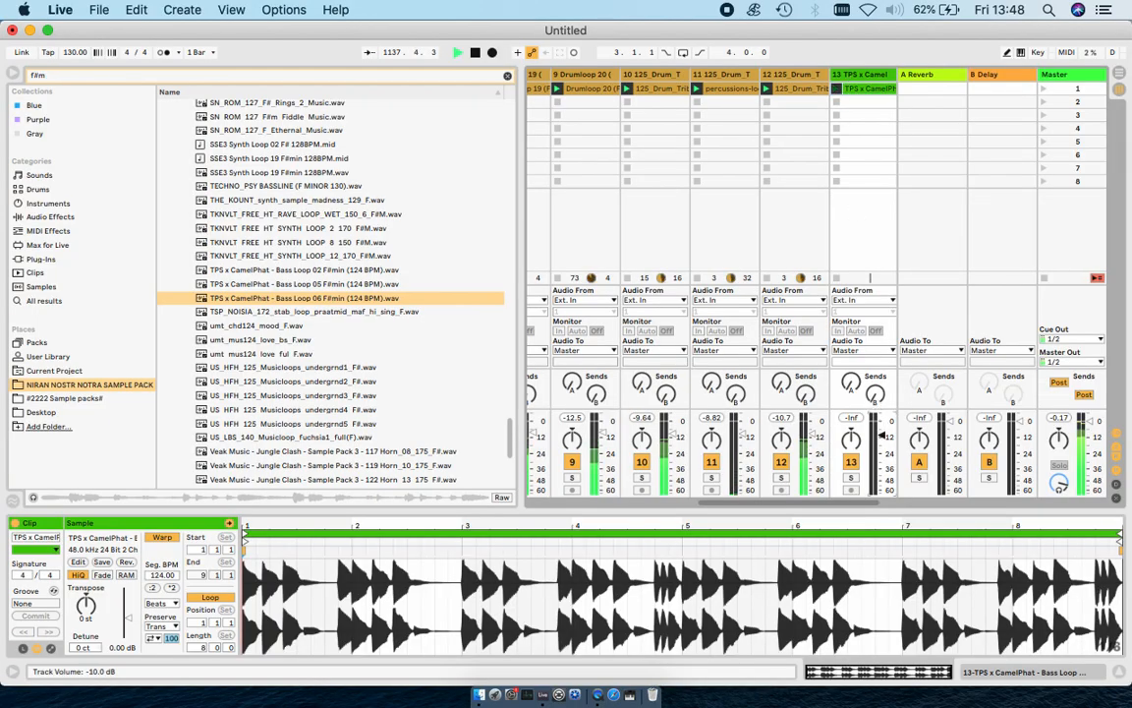
Try the Veak Music loops Synth_18, Synth_15, Synth_11 and Synth_01 in place of the bass loop on track 13.
scroll(334, 468, "down", 6)
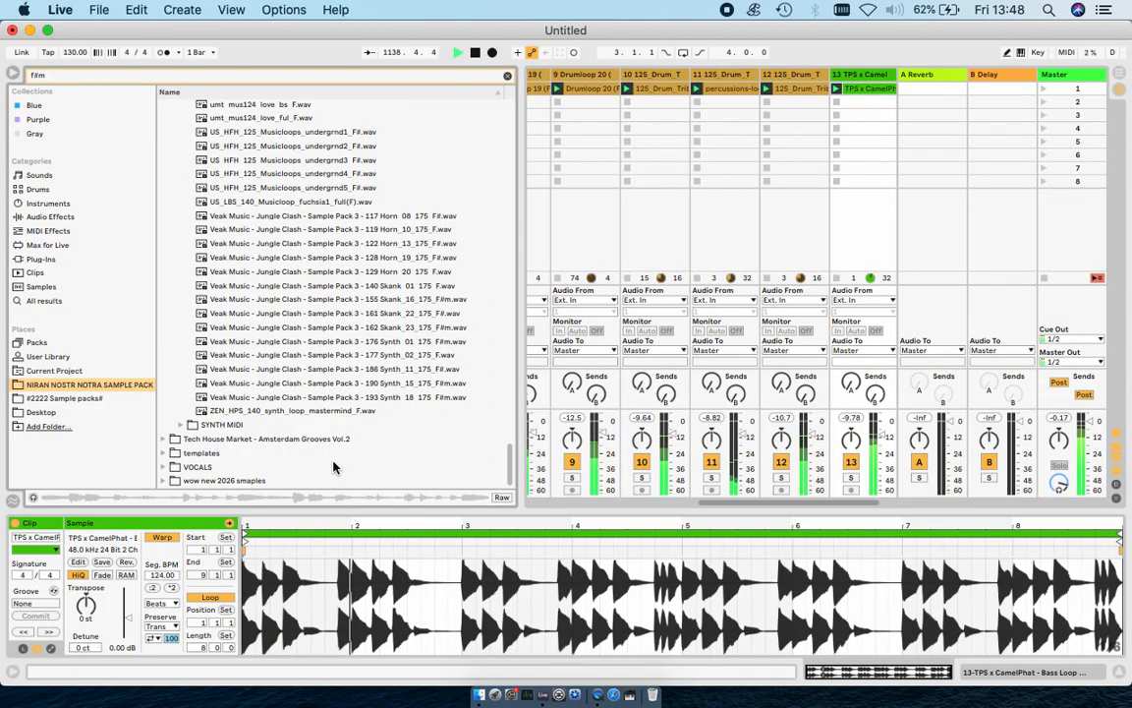
double_click(417, 397)
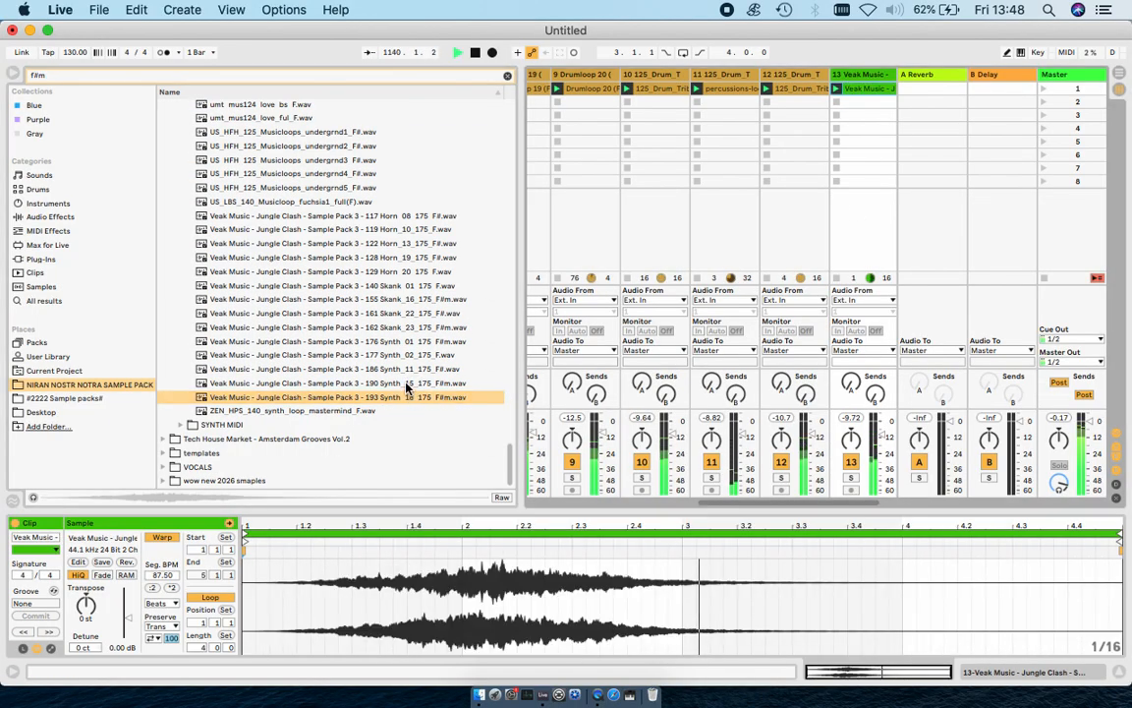
double_click(406, 385)
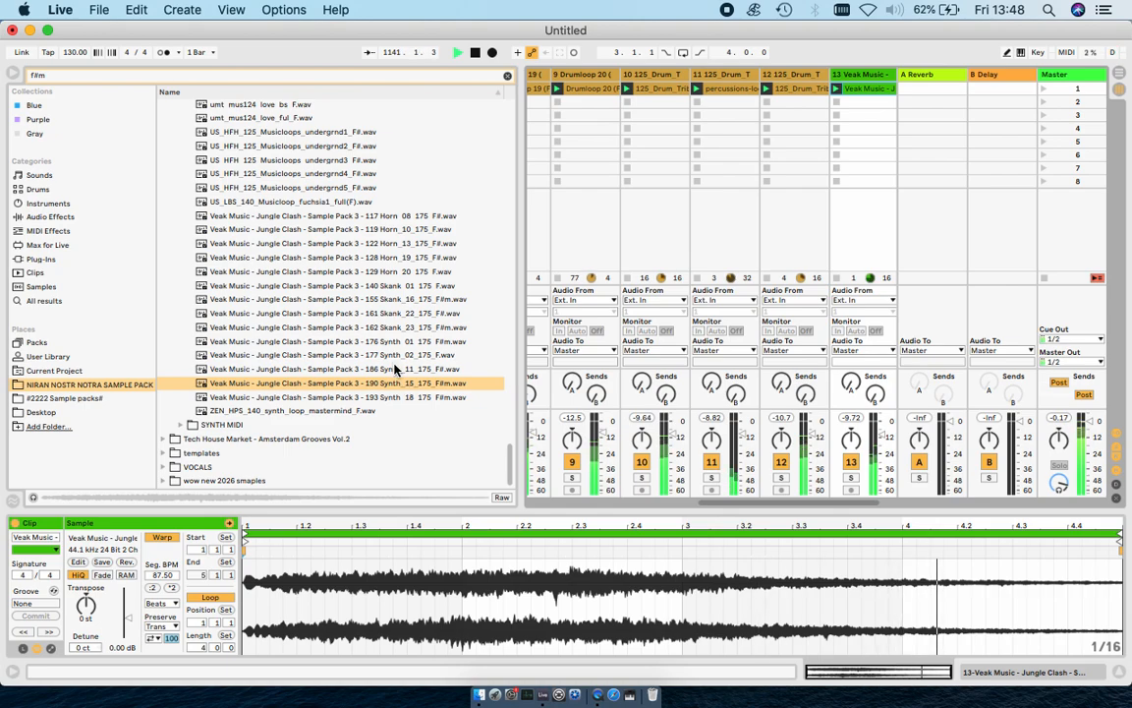
double_click(395, 370)
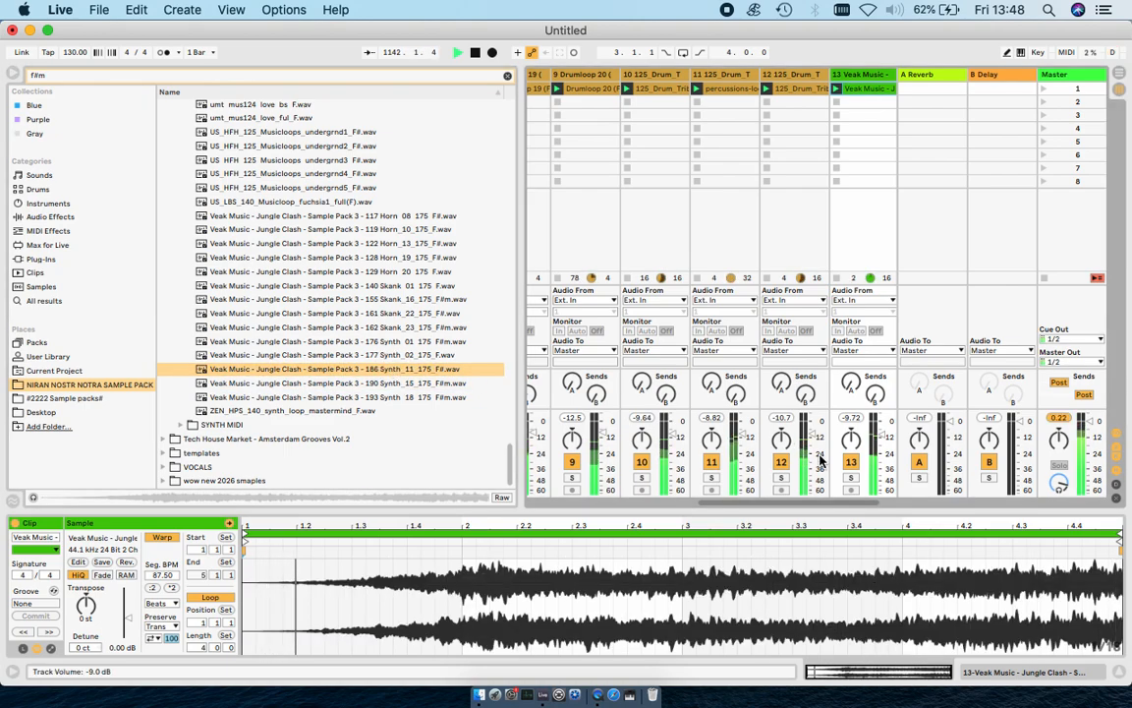
double_click(433, 343)
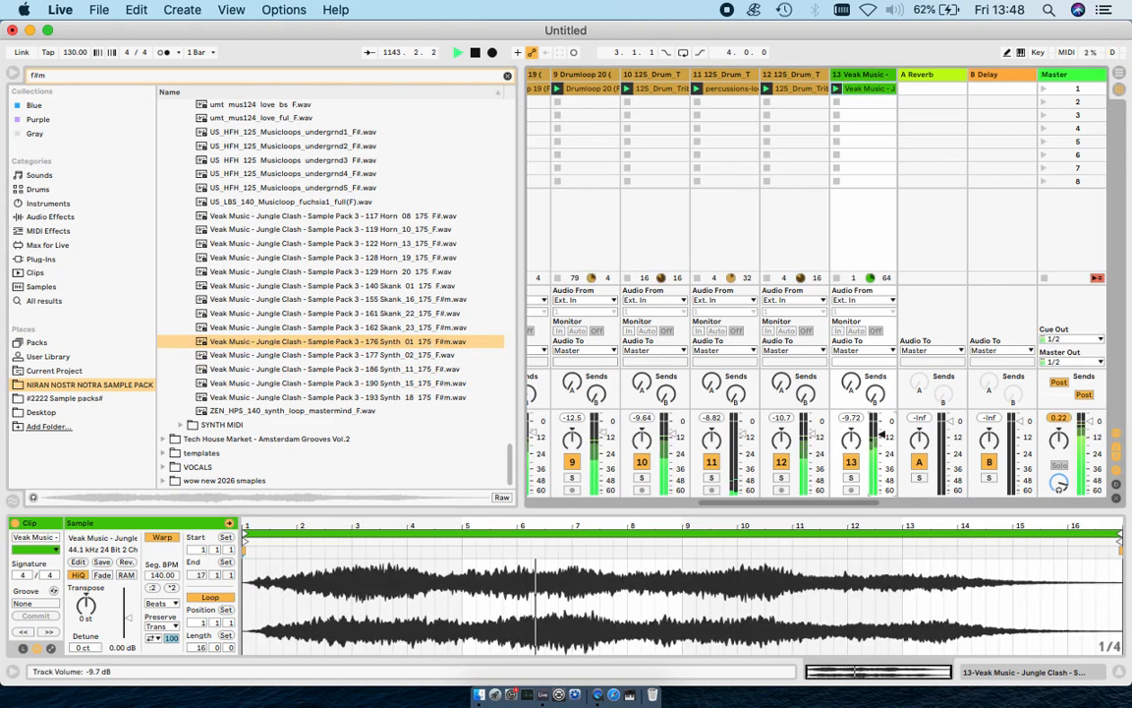
Try the Veak Music loops Skank_23, Skank_22, Skank_16 and Horn_13 on track 13, restarting playback to audition them.
double_click(433, 327)
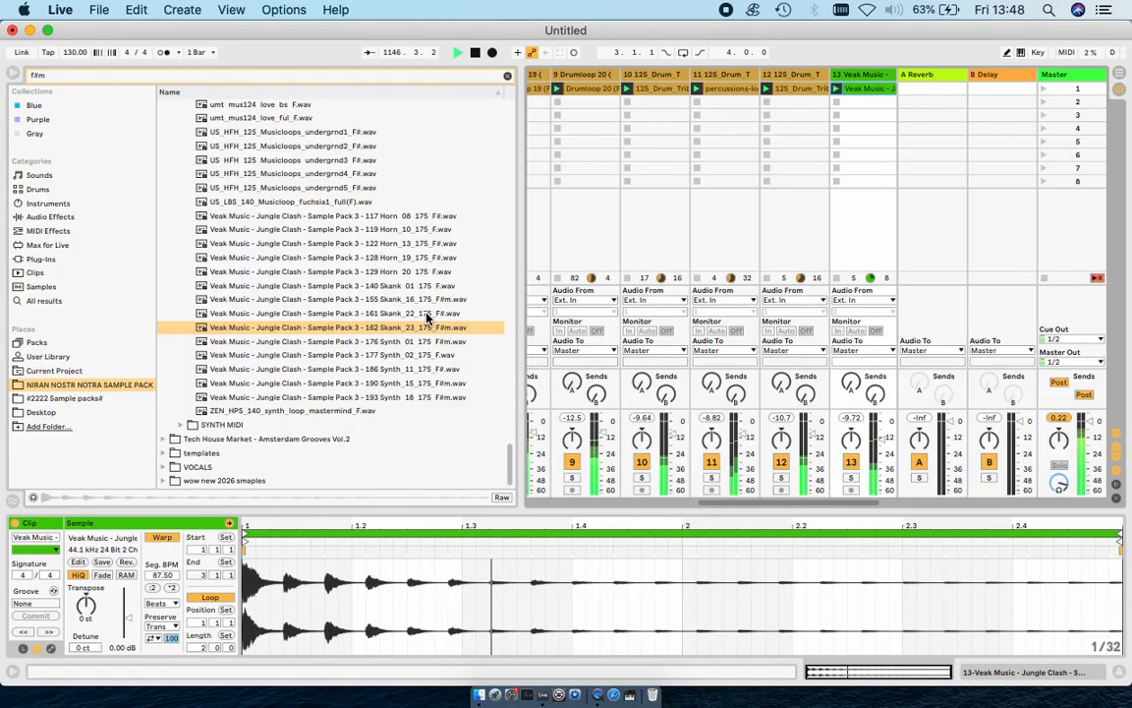
double_click(426, 315)
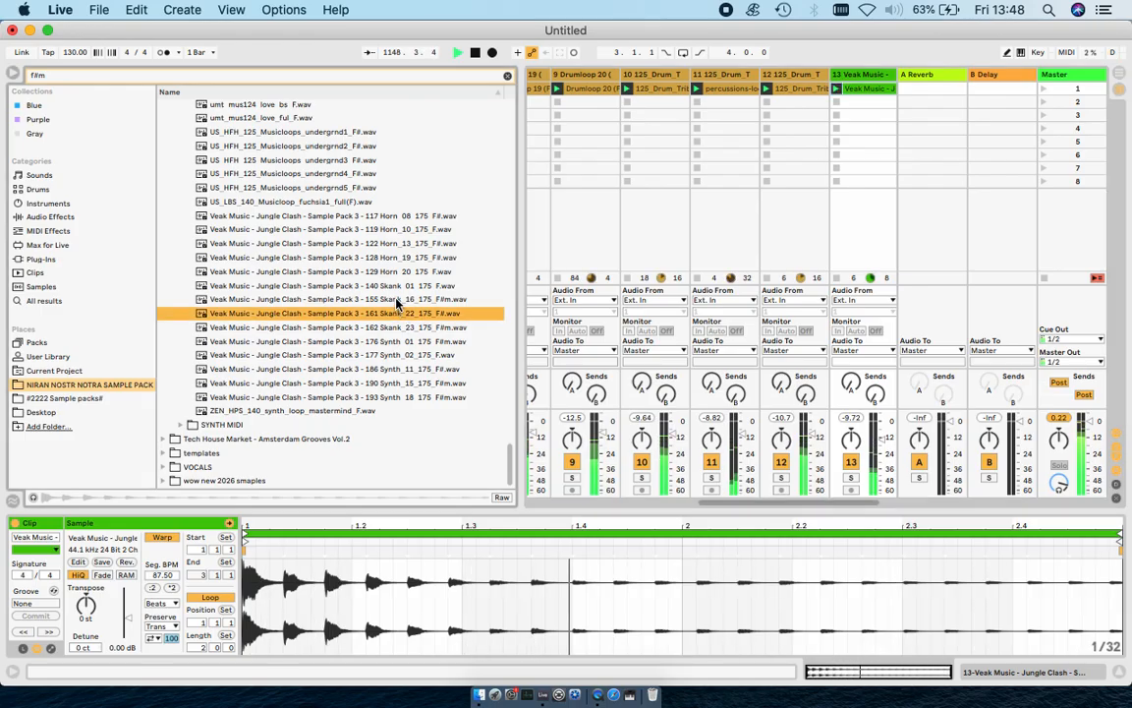
double_click(397, 298)
key("space")
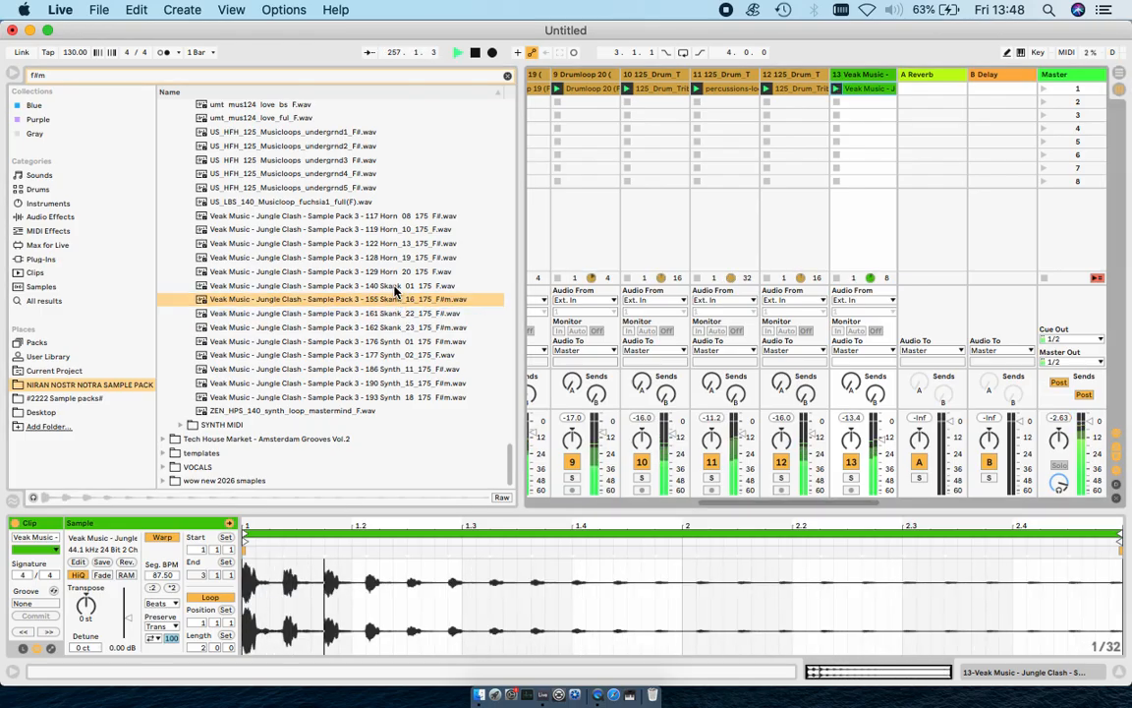
double_click(410, 245)
key("space")
Try US_HFH_125_Musicloops_undergrnd5_F#.wav and TPS x CamelPhat - Bass Loop 05 on track 13.
double_click(313, 188)
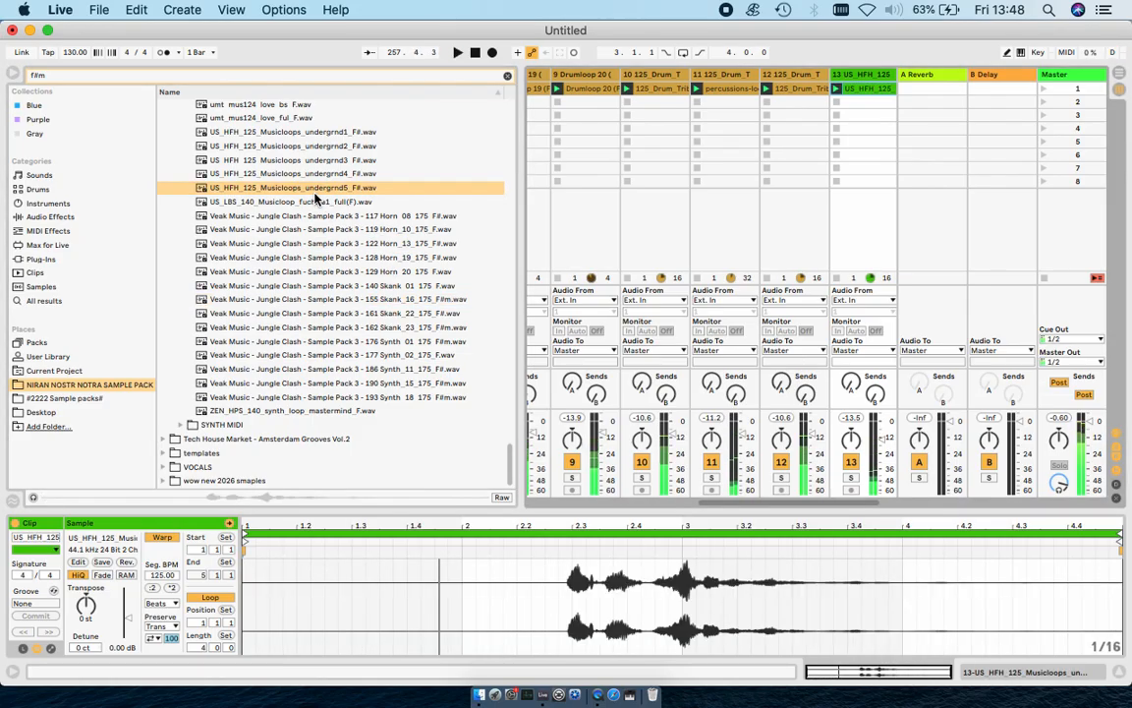
scroll(315, 198, "up", 3)
scroll(275, 240, "up", 2)
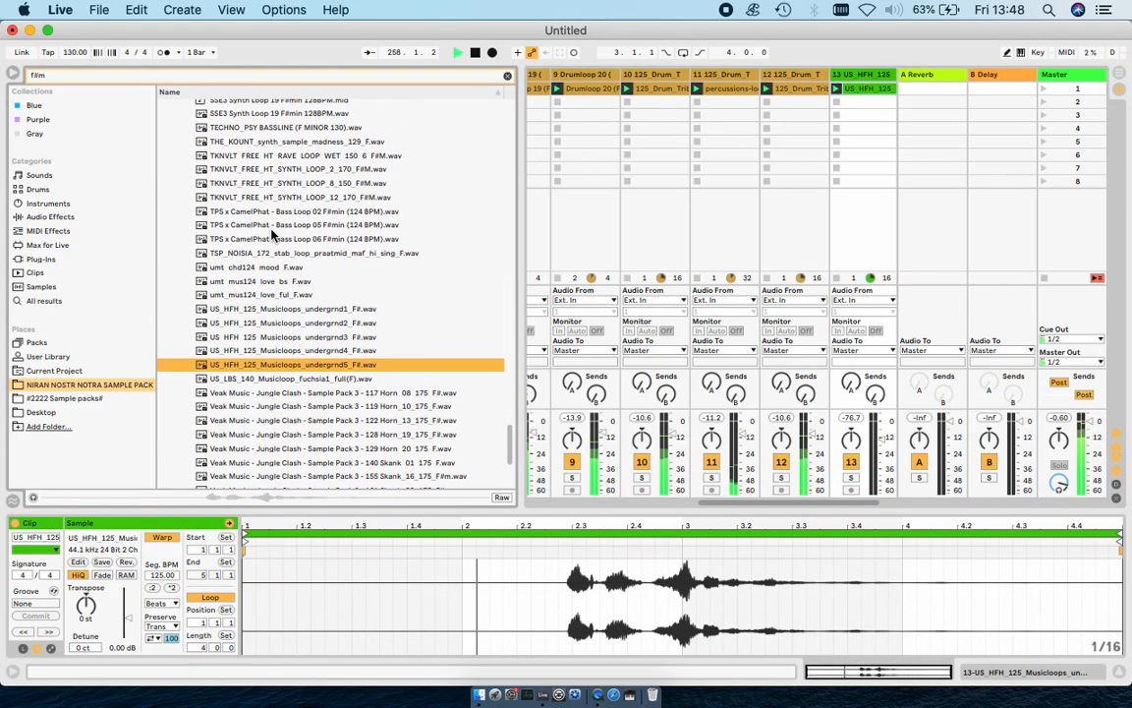
double_click(304, 225)
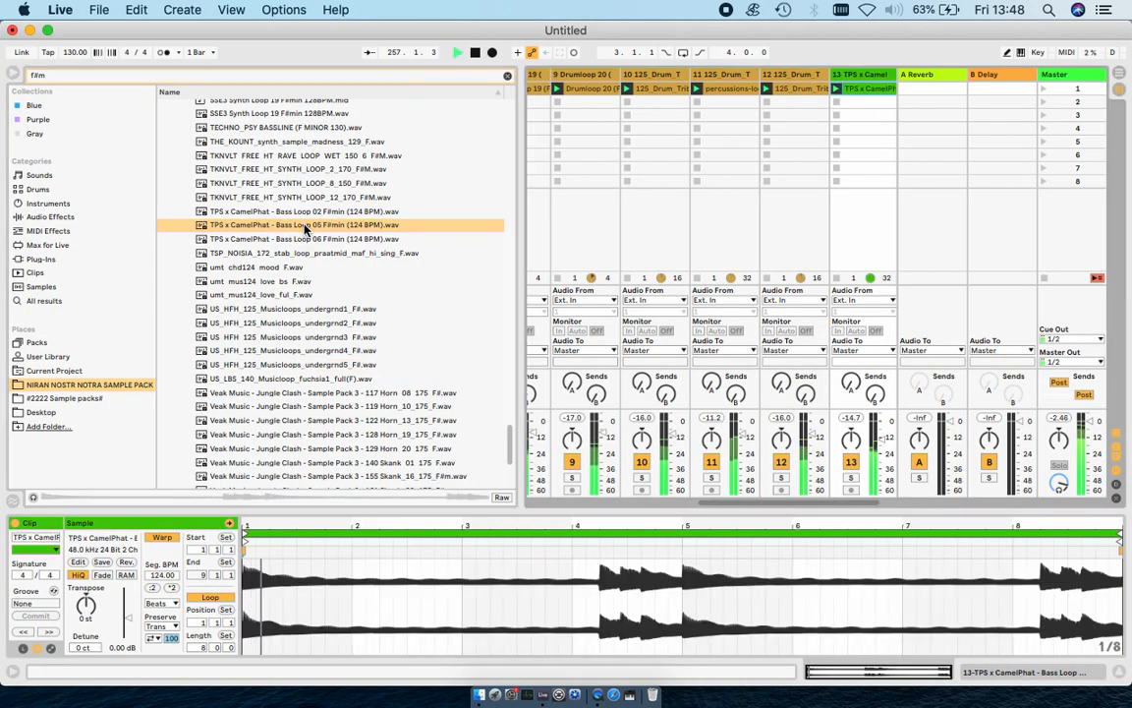
Replace the clip on track 13 with SN_ROM_127_F#m_Fiddle_Music.wav and restart playback.
scroll(334, 207, "up", 3)
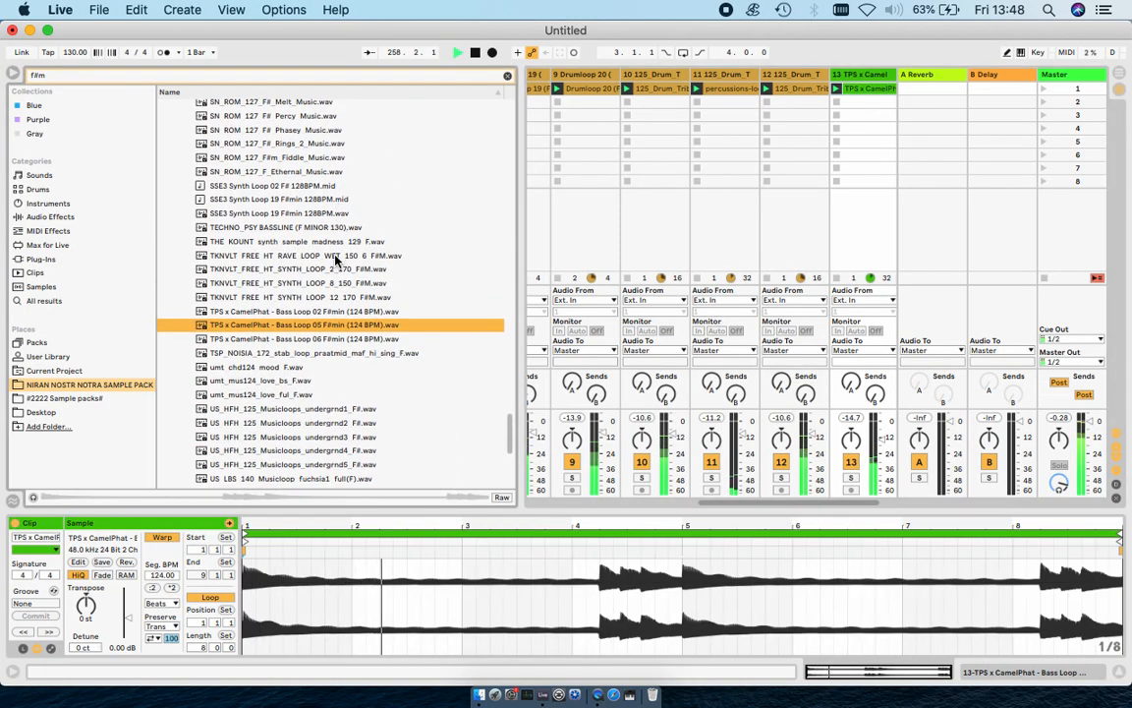
scroll(270, 199, "up", 1)
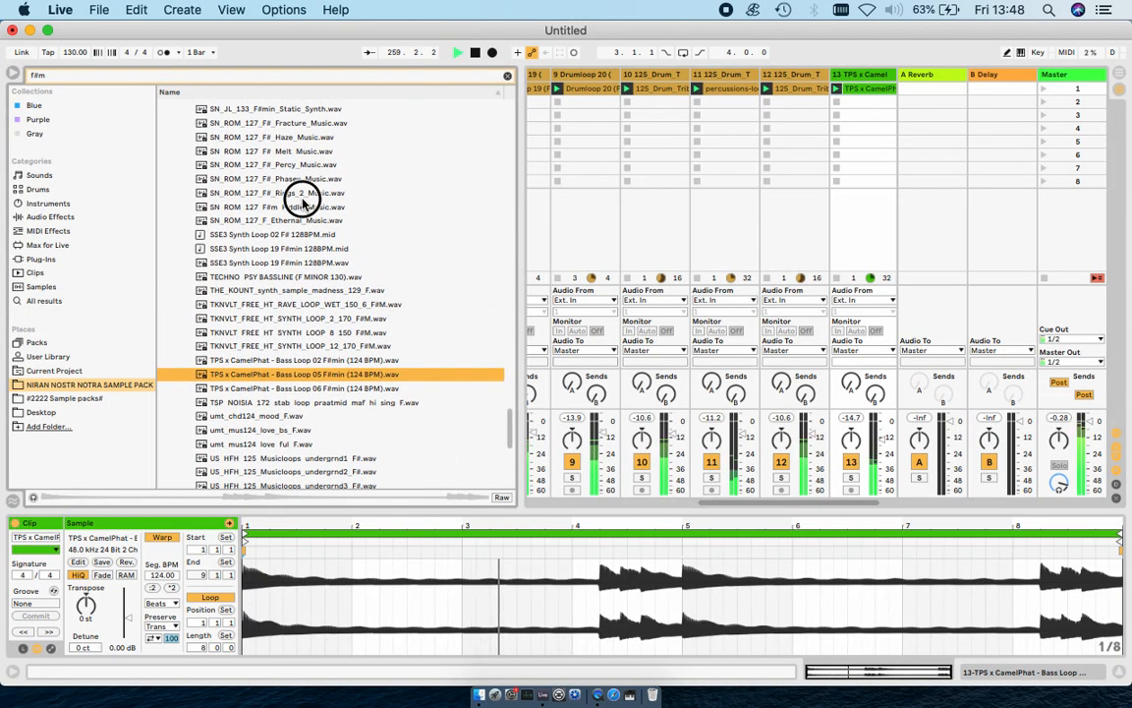
double_click(299, 177)
scroll(303, 208, "up", 2)
key("space")
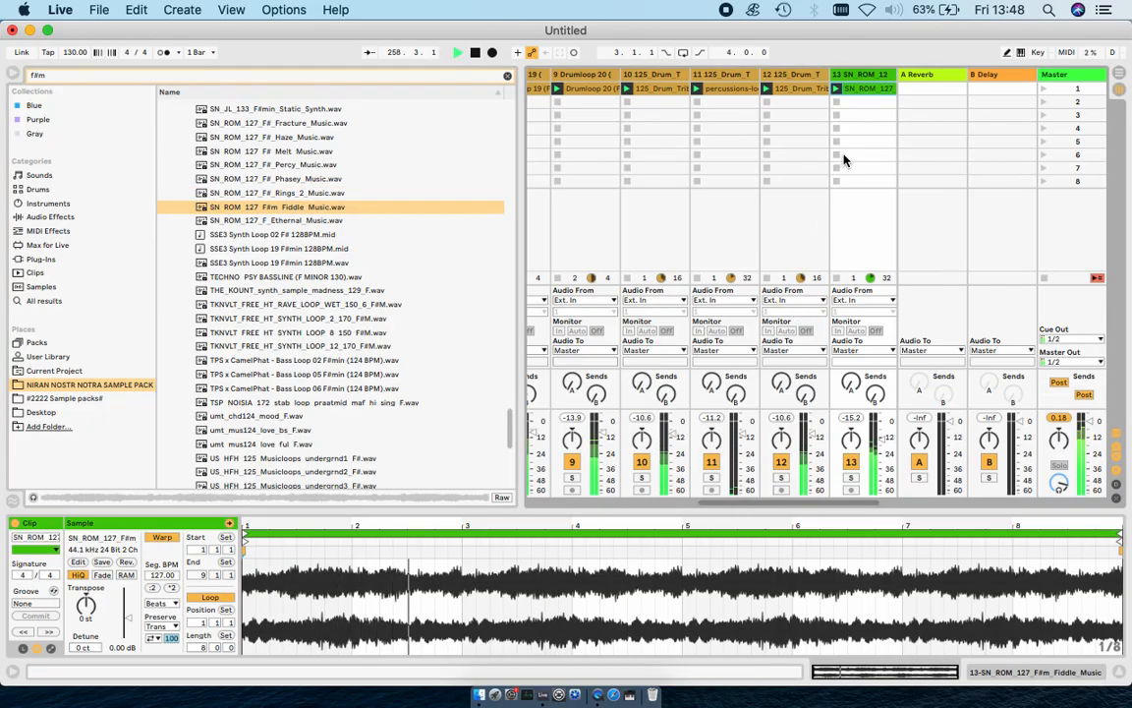
Select all 13 tracks and lower their volumes together.
left_click(858, 77, "shift")
left_click_drag(885, 430, 884, 423)
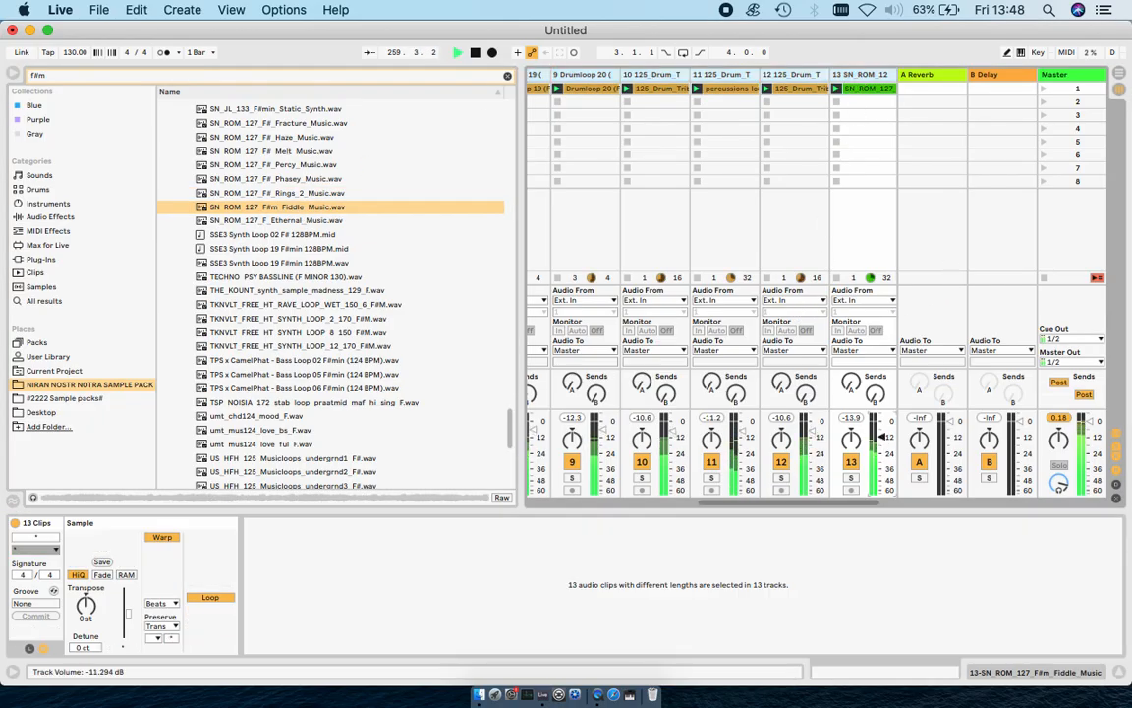
left_click(863, 89)
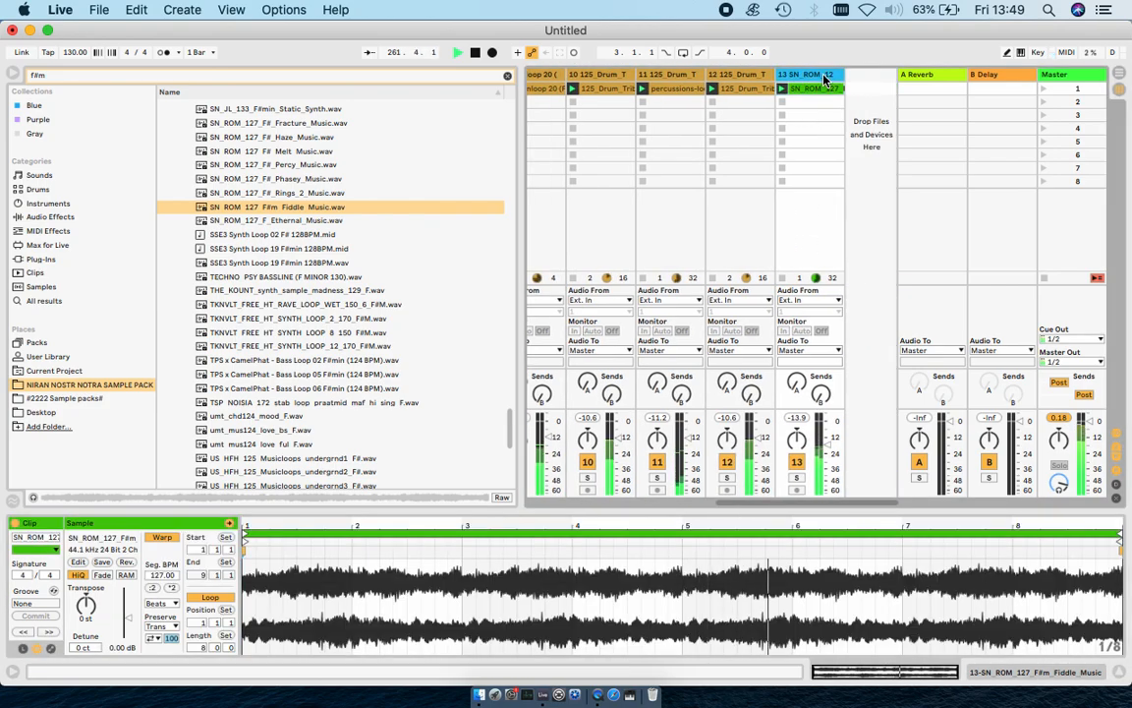
Put SN_ROM_127_F#_Rings_2_Music.wav on a new track 14, launch it and adjust its volume.
key("super+d")
left_click_drag(282, 195, 838, 88)
left_click(837, 89)
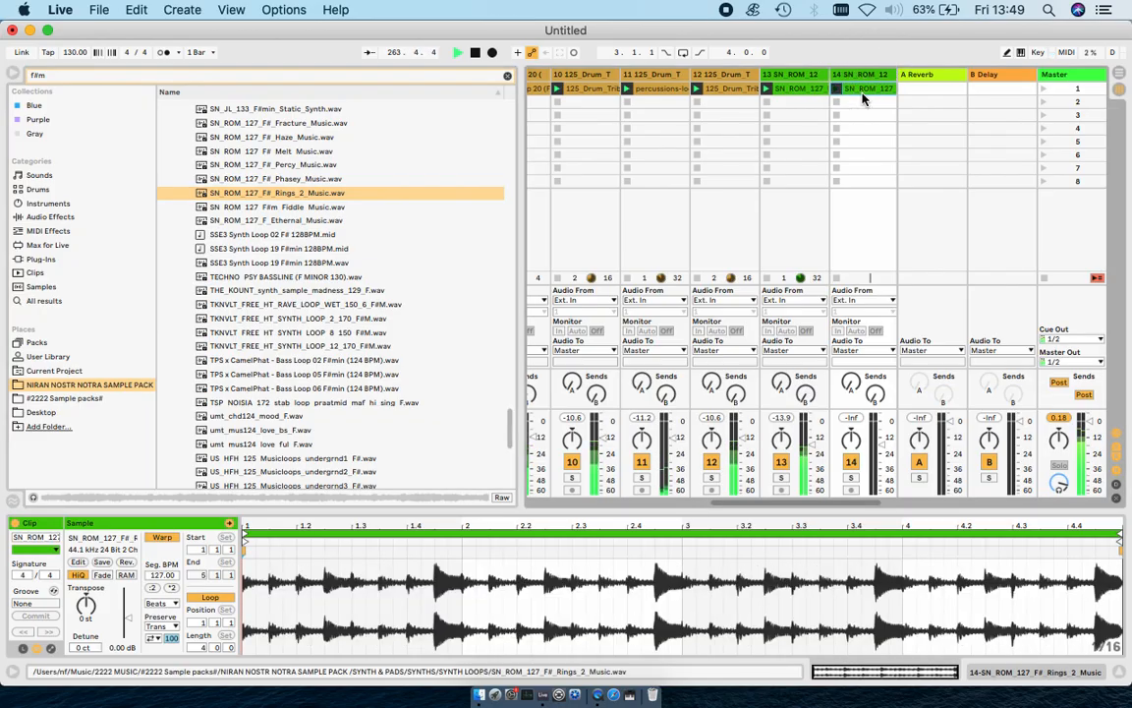
scroll(861, 98, "right", 2)
left_click_drag(833, 443, 828, 429)
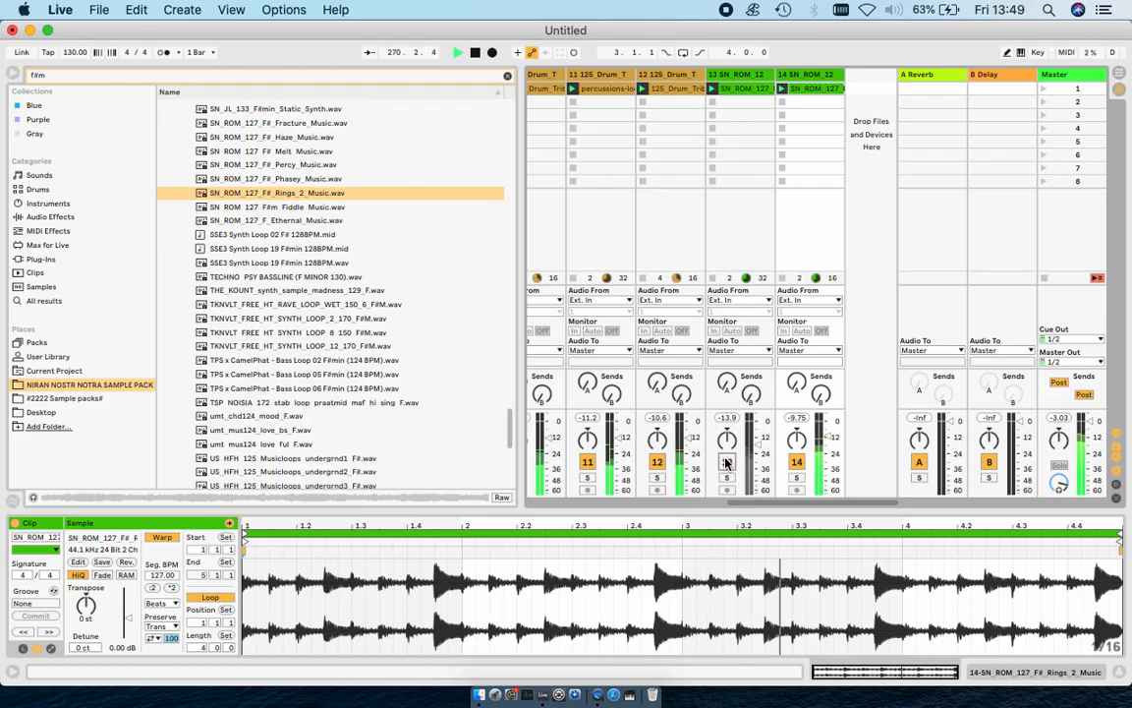
Mute tracks 3, 4, 5 and 6 to hear the mix without their loops.
scroll(726, 462, "left", 10)
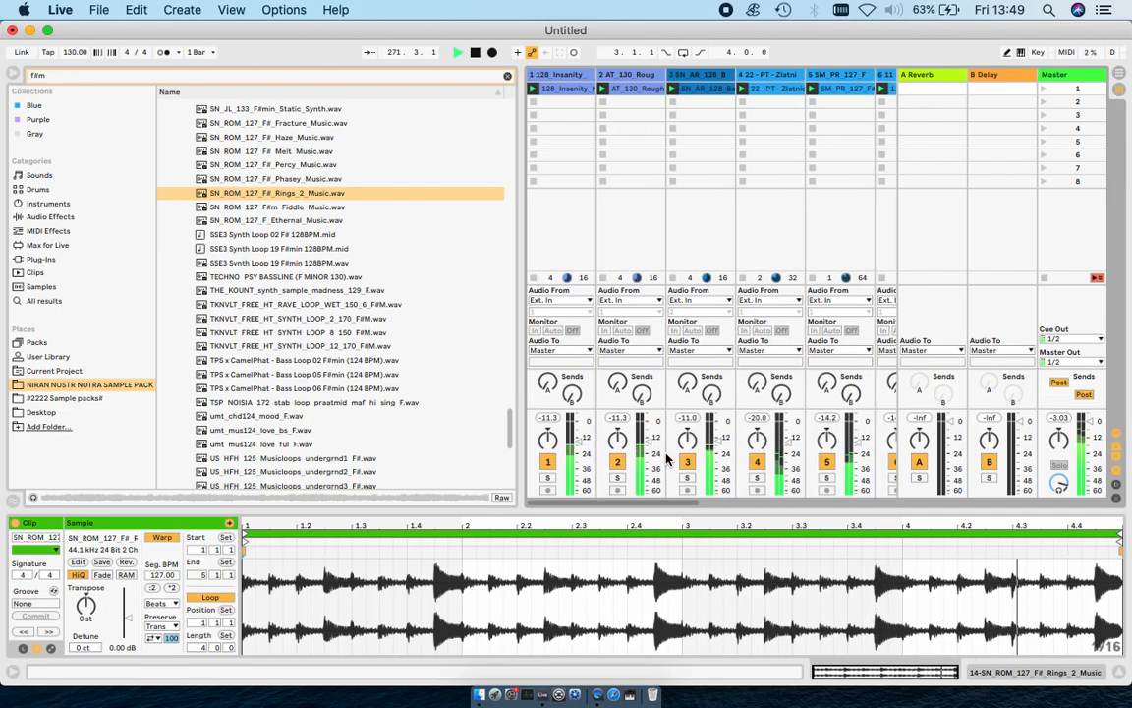
scroll(667, 459, "right", 2)
scroll(665, 458, "right", 5)
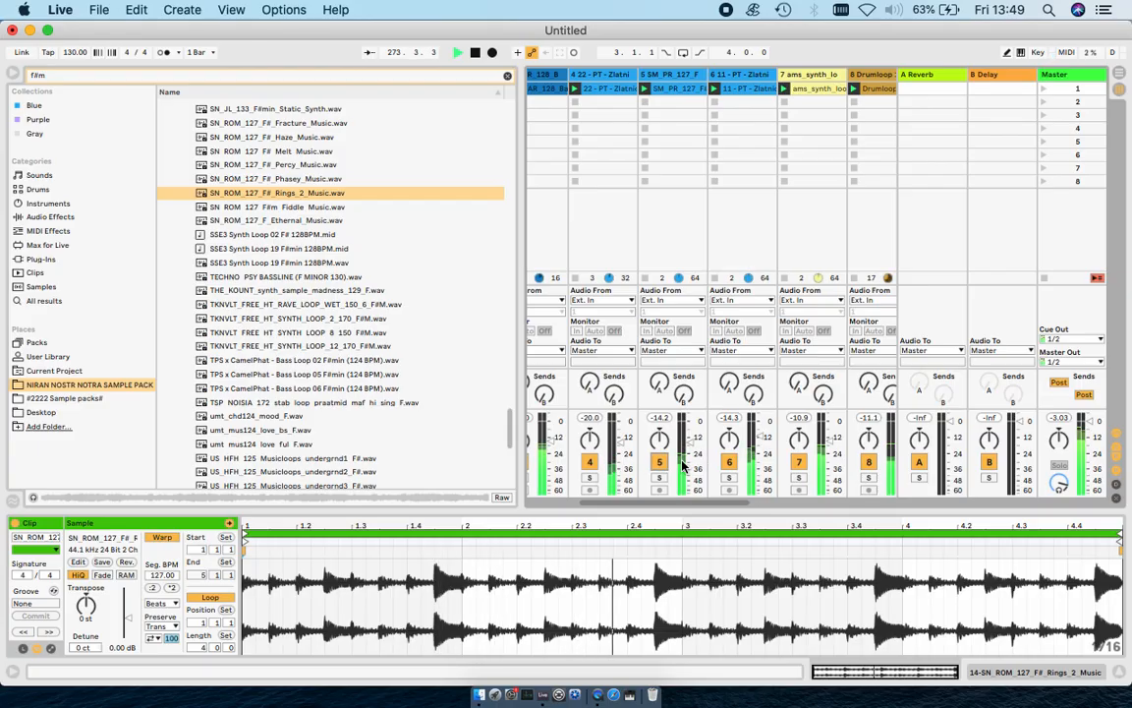
left_click(729, 463)
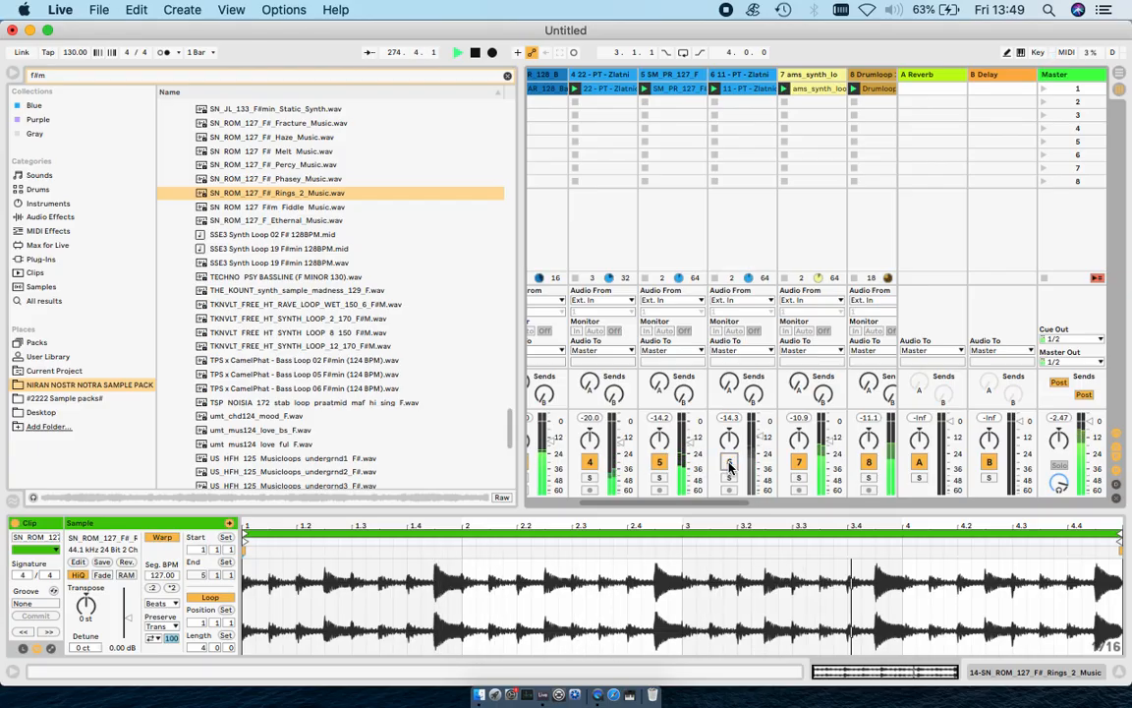
scroll(662, 465, "left", 3)
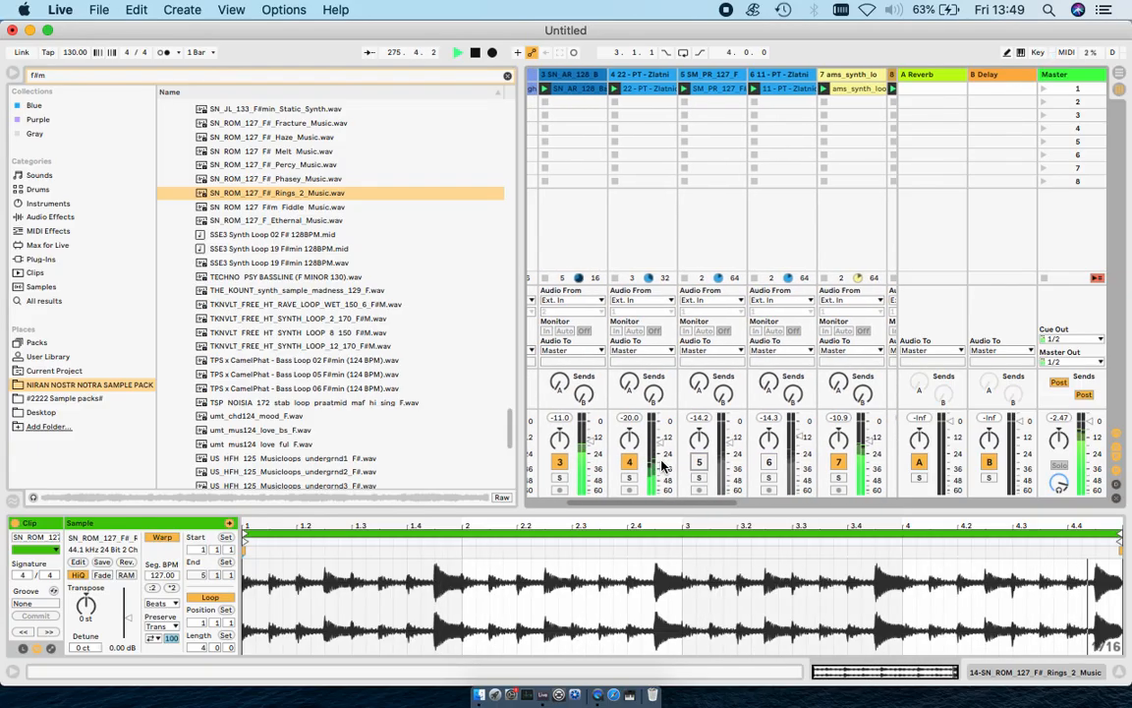
left_click(559, 462)
scroll(558, 462, "left", 5)
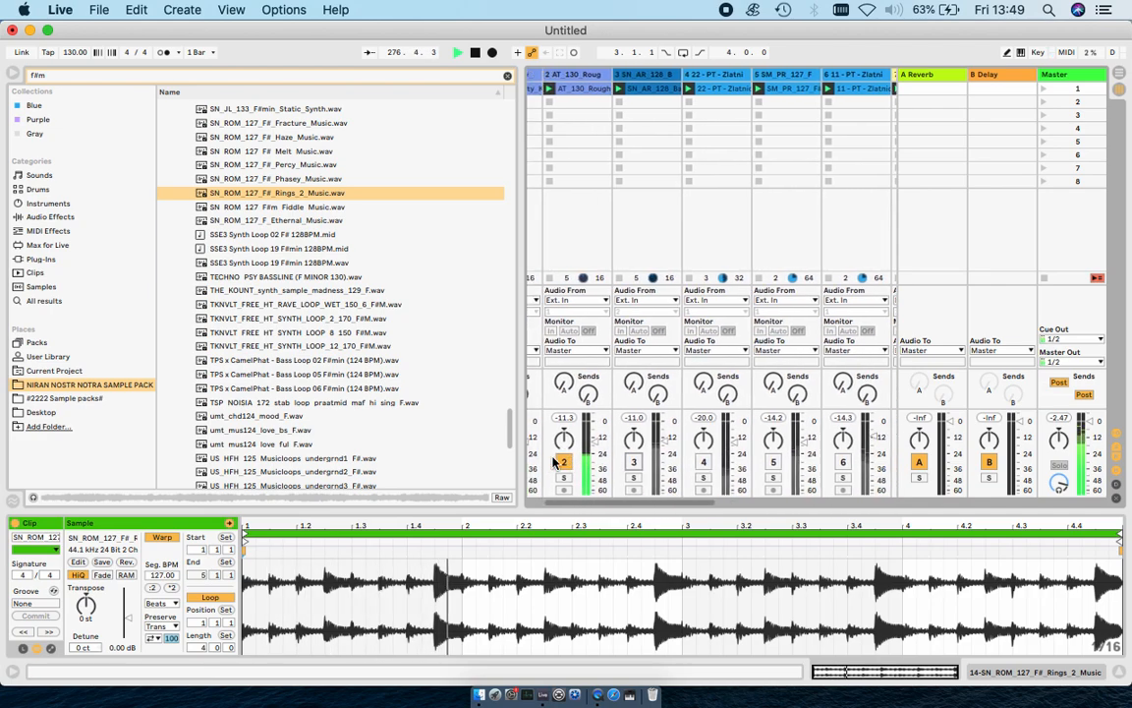
Delete track 13 with the SN_ROM_127_F#m_Fiddle_Music clip.
scroll(625, 460, "right", 3)
scroll(629, 460, "right", 10)
left_click(730, 462)
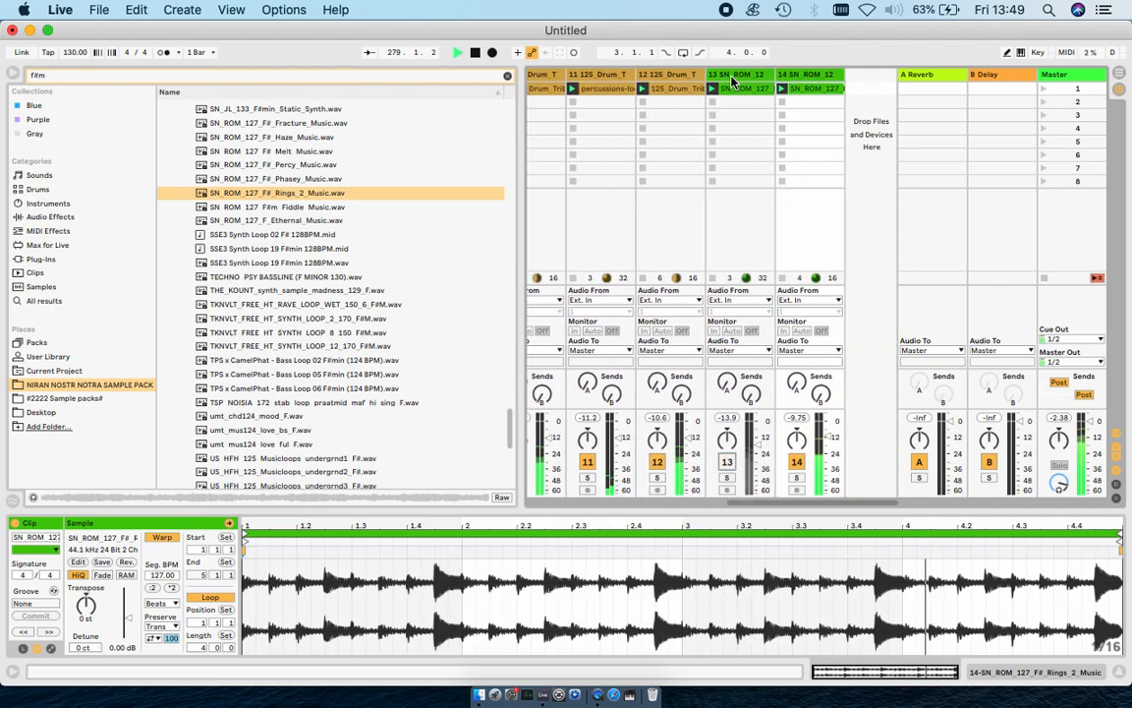
left_click(732, 78)
Unmute track 4, the 22 - PT - Zlatni loop, solo it briefly and raise its volume to -4.0 dB.
scroll(732, 80, "left", 10)
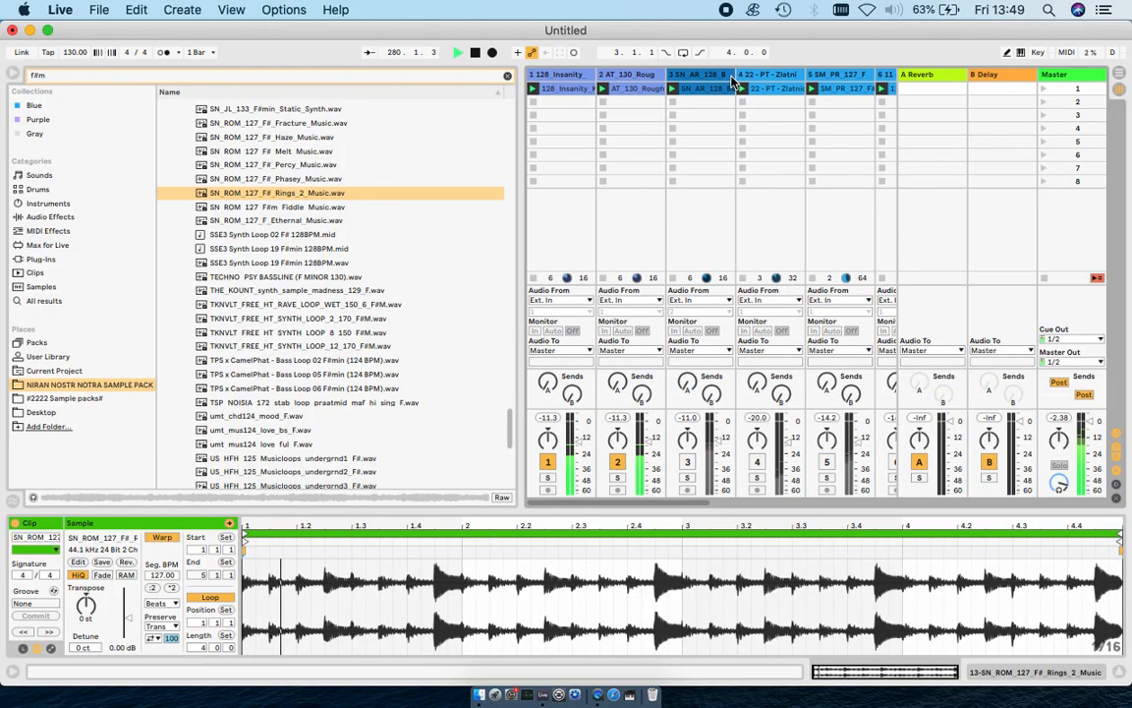
scroll(757, 461, "right", 2)
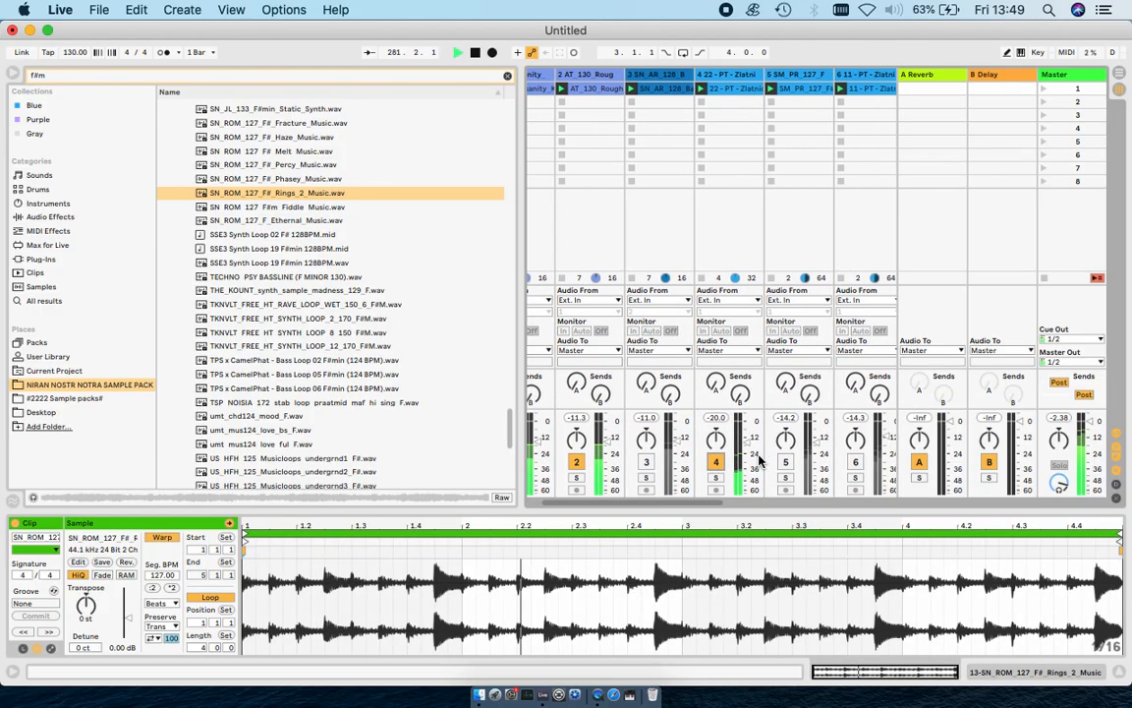
left_click(717, 478)
left_click(716, 478)
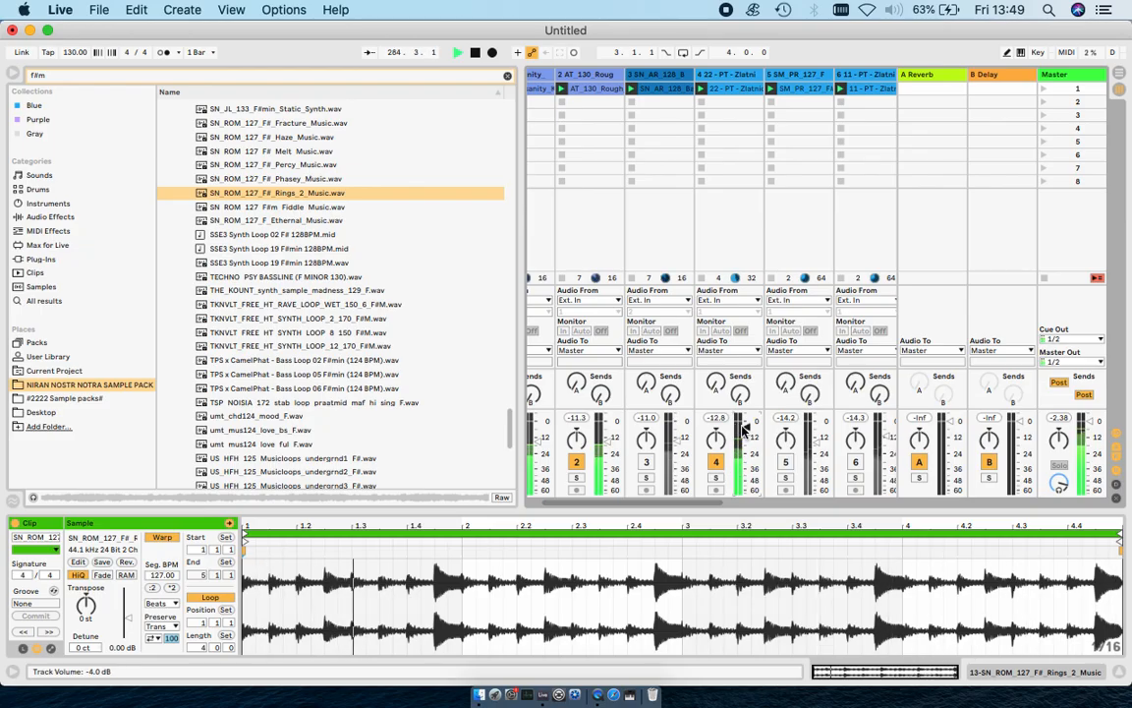
Lower the volume of the percussion loop on track 11 to about -22.6 dB.
scroll(765, 432, "right", 10)
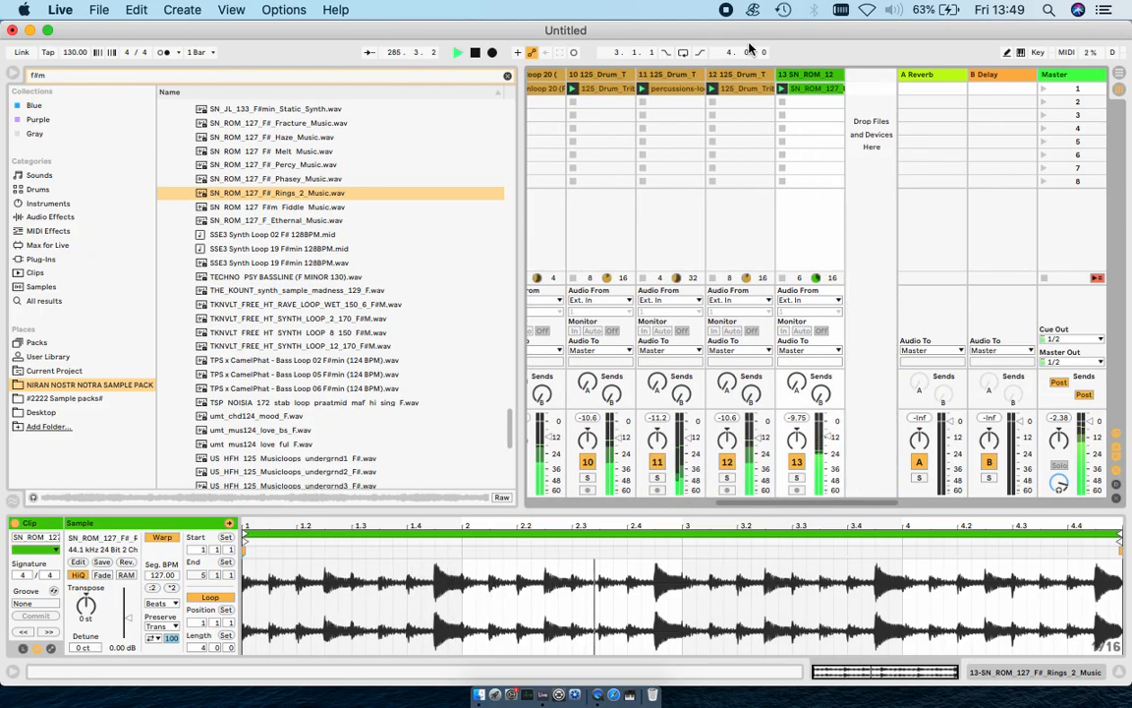
left_click(678, 90)
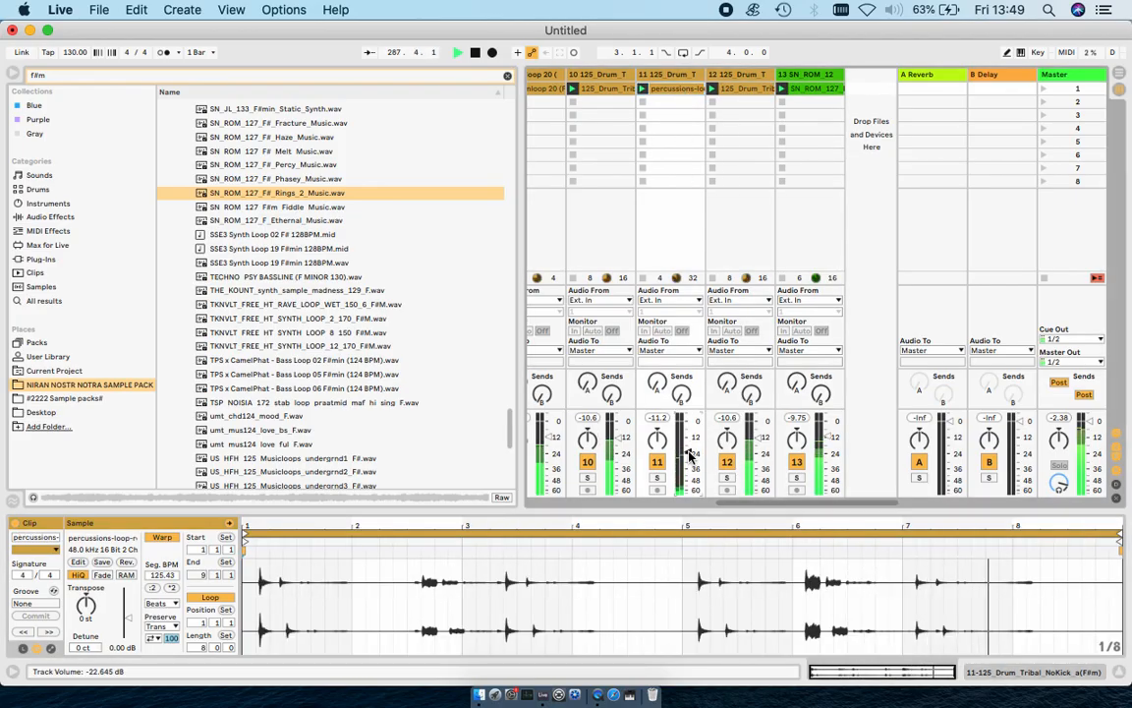
scroll(688, 454, "left", 10)
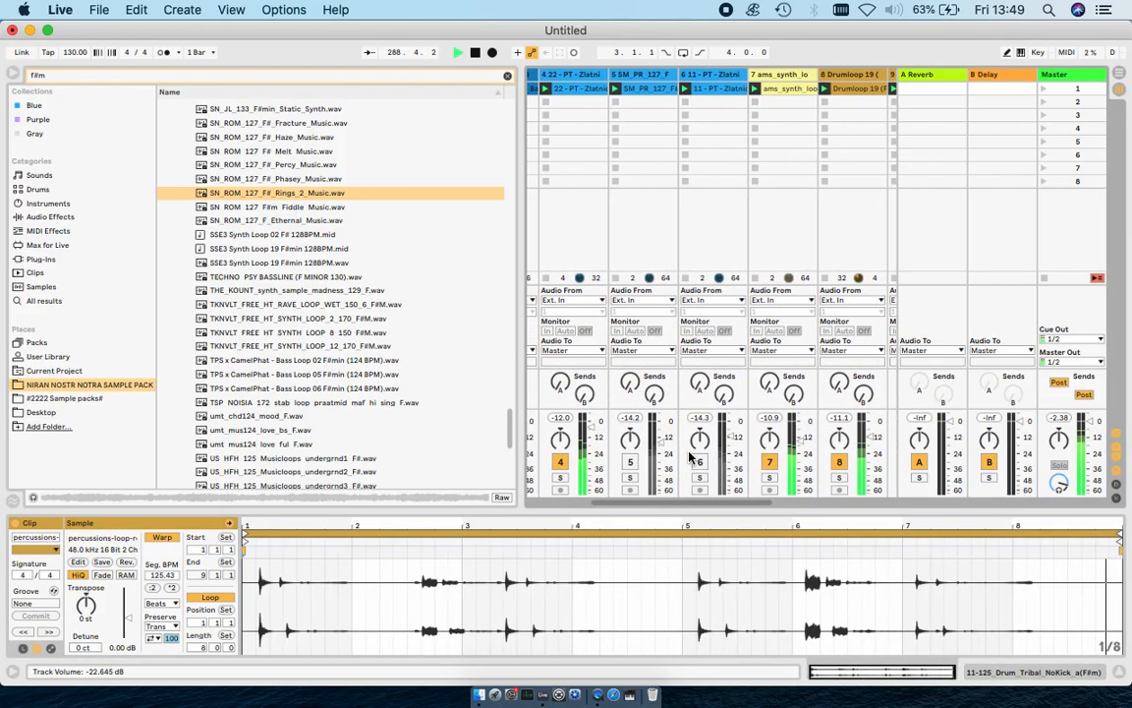
Unmute tracks 3, 5 and 6 to bring the bass, texture and pad loops back into the mix.
scroll(611, 152, "left", 4)
left_click(731, 462)
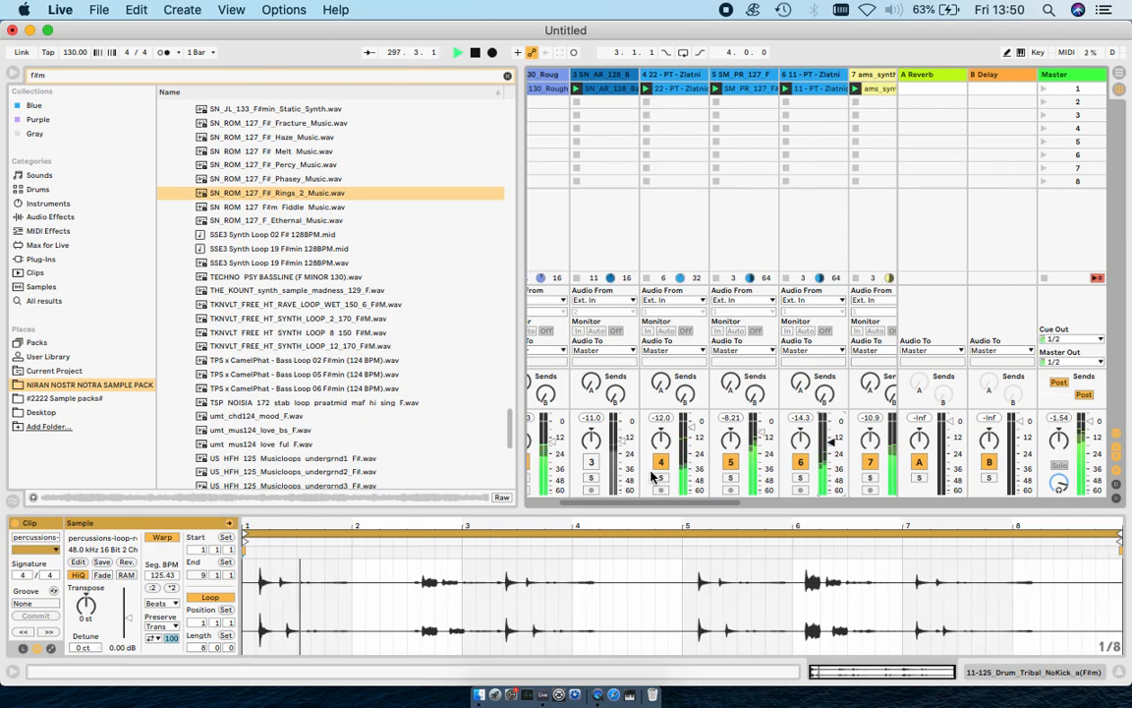
left_click(592, 459)
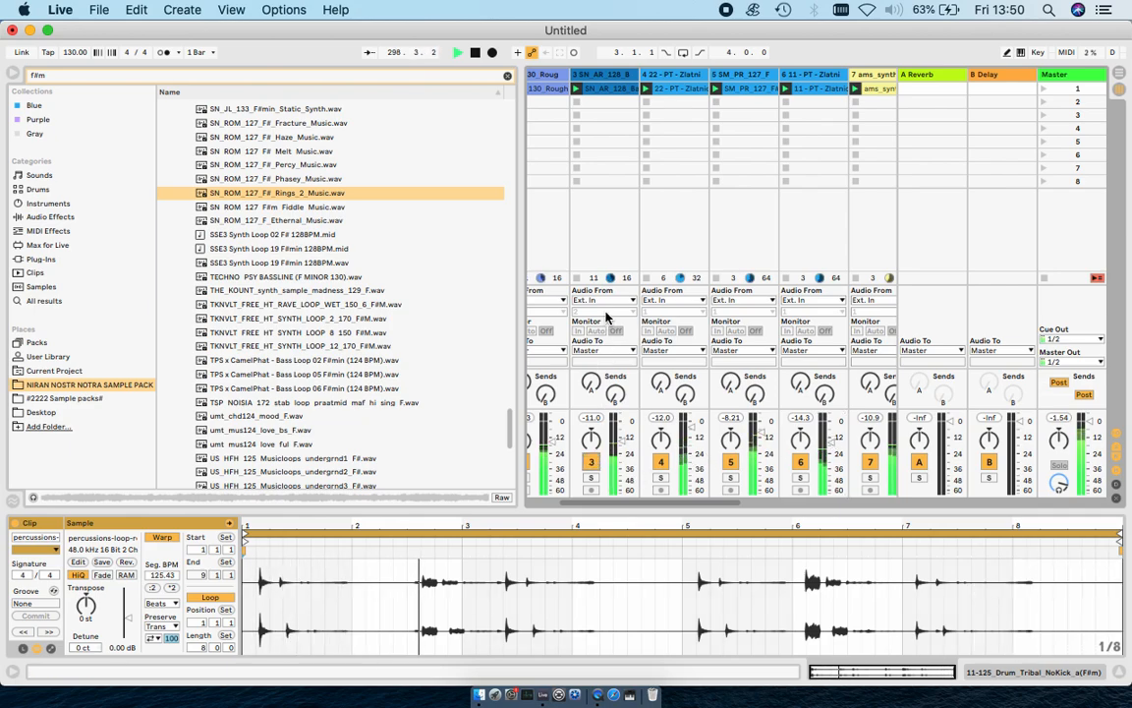
left_click(604, 89)
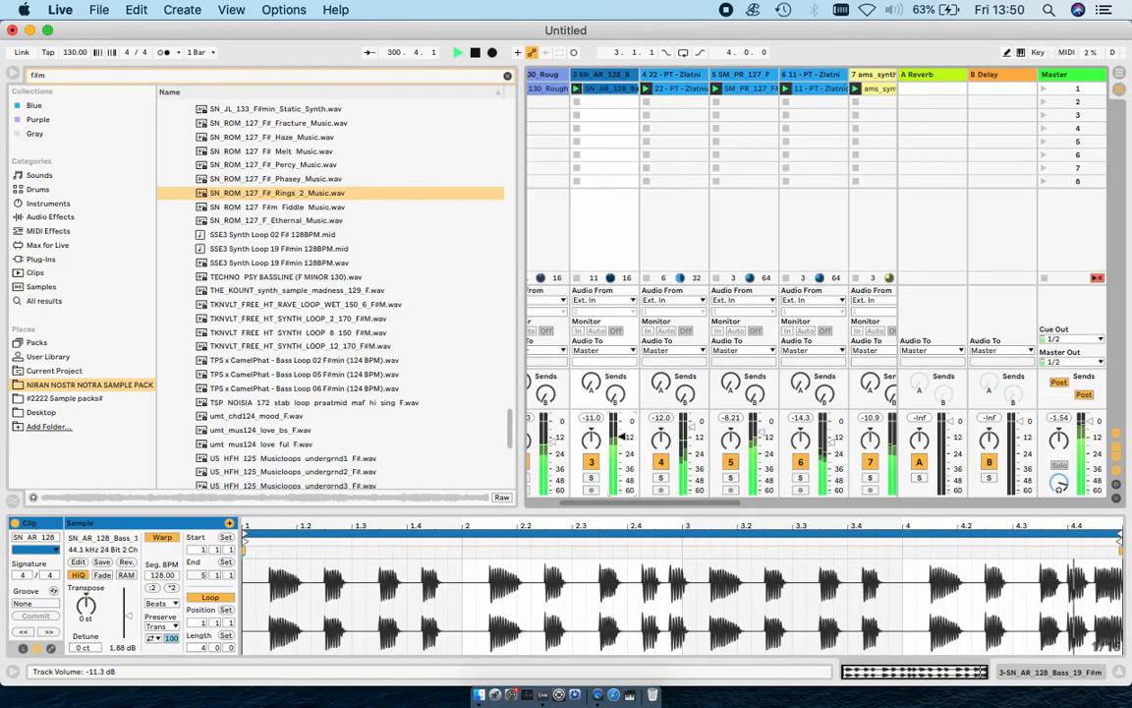
scroll(576, 313, "left", 3)
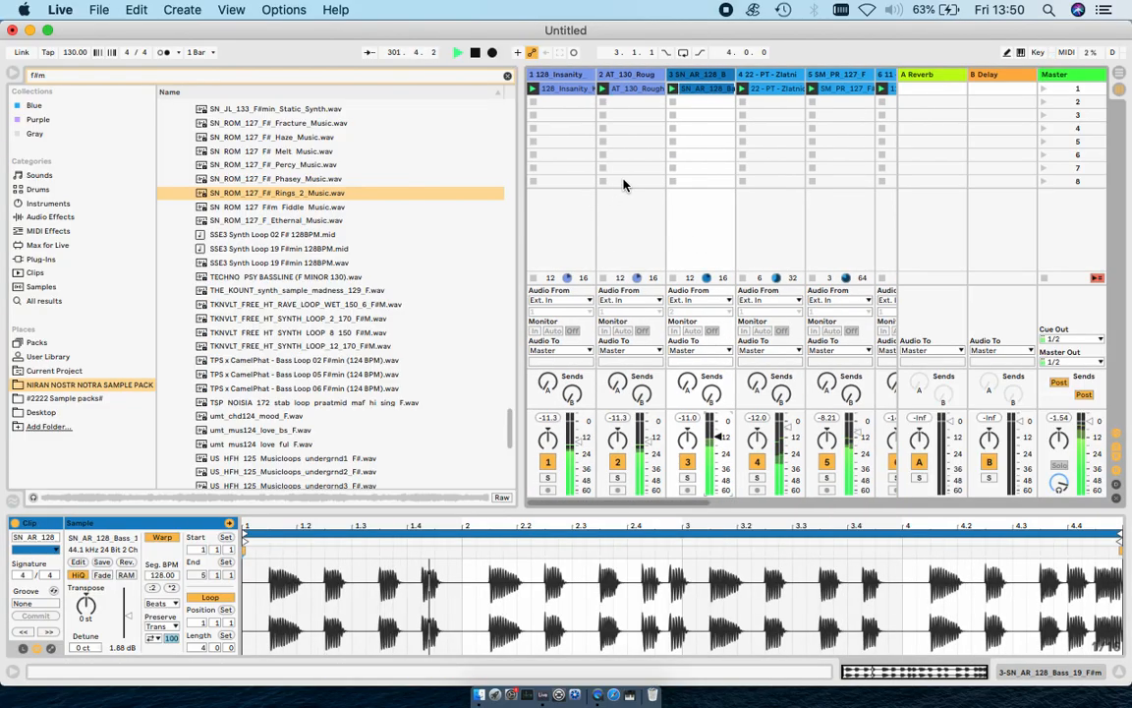
Select all 13 loop clips across the session tracks and fold every track in the Arrangement.
scroll(623, 185, "right", 8)
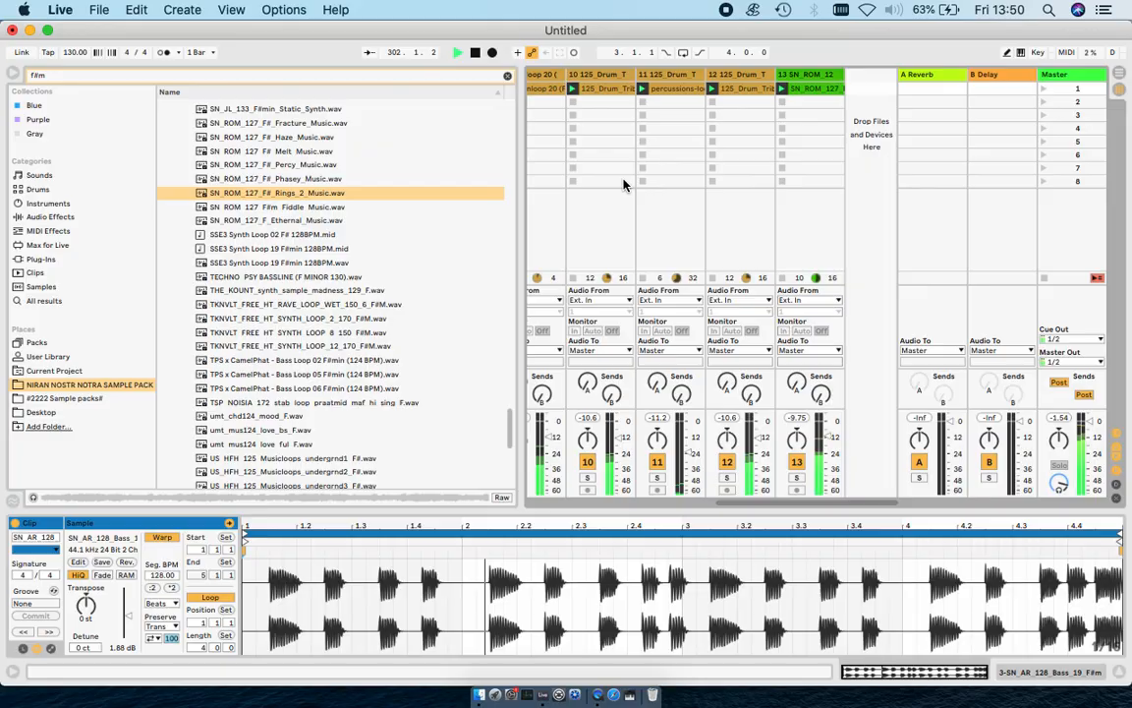
left_click(14, 67)
left_click(812, 89)
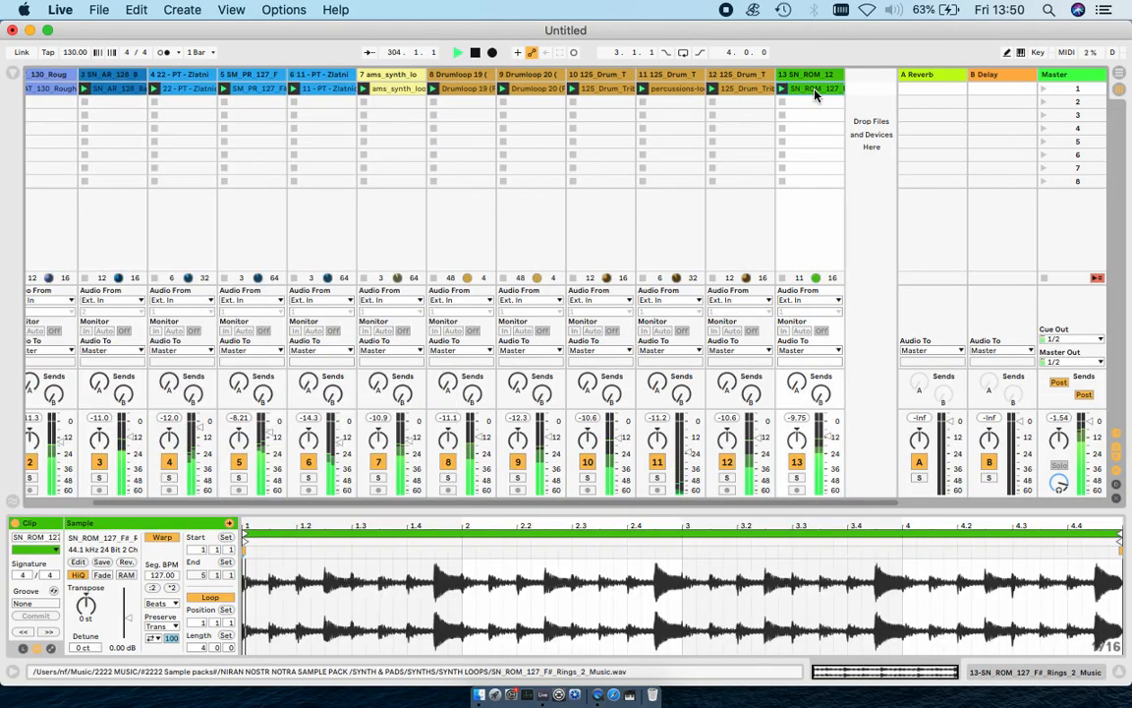
scroll(815, 90, "left", 3)
left_click(79, 89, "shift")
left_click(1119, 72)
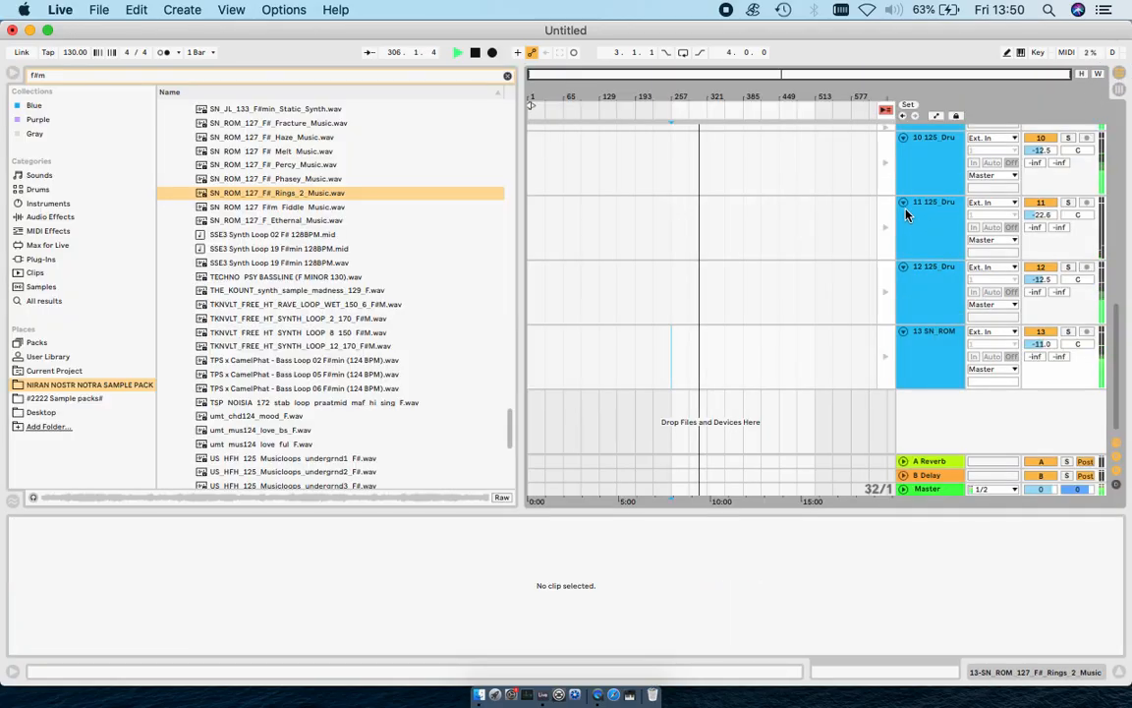
left_click(902, 203, "alt")
Copy the 13 selected session clips into the Arrangement from bar 1 and extend them all to bar 17.
left_click(1120, 88)
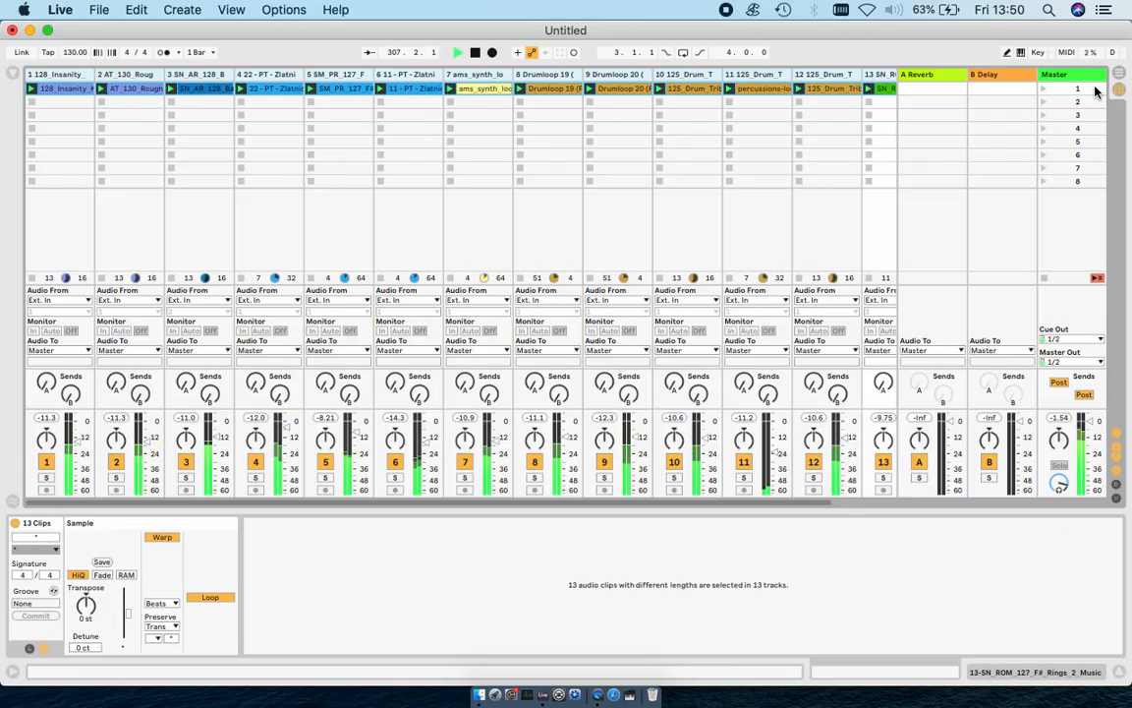
left_click(57, 90)
key("Tab")
left_click_drag(57, 90, 654, 129)
scroll(528, 126, "up", 5)
left_click_drag(586, 170, 650, 167)
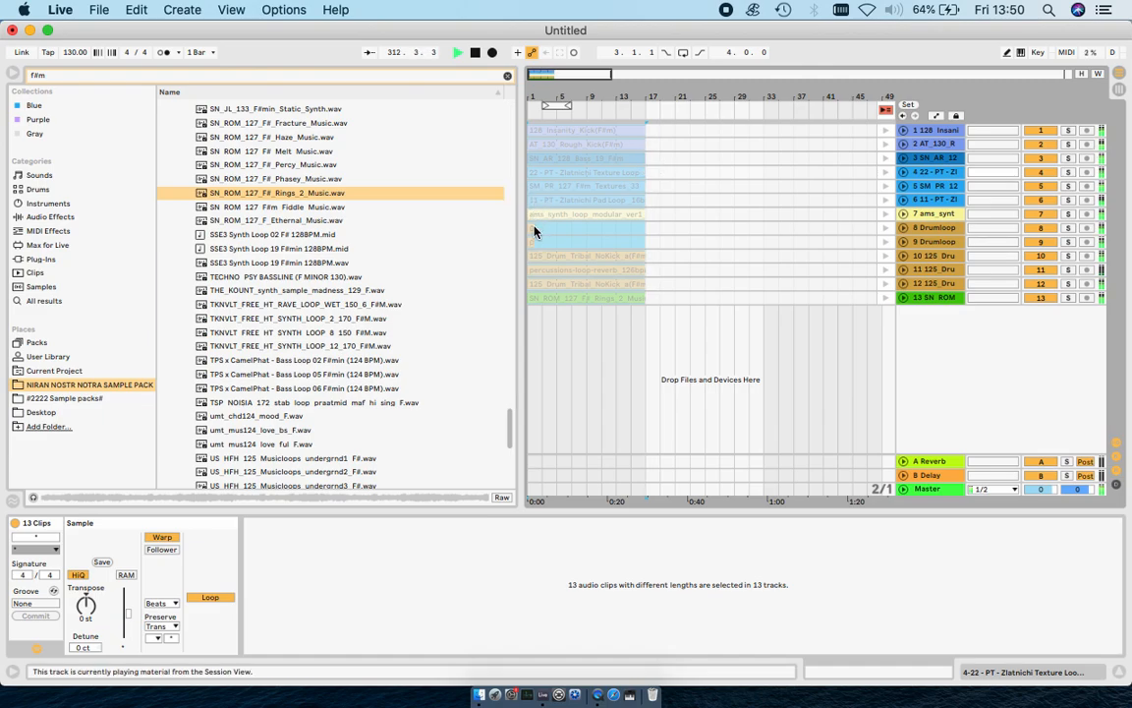
left_click_drag(534, 227, 644, 223)
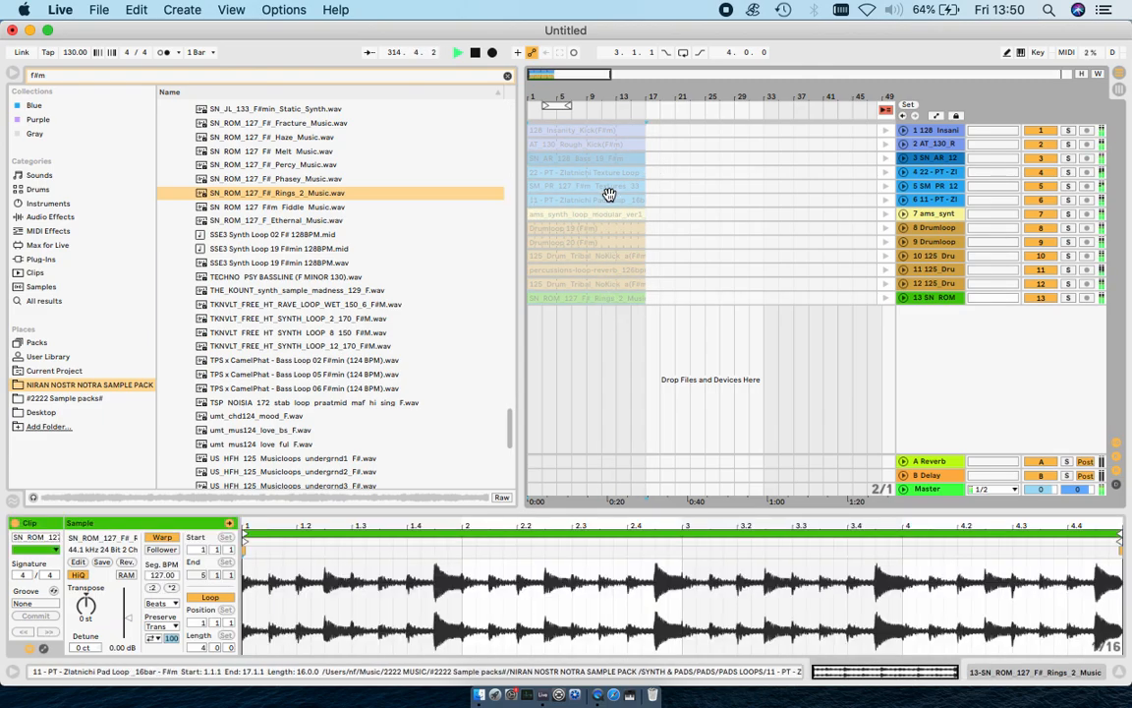
key("super+d")
key("minus")
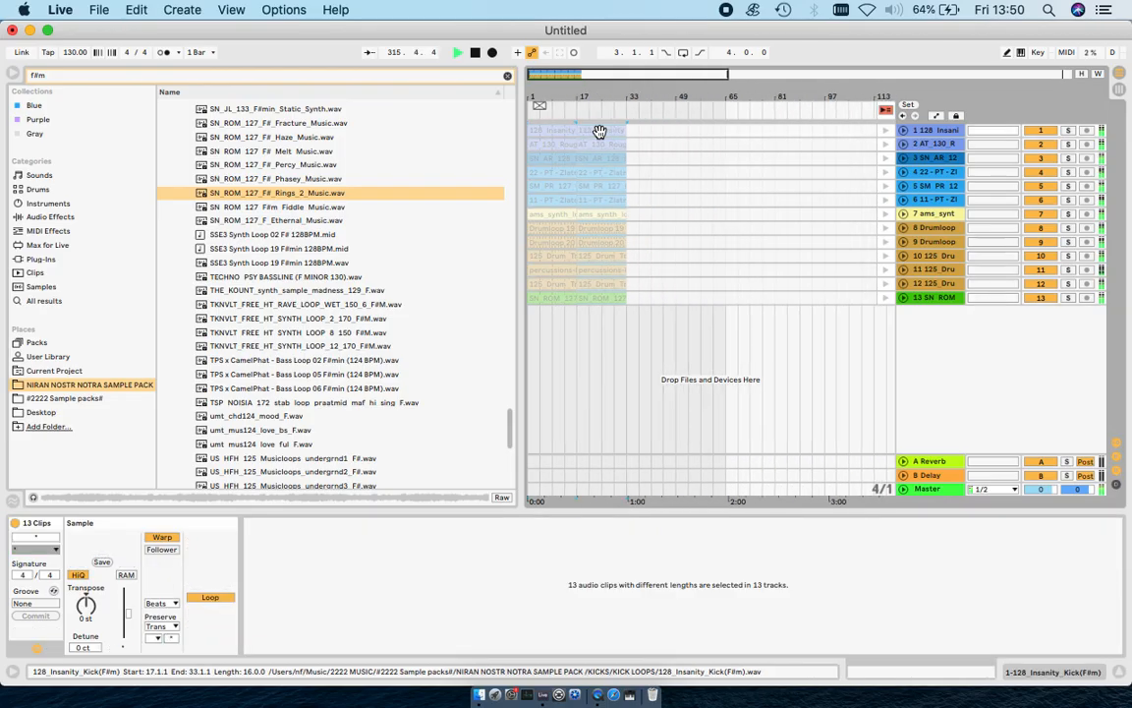
key("super+z")
Consolidate the clips on all 13 tracks so that each becomes one continuous 16-bar clip.
left_click(558, 132)
left_click(552, 299, "shift")
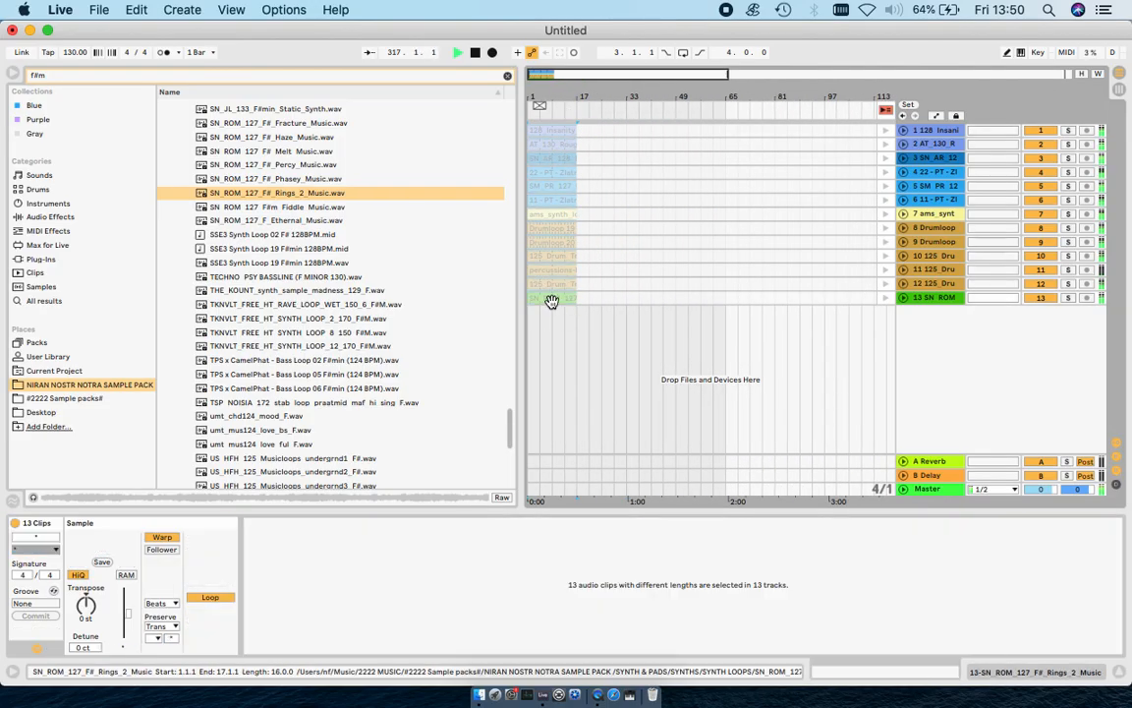
key("super+j")
key("Return")
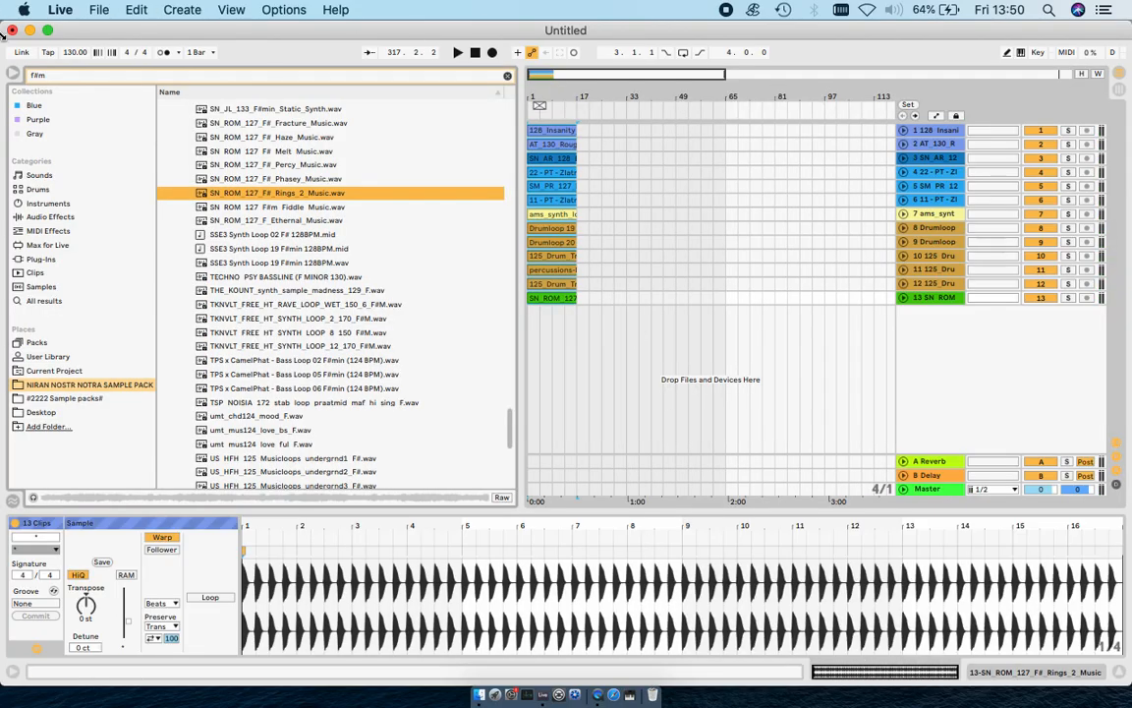
Hide the browser, enlarge the 16-bar section in the timeline and play the arrangement from bar 1.
left_click(12, 75)
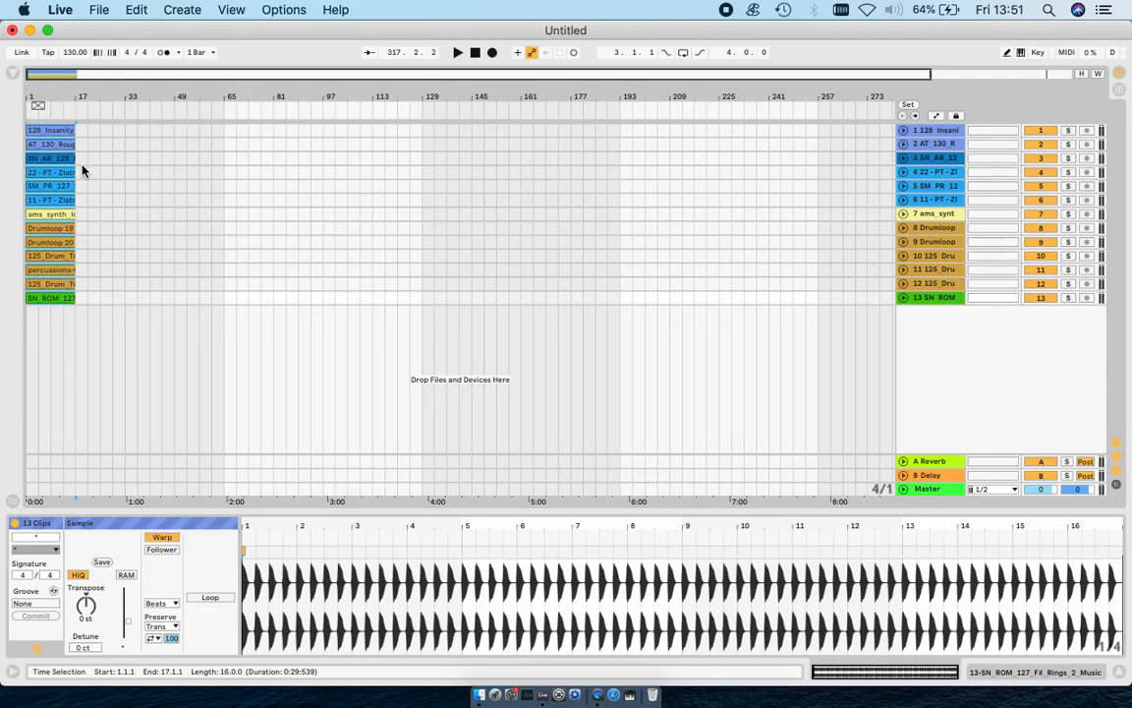
key("plus")
key("plus")
key("plus")
left_click(89, 299)
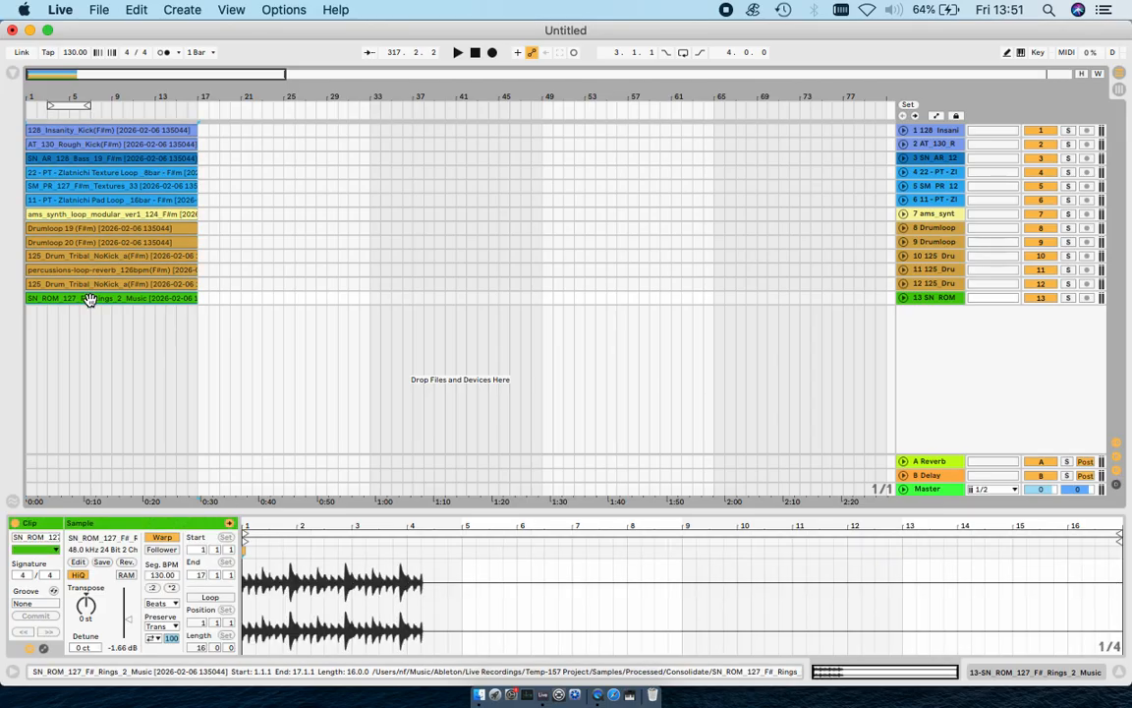
key("plus")
key("plus")
key("space")
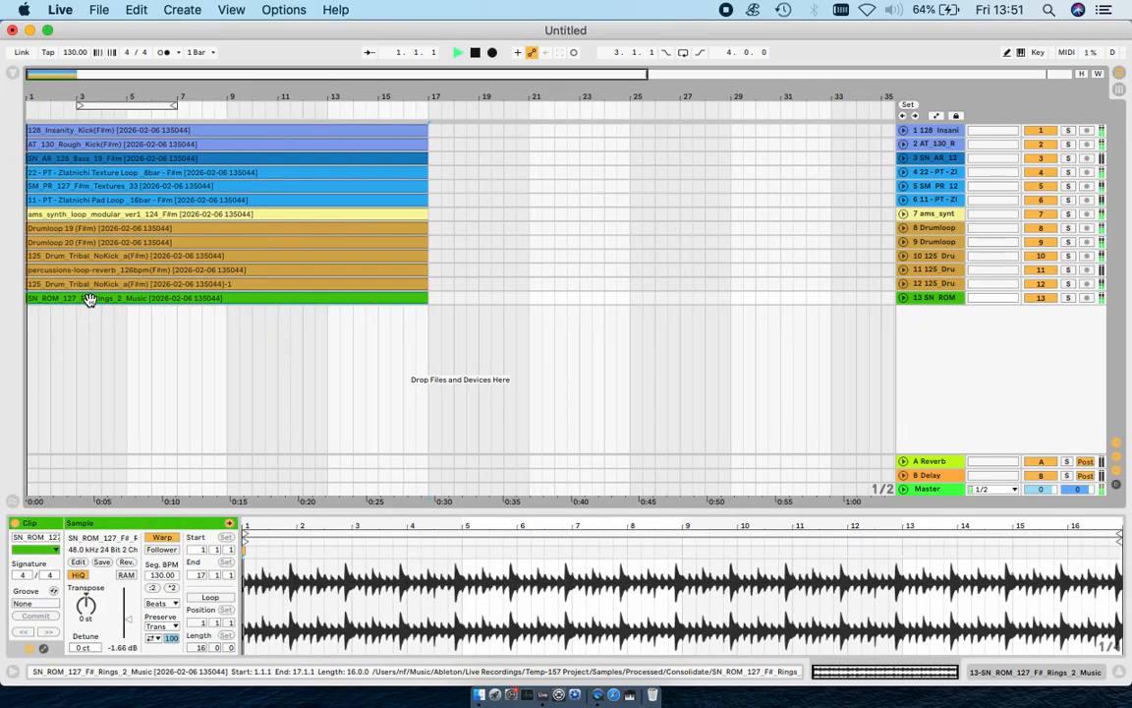
Solo tracks 1 and 2 in turn and rename their clips as "kick" and "kcik".
left_click(1069, 130)
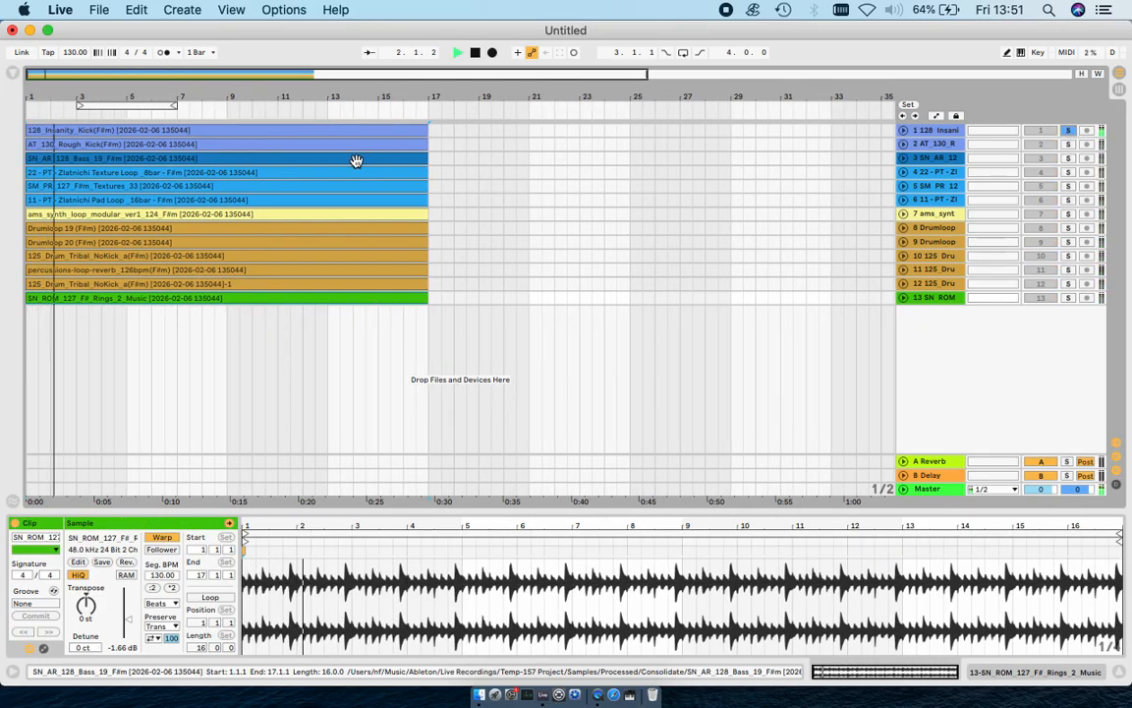
left_click(280, 130)
key("super+r")
type("kick")
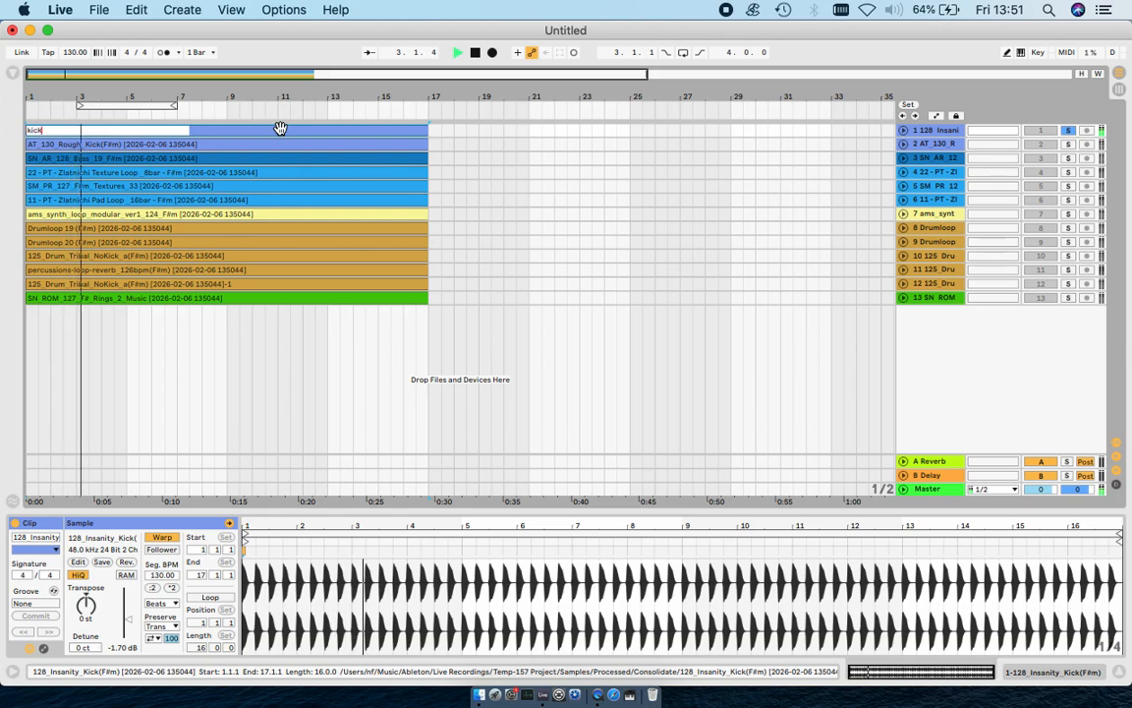
left_click(235, 141)
left_click(1068, 144)
key("super+r")
type("kcik")
key("Return")
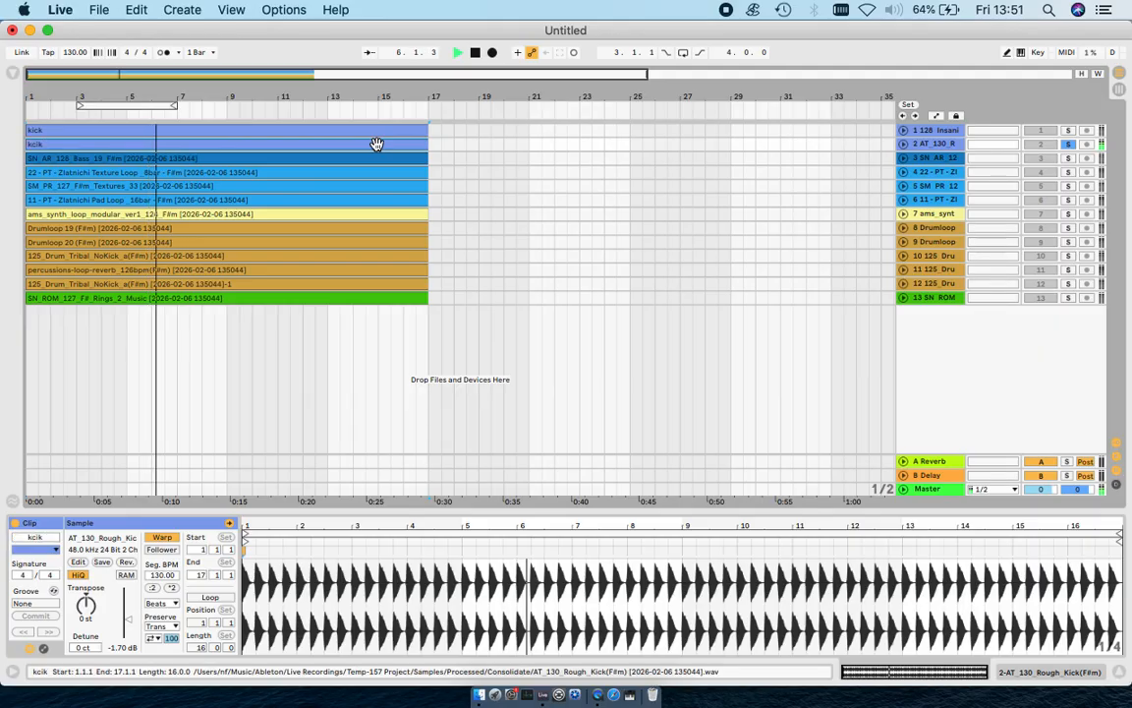
Solo track 3 and rename its SN_AR_128_Bass_19 clip as "basssine".
left_click(1068, 157)
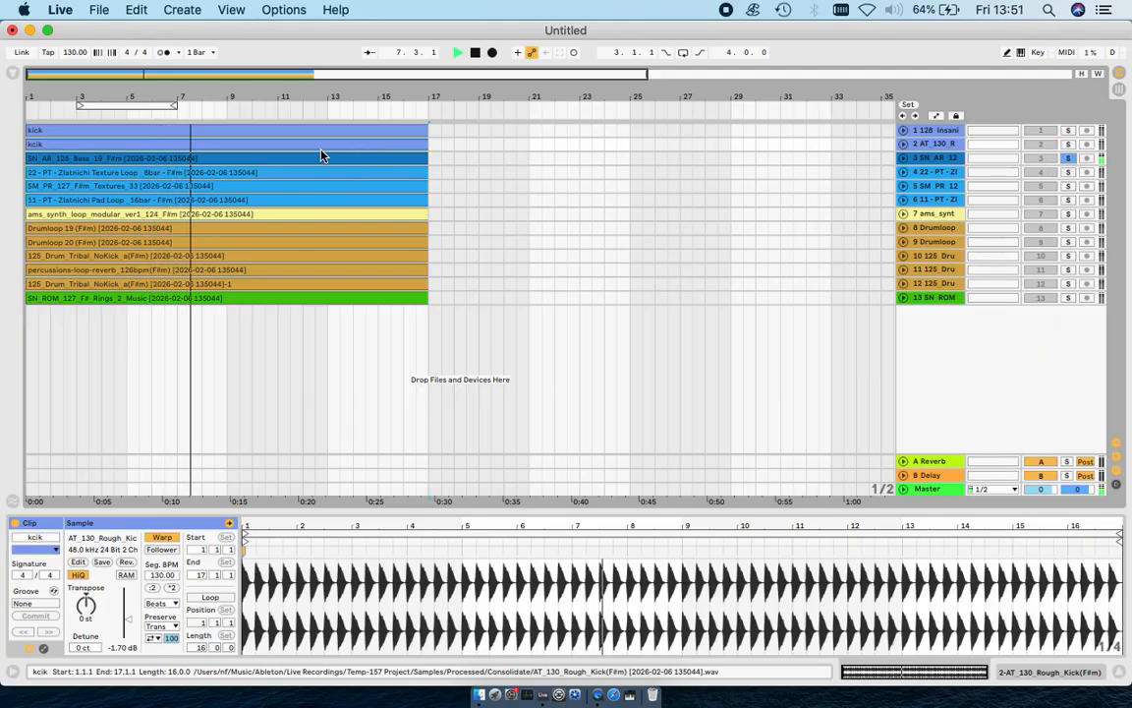
left_click(311, 154)
key("super+r")
type("bassline")
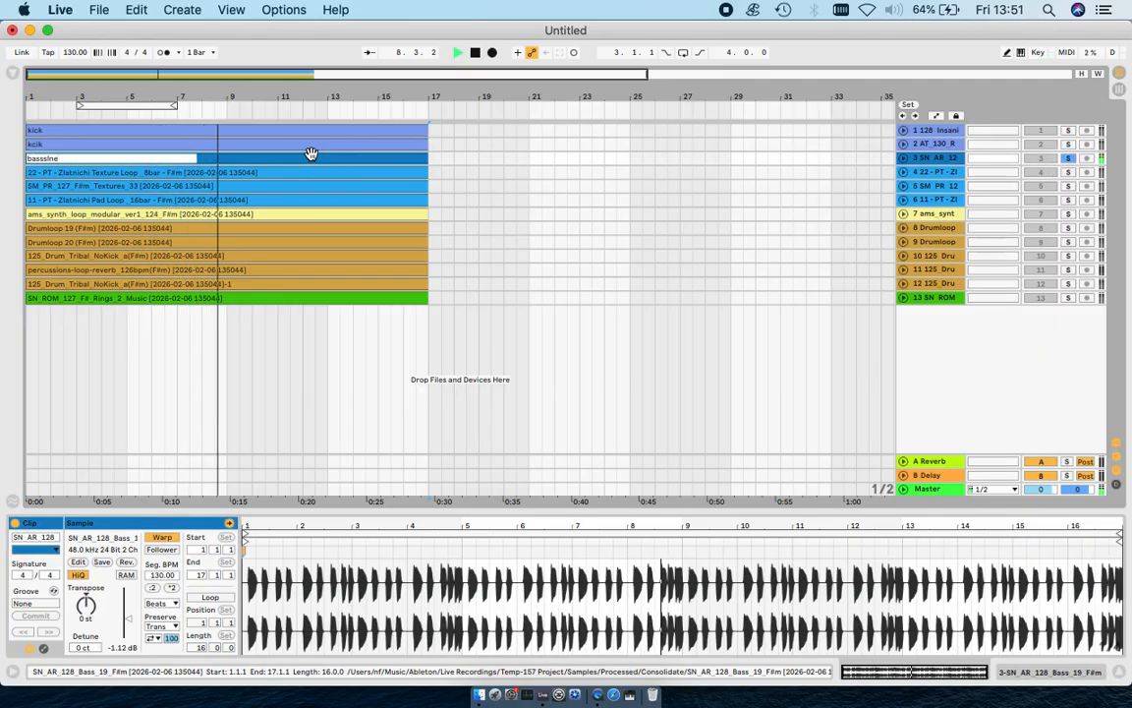
key("Return")
Solo track 4 and rename its Zlatnichi Texture Loop clip as "txture loop".
left_click(1068, 171)
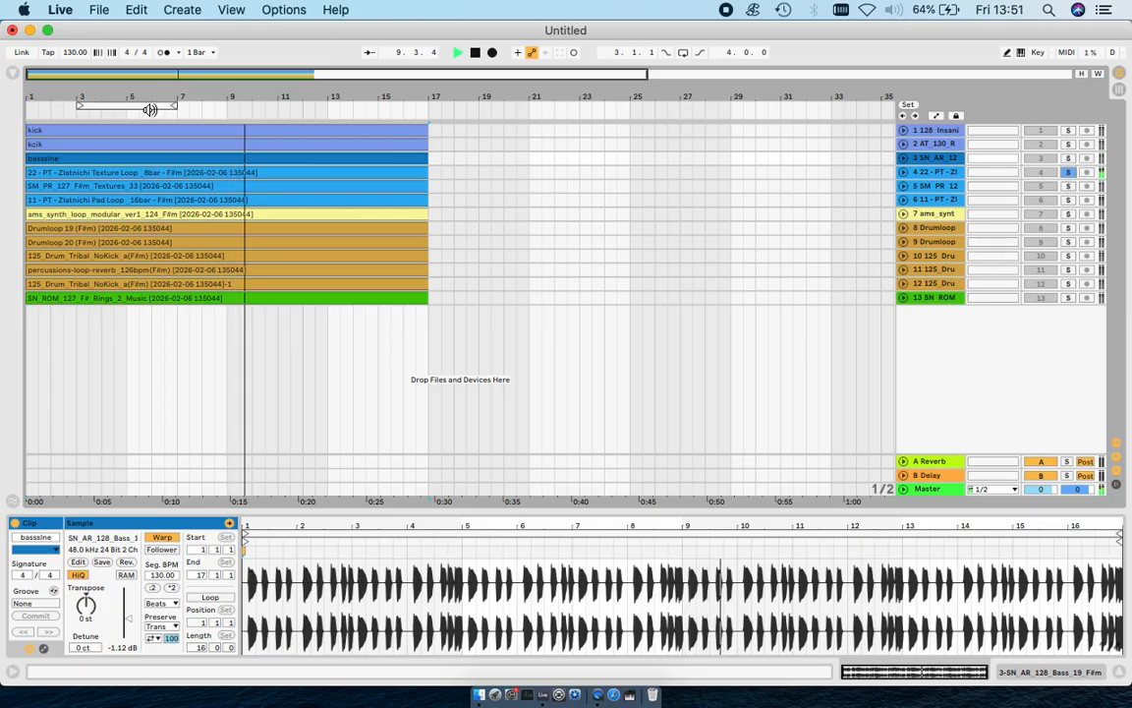
left_click(146, 172)
key("super+r")
type("txture (")
key("BackSpace")
type("loop")
key("Return")
Solo track 5 and rename its Textures_33 clip as "xtt pad low".
left_click(1069, 187)
left_click(198, 189)
key("super+r")
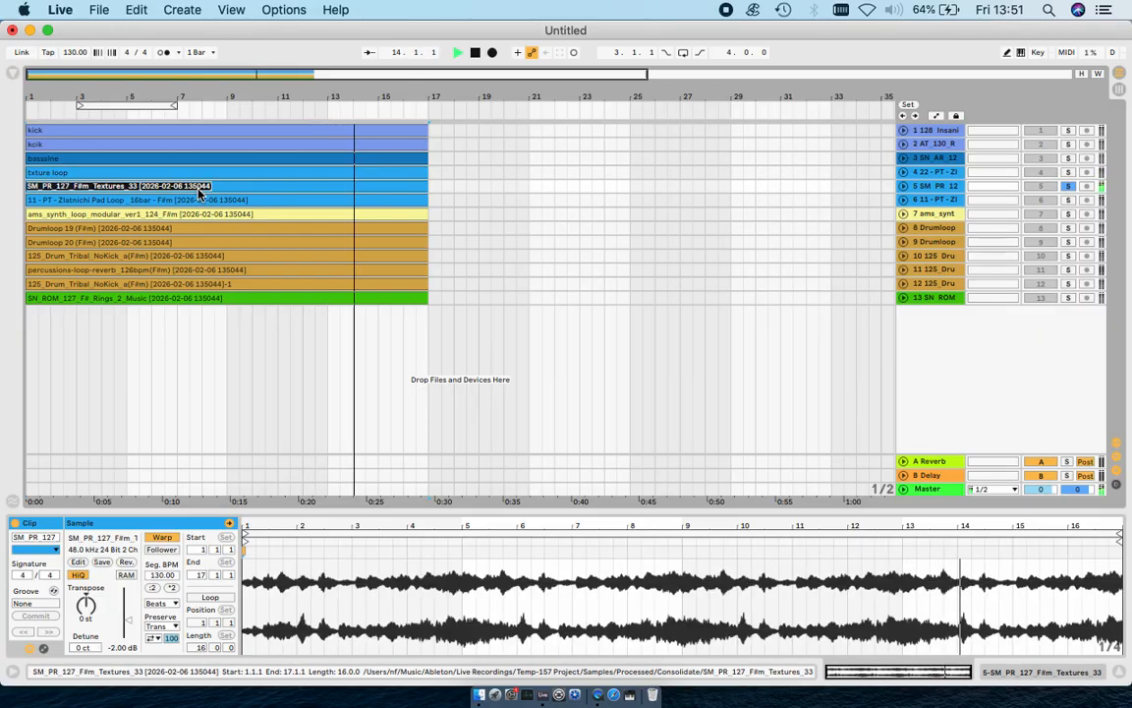
type("xtt pad low")
key("Return")
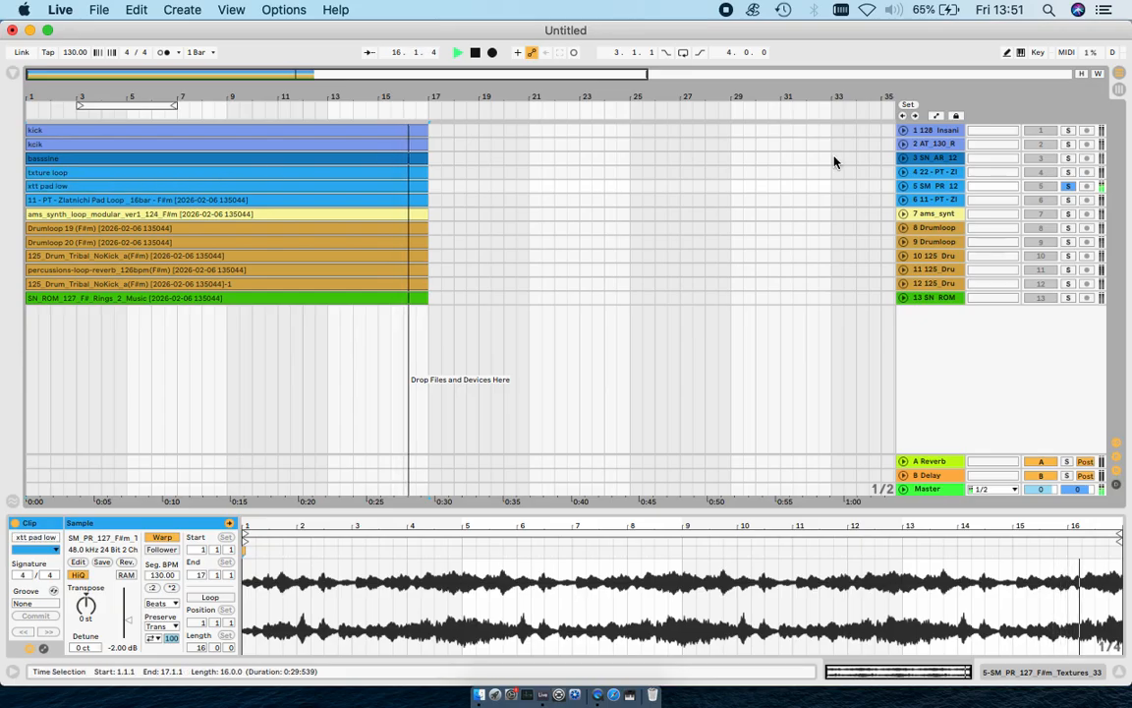
Solo track 6 and rename its Zlatnichi Pad Loop clip as "pad".
left_click(1069, 200)
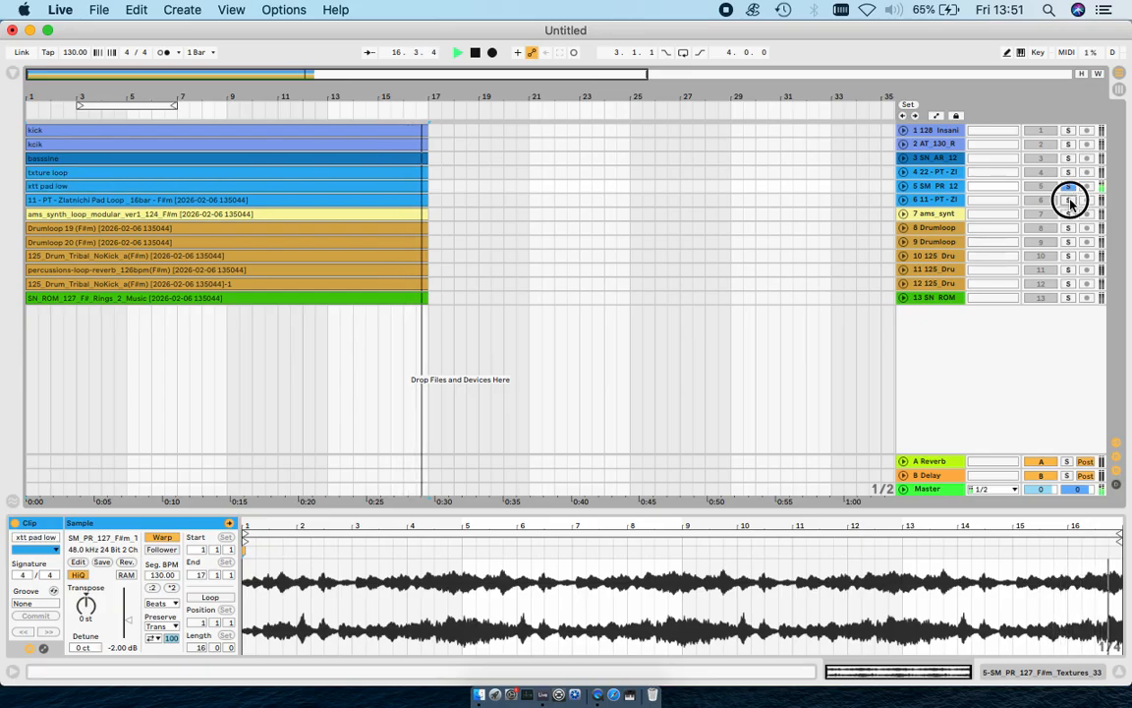
left_click(162, 199)
key("super+r")
type("pad")
key("Return")
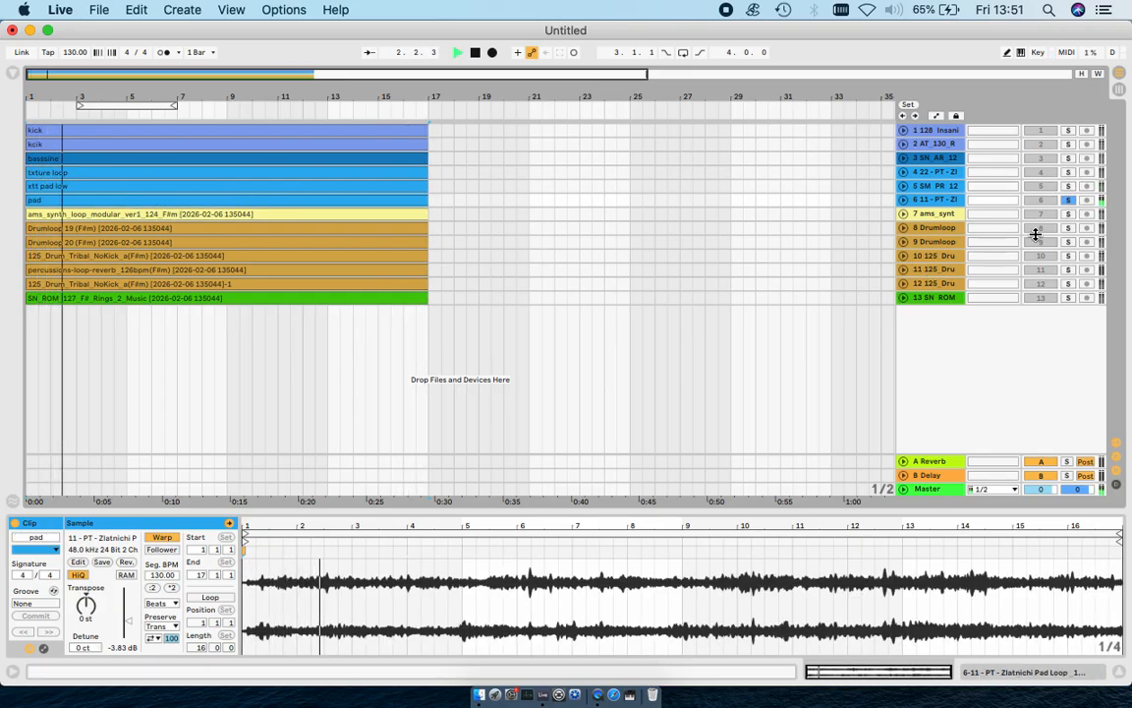
Solo track 7 and rename the track itself as "synth go".
left_click(941, 214)
key("super+r")
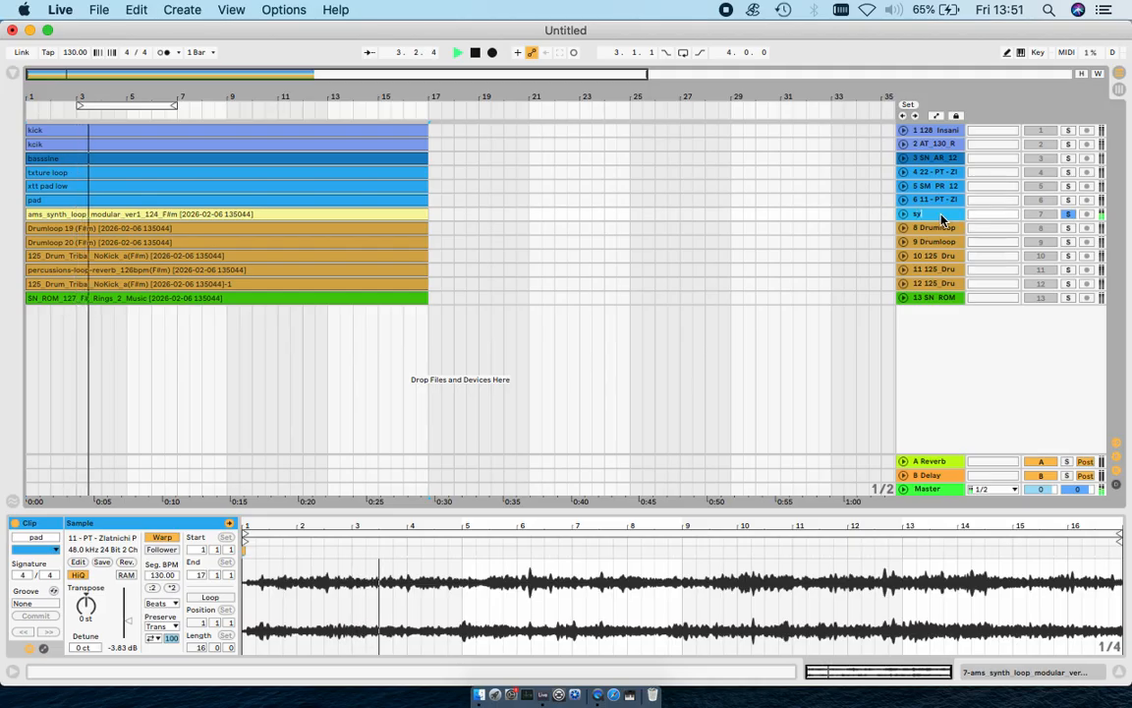
type("synth go")
key("Return")
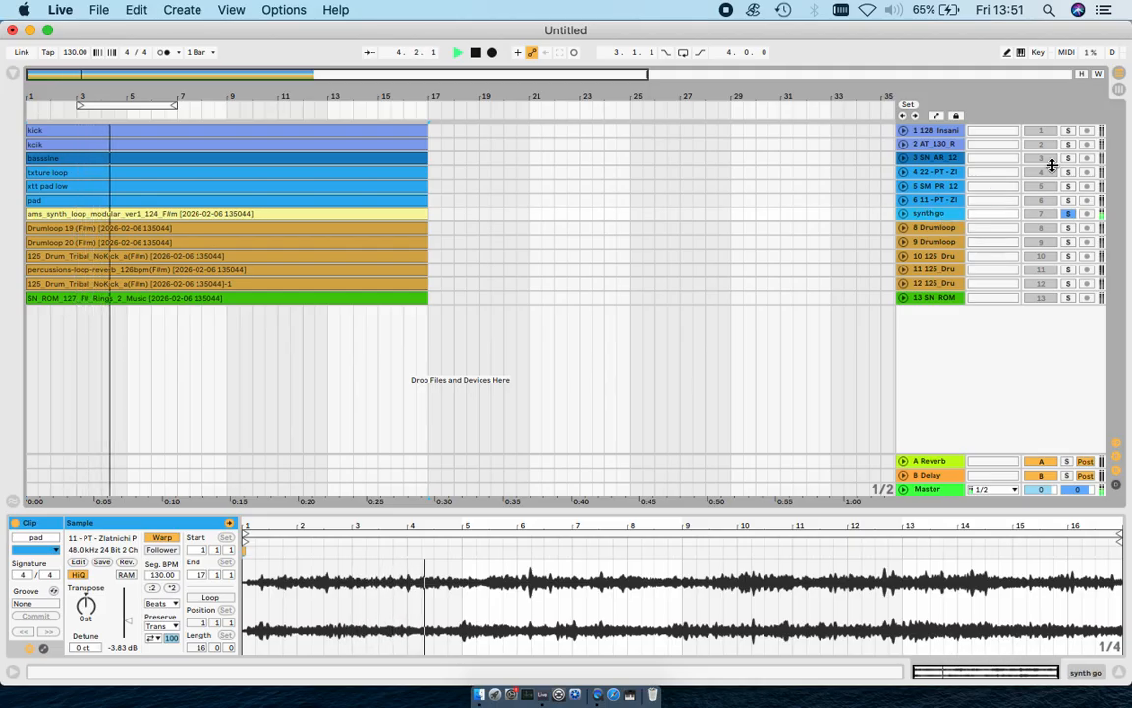
Solo track 8 and rename the ams_synth_loop_modular clip on track 7 as "synth go".
left_click(1070, 228)
left_click(338, 213)
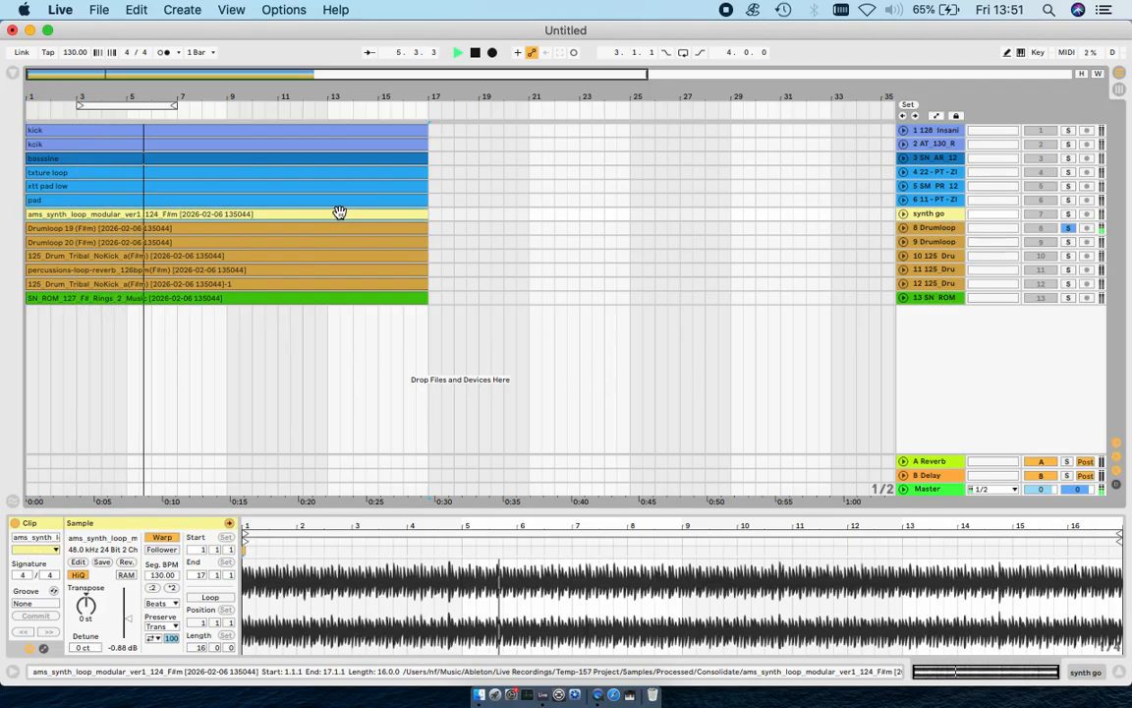
key("super+r")
type("synth")
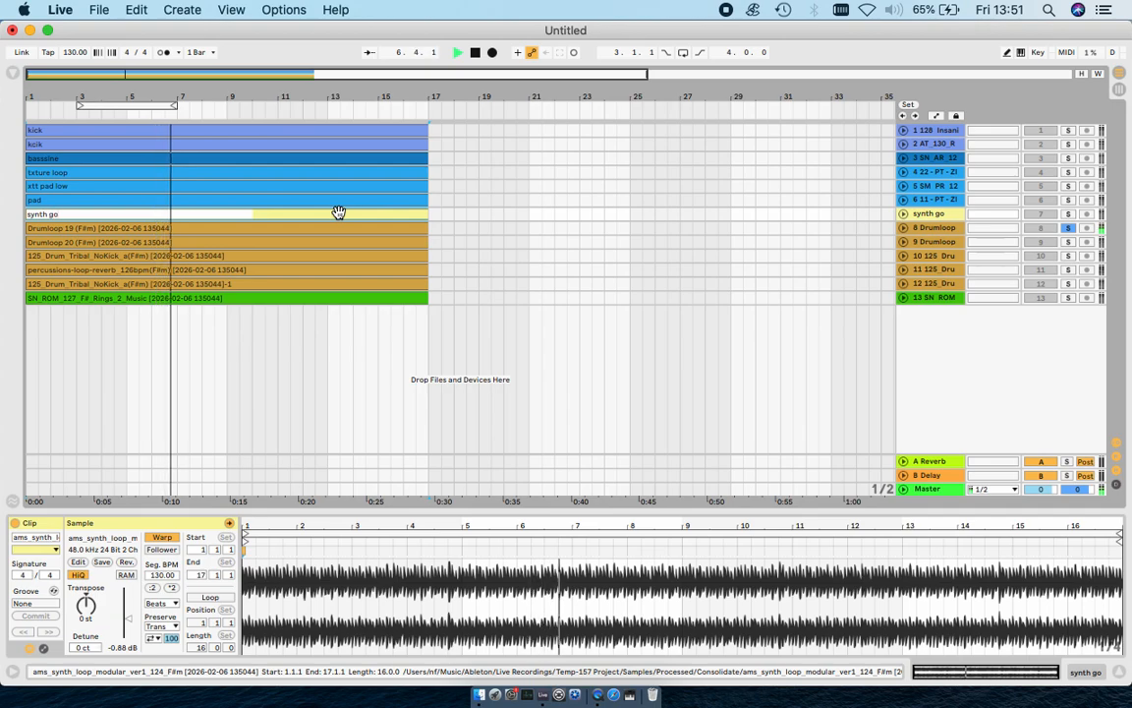
type(" go")
key("Return")
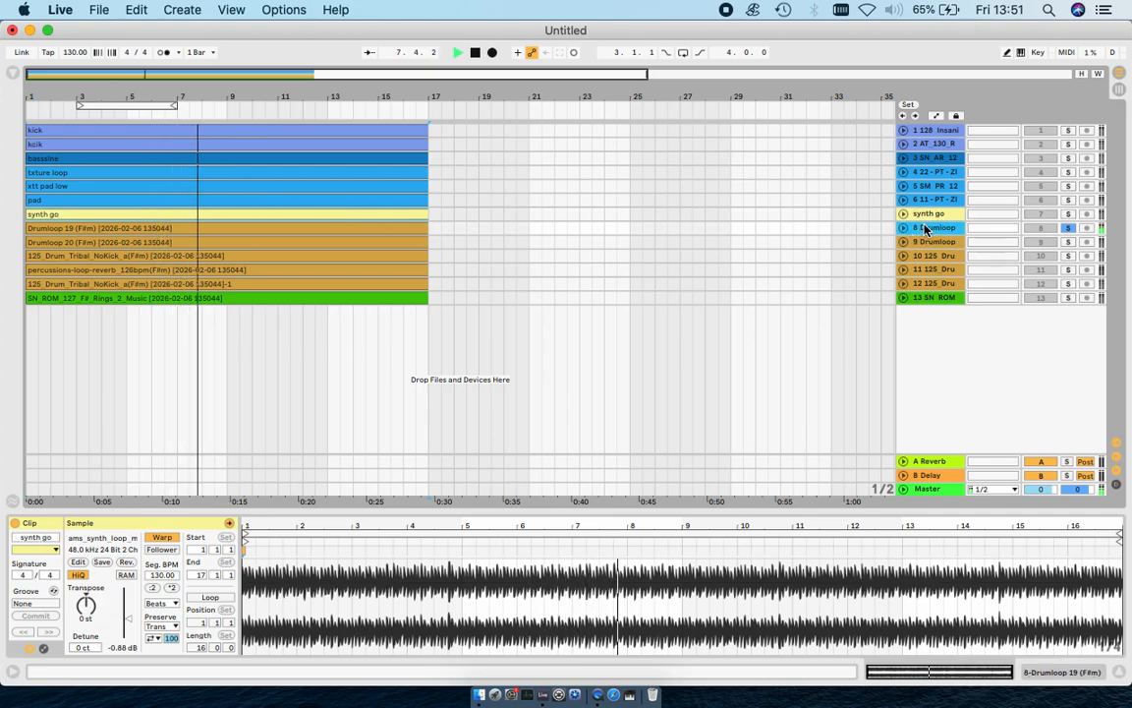
Rename the Drumloop 19 clip on track 8 as "drum".
left_click(145, 228)
key("super+r")
type("drum")
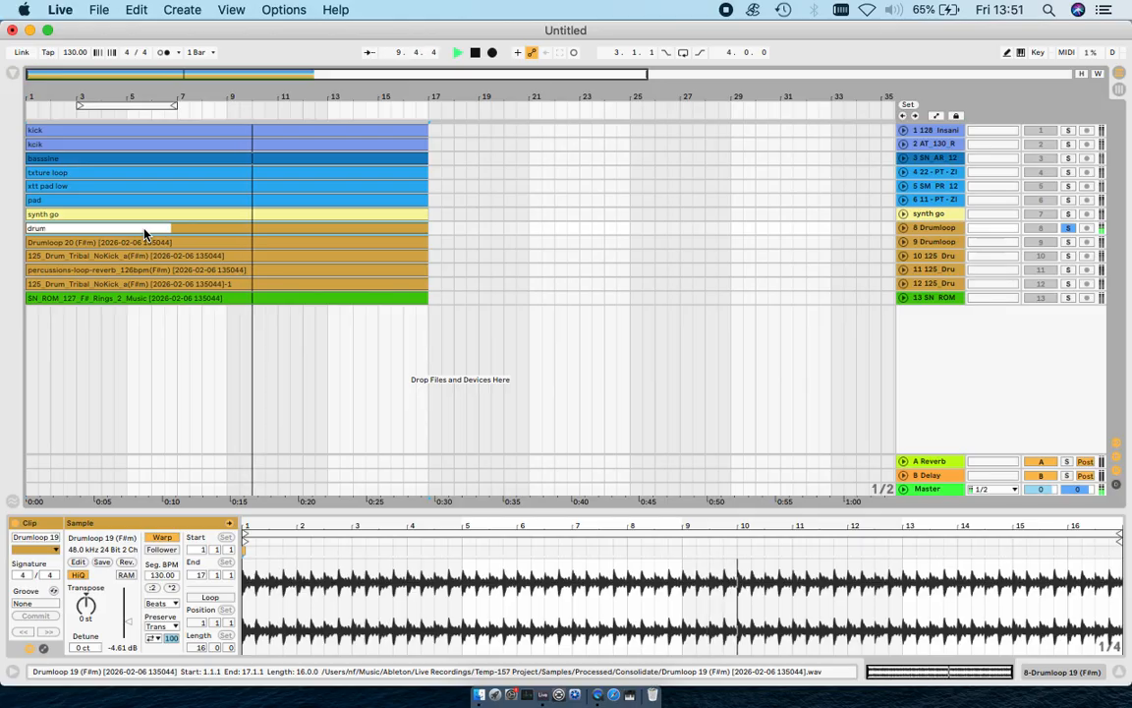
key("Return")
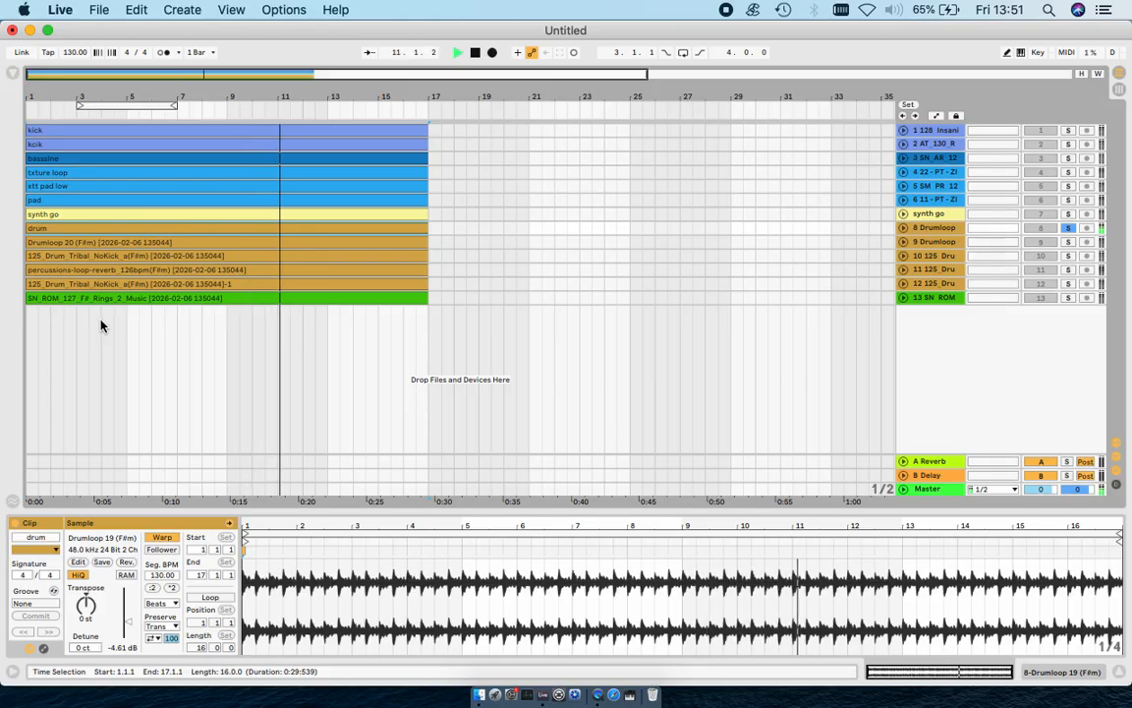
left_click(86, 242)
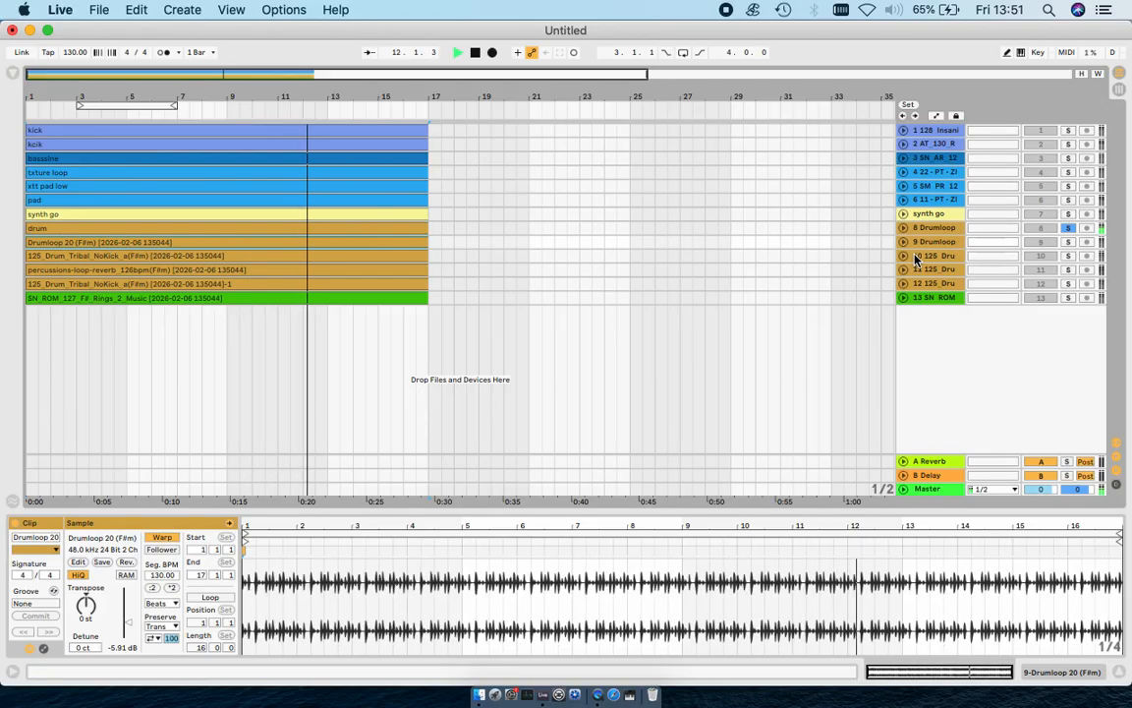
Rename the clip on track 8 as "breakbeat" and the track itself as "break".
left_click(186, 227)
key("super+r")
type("breakbeat")
key("Return")
left_click(924, 227)
key("super+r")
type("break")
key("Return")
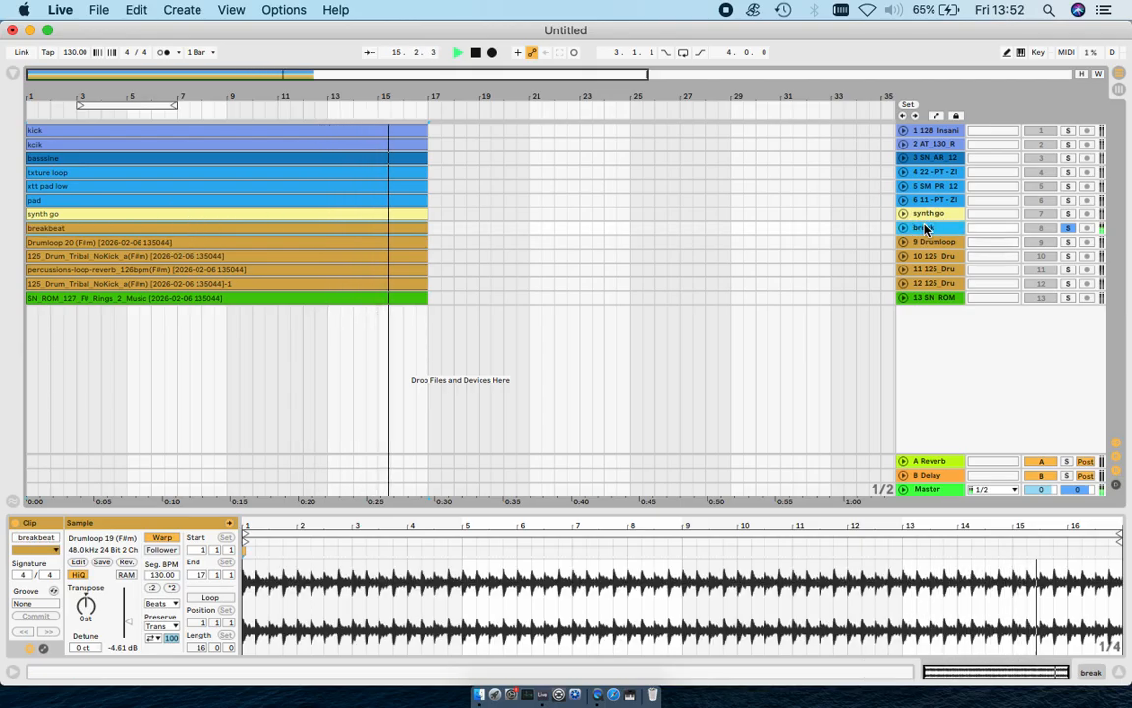
Solo track 9, play it from the start and rename its Drumloop 20 clip as "break drum light".
left_click(245, 245)
key("space")
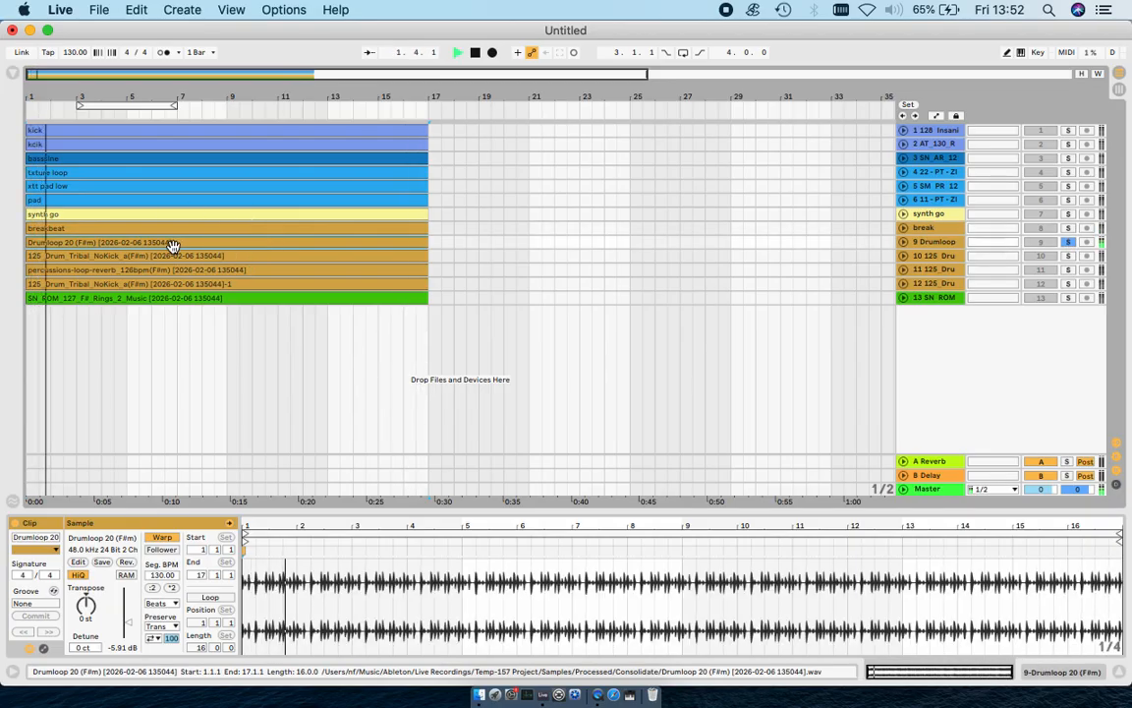
left_click(152, 243)
key("super+r")
type("break drum light")
key("Return")
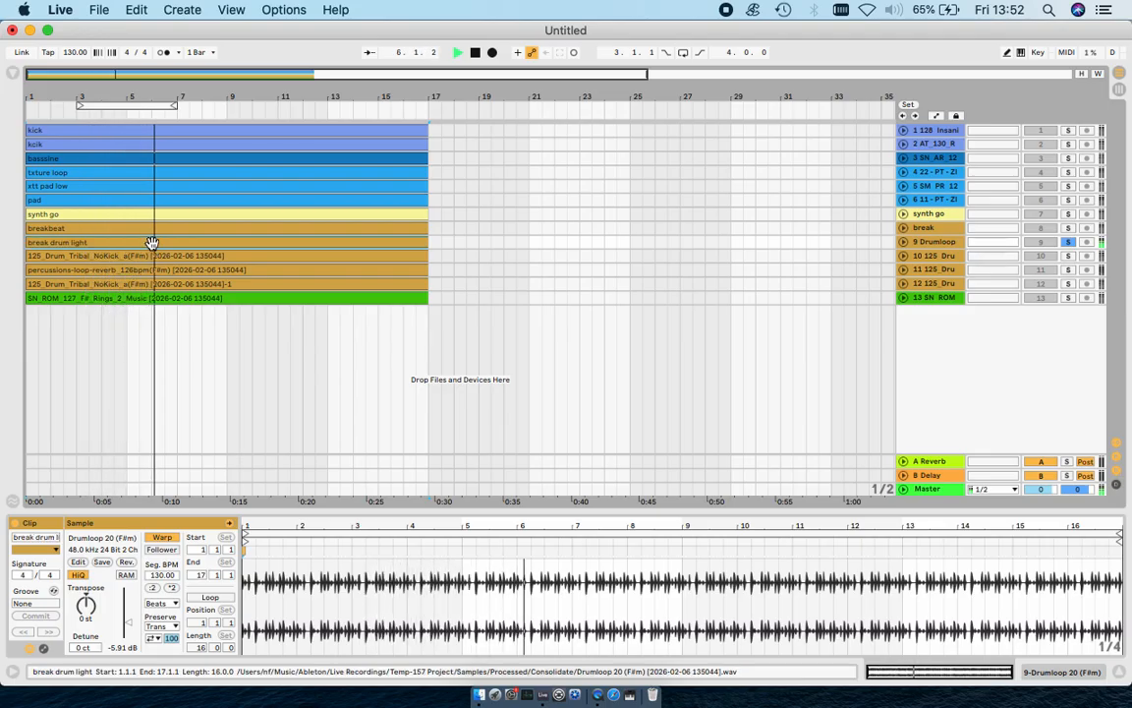
Solo track 10 and rename its 125_Drum_Tribal_NoKick clip as "kit".
left_click(1071, 256)
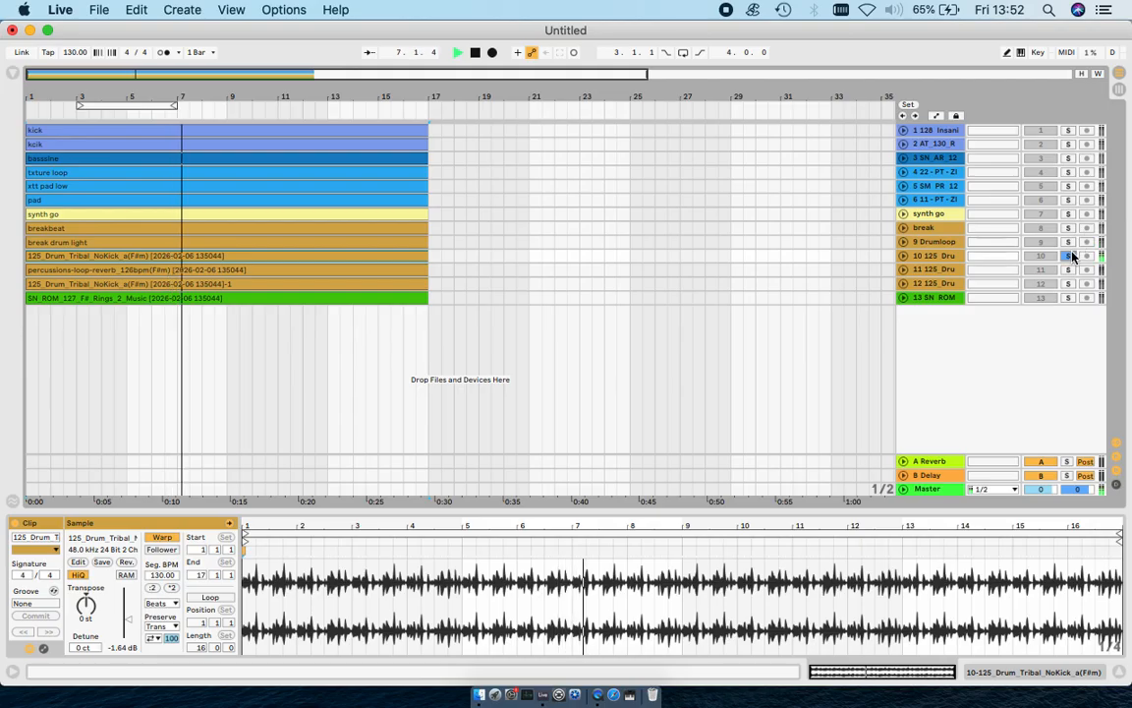
left_click(212, 250)
key("super+r")
type("kit")
key("Return")
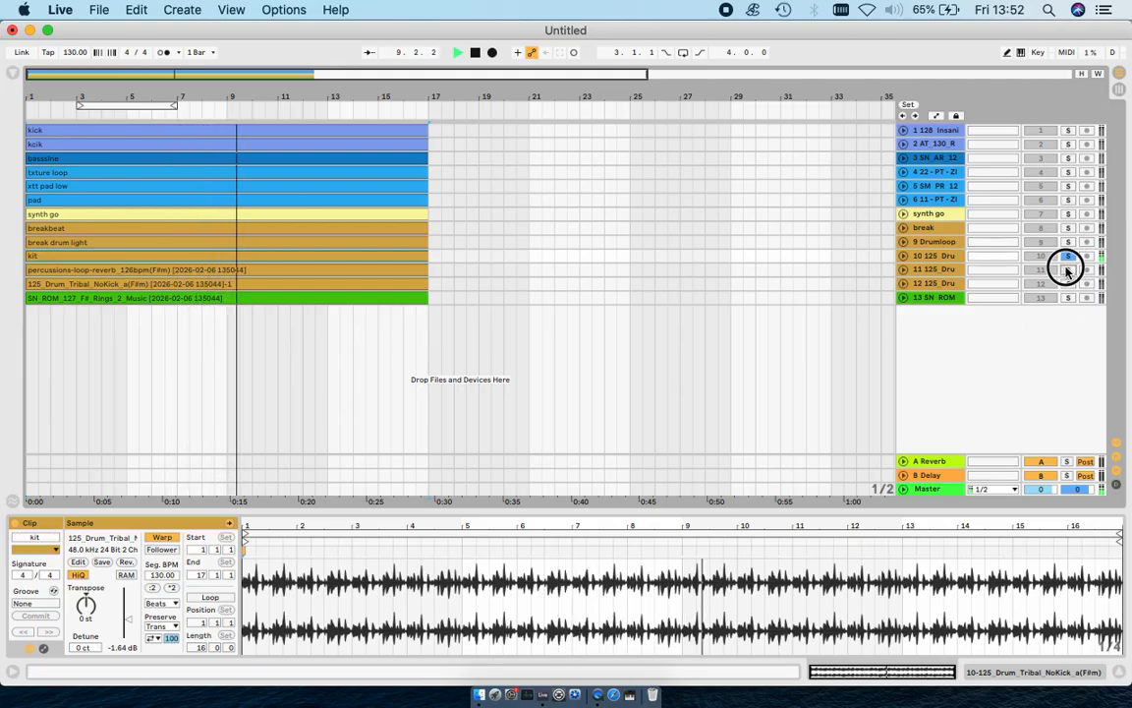
Solo track 11 and rename its percussions-loop-reverb clip as "perc".
left_click(1067, 269)
left_click(182, 270)
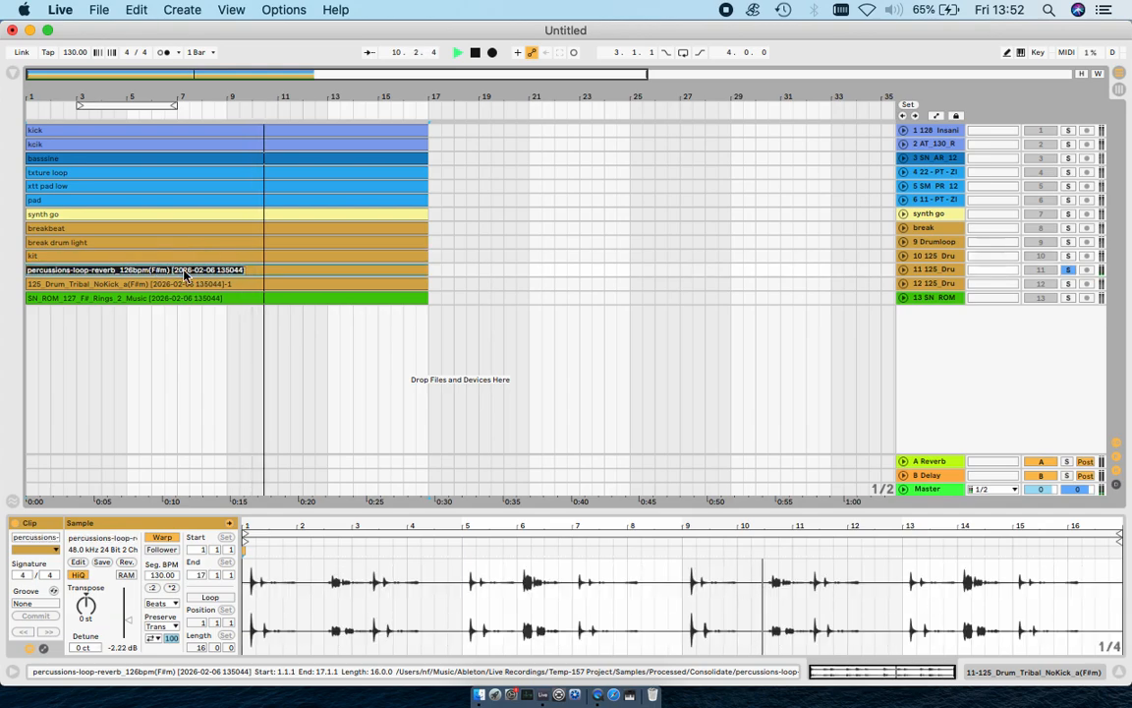
key("super+r")
type("perc")
key("Return")
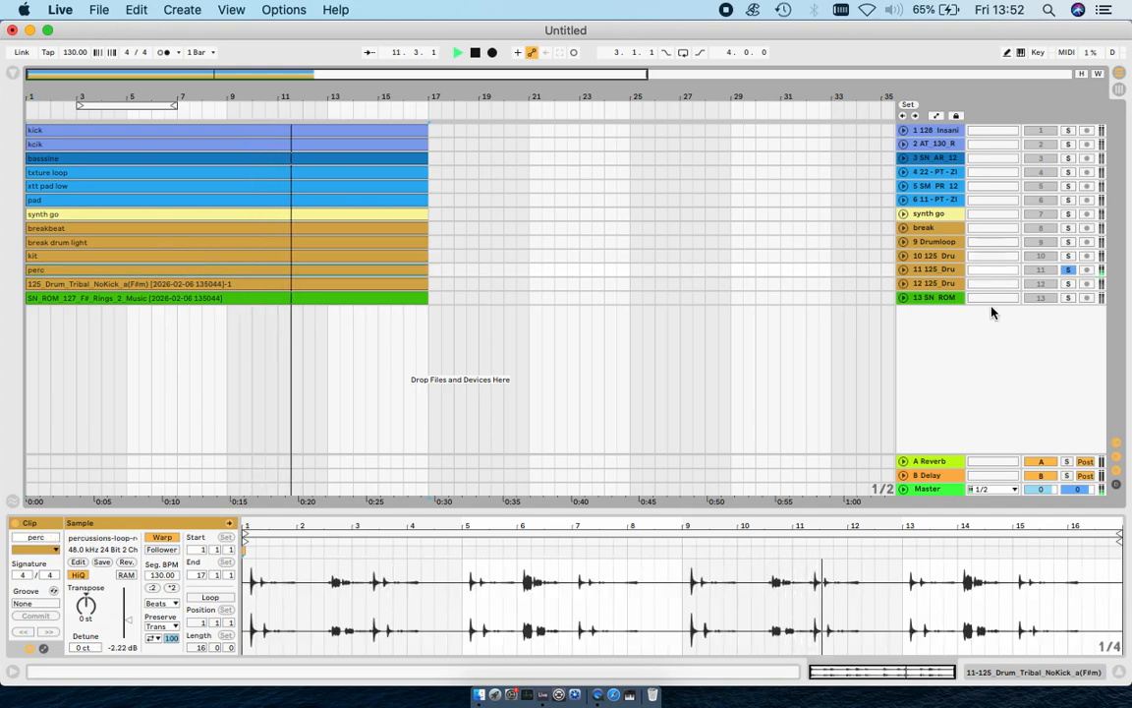
Solo track 12 and rename its 125_Drum_Tribal_NoKick clip as "perc kit".
left_click(1069, 283)
left_click(381, 282)
key("super+r")
type("perc kit")
key("Return")
Solo track 13, rename its SN_ROM_127 Rings clip as "synth 2" and take the track out of solo.
left_click(1068, 297)
left_click(370, 299)
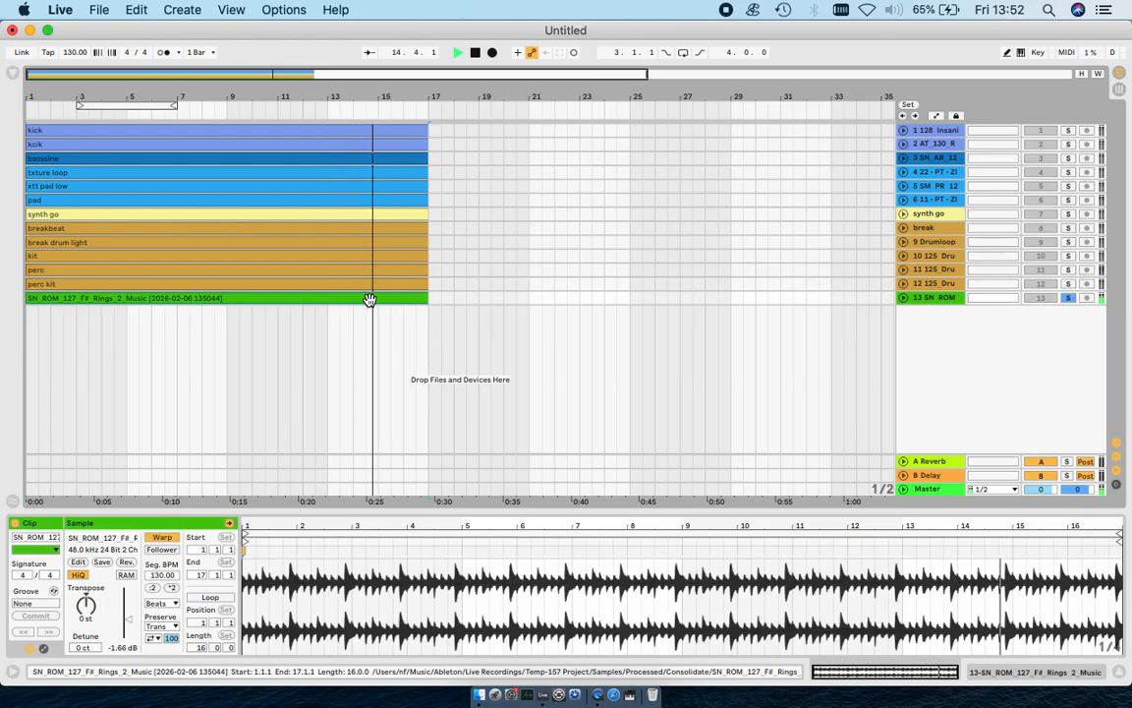
key("super+r")
type("synth 2")
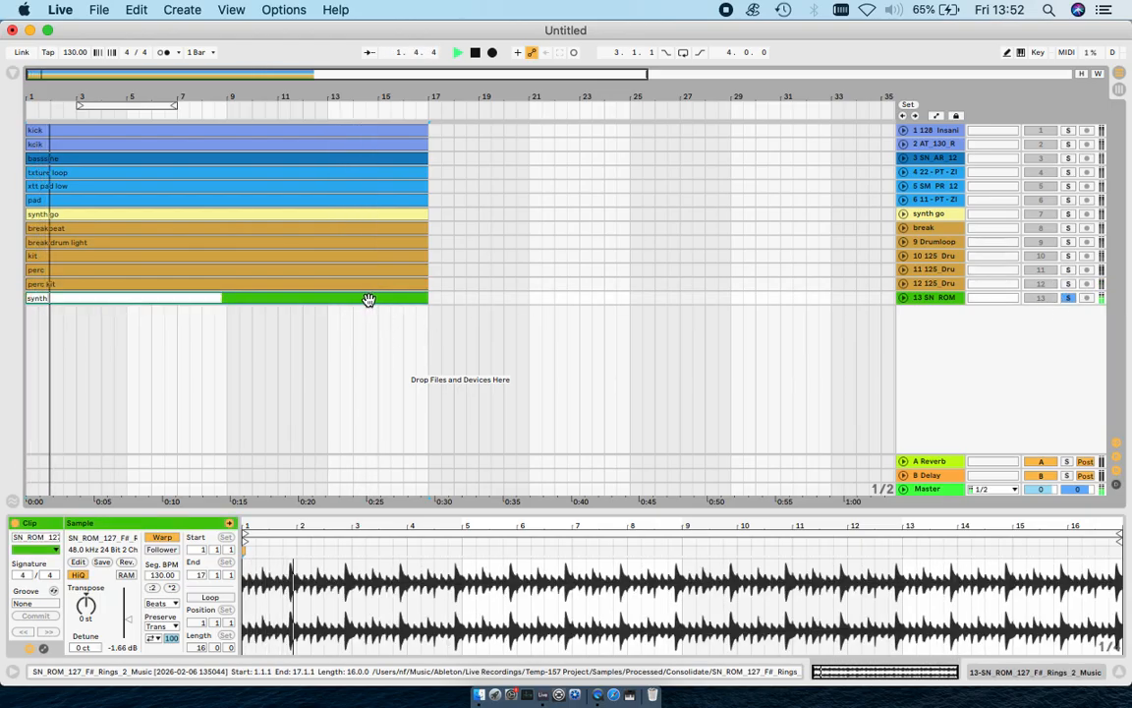
key("Return")
left_click(1069, 297)
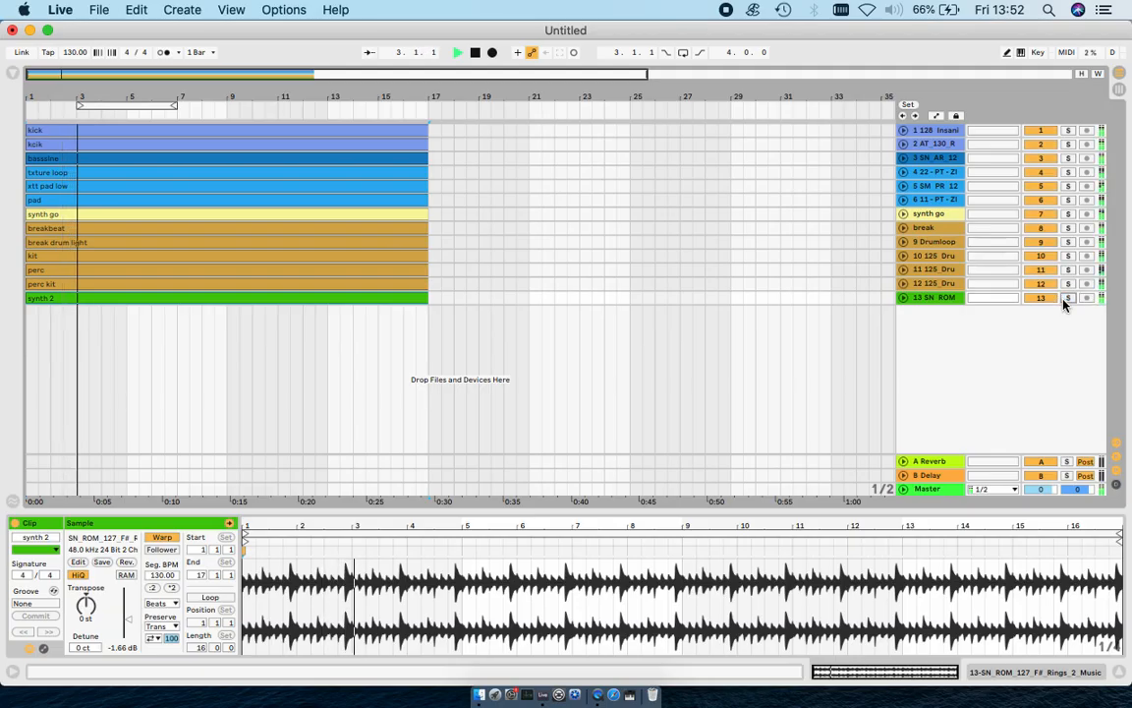
Move the green SN_ROM track with the synth 2 clip directly below the "synth go" track.
key("minus")
mouse_move(930, 215)
left_mouse_down()
mouse_move(929, 293)
mouse_move(930, 207)
mouse_move(932, 216)
left_mouse_up()
left_click(929, 298)
left_click_drag(930, 301, 922, 224)
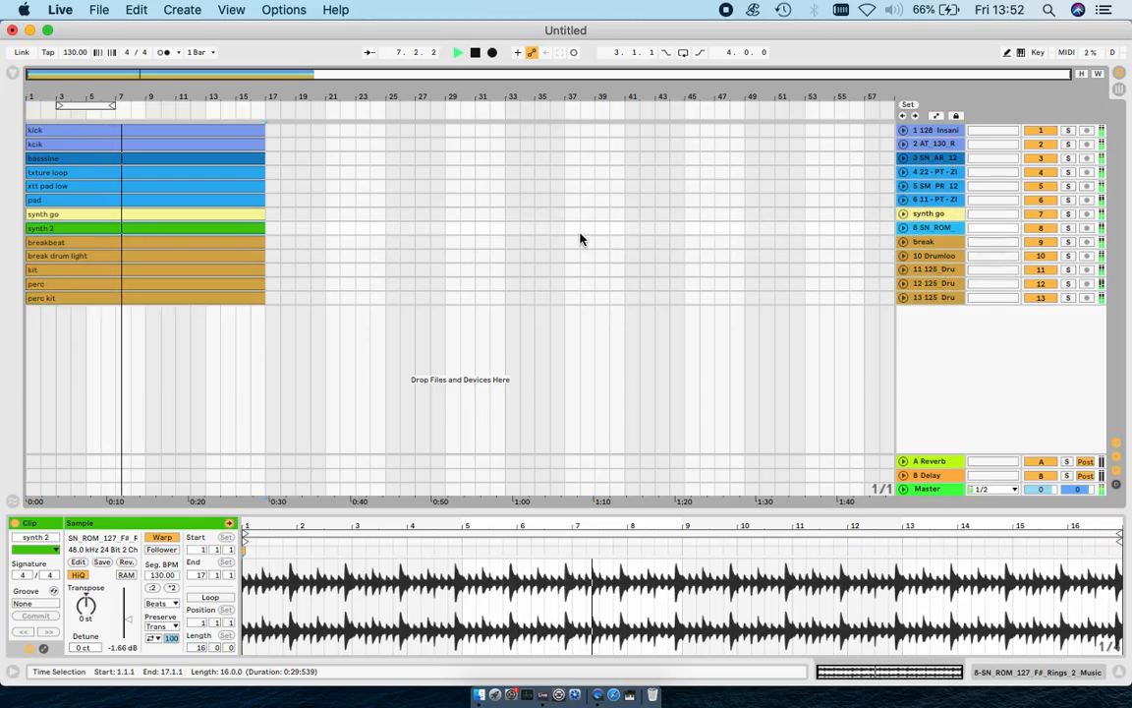
Rename the pad clip on track 6 as "pad f#m".
left_click(185, 296)
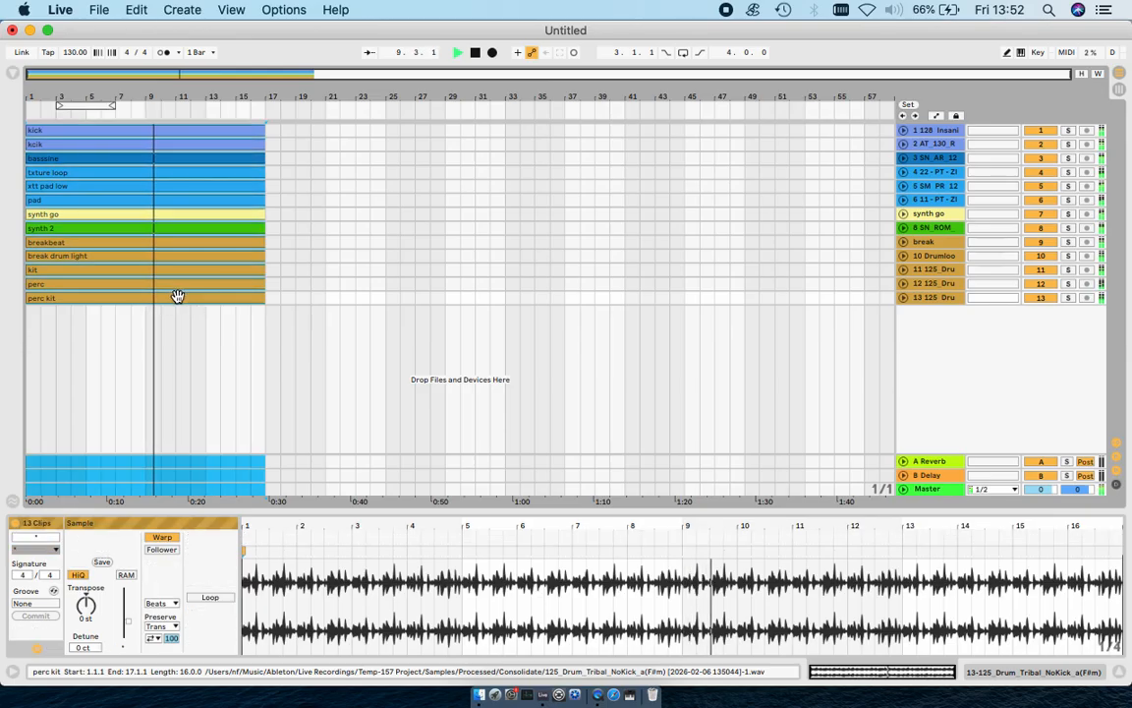
key("super+a")
left_click(178, 297)
scroll(178, 297, "up", 6)
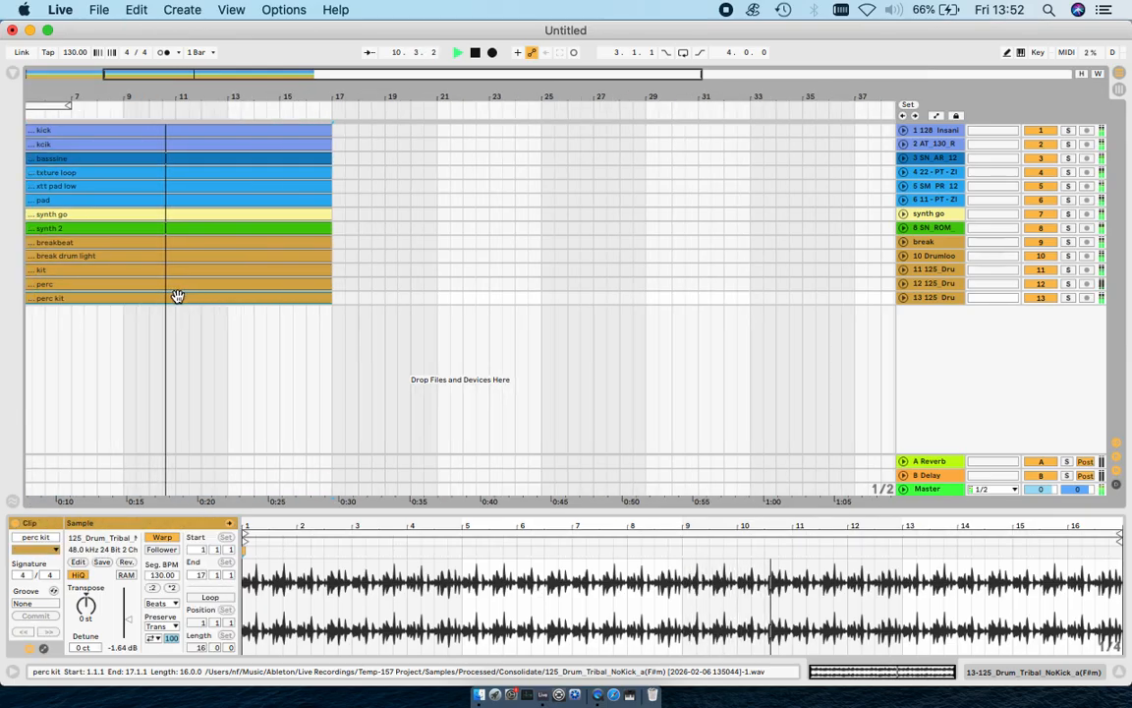
scroll(178, 297, "left", 8)
left_click(65, 199)
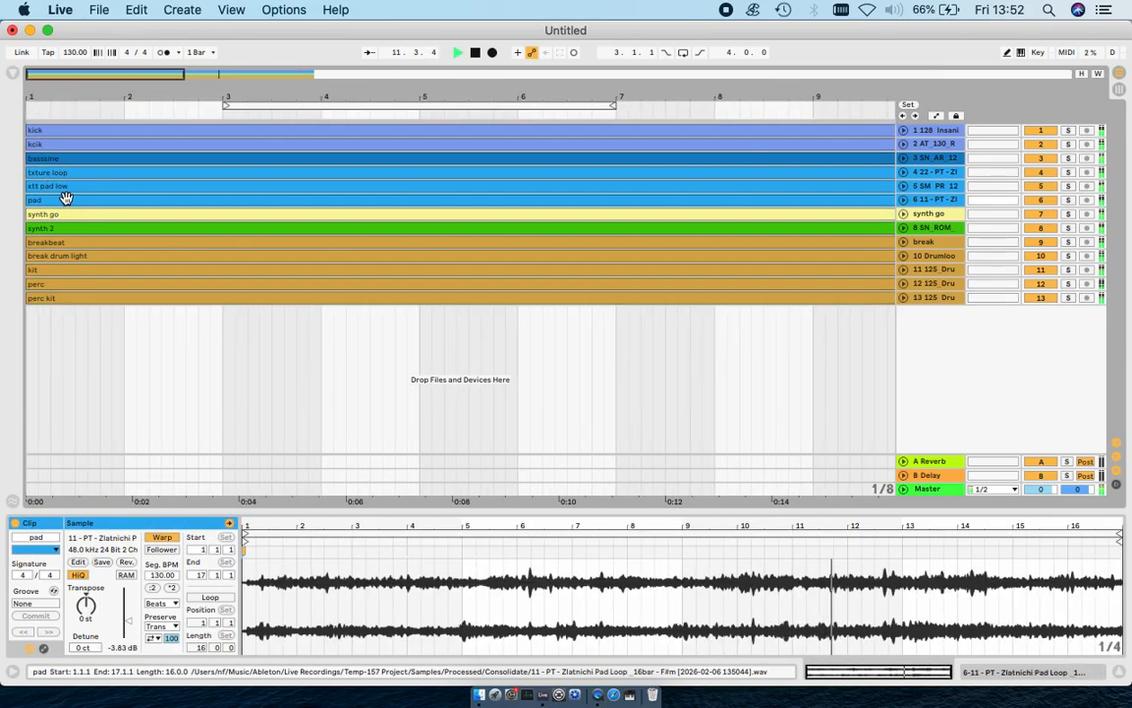
type("f#")
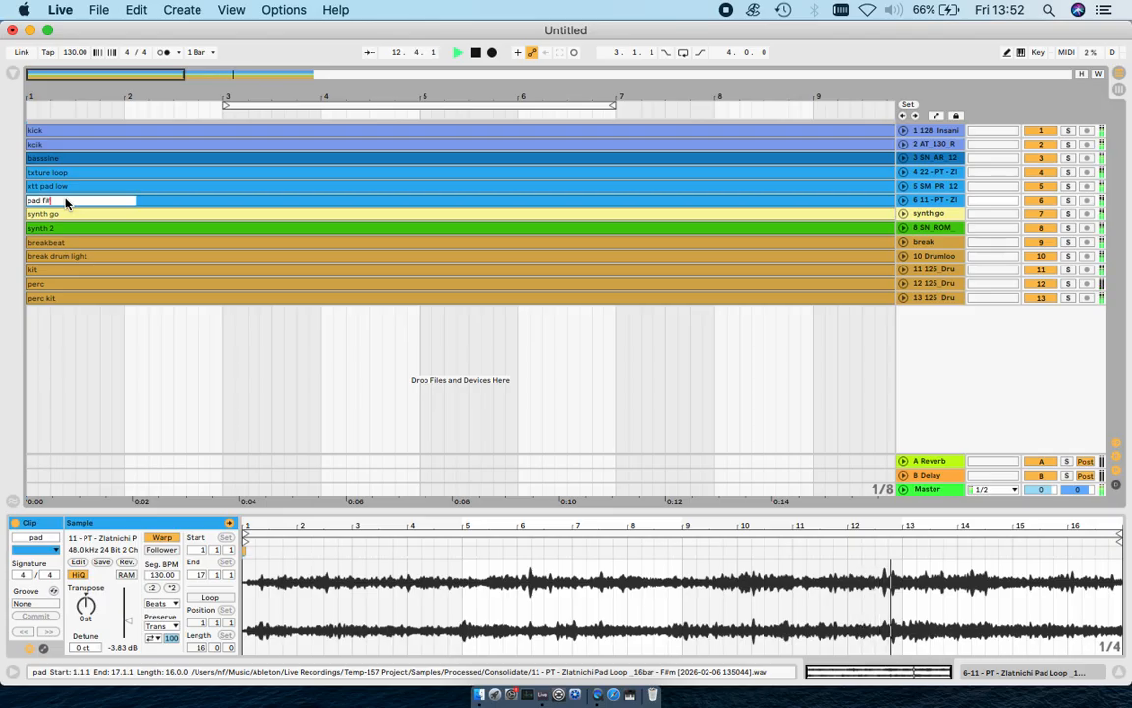
type("m")
key("Return")
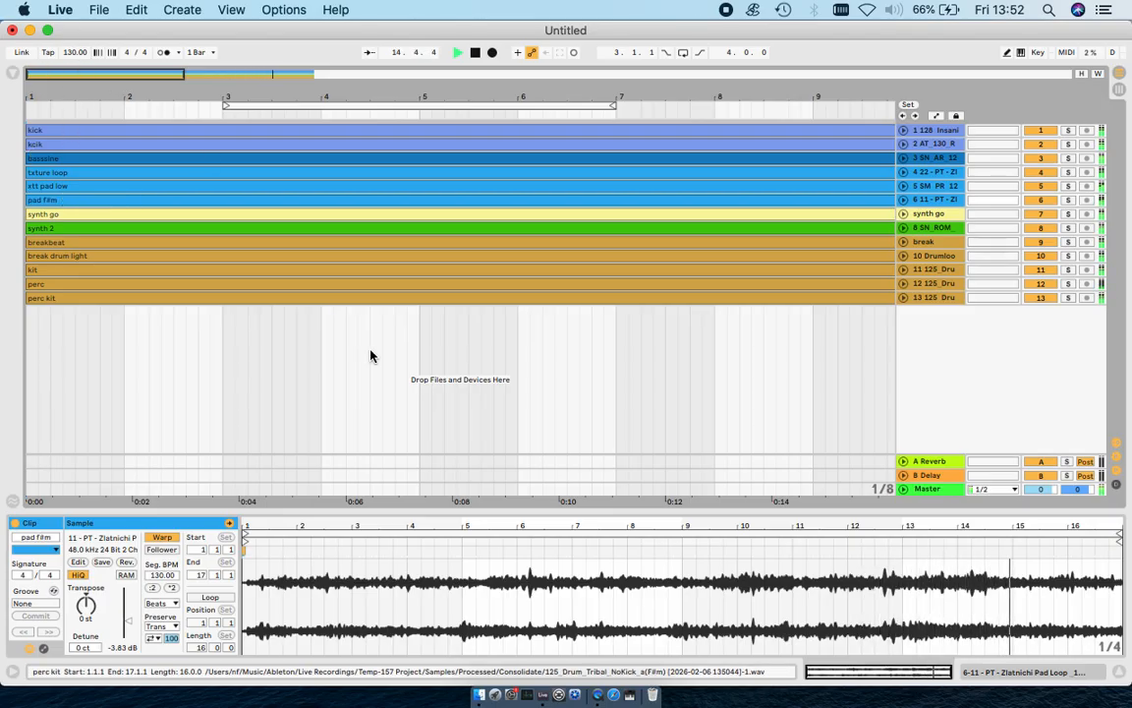
Duplicate the 16-bar block of clips on all 13 tracks repeatedly until the arrangement reaches bar 257.
scroll(365, 344, "down", 5)
left_click(211, 298)
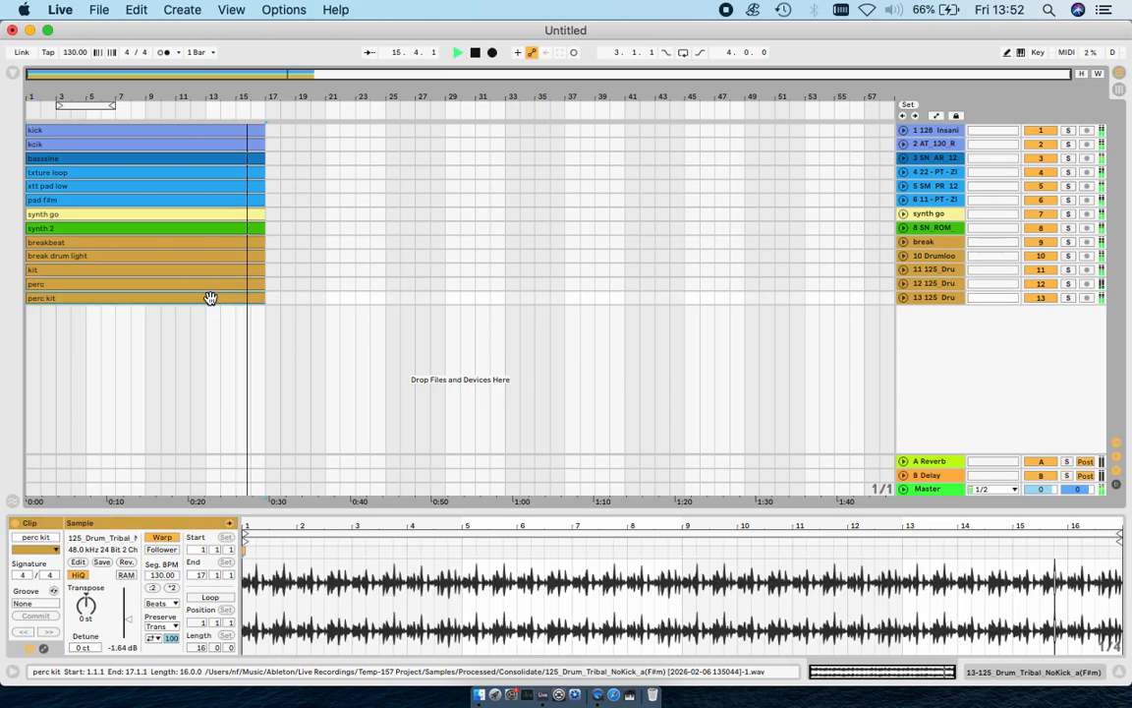
left_click(222, 130, "shift")
key("super+d")
key("super+d")
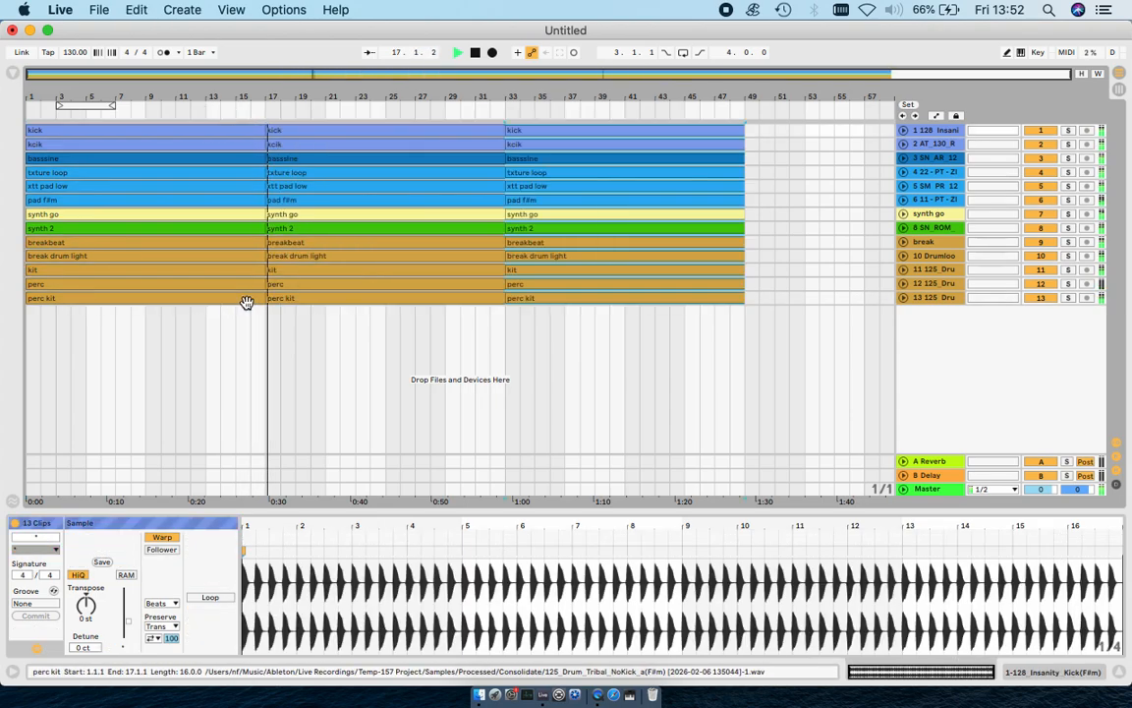
key("super+d")
key("super+d")
key("super+d")
key("super+d")
key("super+d")
key("super+d")
key("super+d")
key("super+d")
key("super+d")
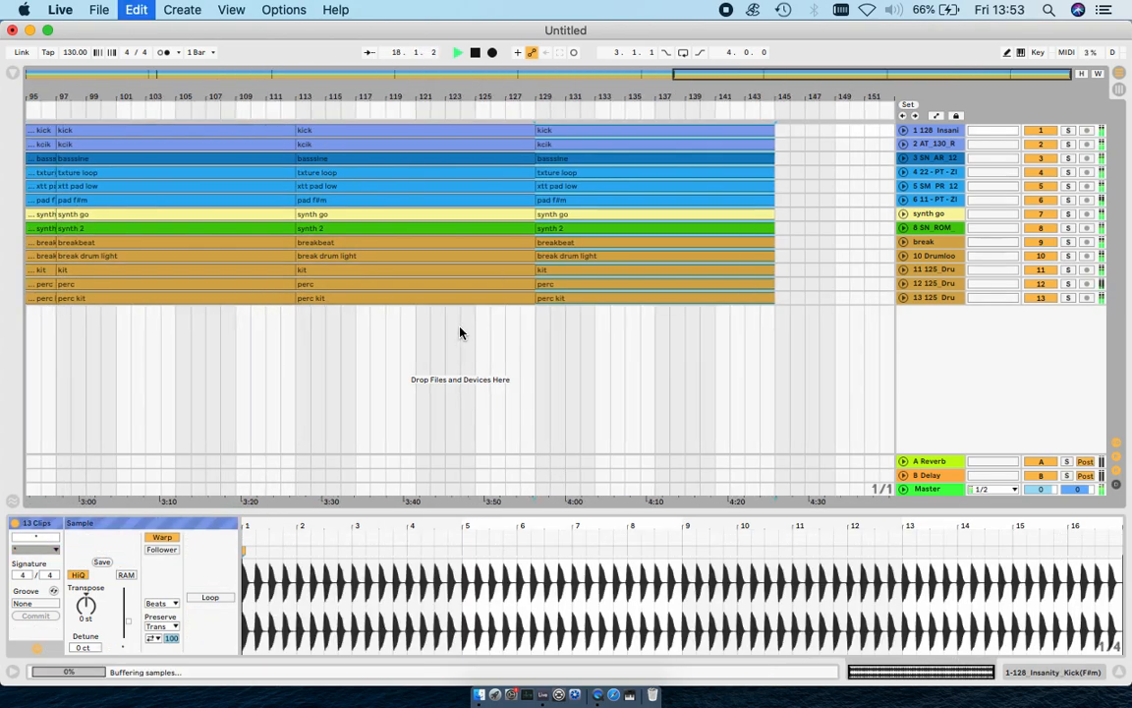
key("super+d")
key("super+d")
key("super+d")
key("super+d")
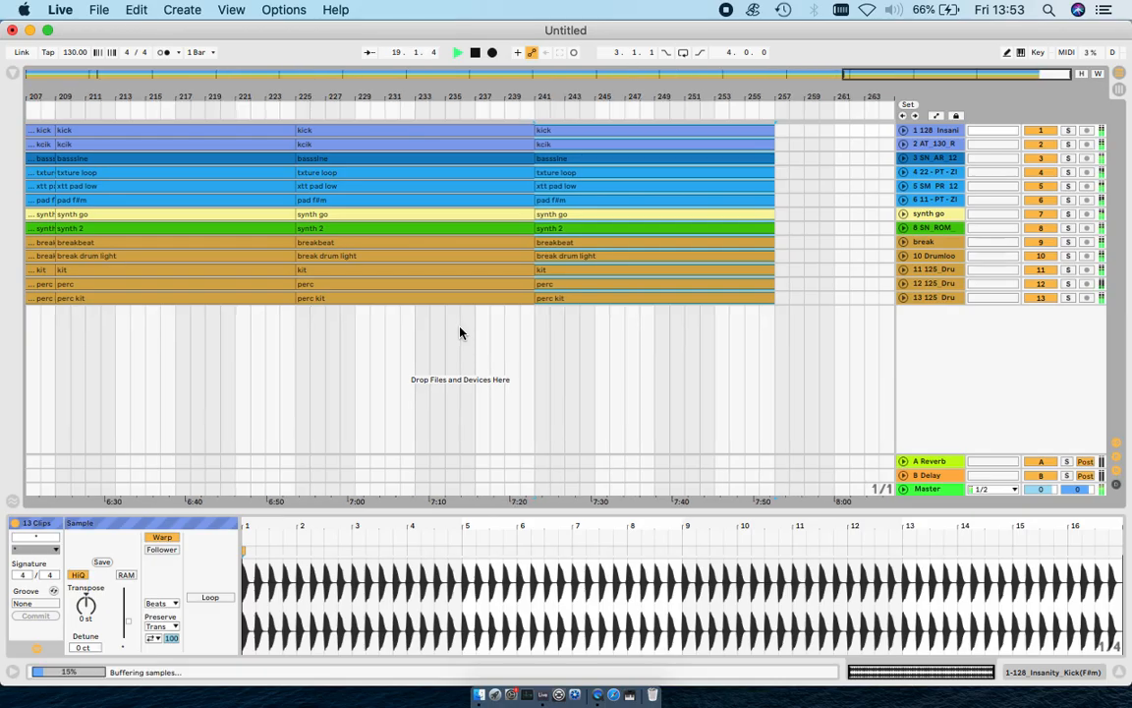
key("w")
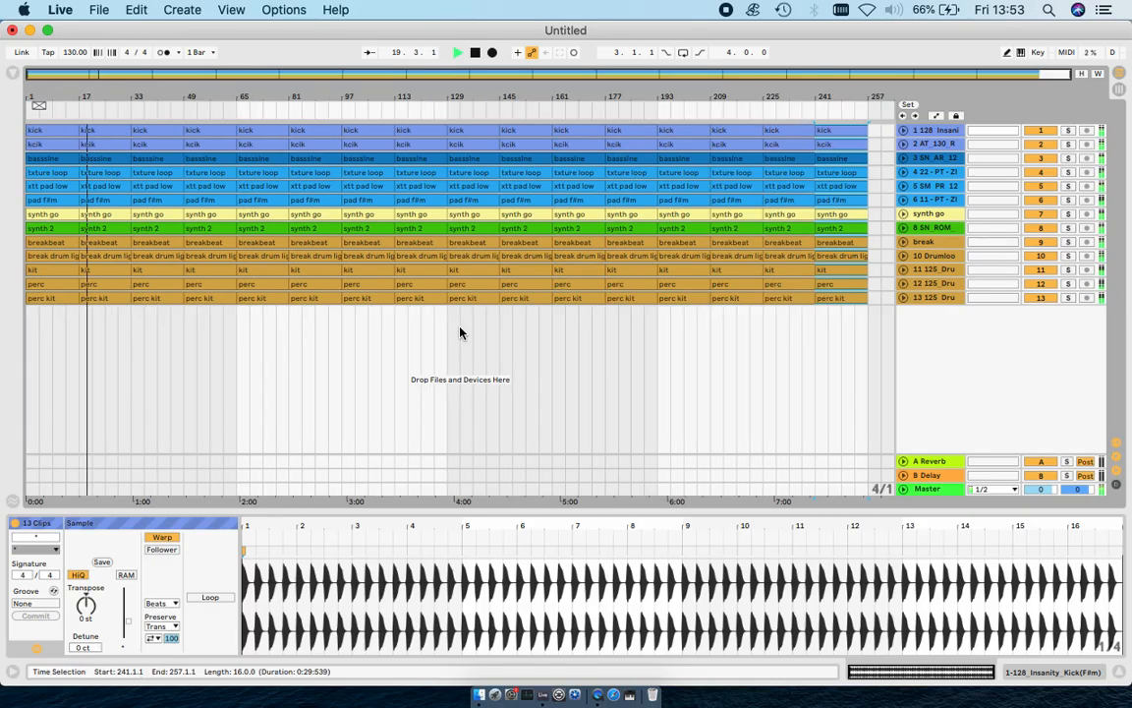
Mute tracks 9 and 10, and delete the break drum light clip at bar 1 and the breakbeat clips at bars 1 and 17.
left_click(76, 328)
key("plus")
key("plus")
key("plus")
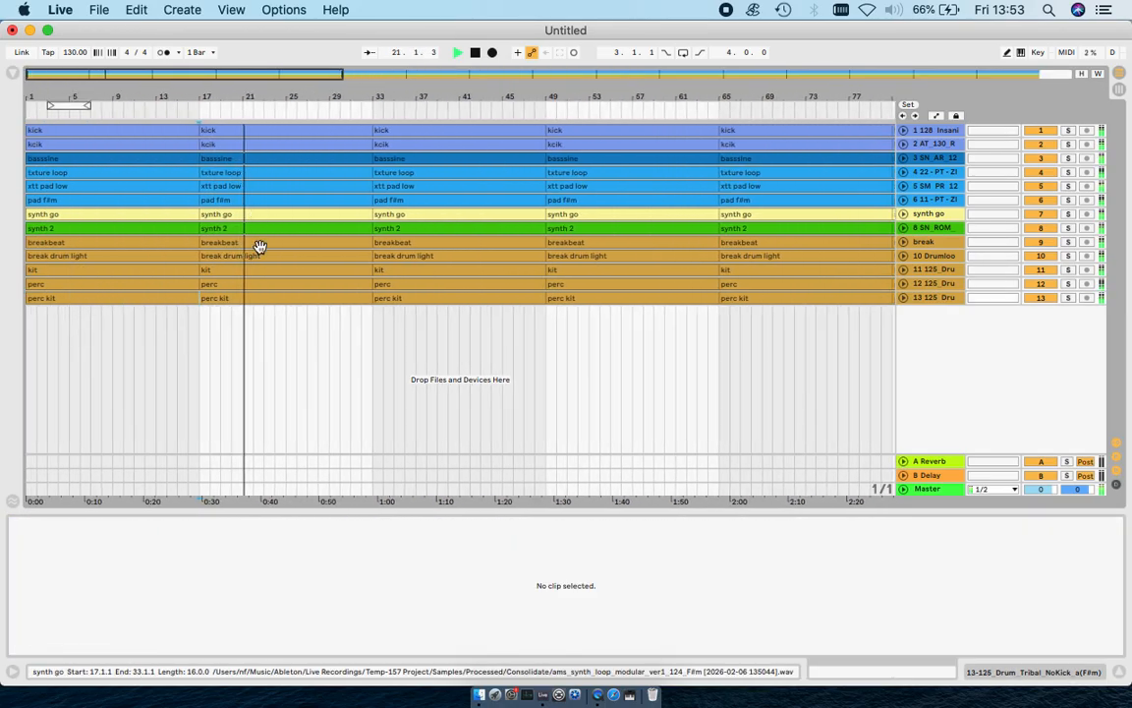
left_click(156, 298)
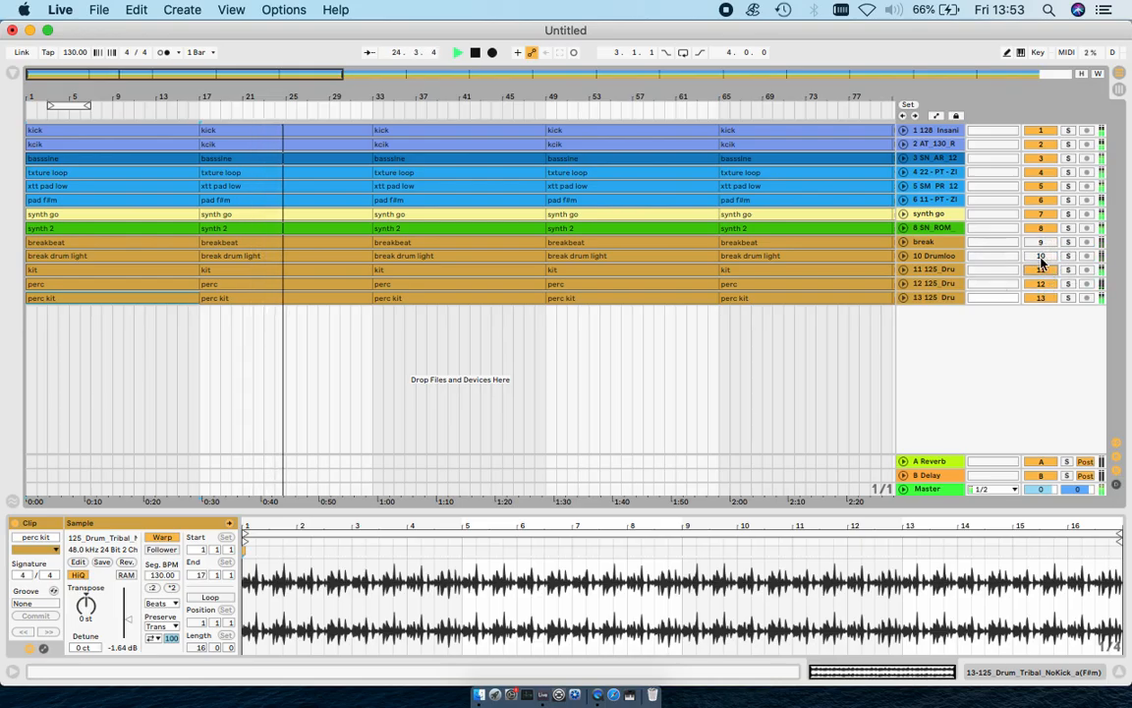
left_click(174, 256)
key("Delete")
left_click(187, 244)
key("Delete")
left_click(211, 244)
key("Delete")
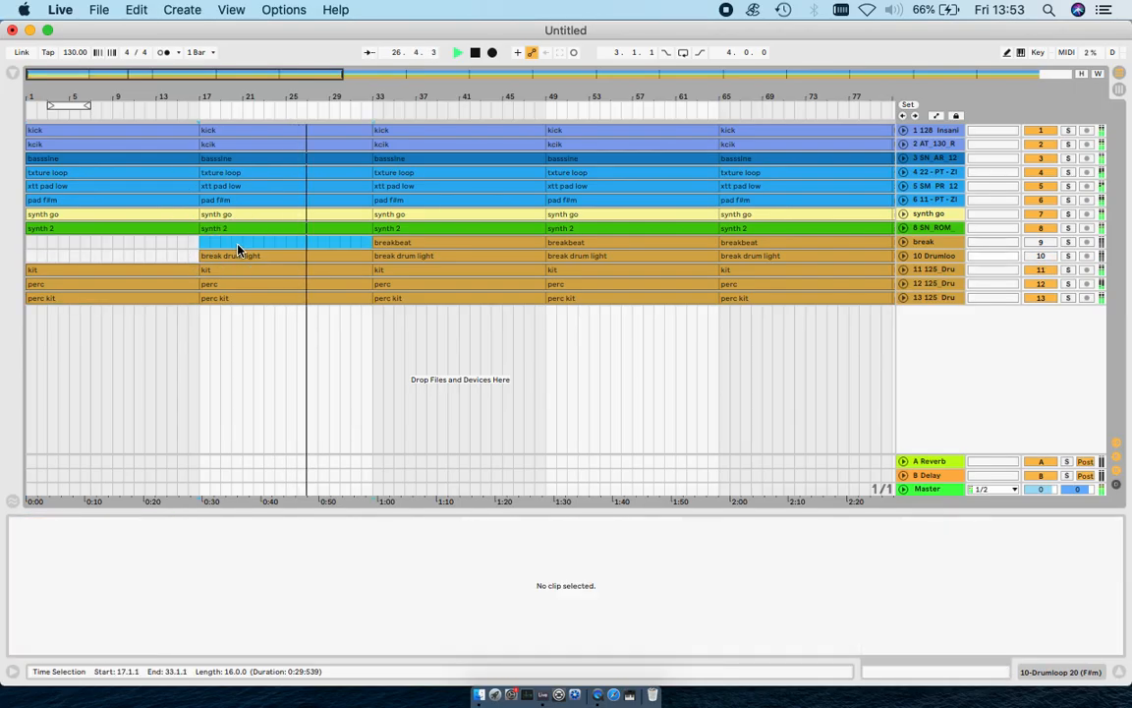
Activate the two break tracks and shorten the clips before bar 33 so the kick ends at bar 31 and the kcik at bar 29.
left_click(1030, 243)
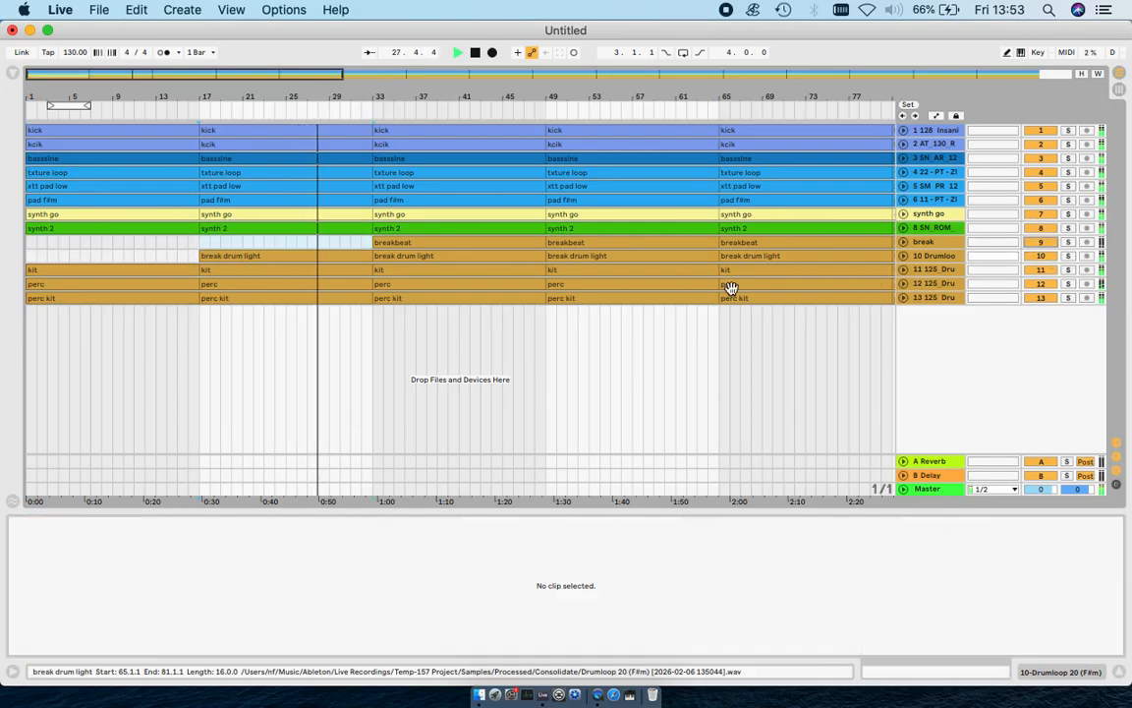
left_click(372, 245)
scroll(373, 245, "up", 5)
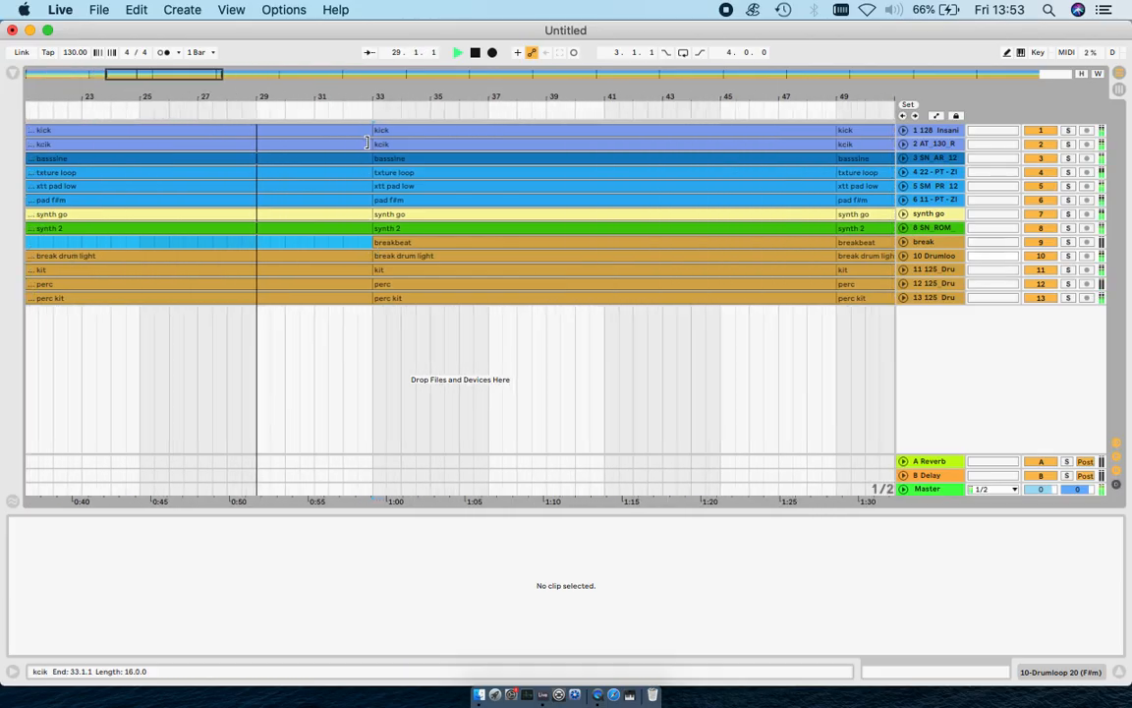
left_click(363, 145)
left_click_drag(364, 147, 255, 145)
left_click_drag(368, 129, 318, 129)
scroll(316, 128, "down", 10)
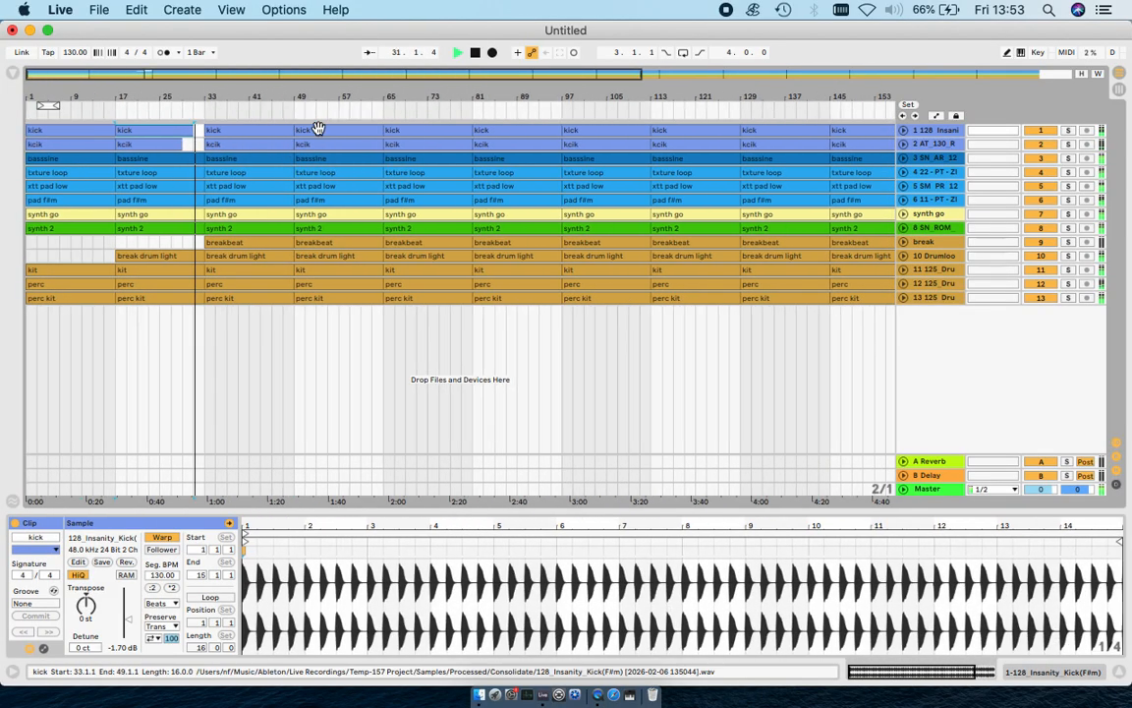
Replace the kick and kcik clips from bar 33 to 65 with a duplicate of the bar 1–33 kick pattern.
left_click(145, 142)
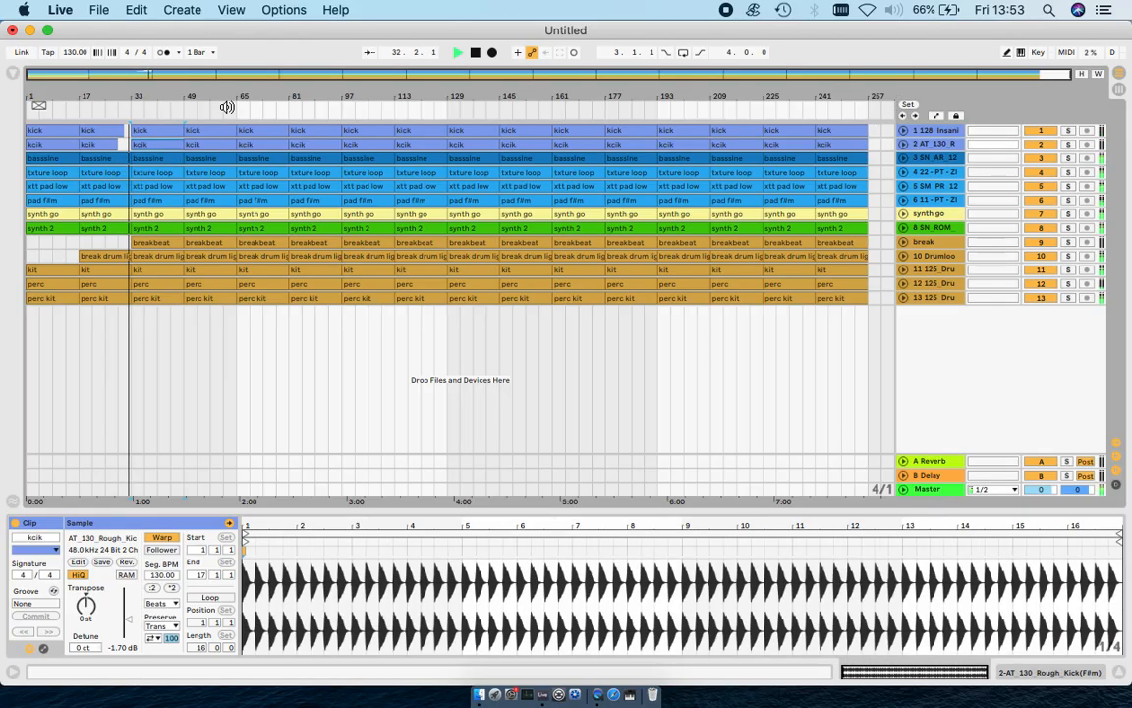
key("Delete")
mouse_move(215, 127)
left_mouse_down()
mouse_move(146, 150)
mouse_move(2, 134)
left_mouse_up()
key("super+d")
left_click(127, 143)
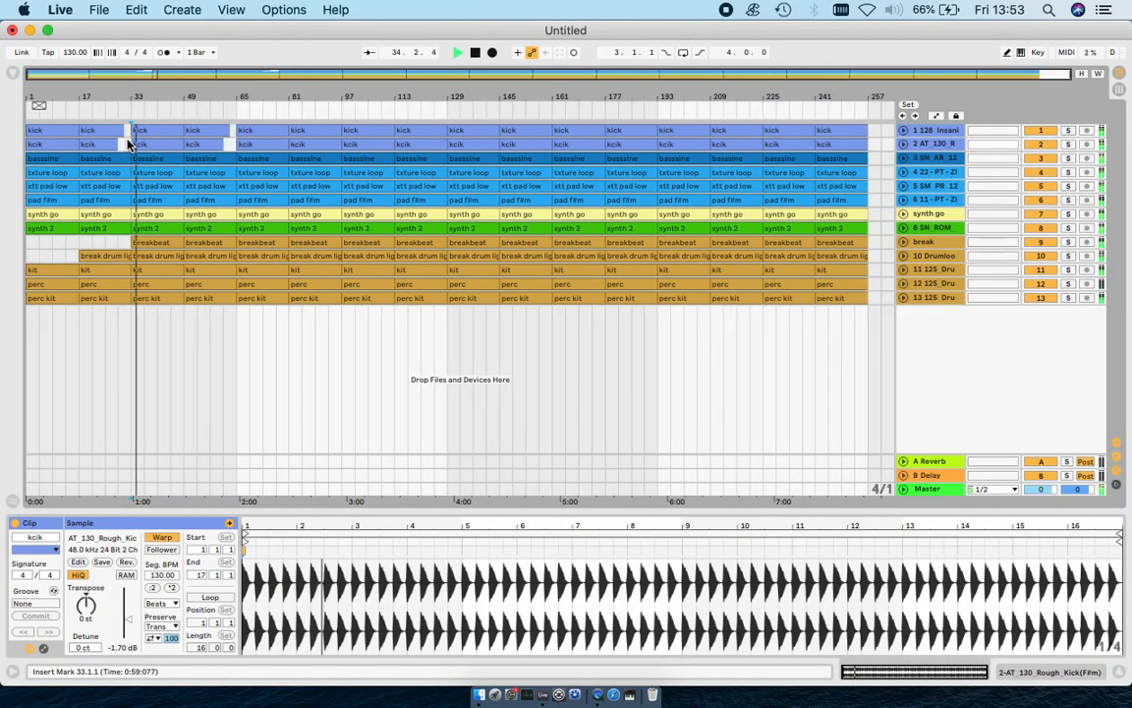
Delete the kick and kcik clips from bar 65 onward and duplicate the bar 1–65 kick pattern into bars 65–129.
left_click(263, 145)
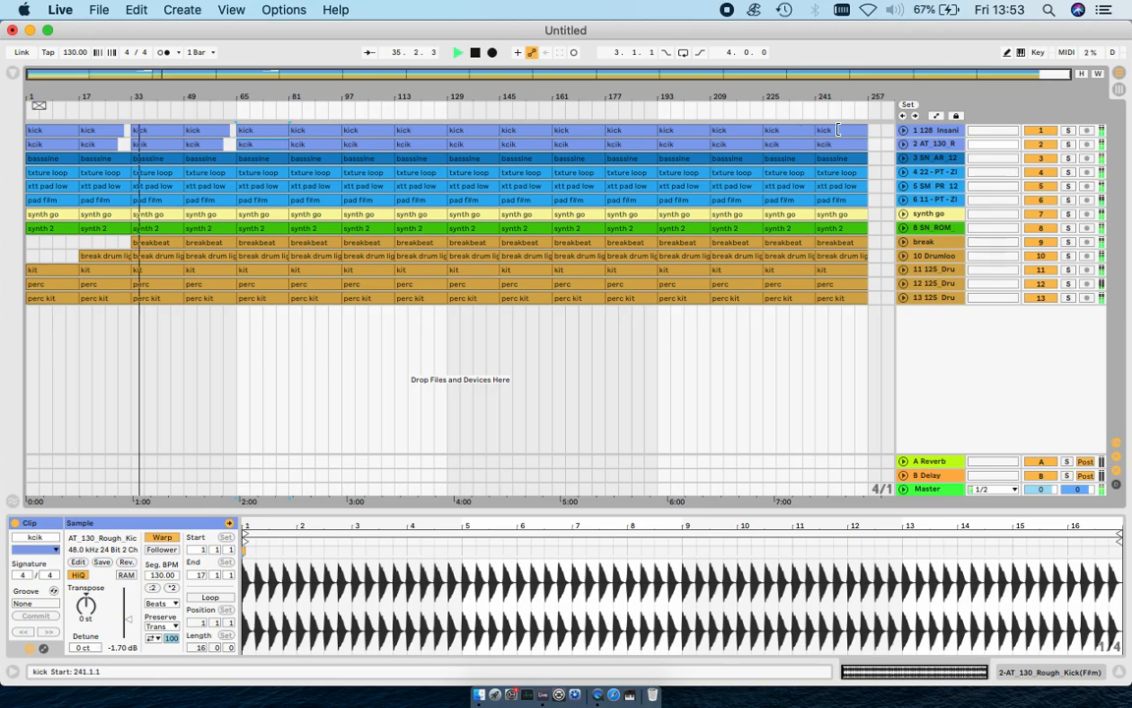
key("Delete")
left_click_drag(239, 145, 5, 138)
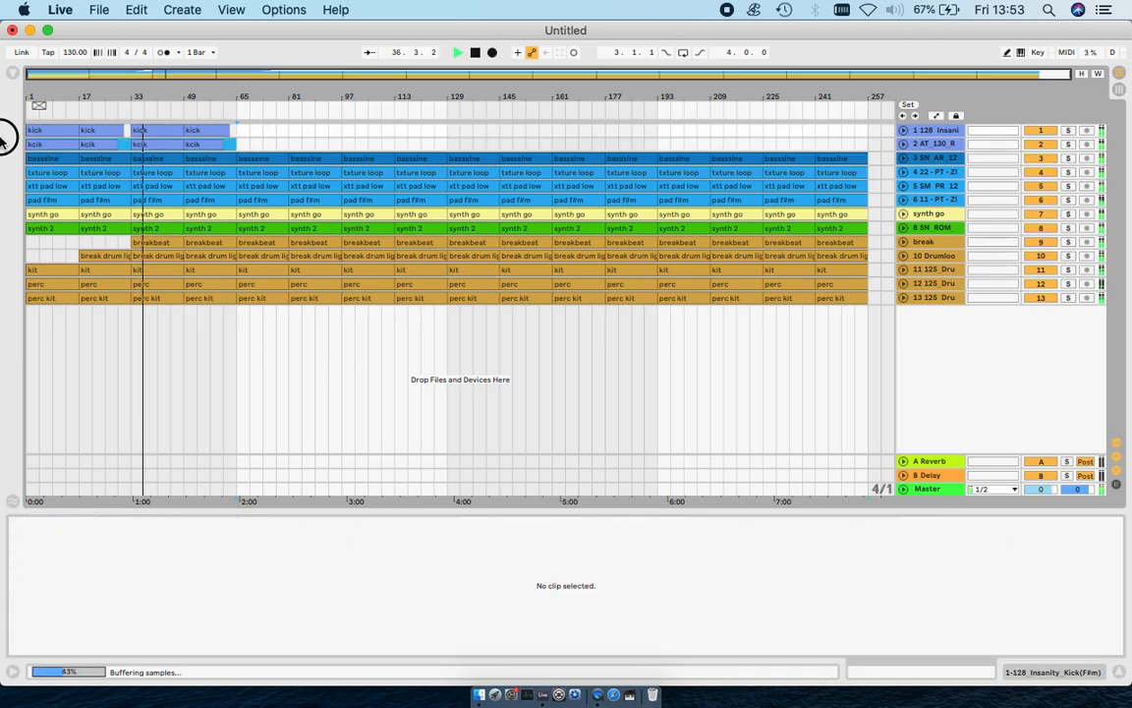
key("super+d")
left_click(233, 146)
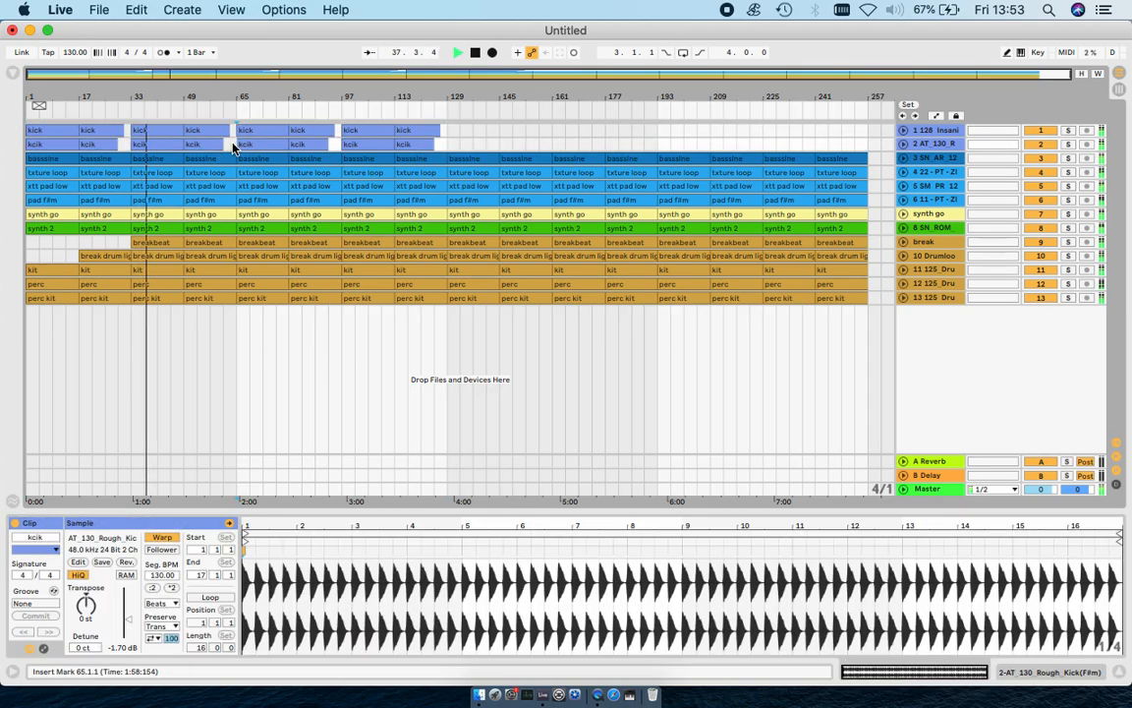
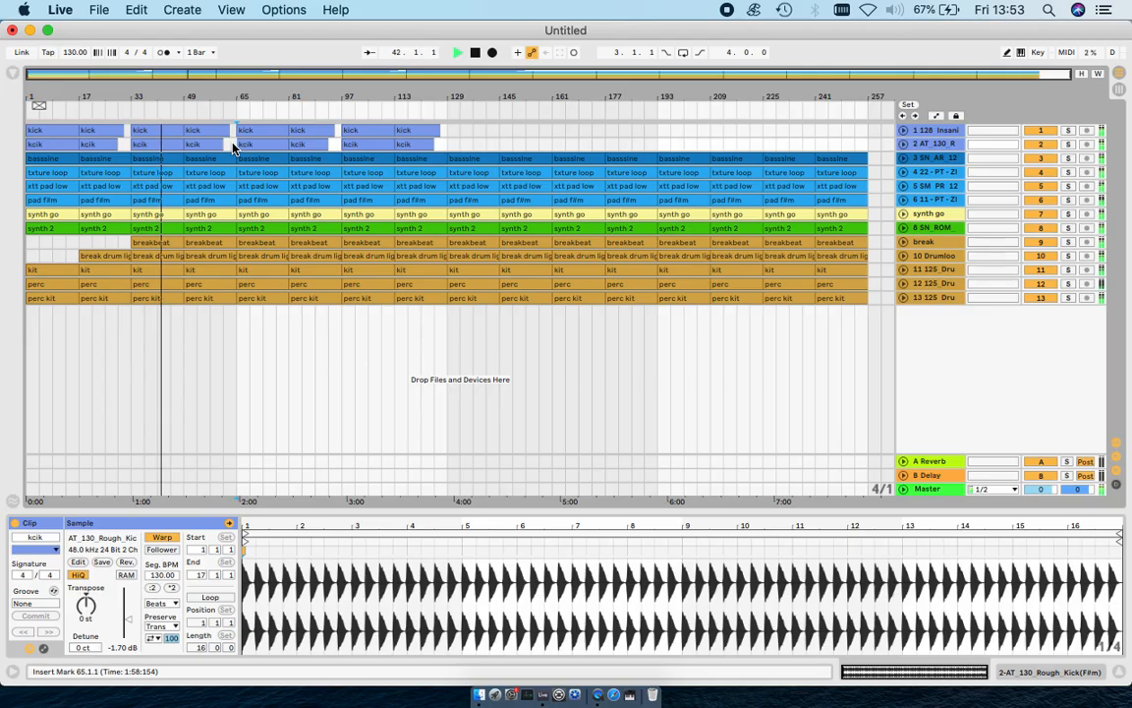
Delete the breakbeat clip spanning bars 49 to 65.
scroll(233, 147, "up", 5)
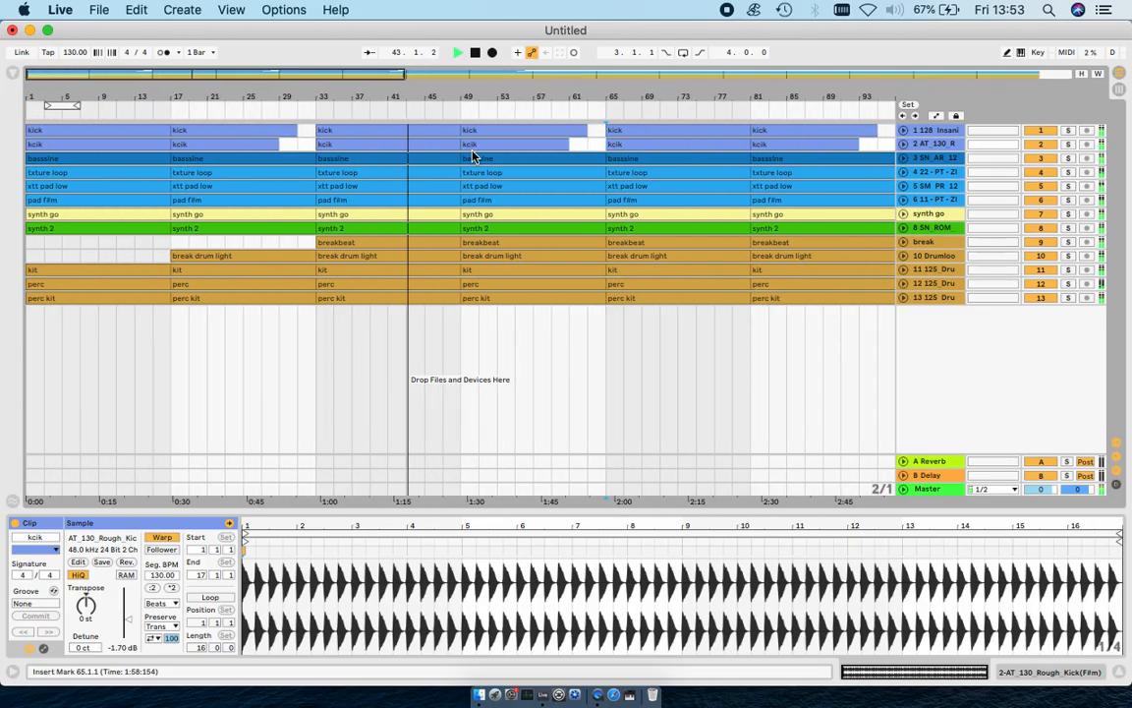
scroll(473, 155, "up", 5)
scroll(235, 149, "down", 10)
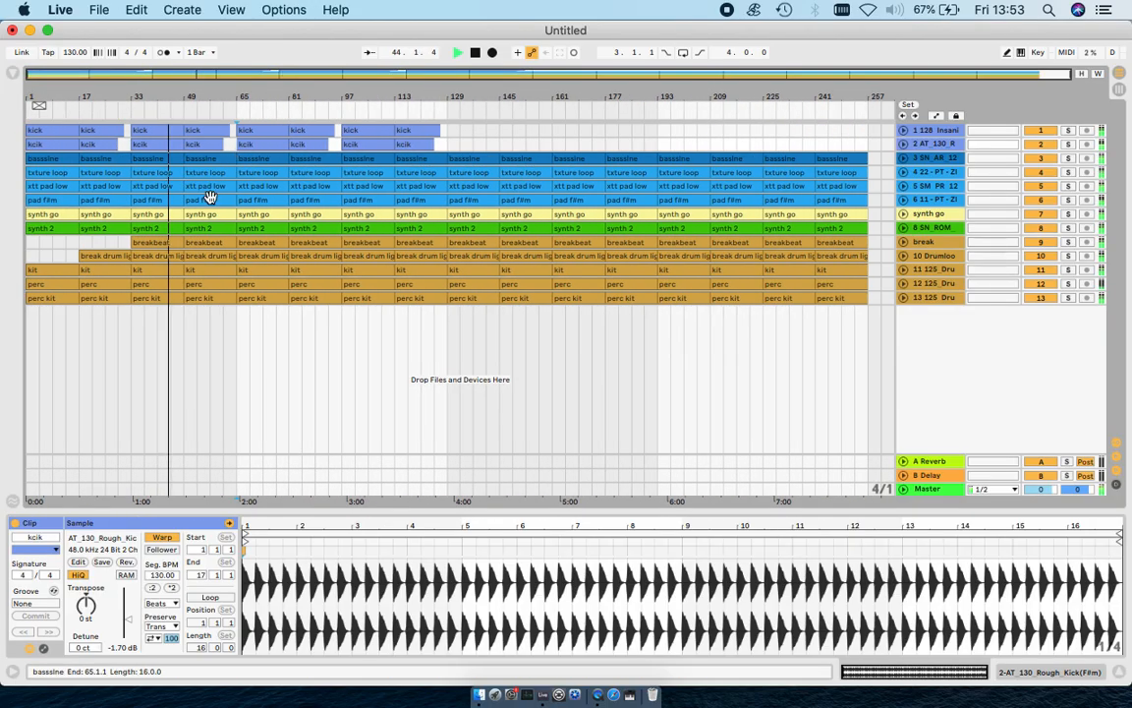
left_click(202, 237)
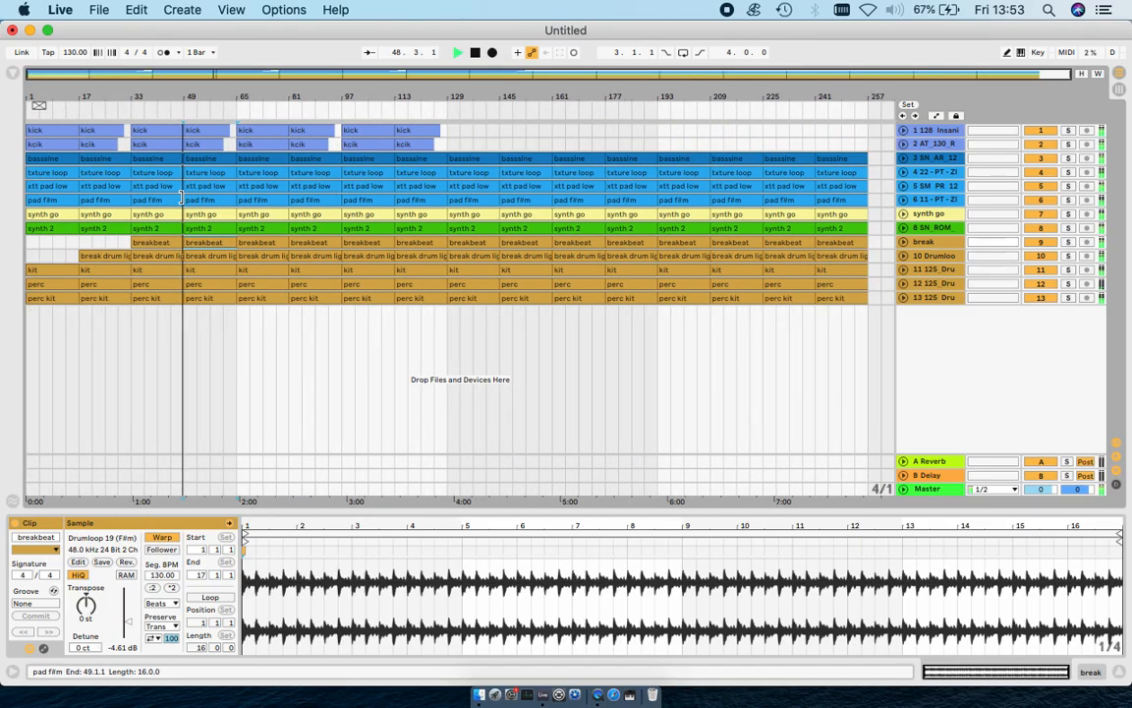
key("Delete")
Shorten the break drum light clip that starts at bar 49 so it ends at bar 57.
left_click(208, 253)
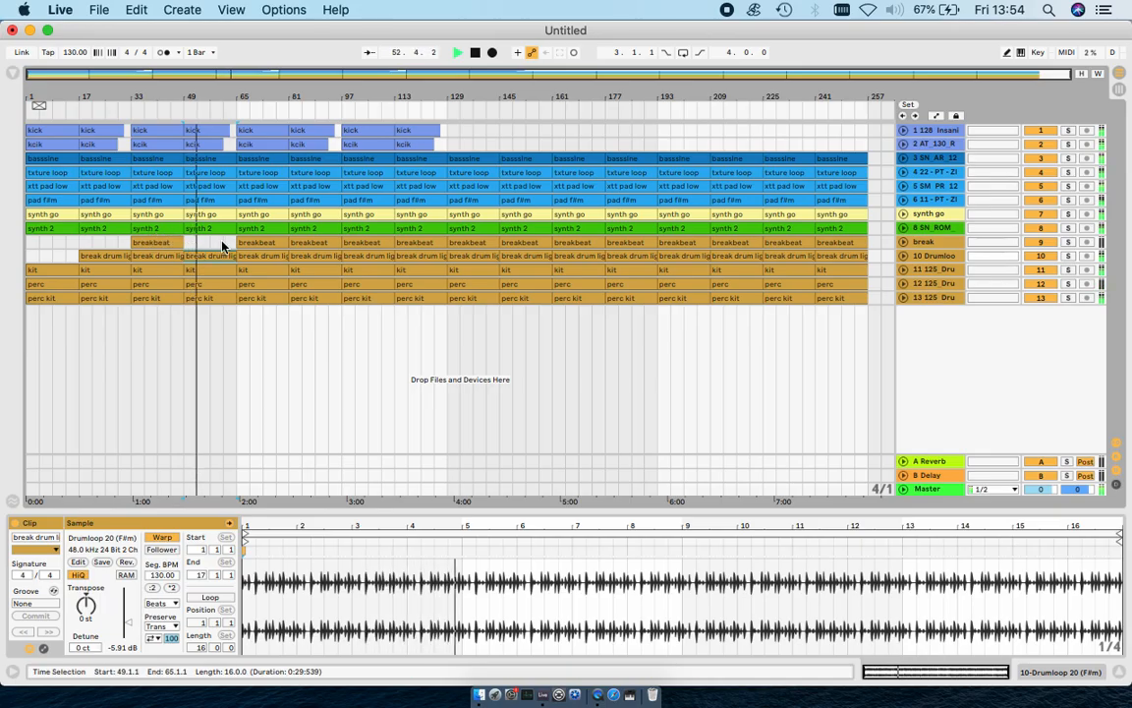
scroll(225, 245, "up", 5)
scroll(226, 246, "left", 5)
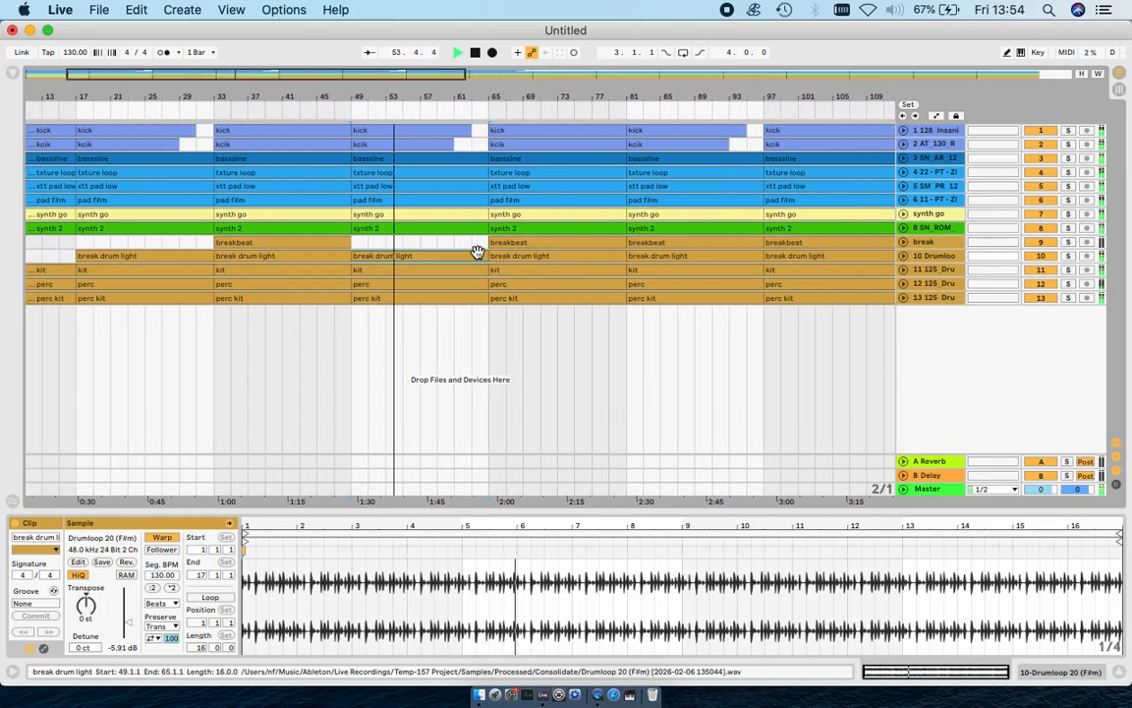
left_click_drag(488, 257, 422, 259)
scroll(422, 258, "down", 5)
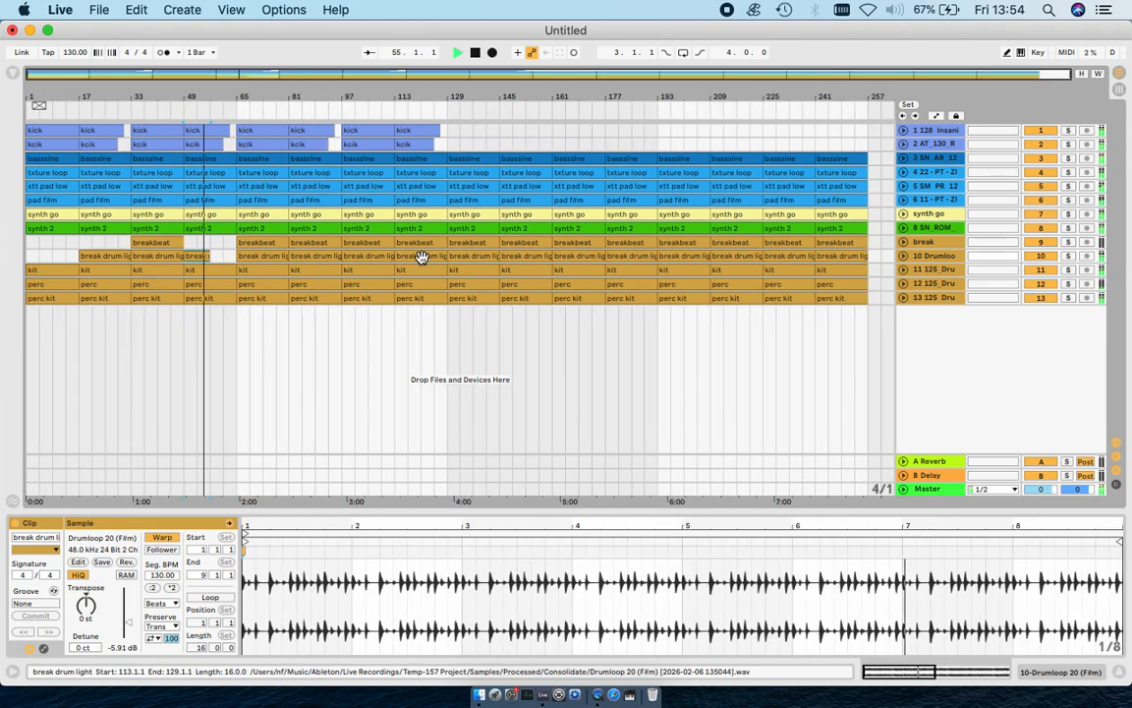
Shorten the kick and kcik clips that start at bar 49 so both end at bar 57.
left_click_drag(218, 143, 227, 131)
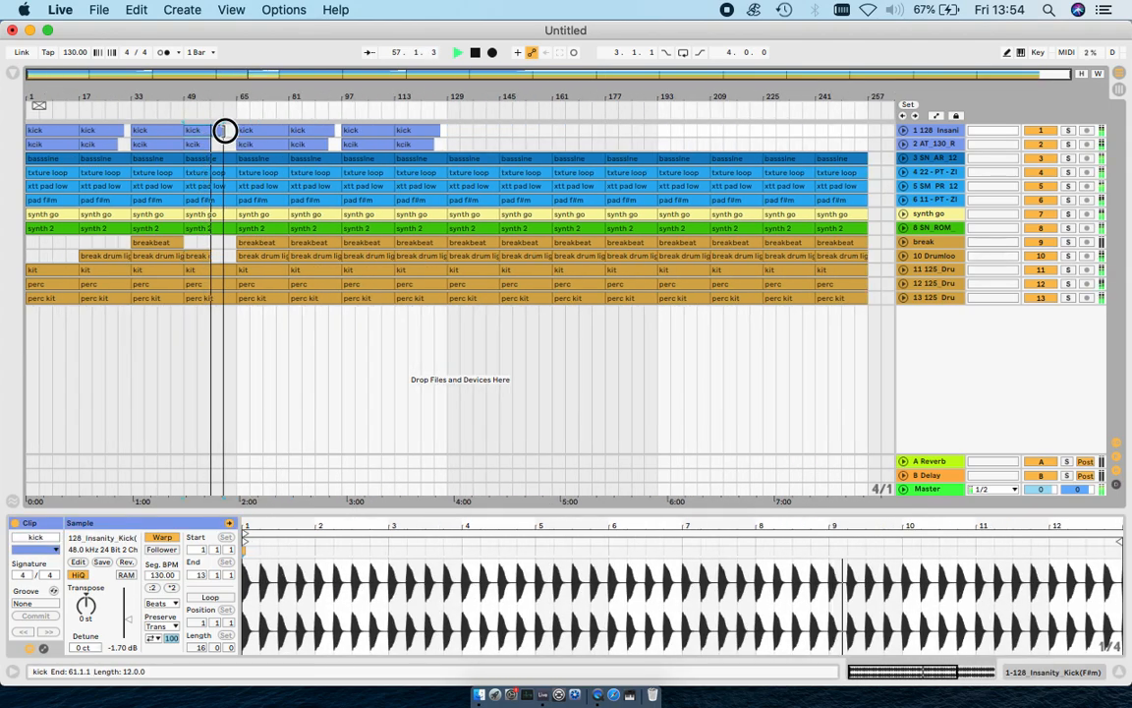
left_click(207, 242)
scroll(209, 246, "up", 4)
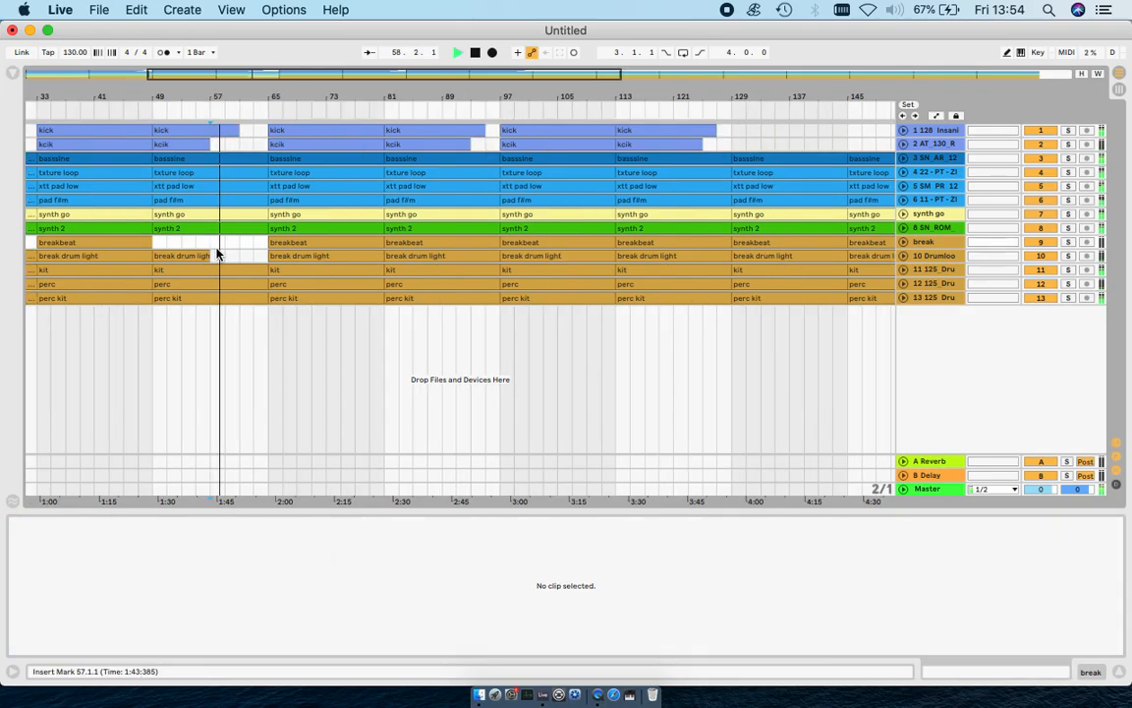
scroll(210, 248, "down", 5)
left_click(216, 129)
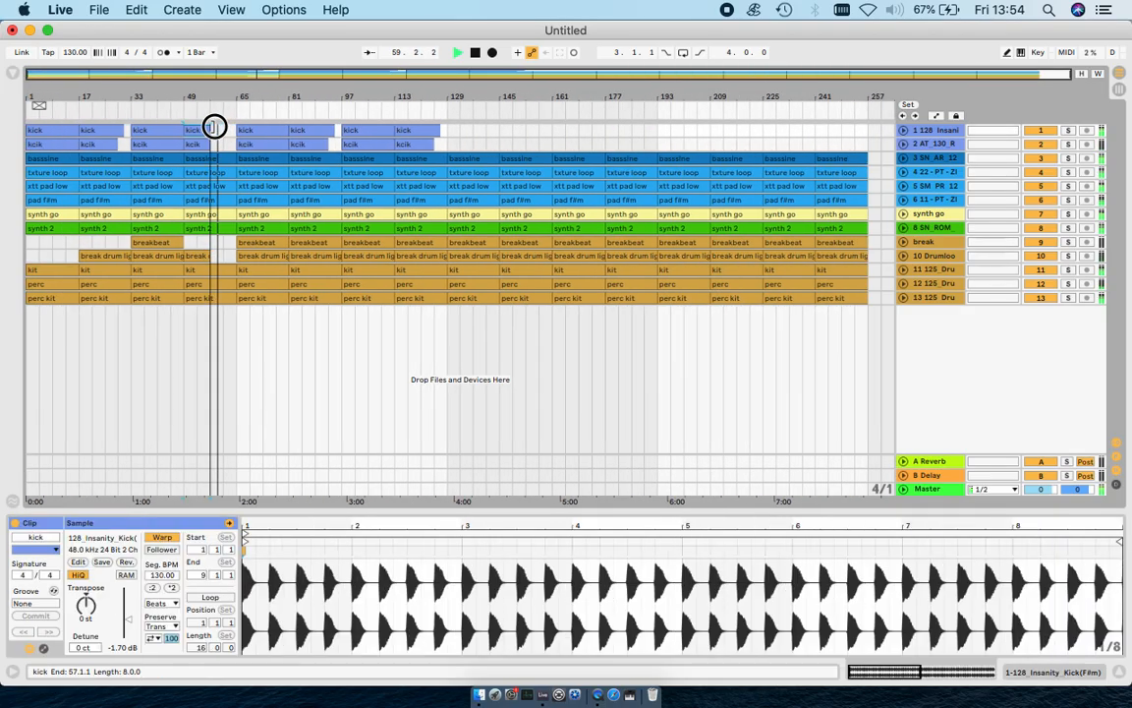
Split off the last beat before bar 65, from 64.4.1 to 65.1.1, on the kit, perc and perc kit clips.
scroll(207, 199, "up", 5)
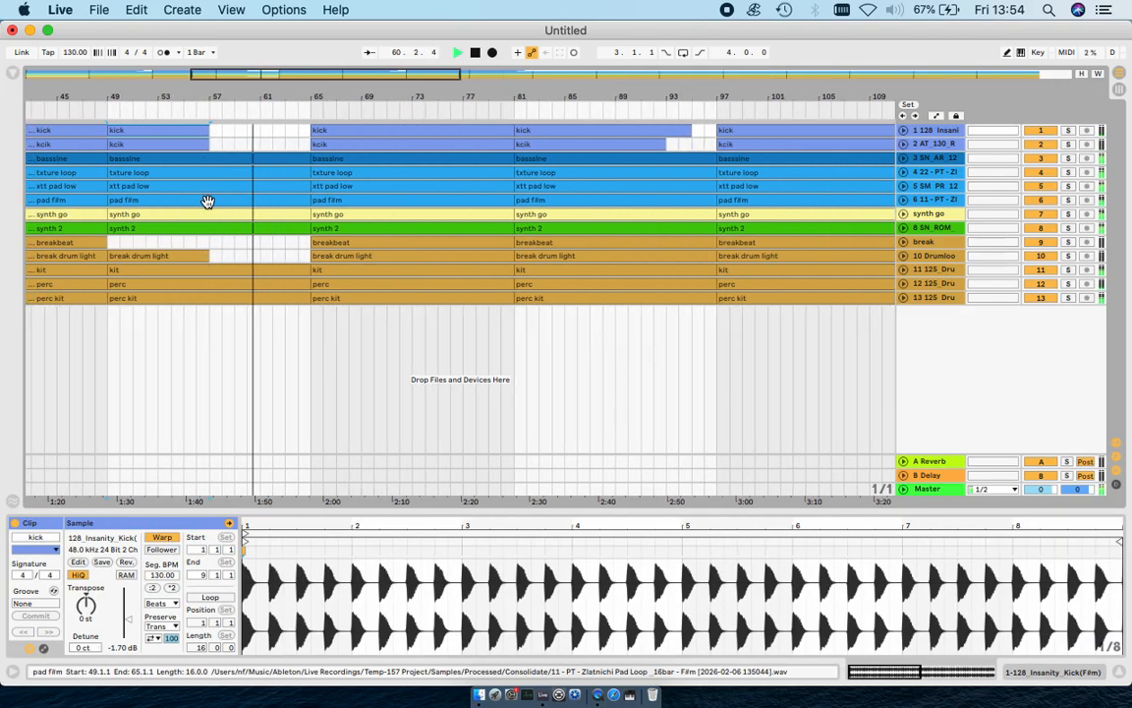
scroll(301, 256, "up", 5)
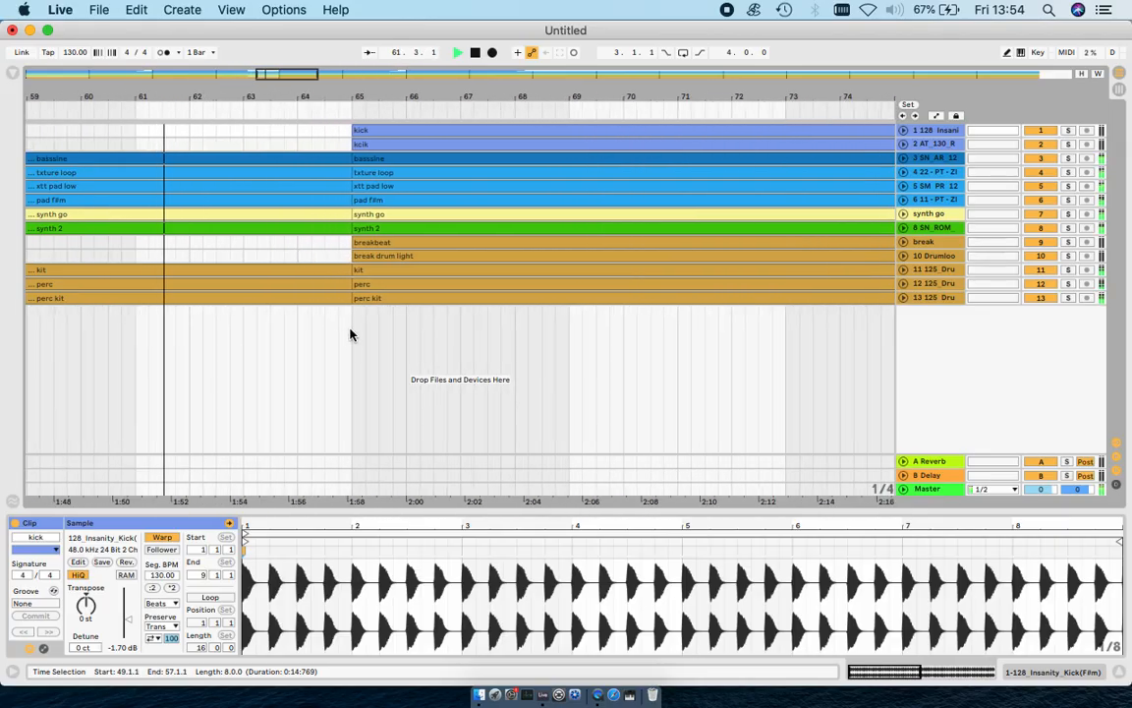
left_click(350, 327)
left_click(340, 275)
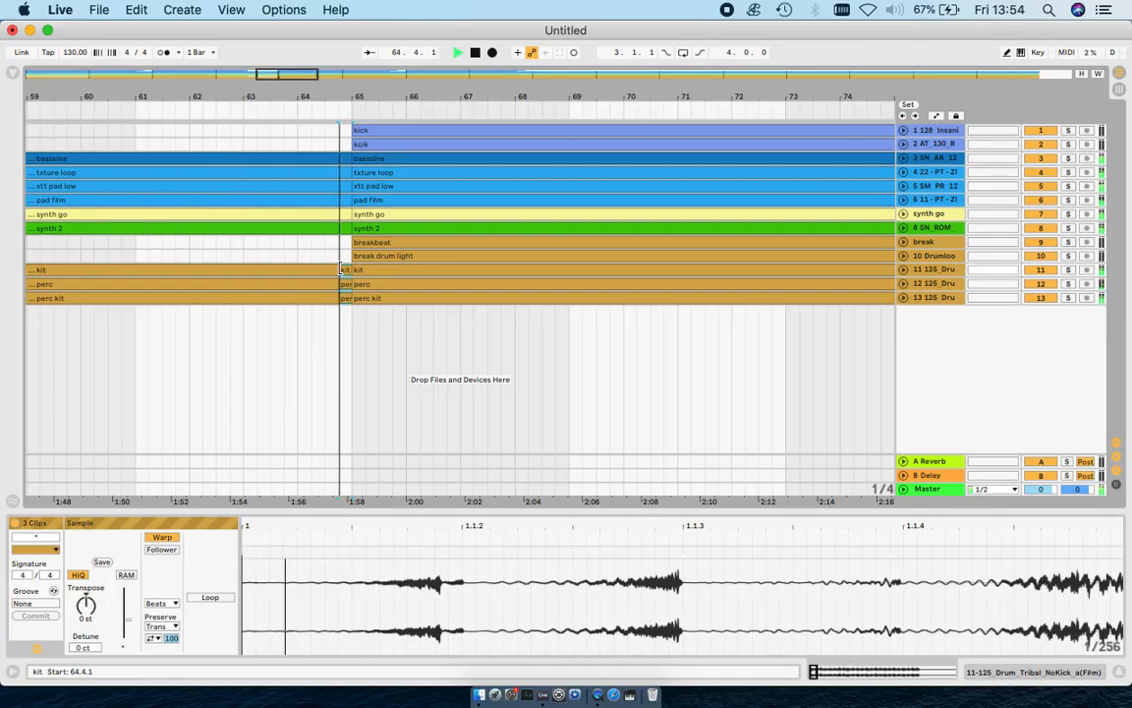
scroll(339, 269, "down", 10)
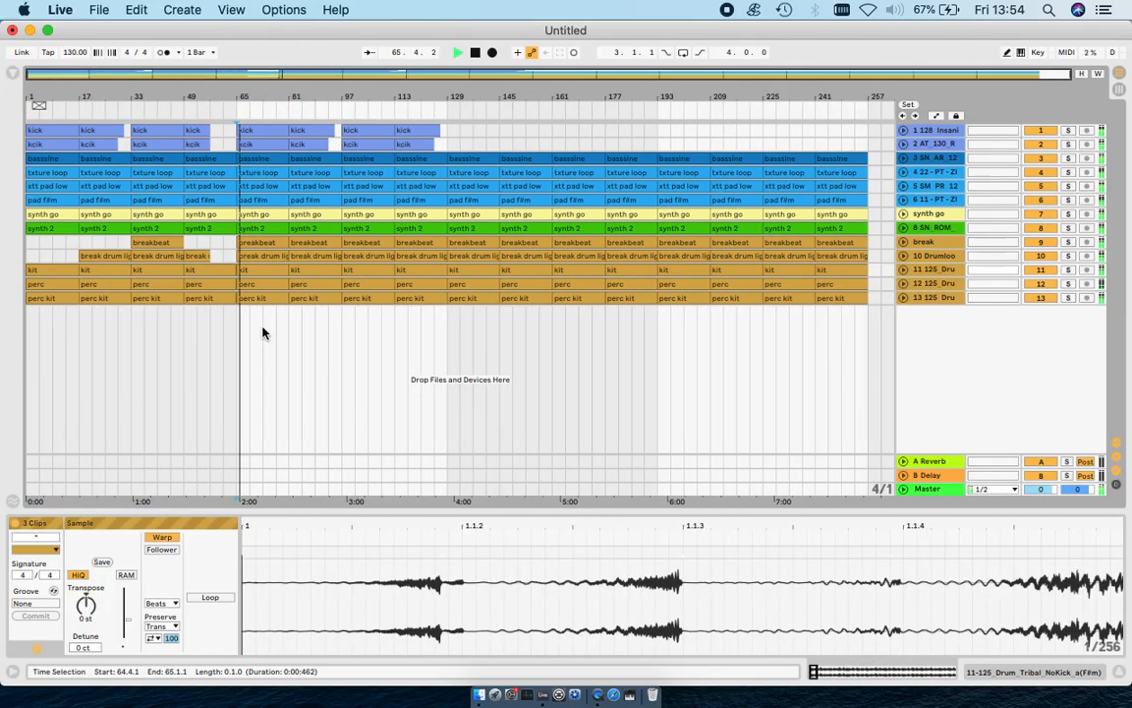
left_click(238, 311)
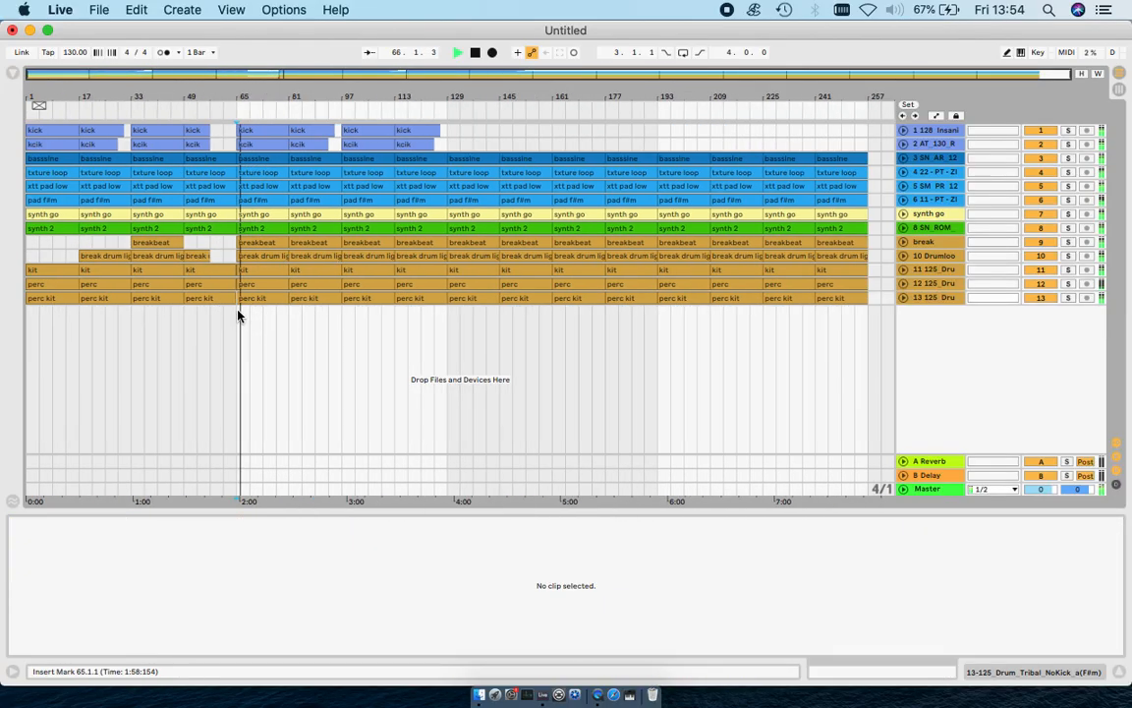
Turn off transient looping and lower the Beats transient envelope for all the breakbeat clips.
left_click(829, 238)
left_click_drag(889, 243, 108, 240)
left_click(152, 639)
left_click(155, 646)
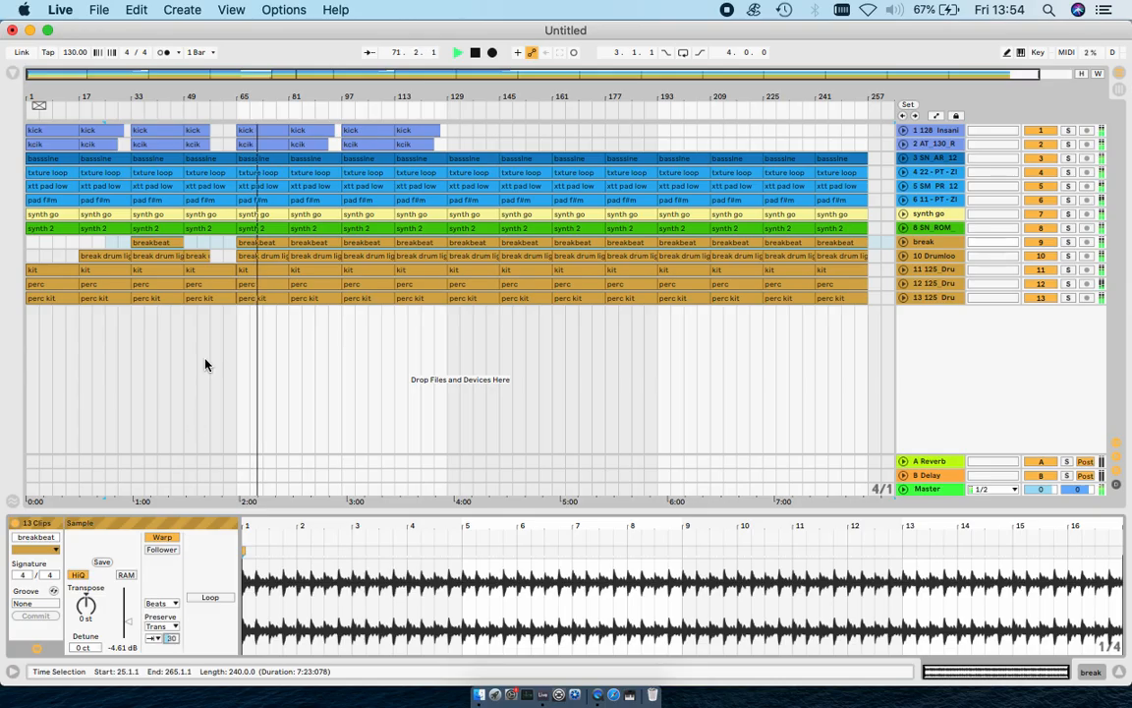
left_click(237, 340)
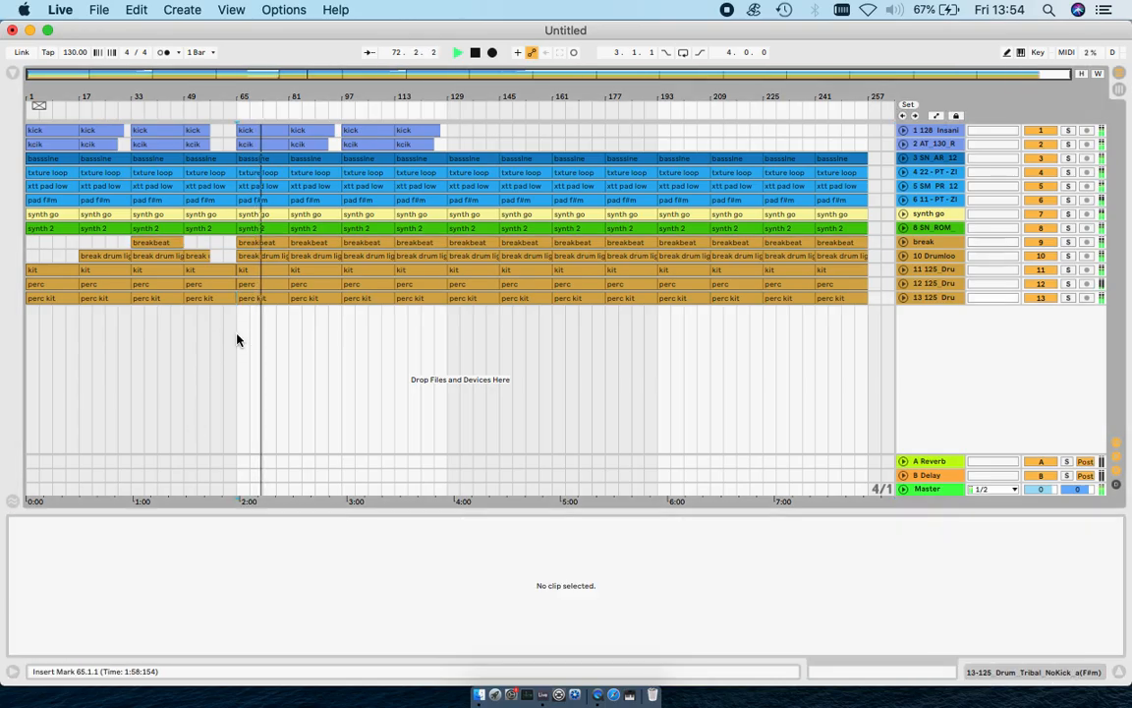
key("XF86AudioLowerVolume")
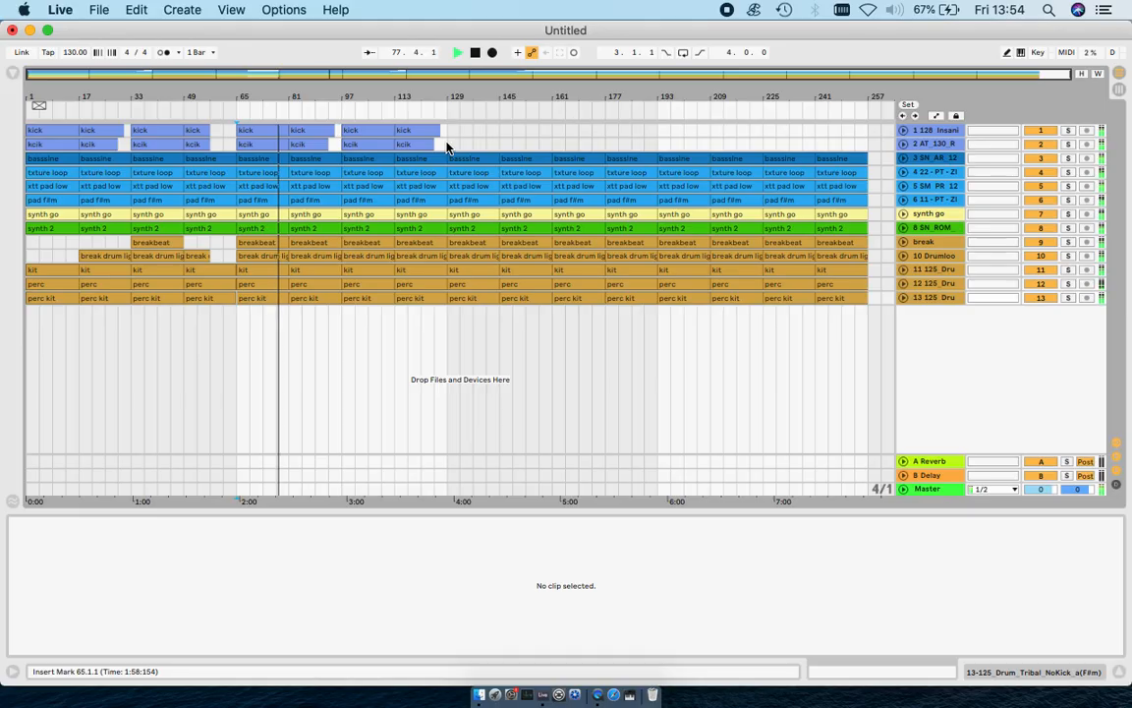
left_click_drag(447, 145, 19, 98)
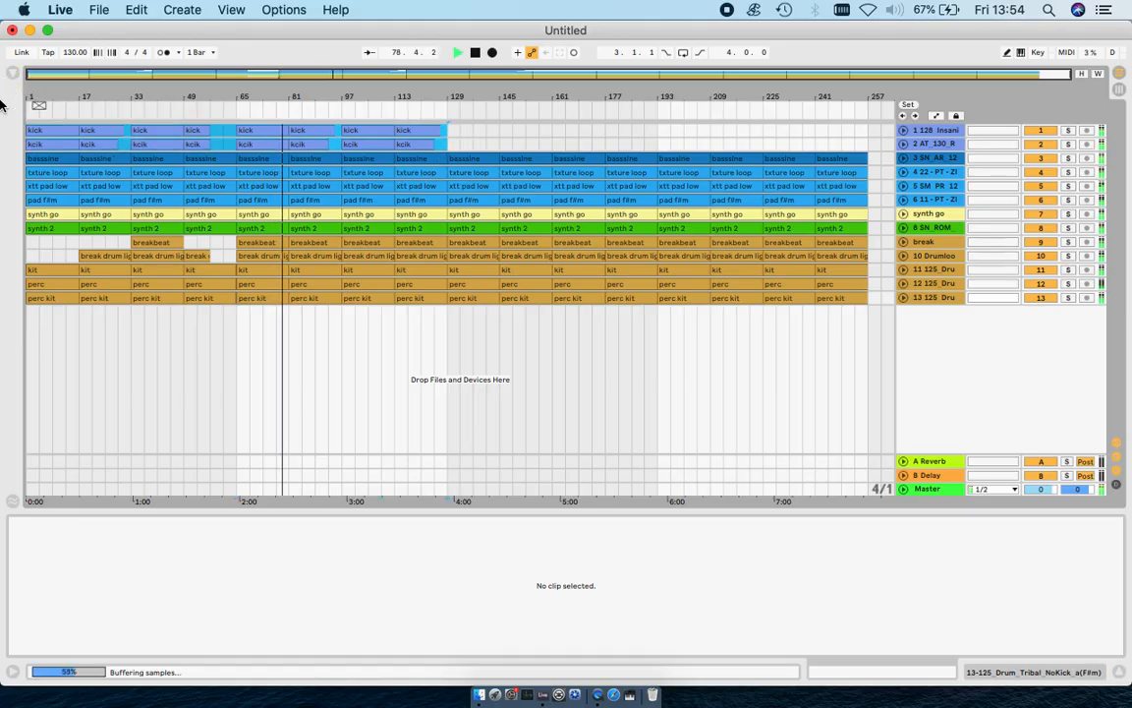
key("super+d")
left_click(447, 327)
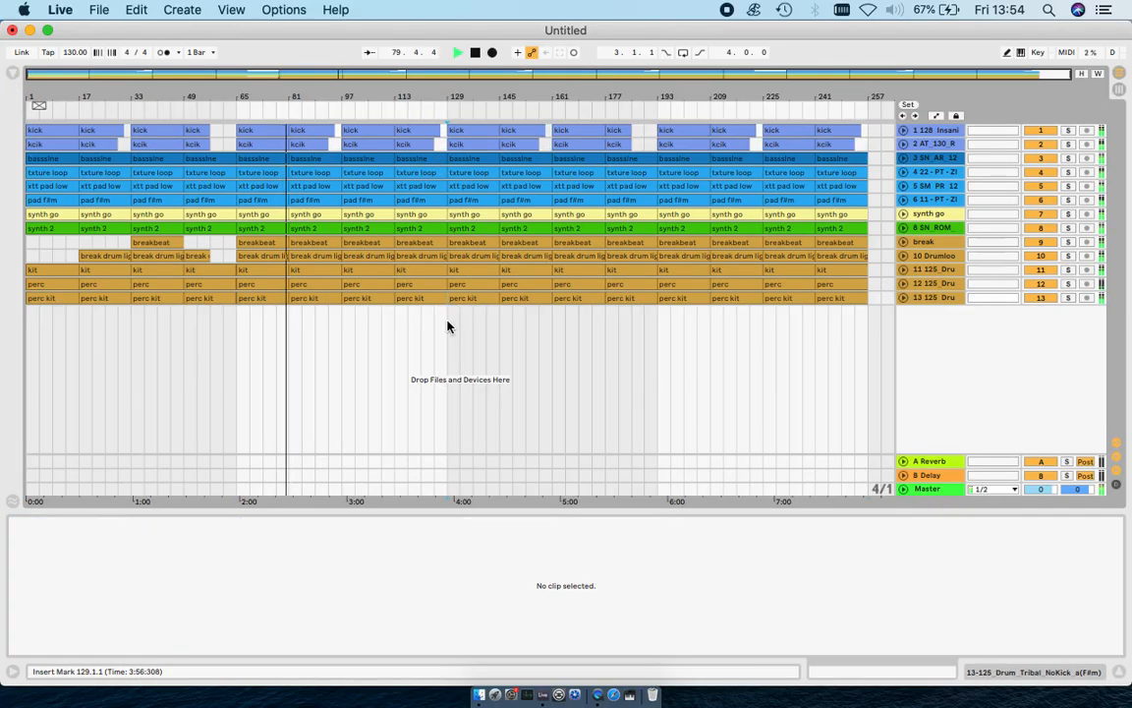
key("super+z")
Shorten the kcik and kick clips that start at bar 81 so both end at bar 89.
left_click(308, 144)
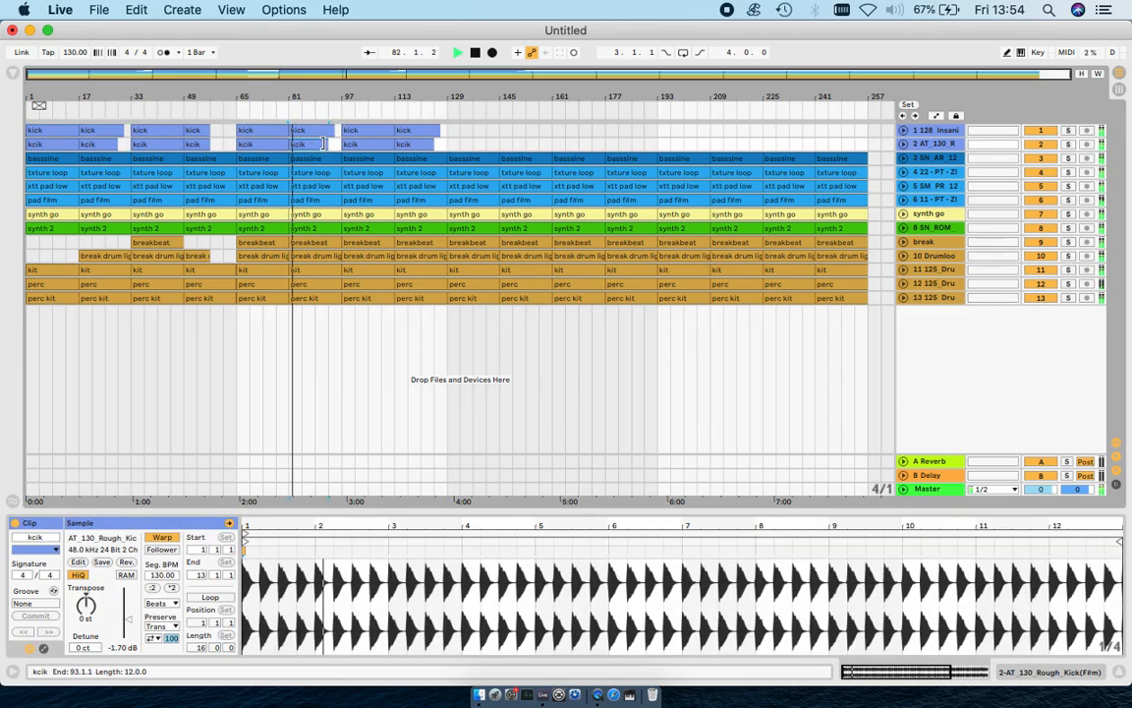
left_click_drag(322, 143, 314, 144)
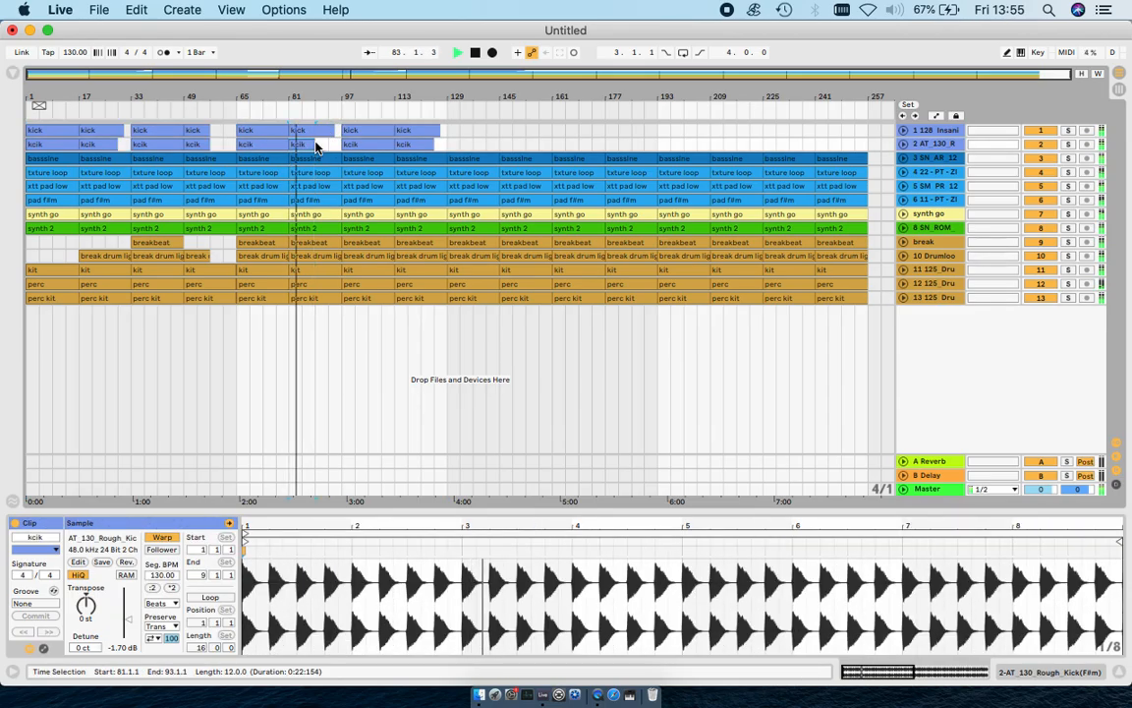
left_click(316, 130)
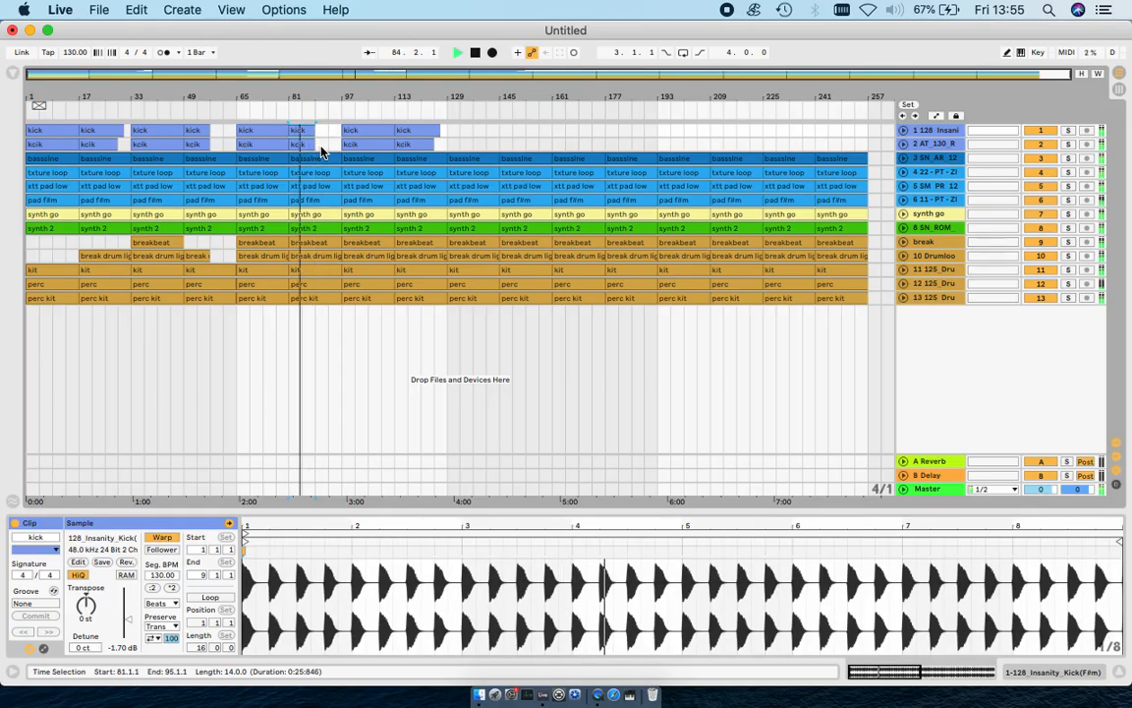
Duplicate the kick and kcik clips of bars 1–129 into bars 129–257.
left_click_drag(445, 144, 2, 103)
key("super+d")
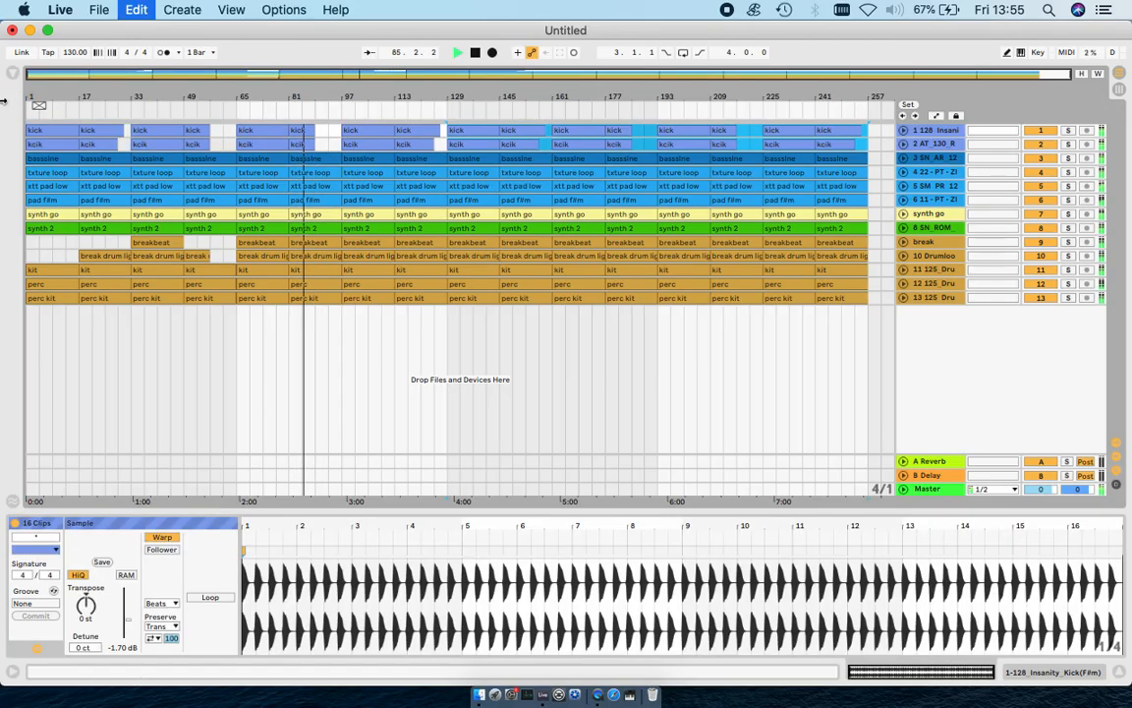
left_click(462, 298)
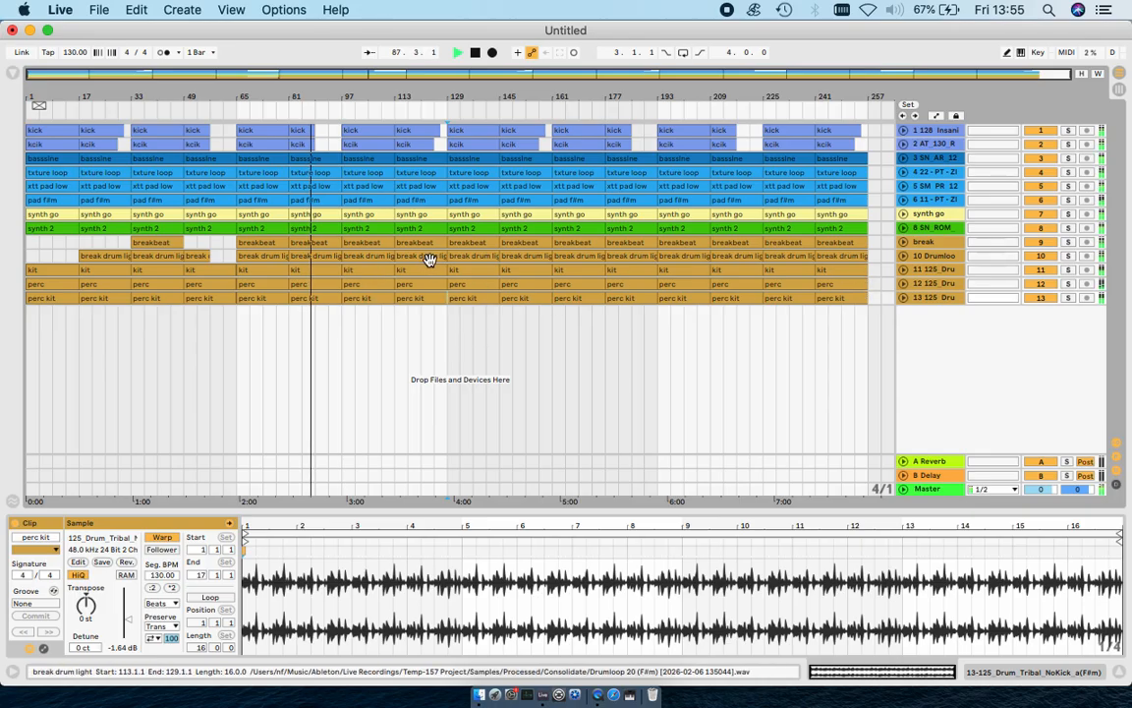
Shorten the breakbeat and break drum light clips that start at bar 81 so both end at bar 89.
left_click(334, 240)
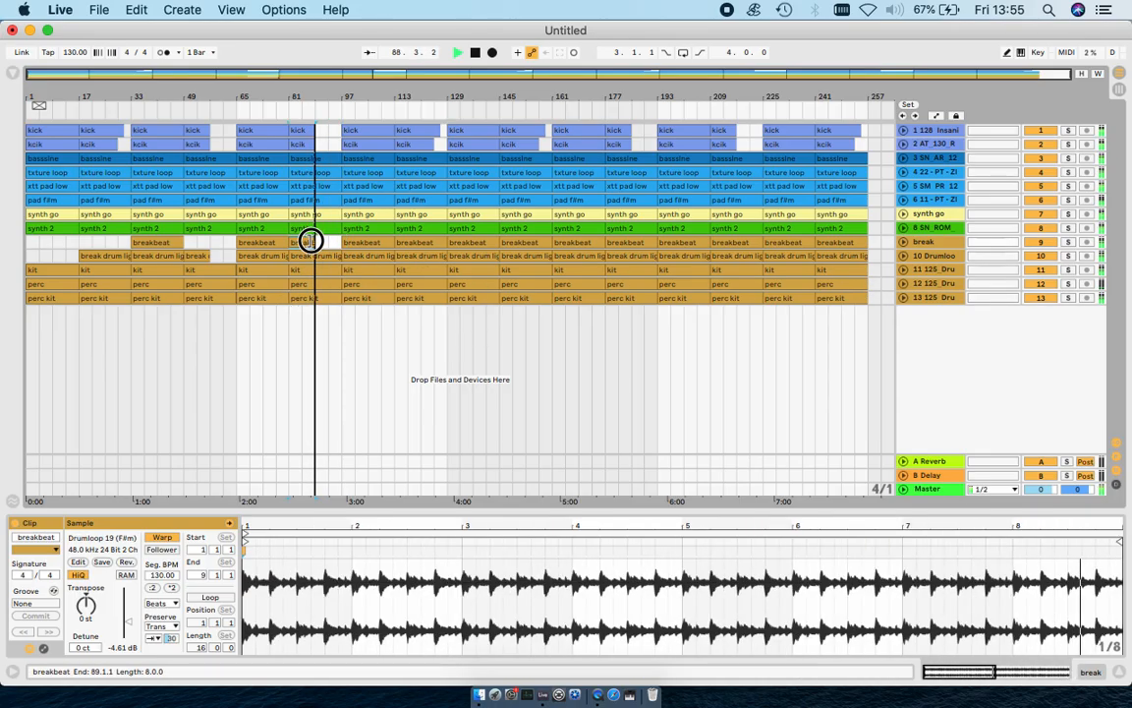
left_click(335, 252)
left_click_drag(317, 254, 316, 253)
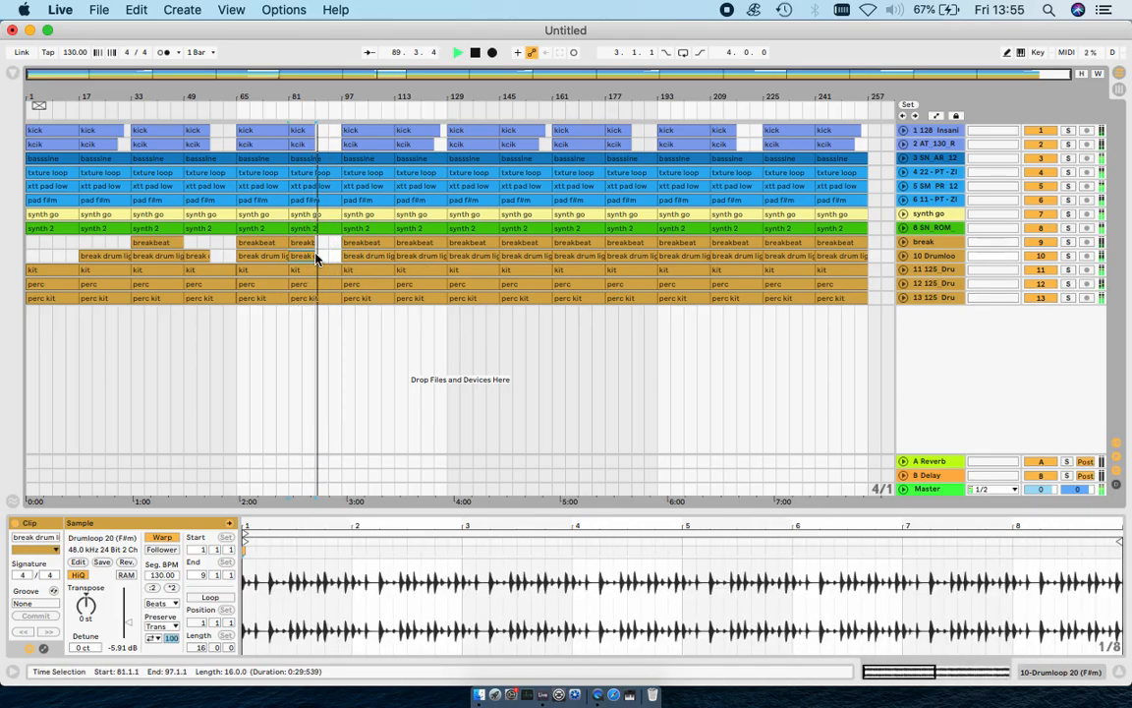
left_click(317, 255)
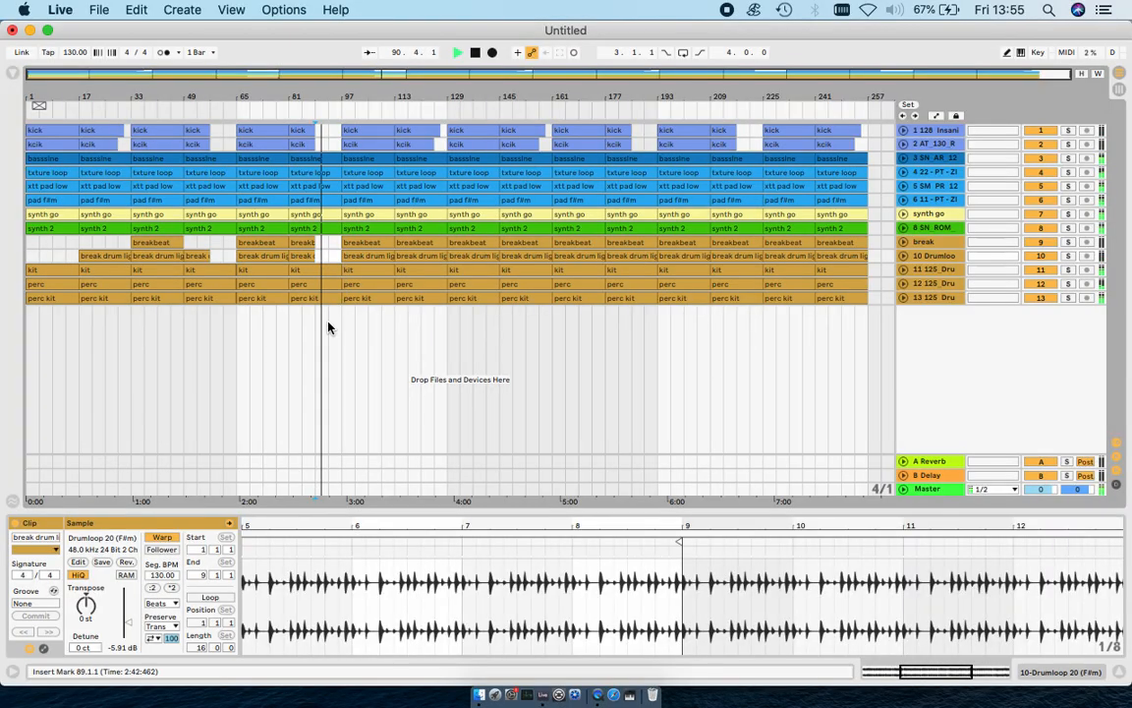
scroll(329, 323, "up", 3)
scroll(381, 322, "down", 3)
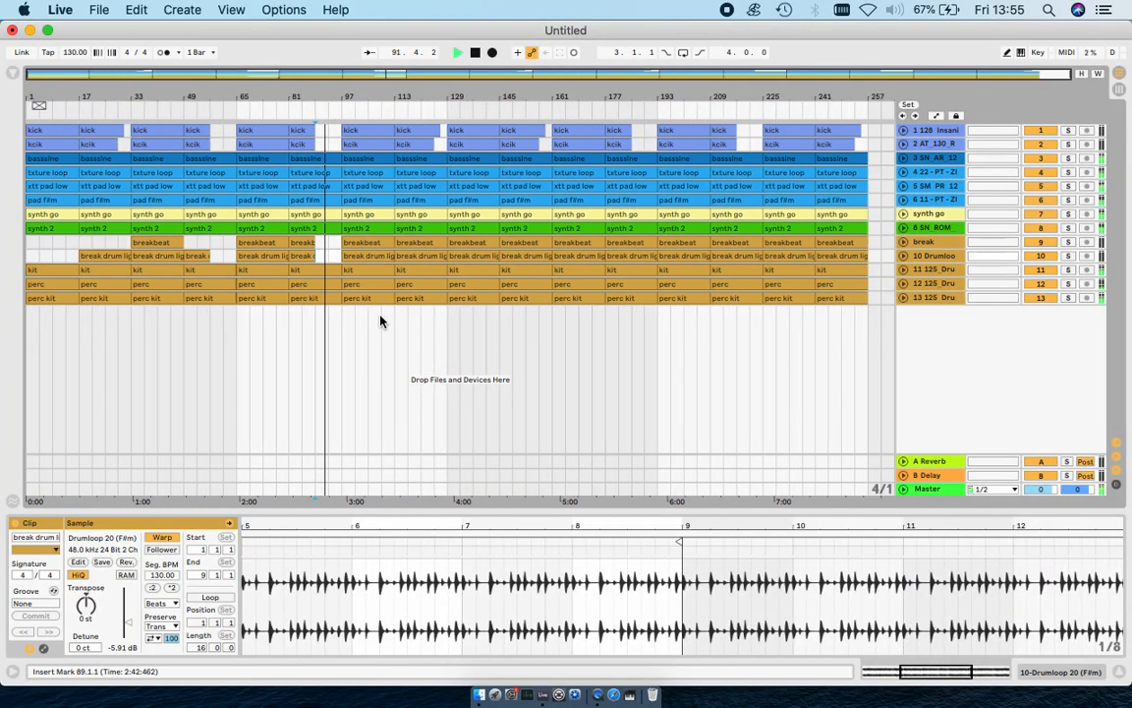
Delete the bassline clip spanning bars 97–113.
left_click(354, 159)
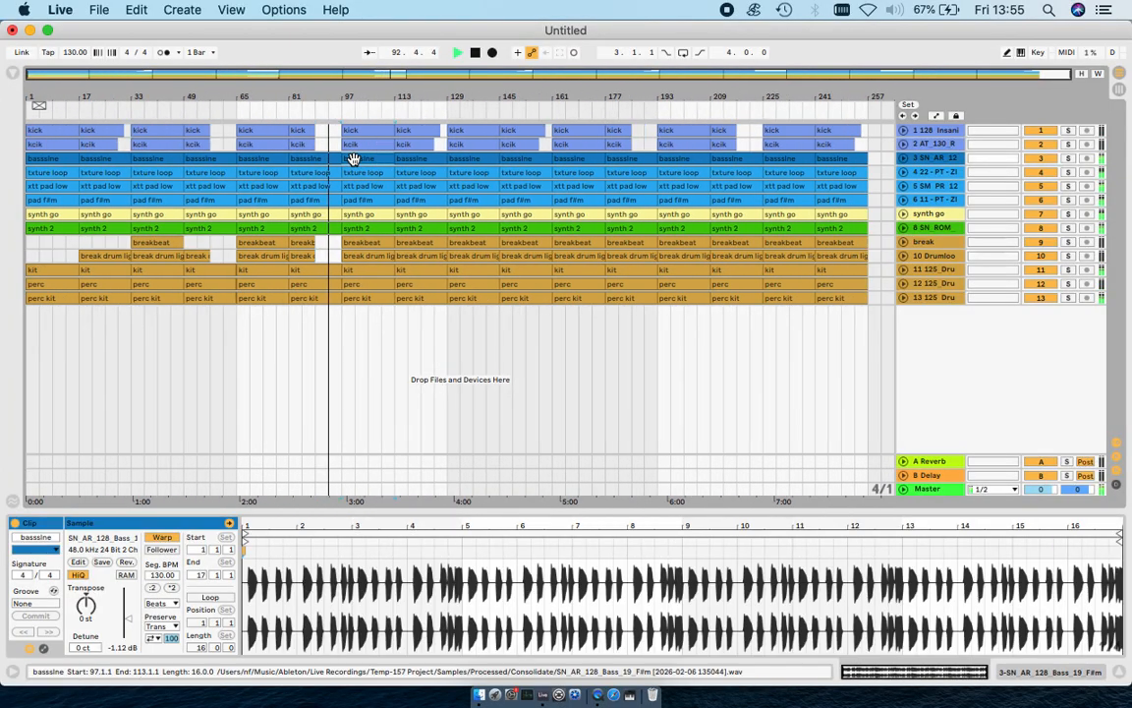
key("Delete")
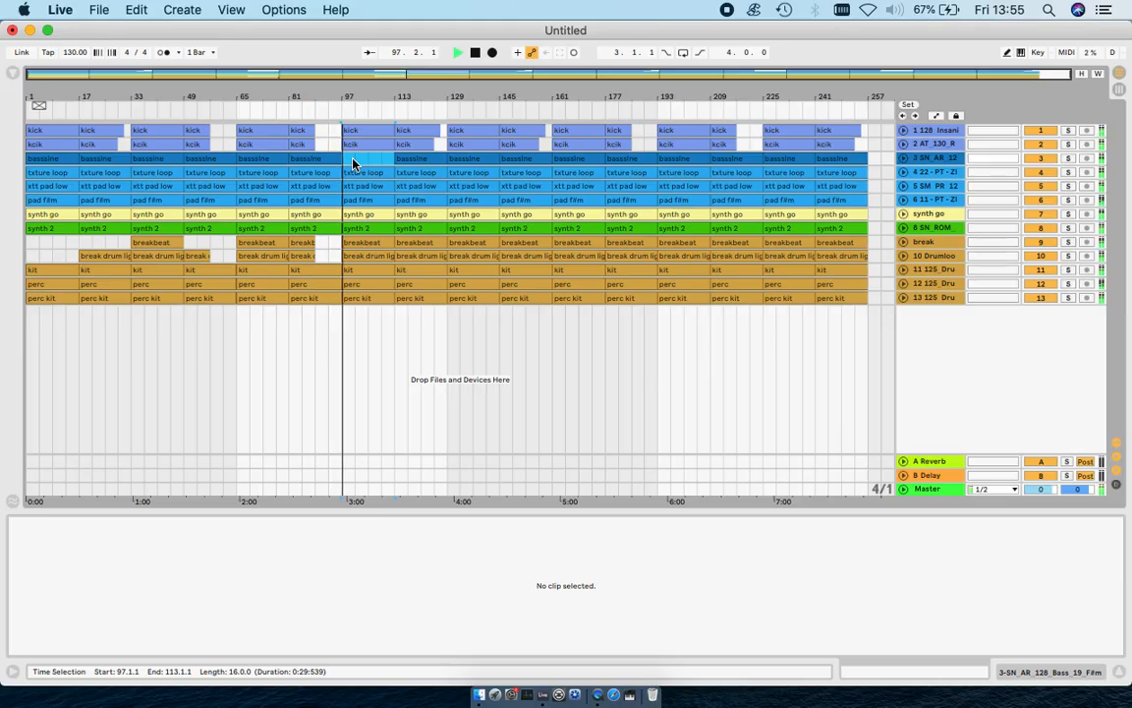
key("XF86AudioRaiseVolume")
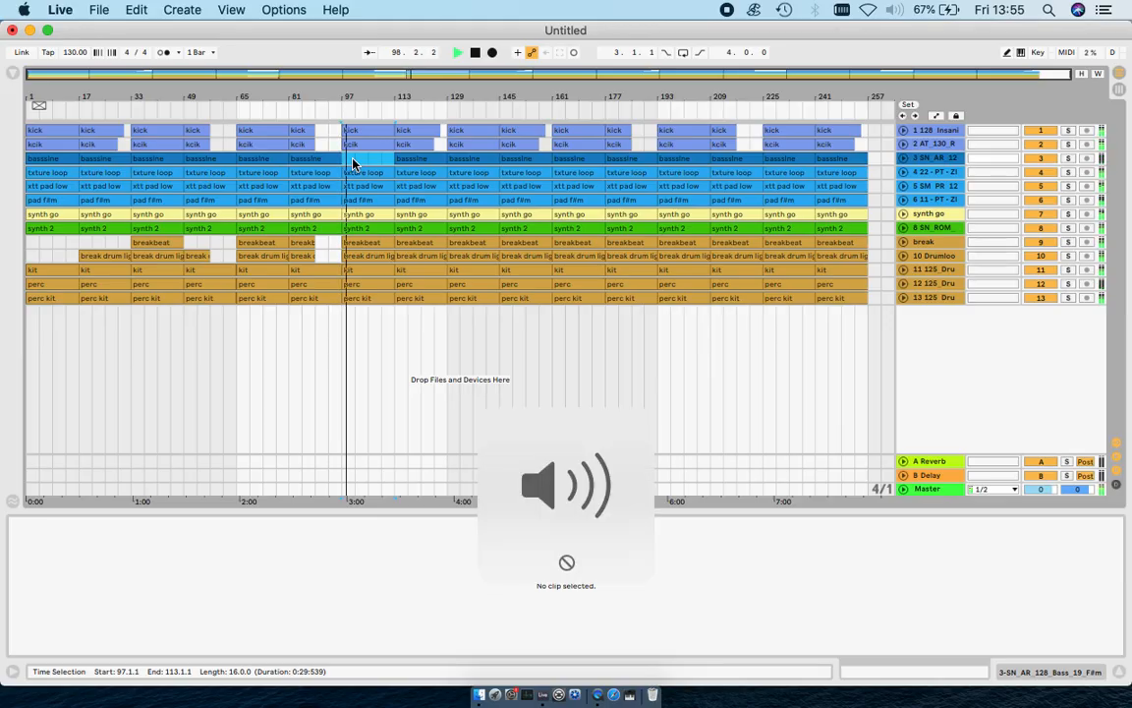
scroll(354, 164, "up", 5)
scroll(354, 163, "down", 5)
left_click(355, 162)
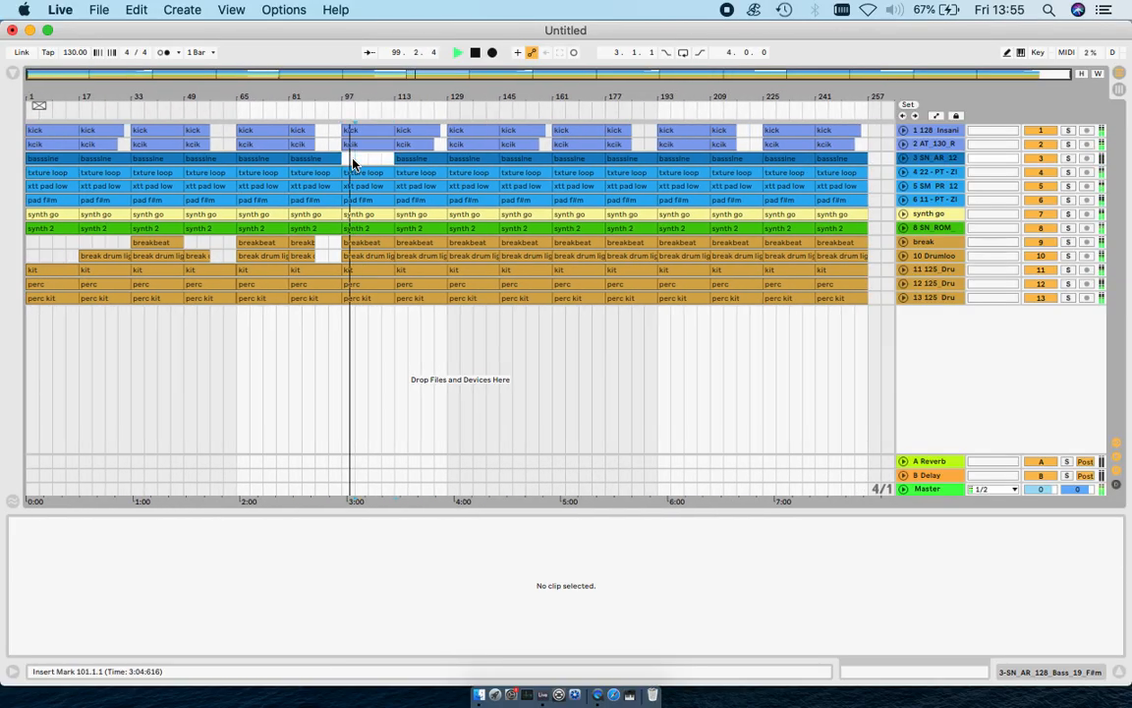
left_click(392, 160)
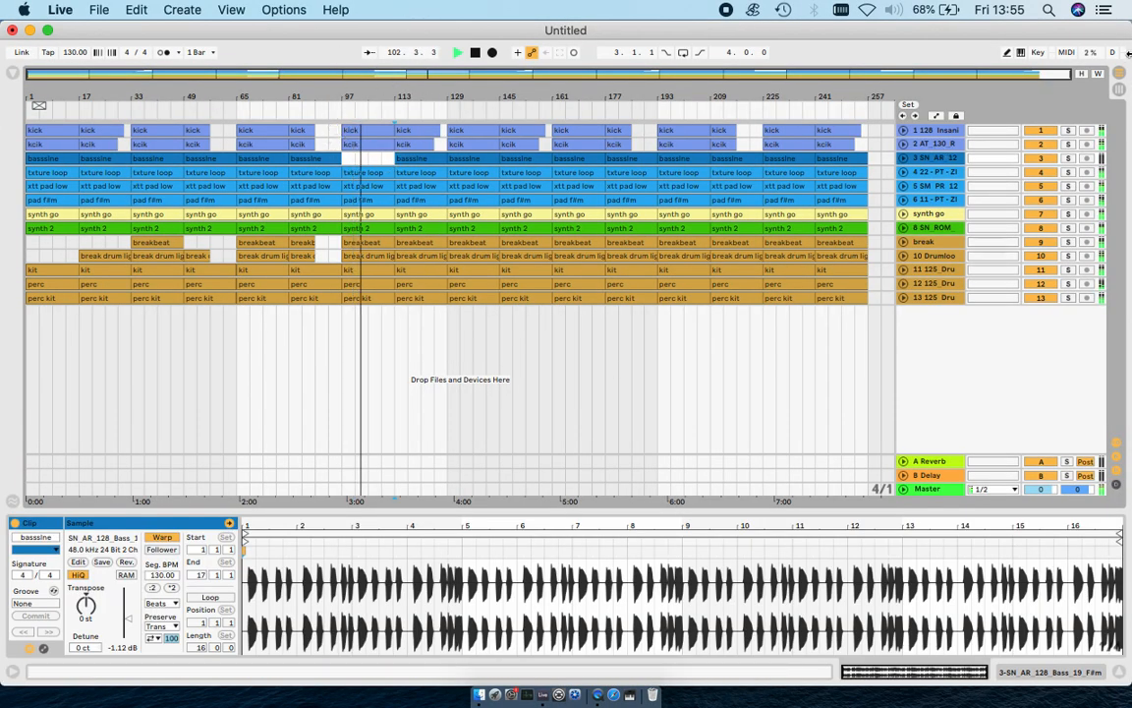
Add MEL 04 #F -R.wav from the sample pack's VOCALS folder to a new audio track in Session View.
key("Tab")
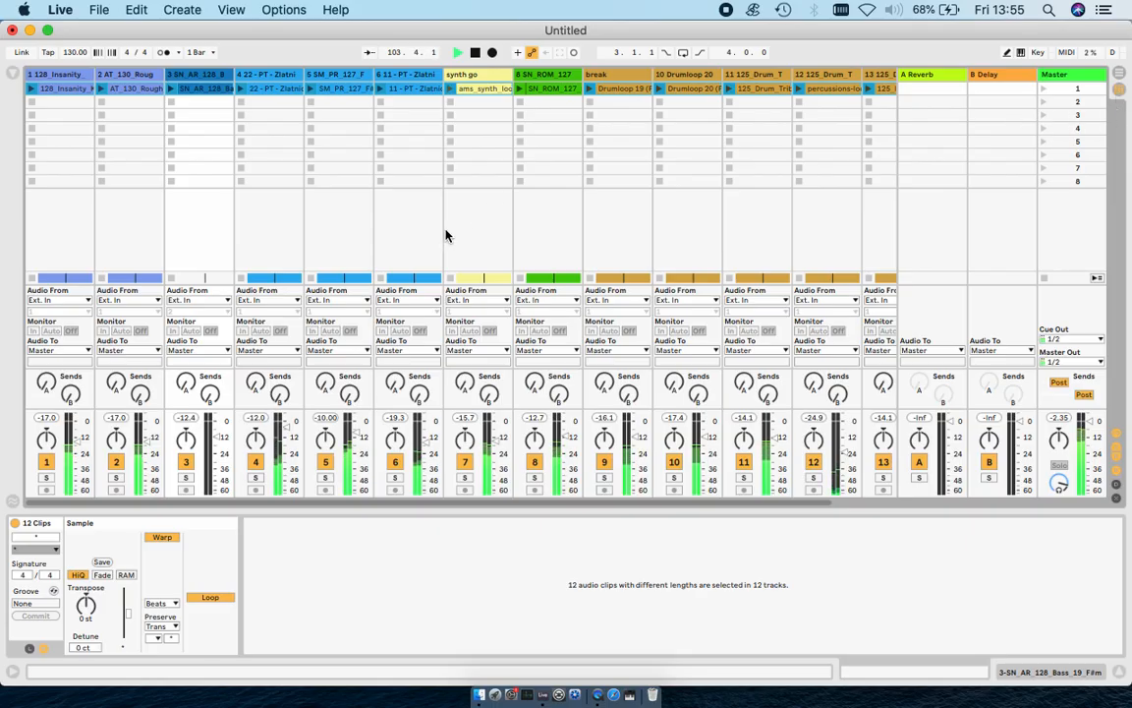
left_click(16, 73)
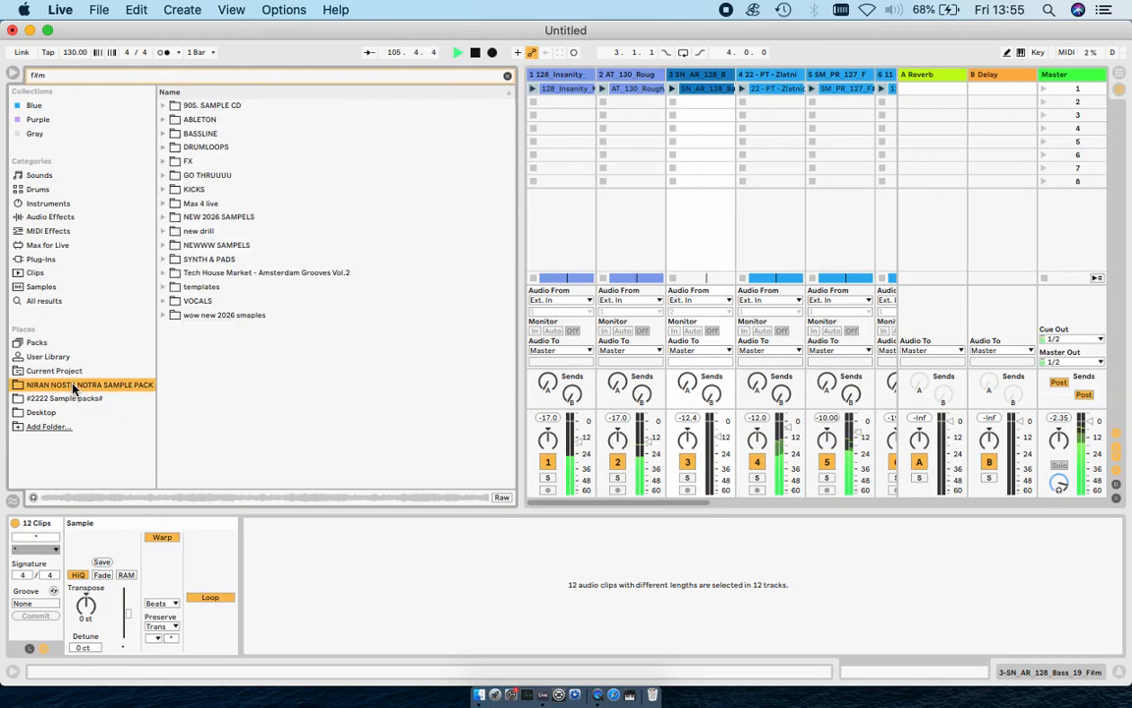
left_click(163, 299)
scroll(681, 209, "right", 5)
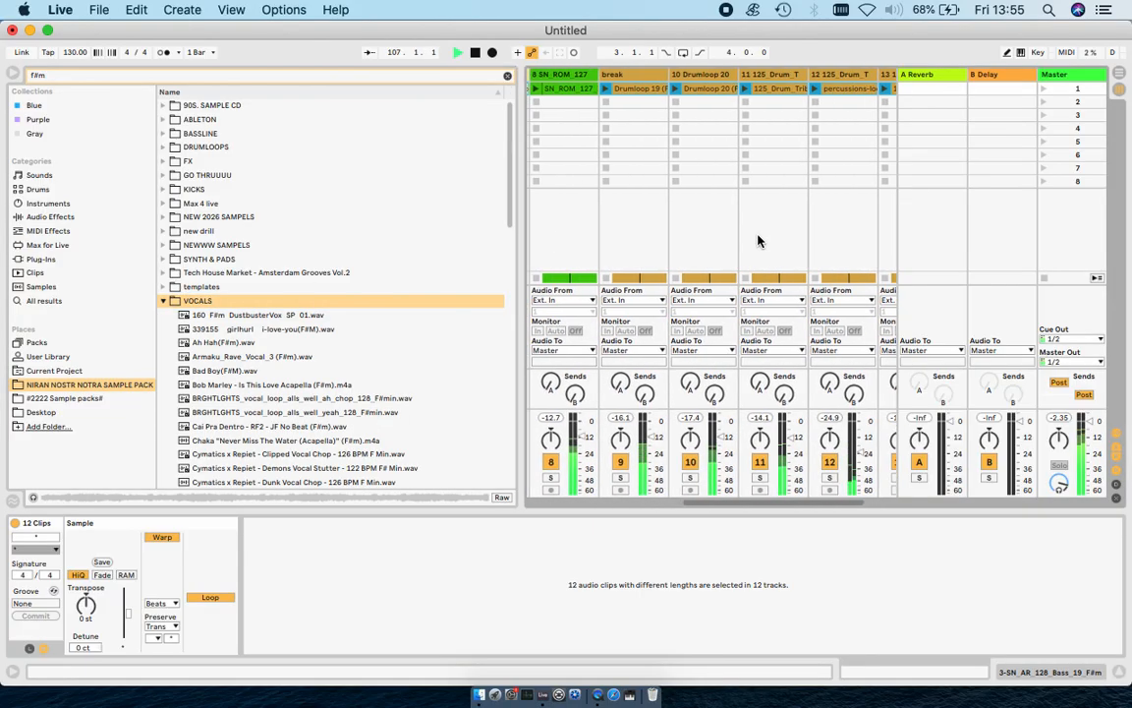
scroll(273, 351, "down", 15)
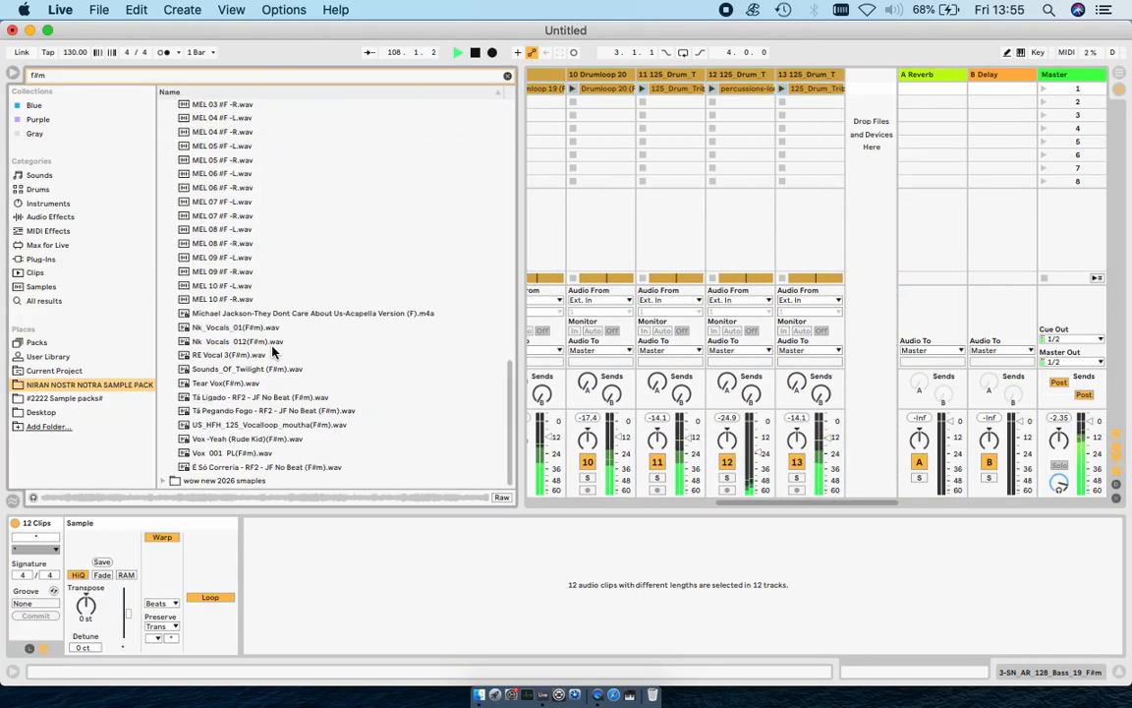
scroll(274, 351, "up", 1)
left_click(203, 305)
left_click_drag(204, 304, 865, 91)
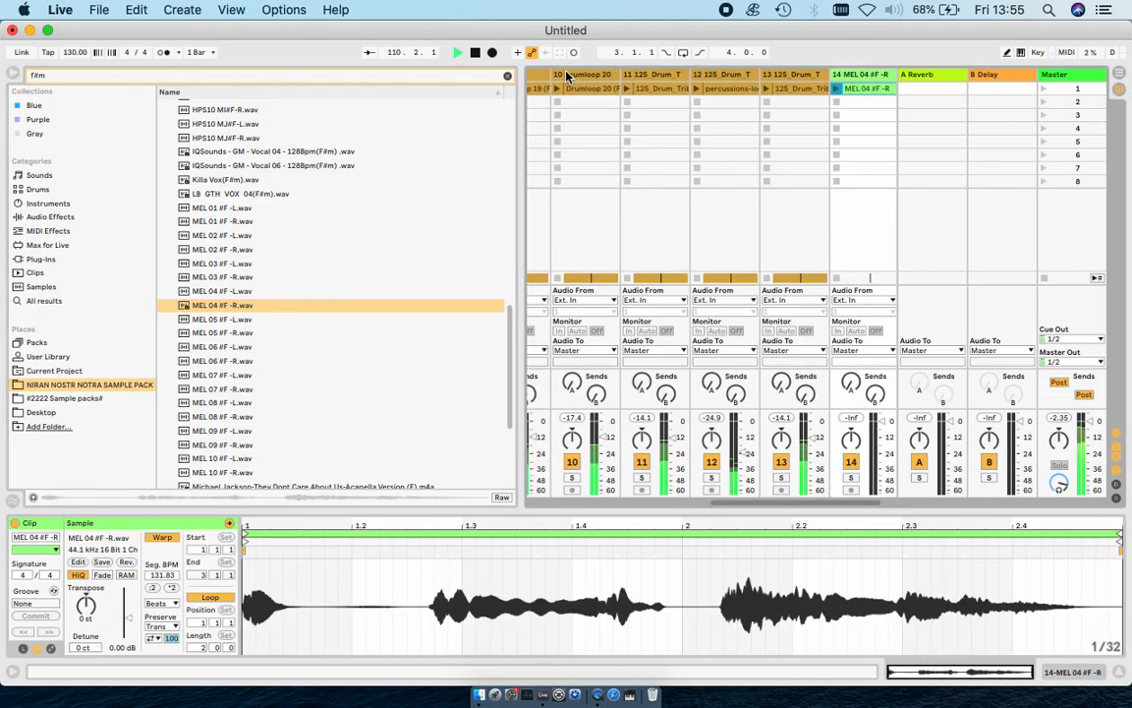
Clear the sample search and browse the unfiltered VOCALS folder of the sample pack.
left_click(505, 75)
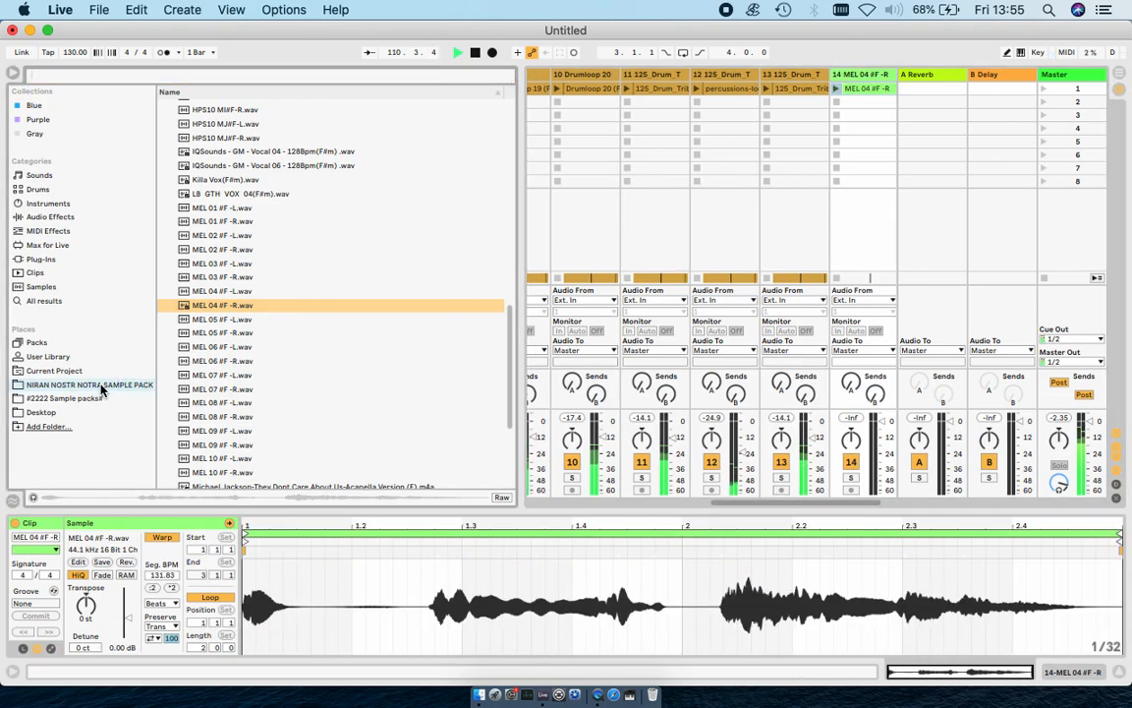
left_click(141, 392)
left_click(74, 371)
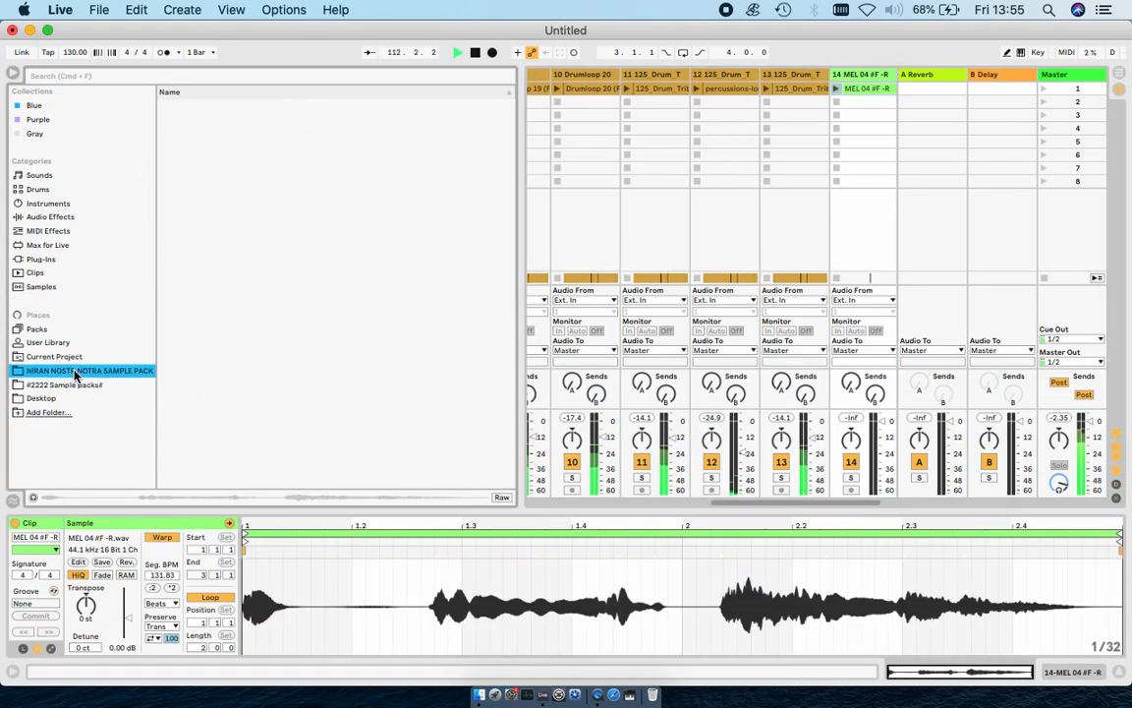
left_click(168, 341)
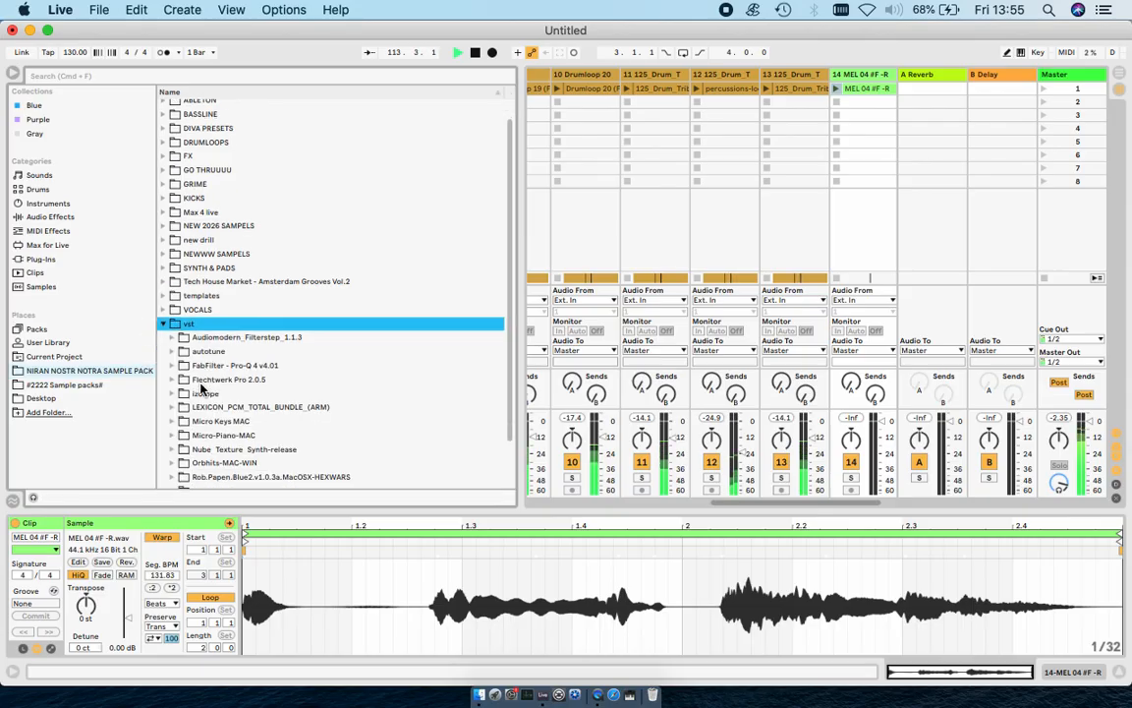
left_click(164, 259)
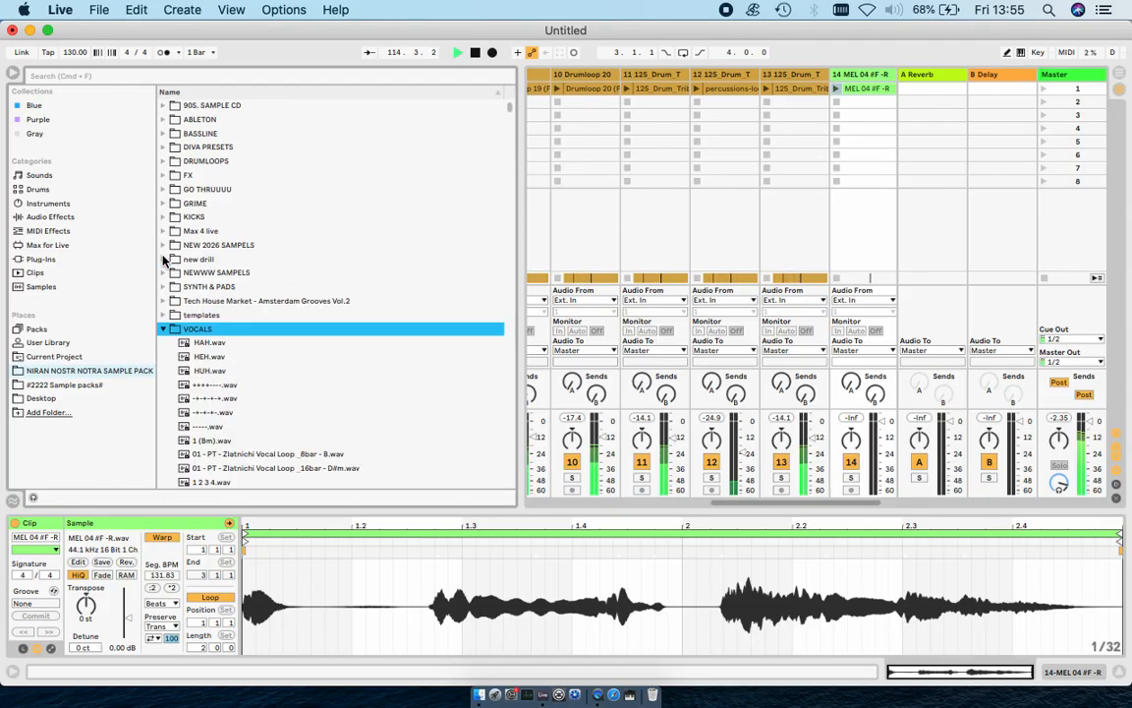
scroll(214, 356, "down", 20)
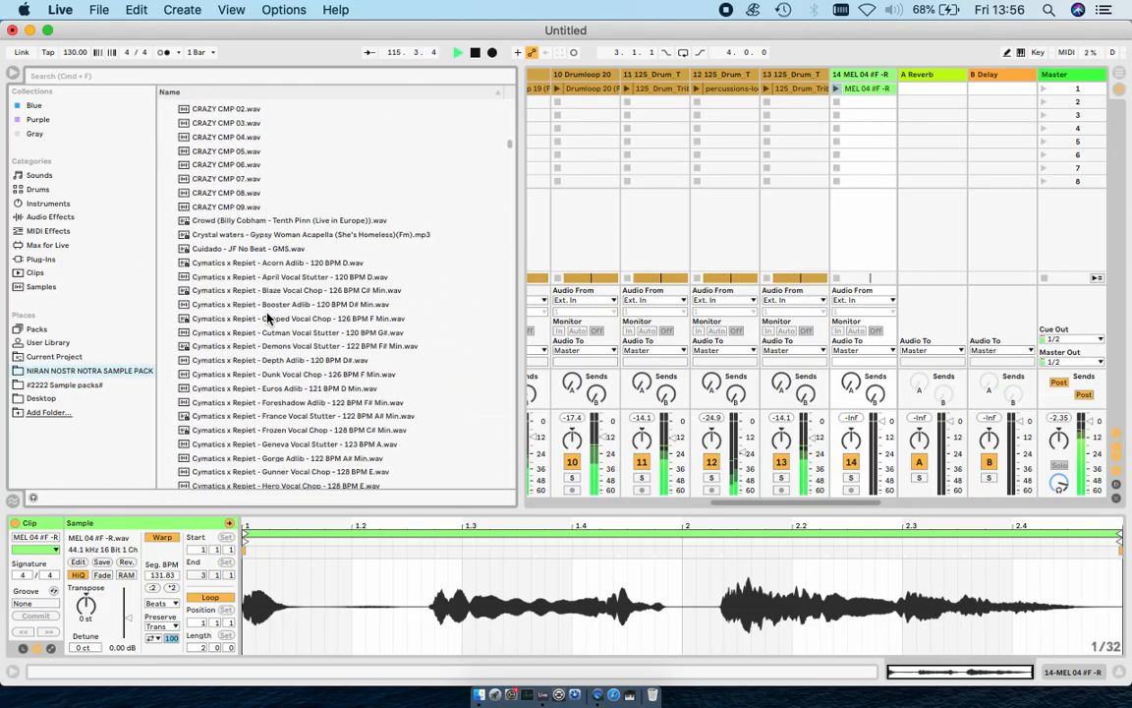
scroll(268, 317, "up", 3)
Launch the MEL 04 #F -R clip and lower its track volume to about -9 dB.
left_click(837, 88)
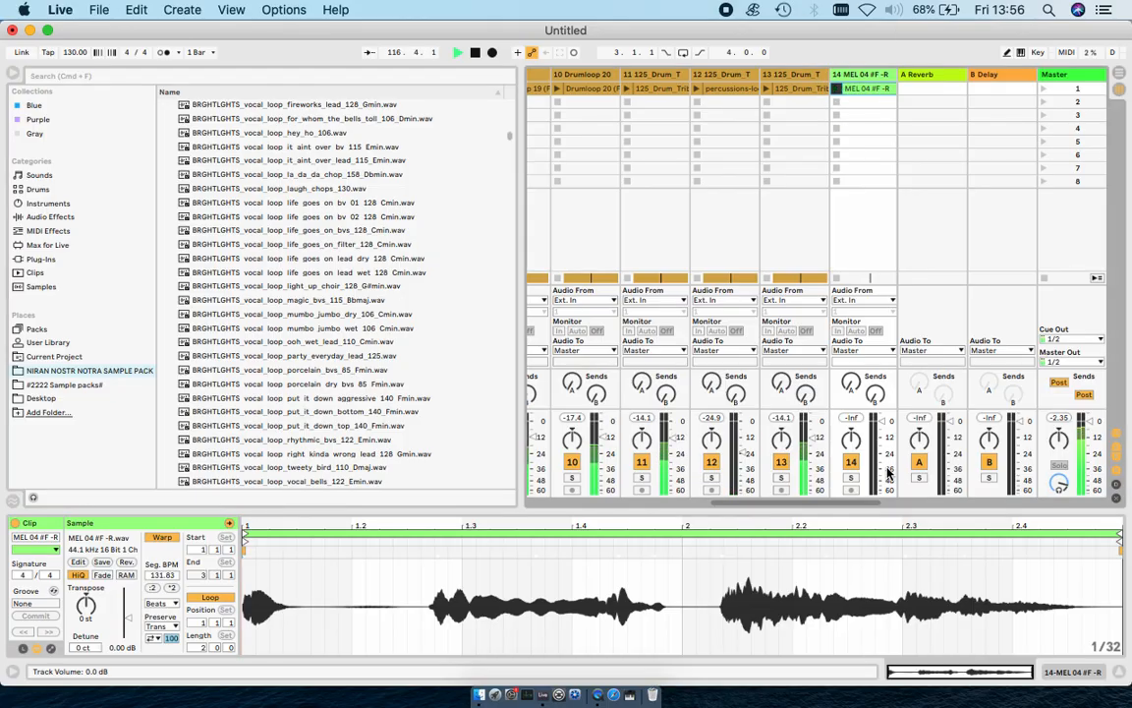
left_click_drag(882, 449, 882, 437)
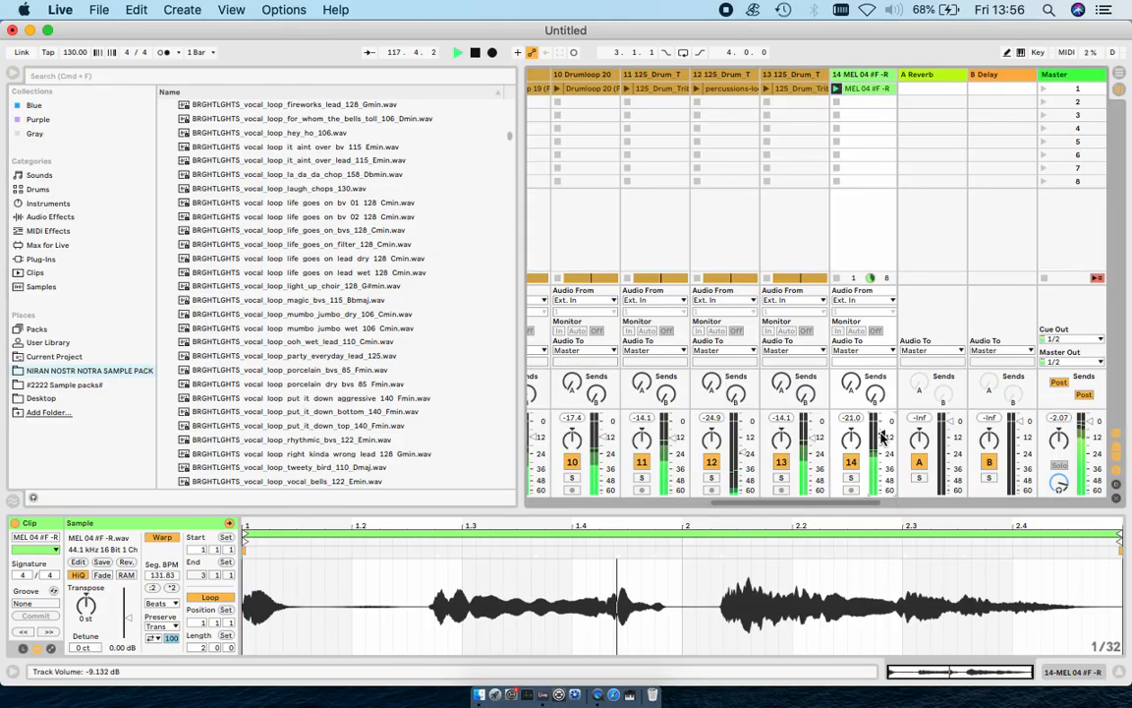
Audition MEL 05 #F -L.wav and MEL 05 C -R.wav as replacements for the vocal clip on track 14.
left_click(93, 539)
scroll(314, 291, "down", 5)
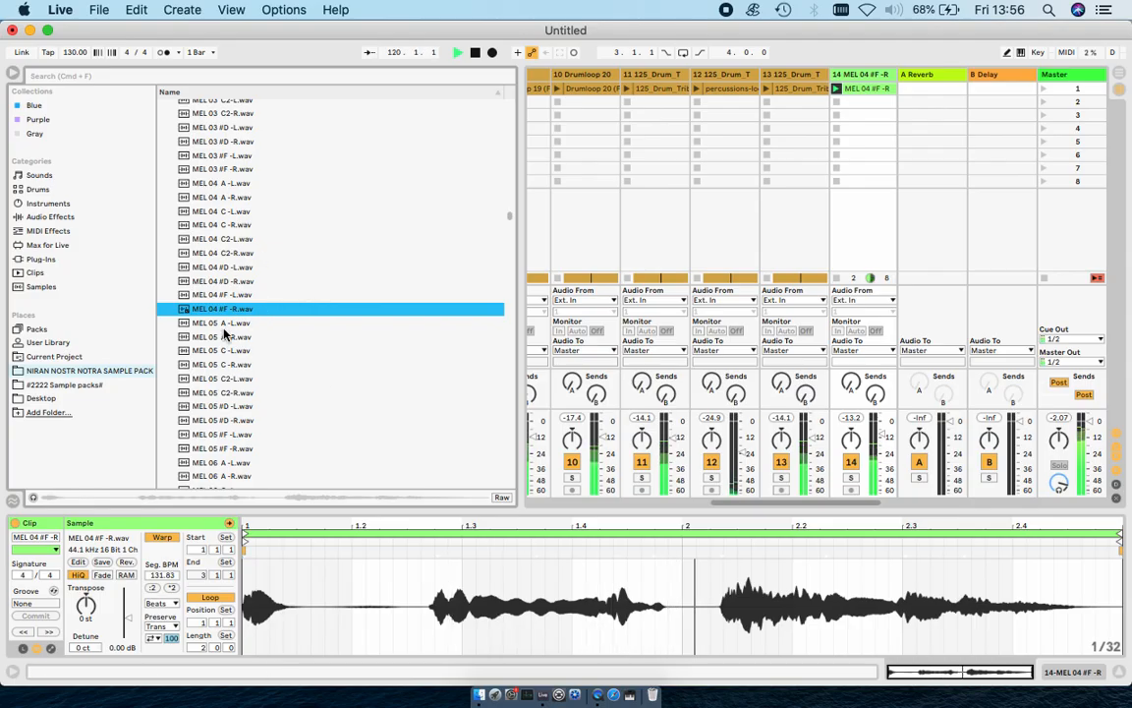
scroll(238, 399, "down", 3)
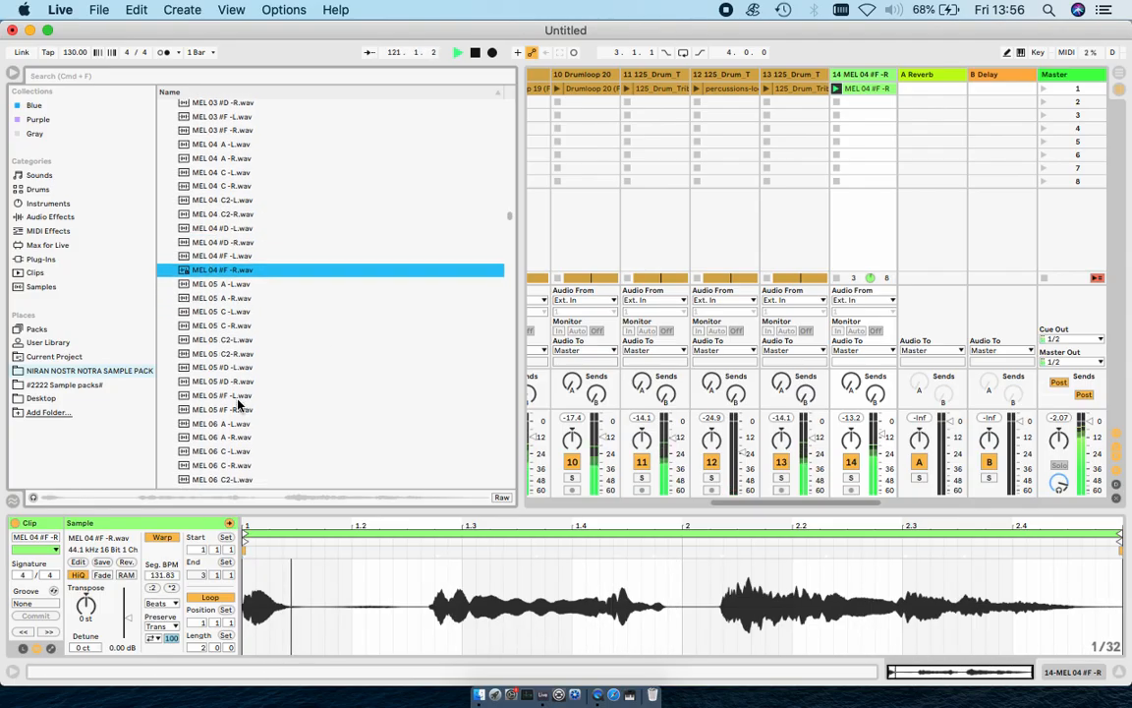
double_click(238, 399)
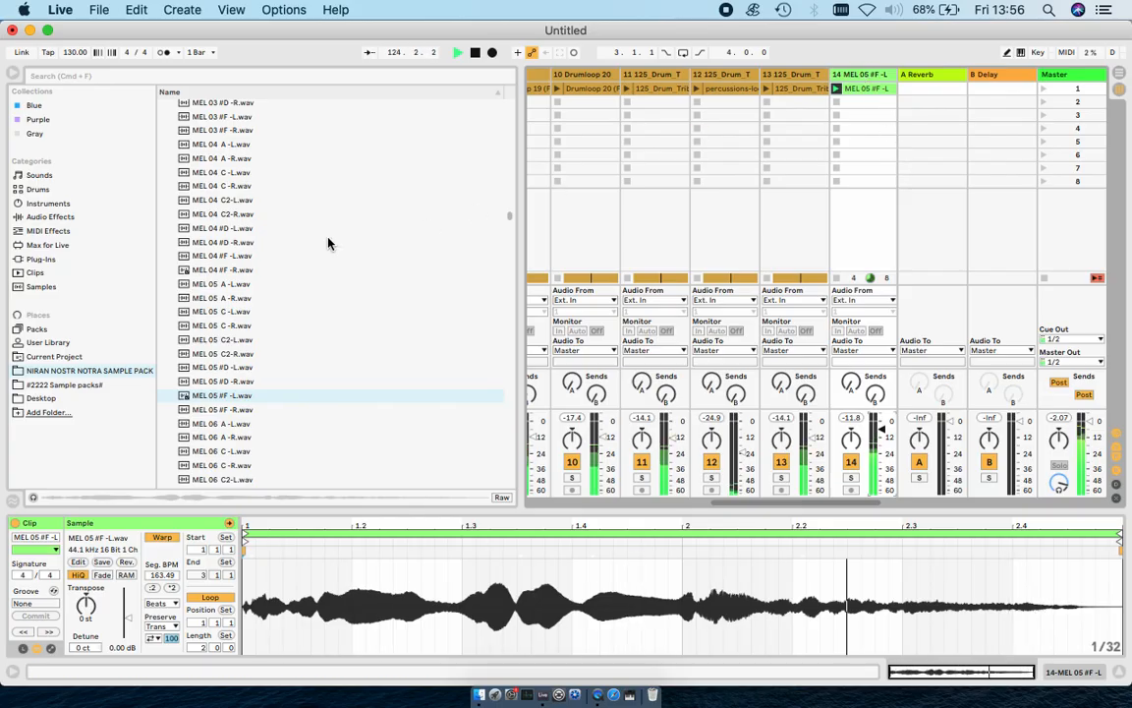
double_click(229, 327)
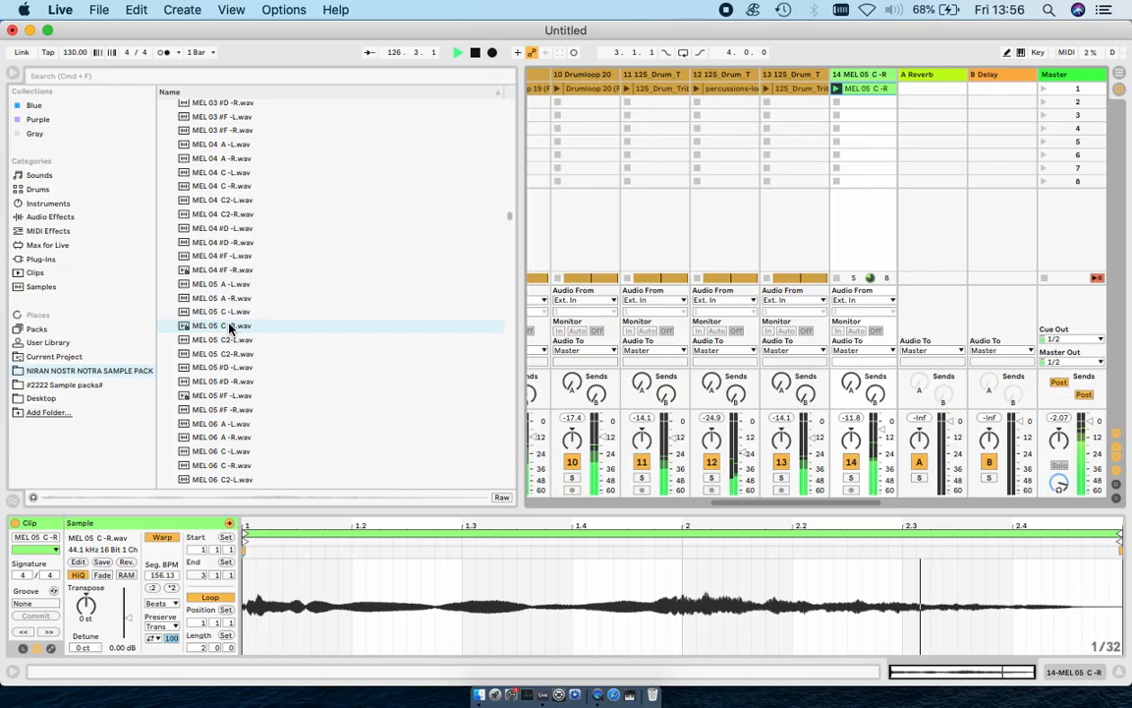
Filter the sample pack by "f#m" and swap the track 14 vocal for Haha - RF2 - JF No Beat (F#m).wav.
left_click(89, 75)
type("F#m")
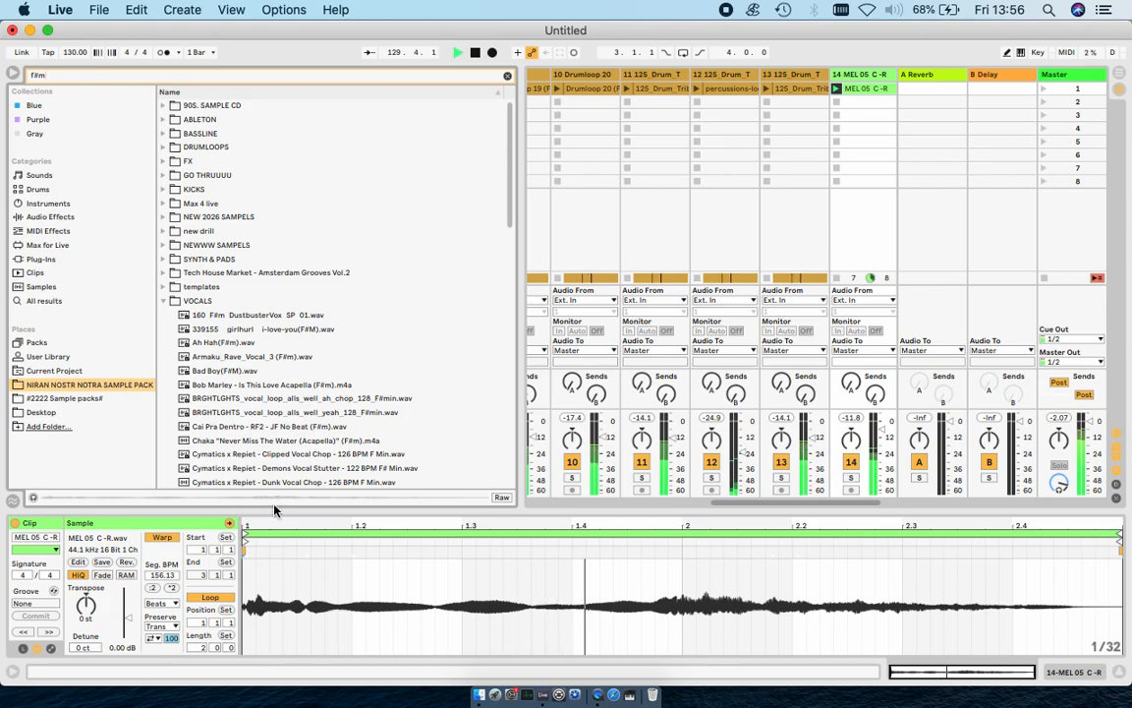
scroll(278, 459, "down", 6)
double_click(290, 367)
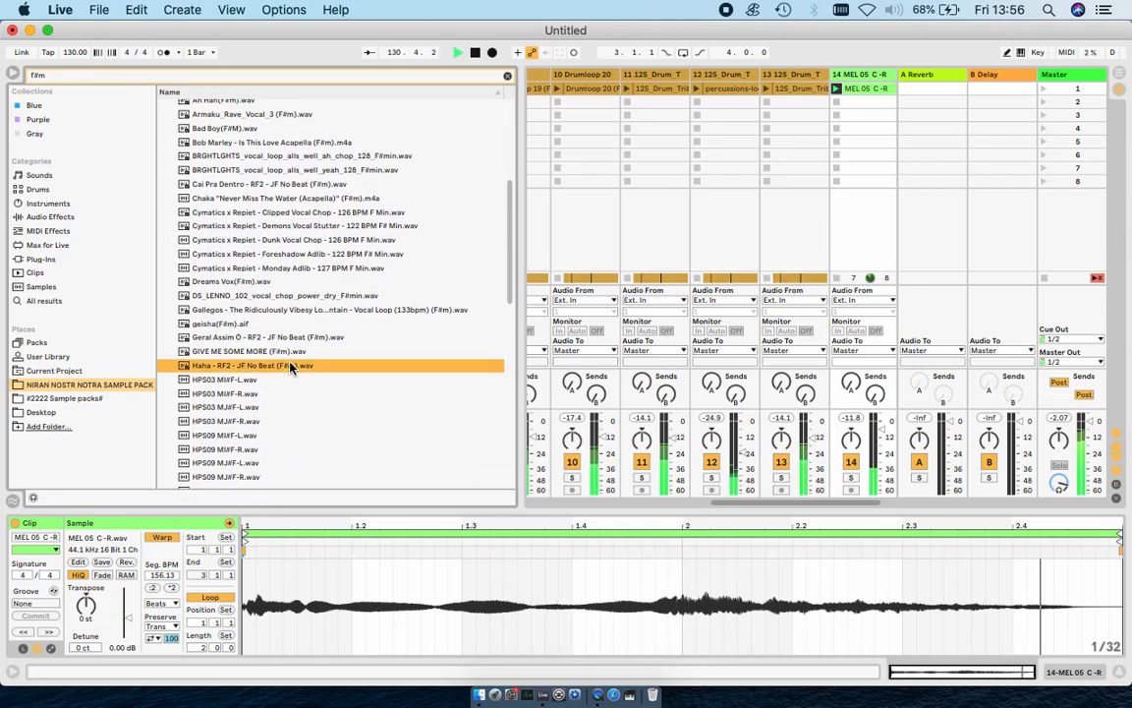
left_click(836, 89)
Audition HPS10 MJ#F-L.wav and HPS10 MI#F-L.wav in place of the Haha vocal on track 14.
scroll(399, 243, "down", 5)
double_click(243, 348)
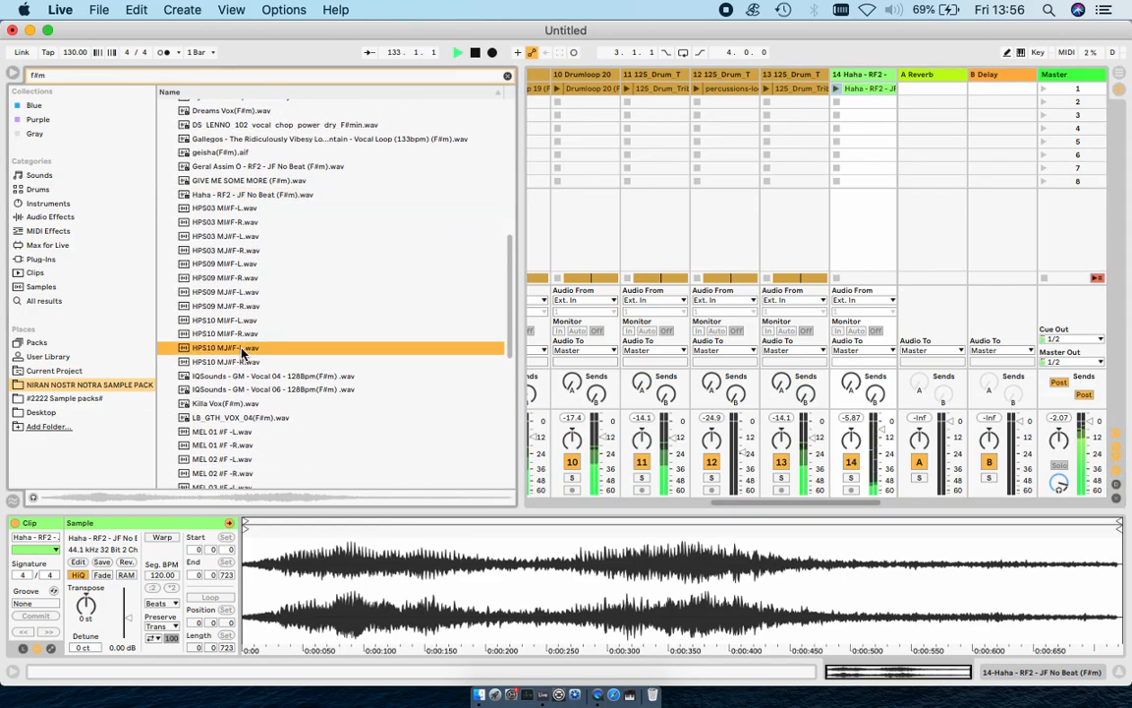
scroll(236, 248, "down", 2)
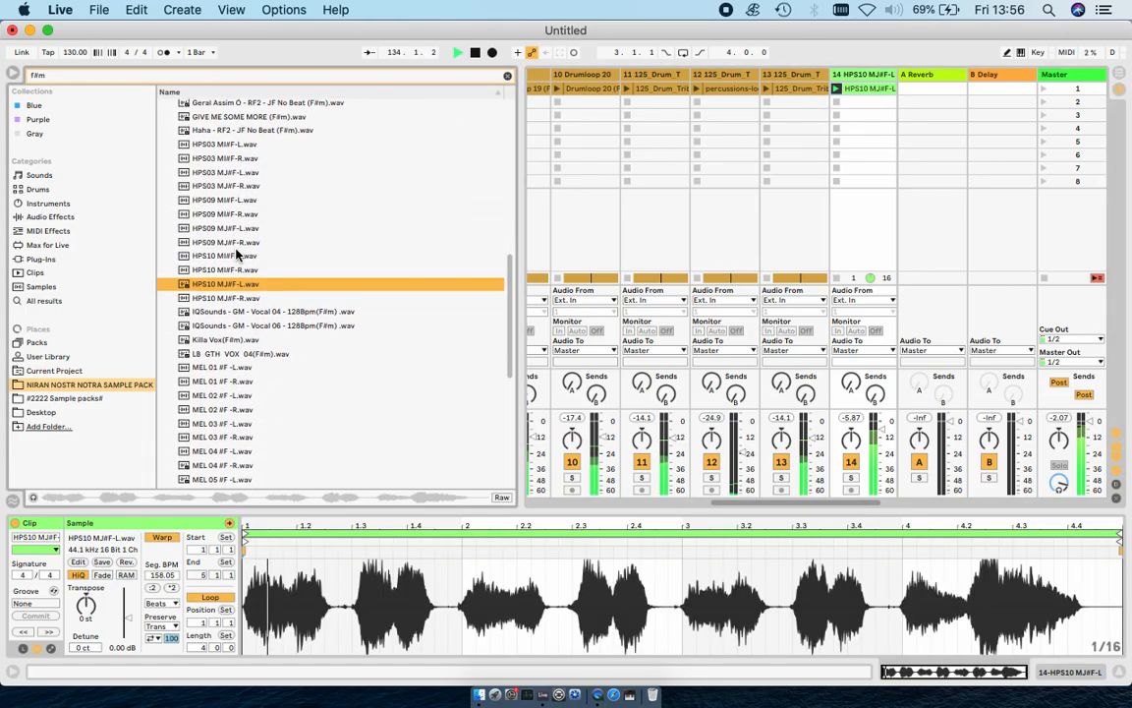
double_click(236, 251)
left_click(236, 247)
Audition the Cymatics x Repiet Foreshadow Adlib, Dunk Vocal Chop and Monday Adlib samples on track 14.
scroll(236, 249, "up", 5)
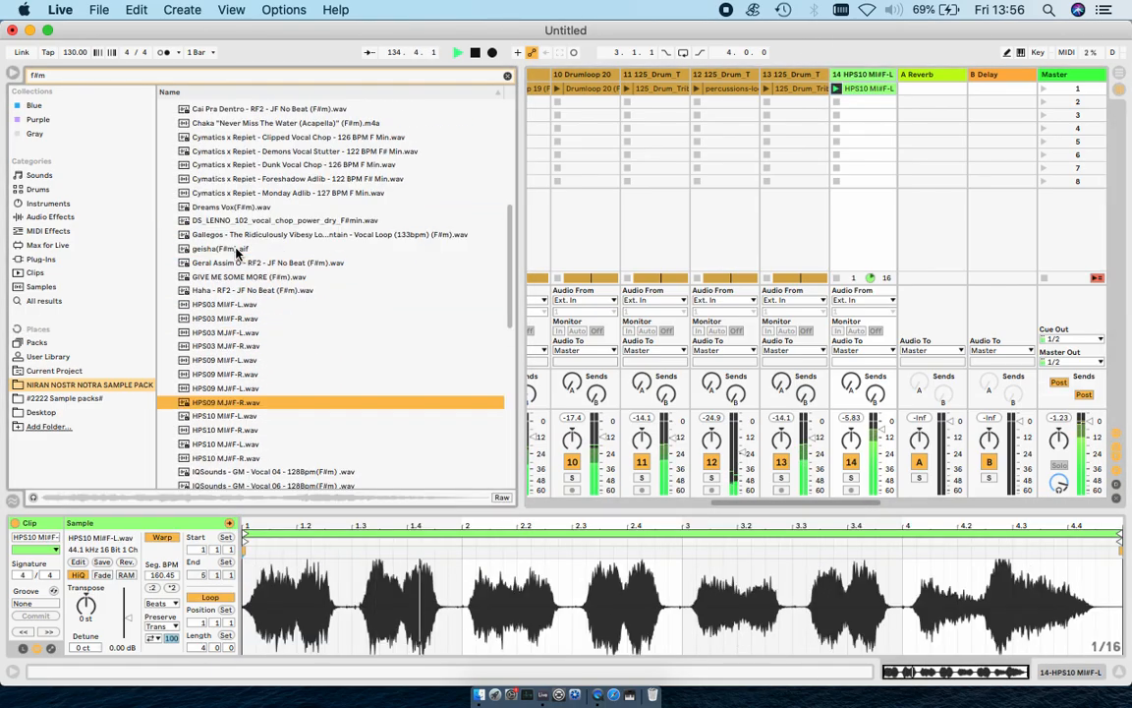
scroll(236, 252, "up", 2)
left_click(236, 248)
double_click(239, 218)
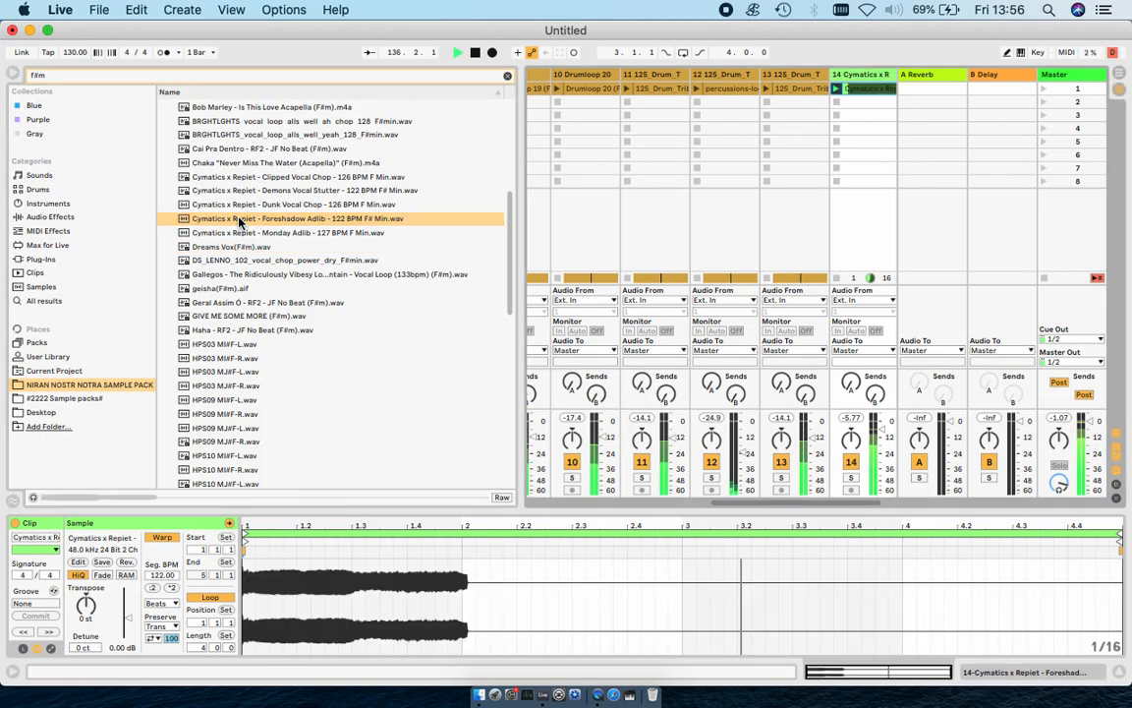
scroll(238, 220, "up", 3)
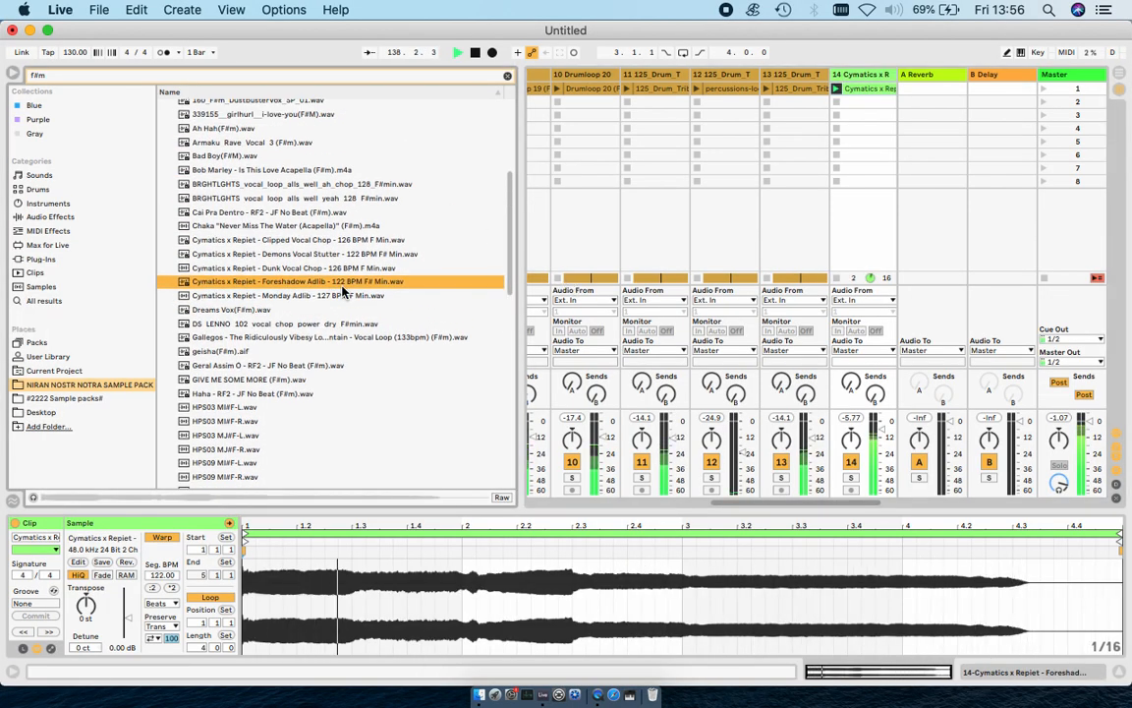
key("Up")
key("Return")
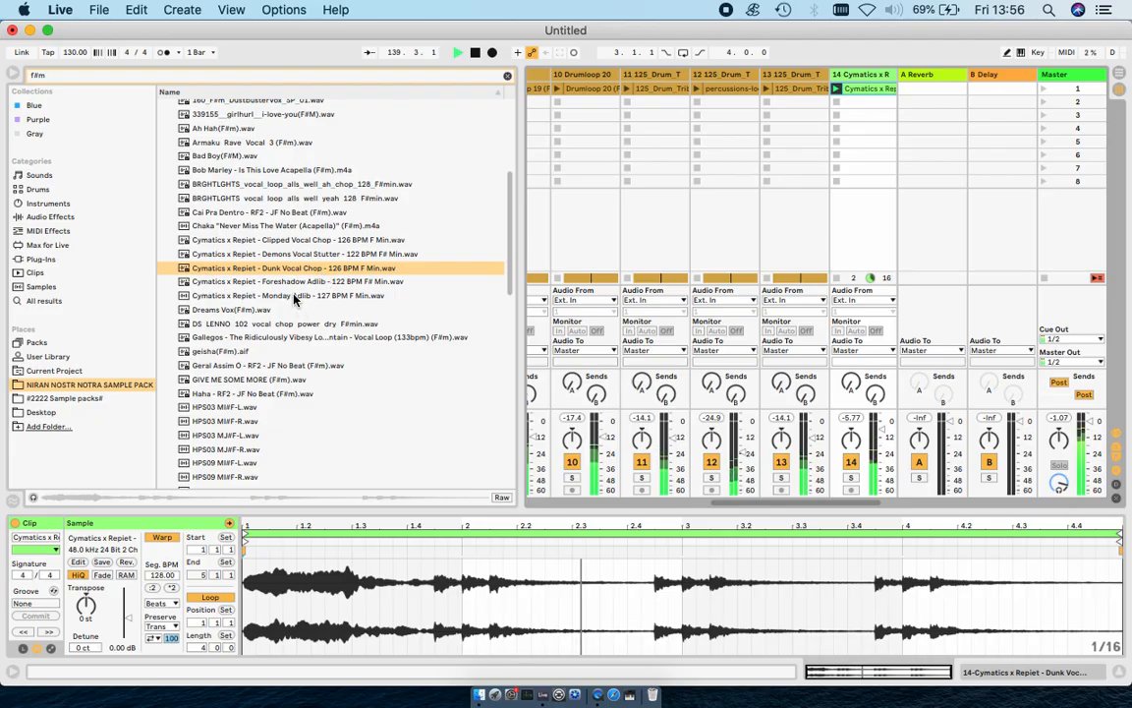
key("Down")
key("Return")
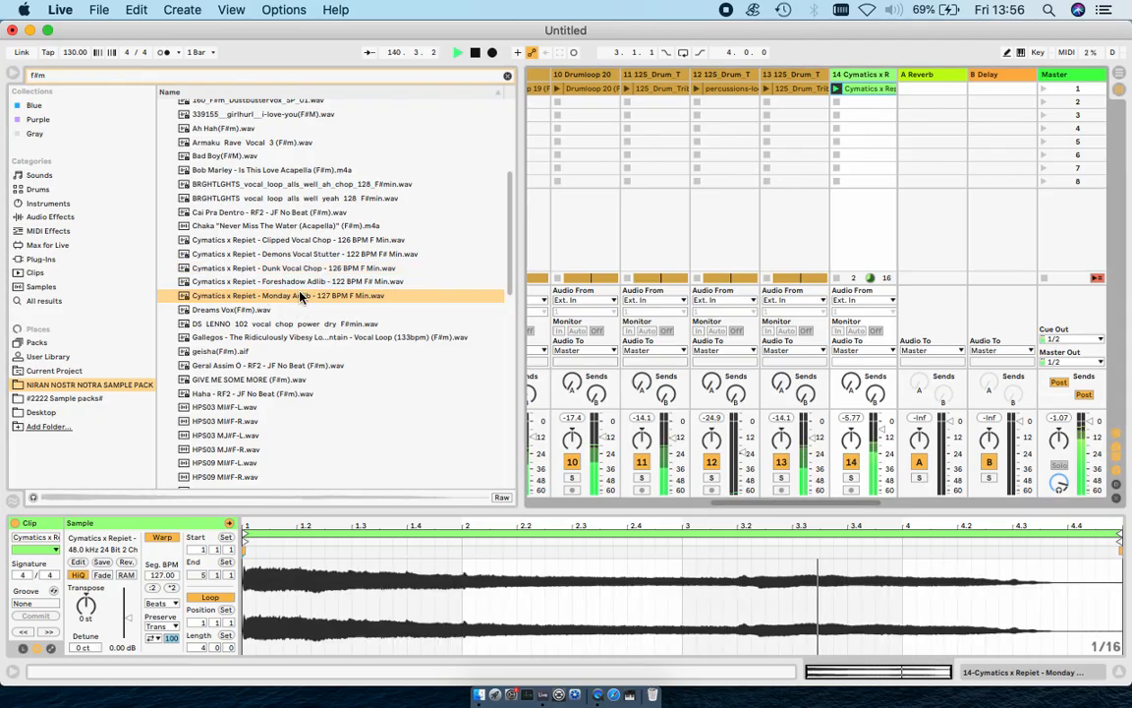
Swap the track 14 vocal for Cymatics x Repiet - Demons Vocal Stutter and crop the sample to bars 3 to 5.
double_click(290, 254)
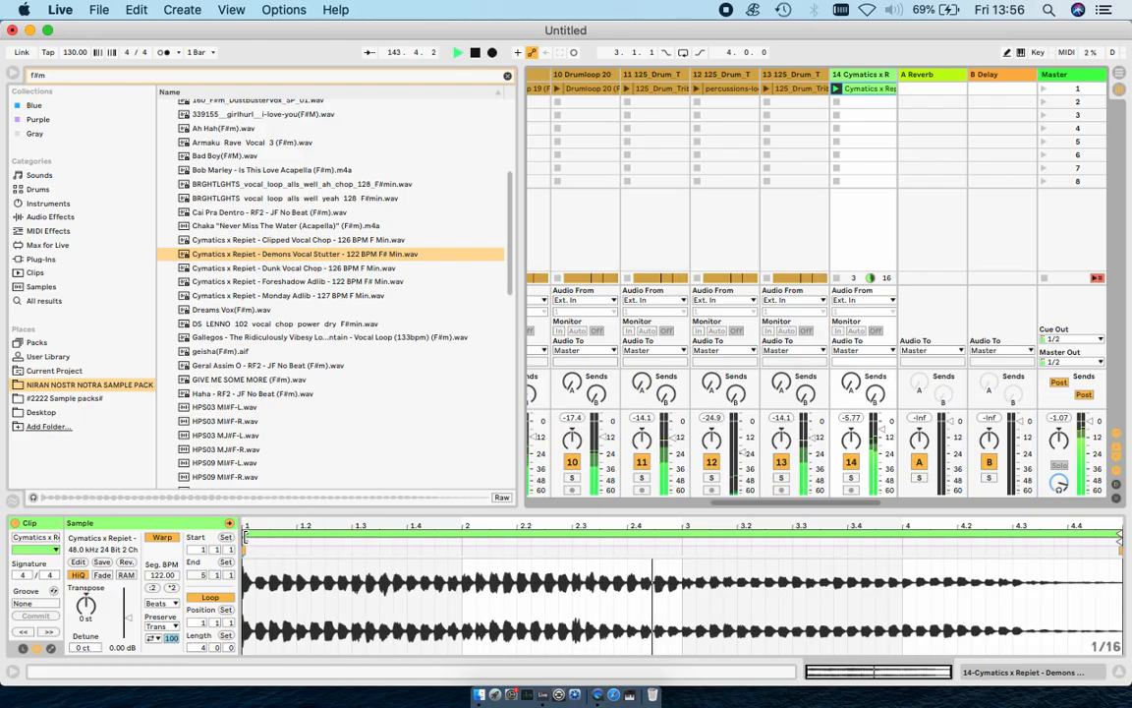
left_click_drag(417, 531, 688, 547)
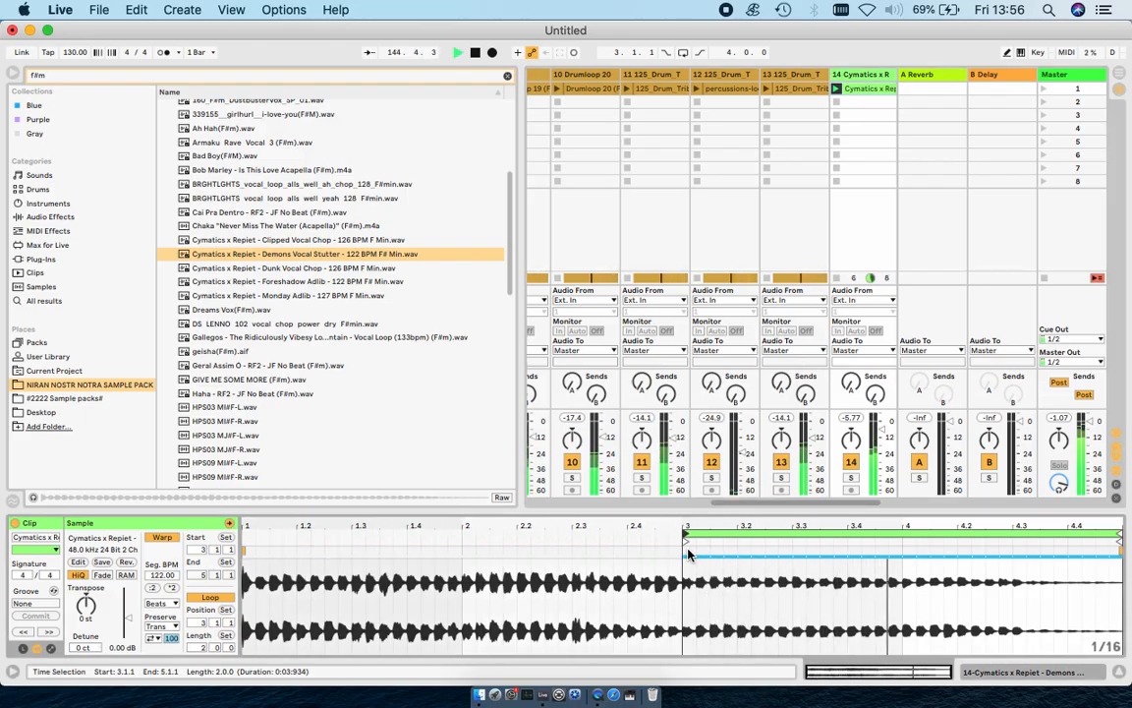
right_click(843, 562)
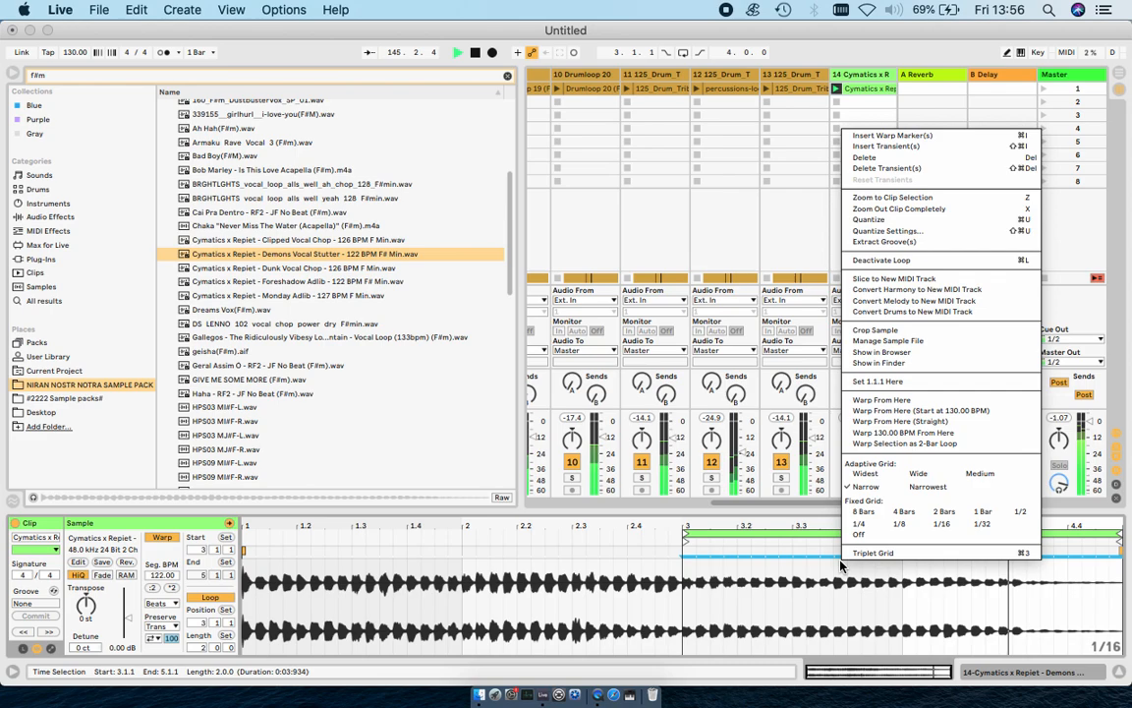
left_click(874, 331)
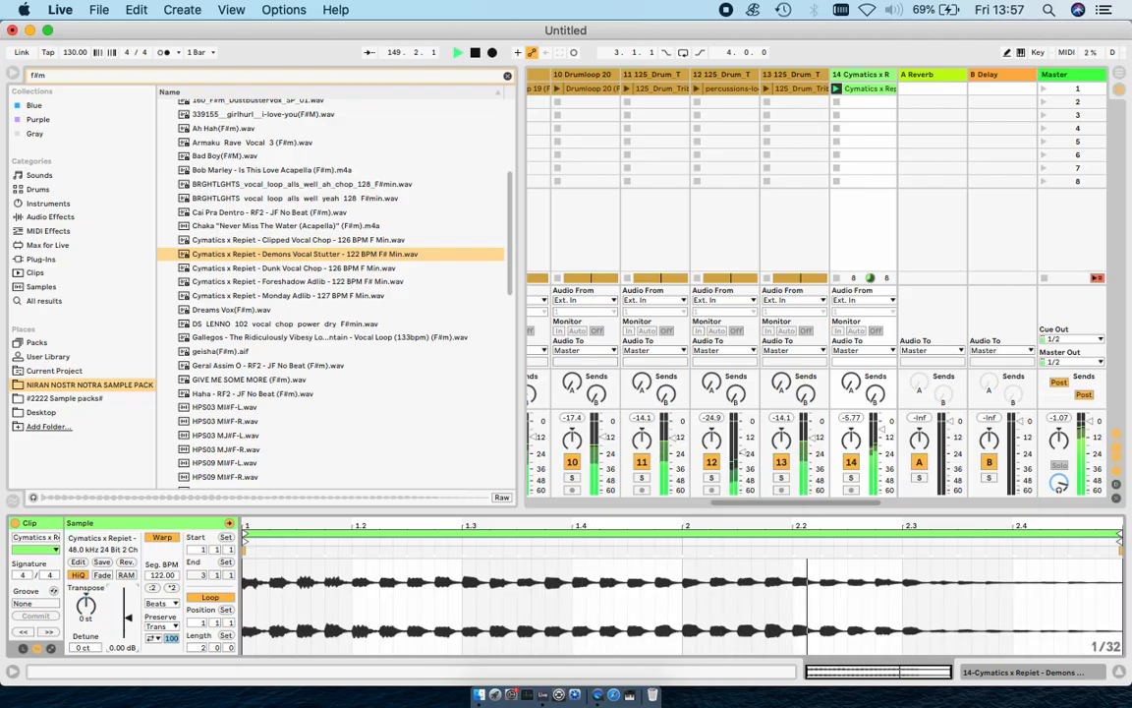
Shorten the vocal loop to one bar and lower its level with -2.31 dB clip gain and -14.5 dB track volume.
left_click_drag(126, 620, 125, 626)
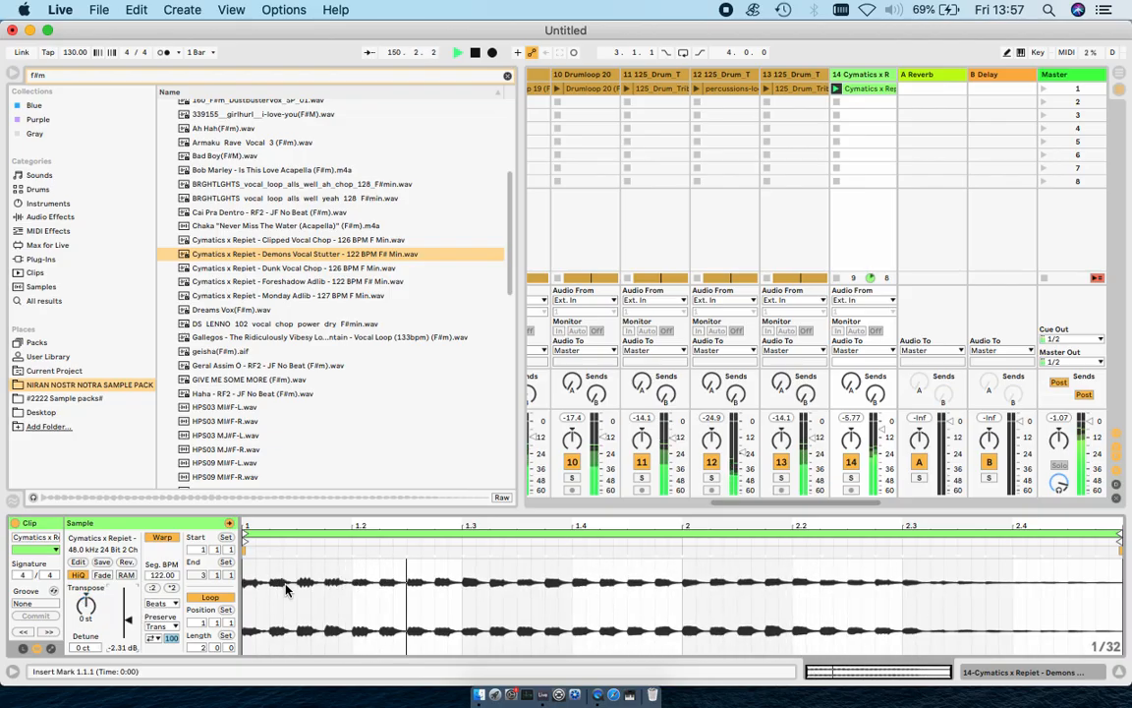
left_click_drag(1115, 536, 681, 536)
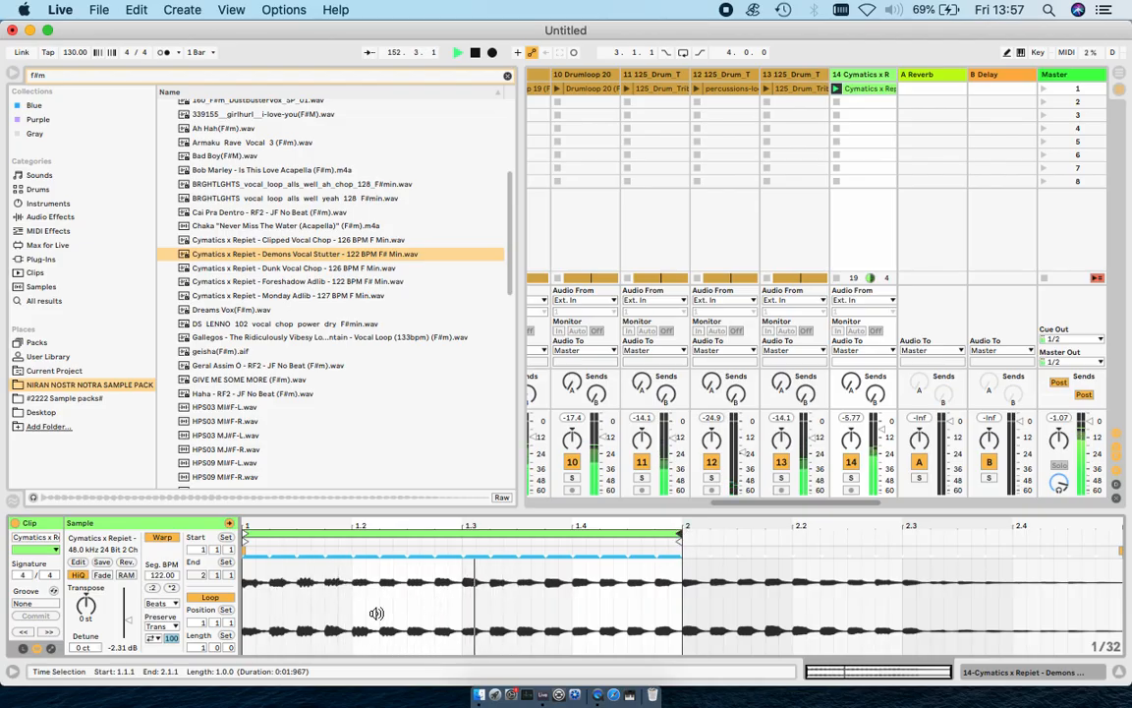
left_click(417, 604)
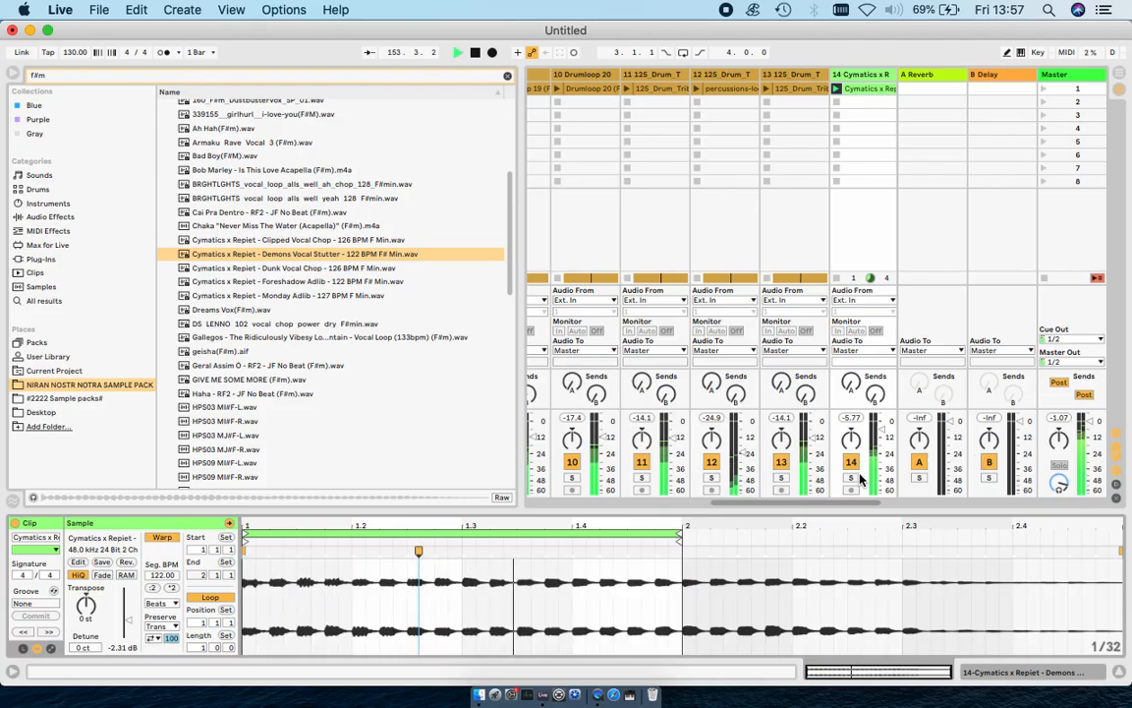
left_click_drag(880, 429, 883, 444)
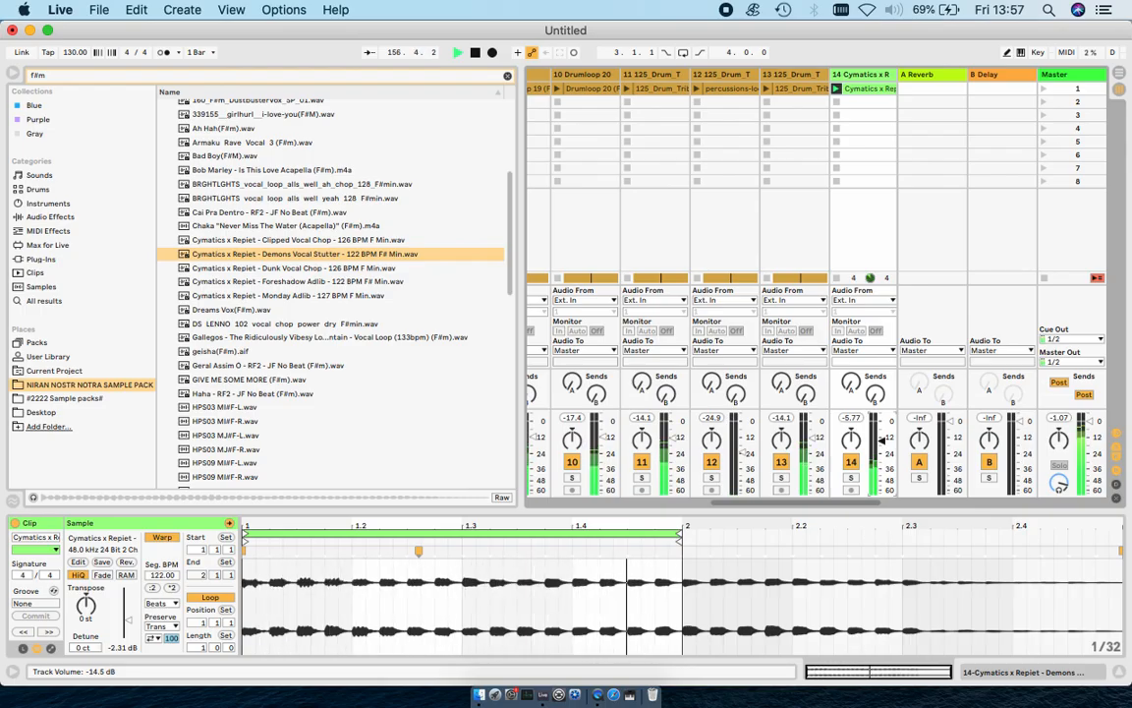
Place the Demons Vocal Stutter clip at bar 1 of track 14 in the arrangement and extend it to bar 257.
scroll(814, 93, "right", 2)
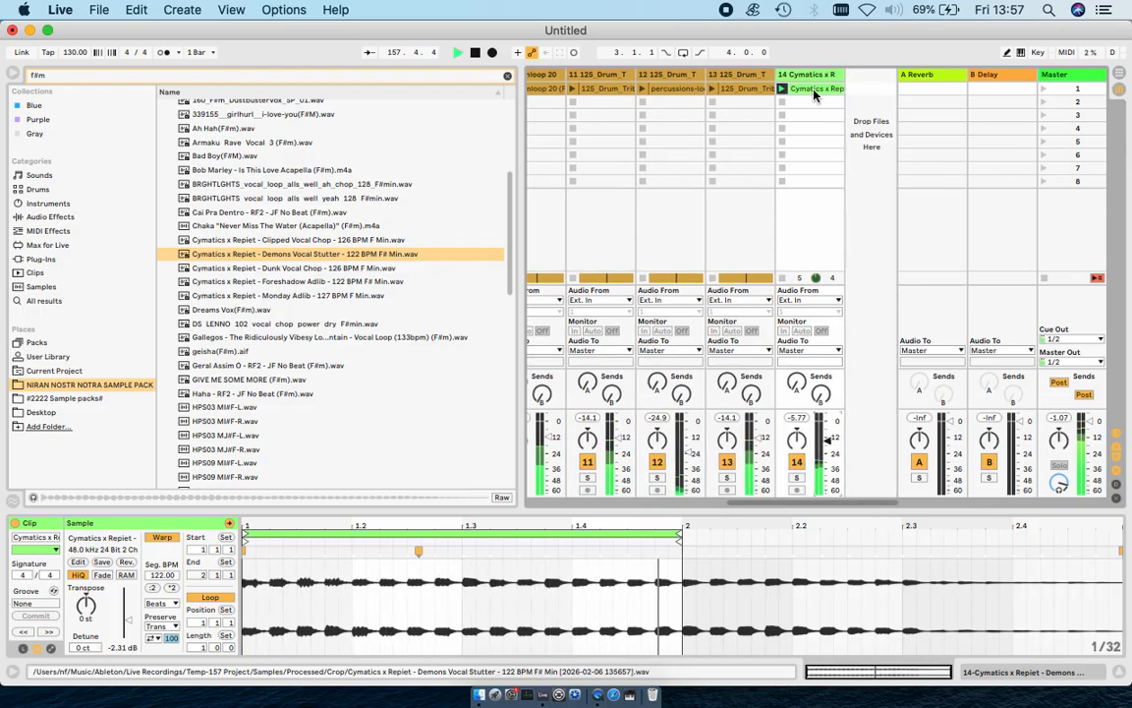
left_click(1119, 76)
left_click(31, 346)
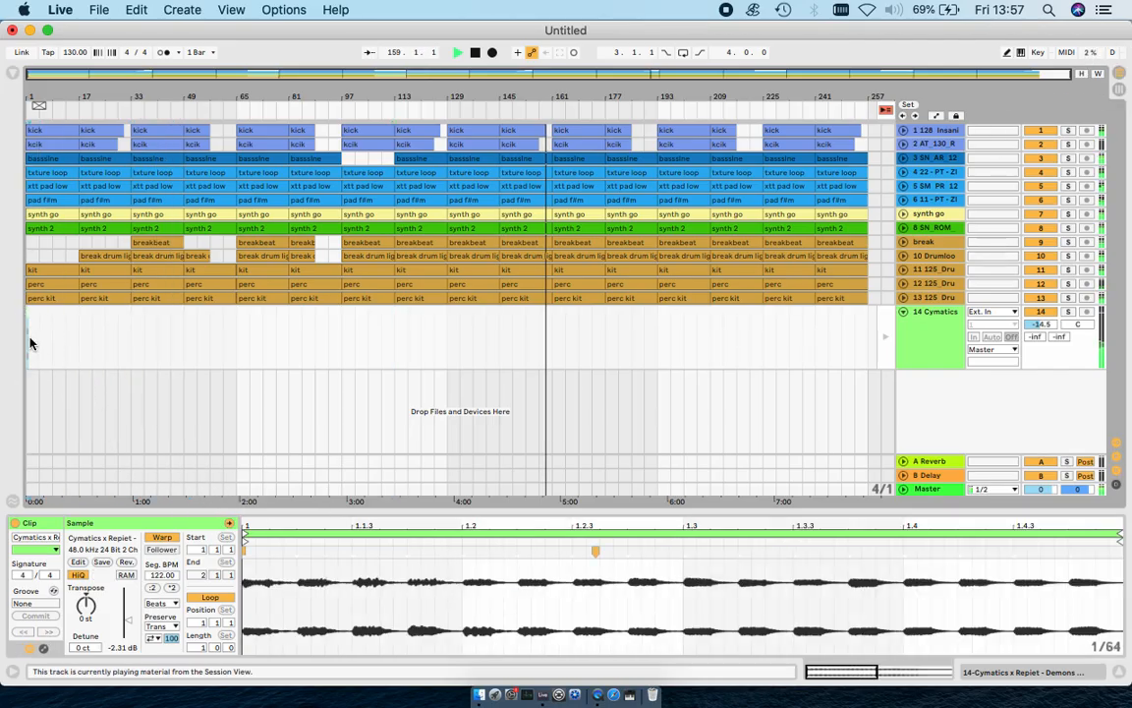
scroll(30, 343, "up", 8)
left_click_drag(49, 313, 555, 334)
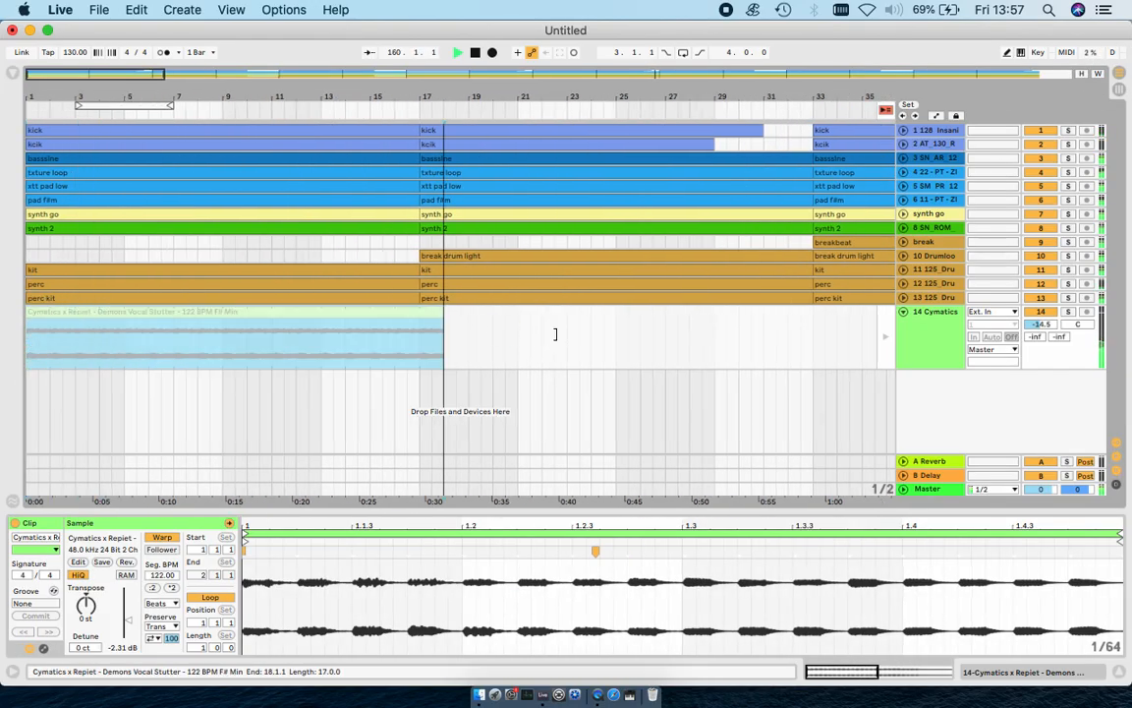
scroll(325, 316, "down", 8)
left_click_drag(96, 310, 847, 316)
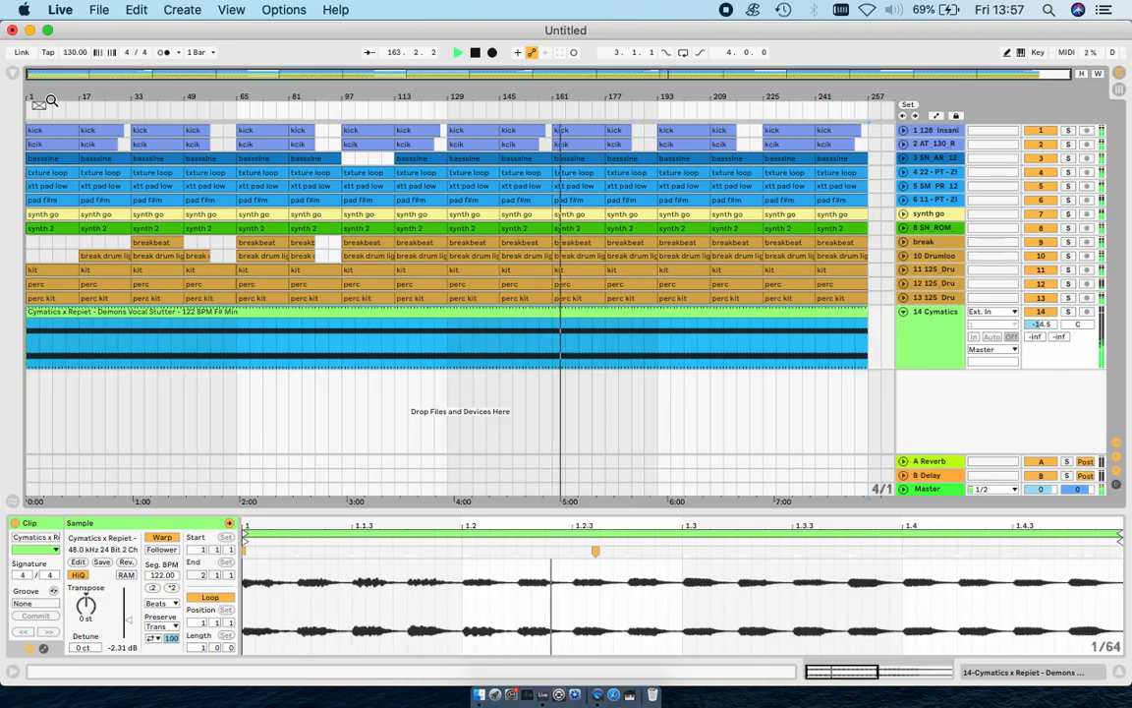
Set the arrangement loop to span bars 1 to 257 and fold track 14.
left_click_drag(47, 105, 872, 106)
key("super+l")
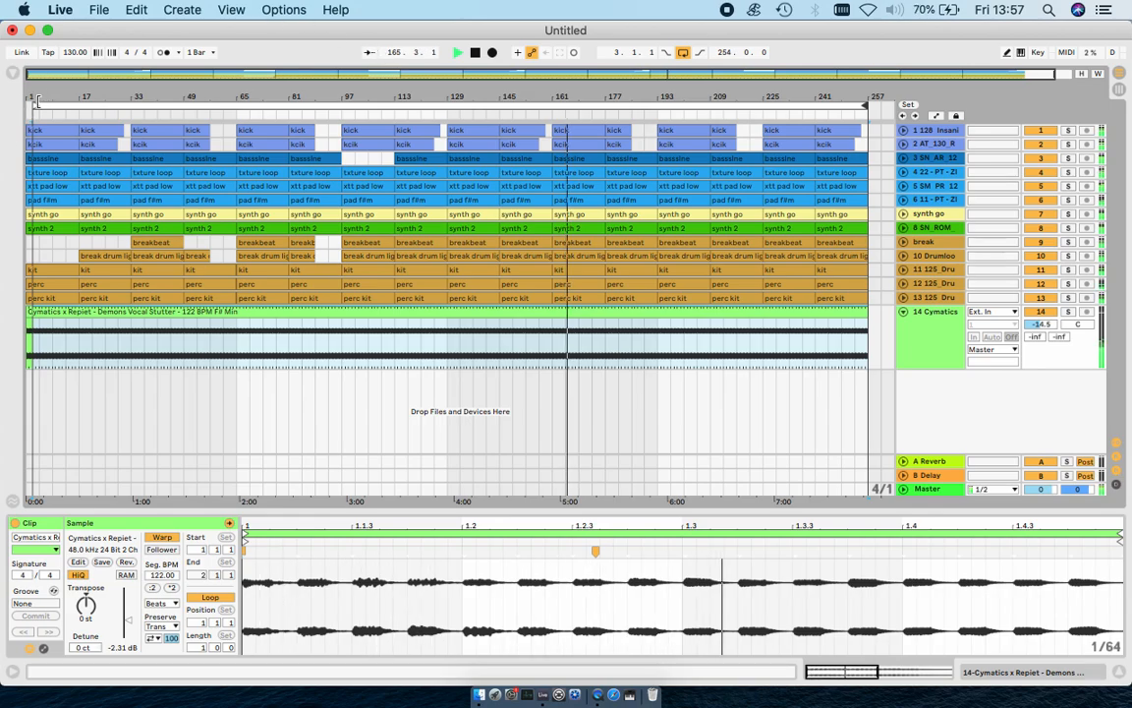
left_click_drag(37, 103, 9, 107)
scroll(457, 367, "down", 1)
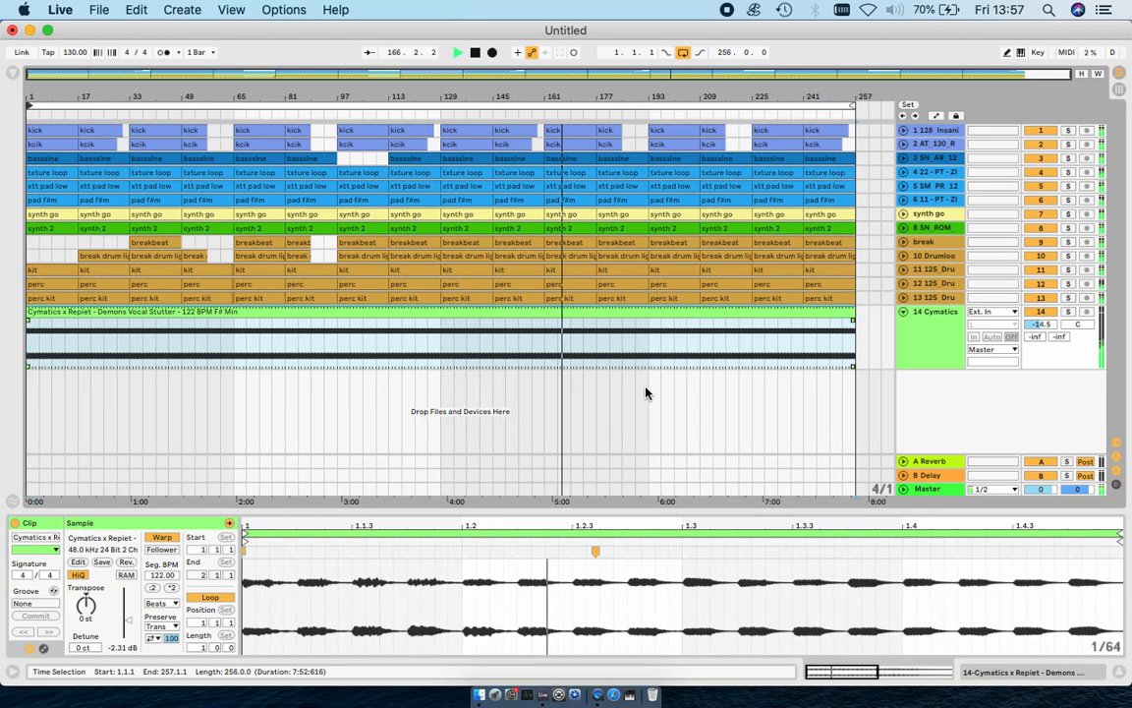
left_click(902, 312)
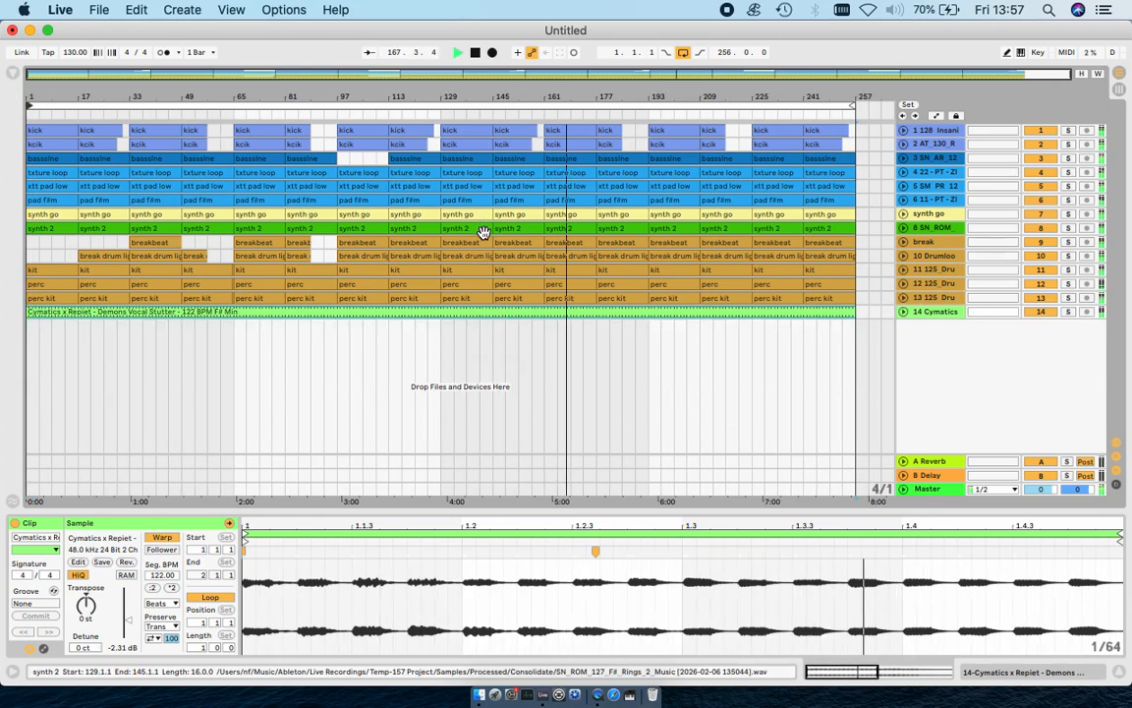
Delete the breakbeat and break drum light clips between bars 145 and 161, and play from bar 145.
left_click(506, 243)
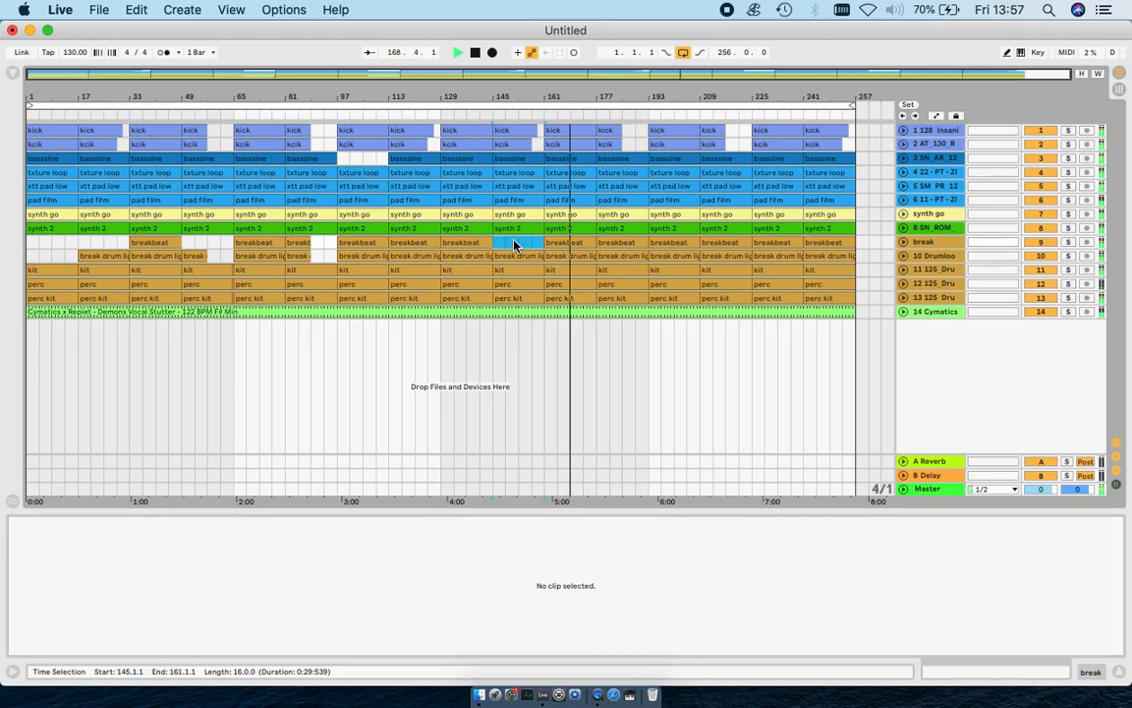
left_click(515, 259)
key("Delete")
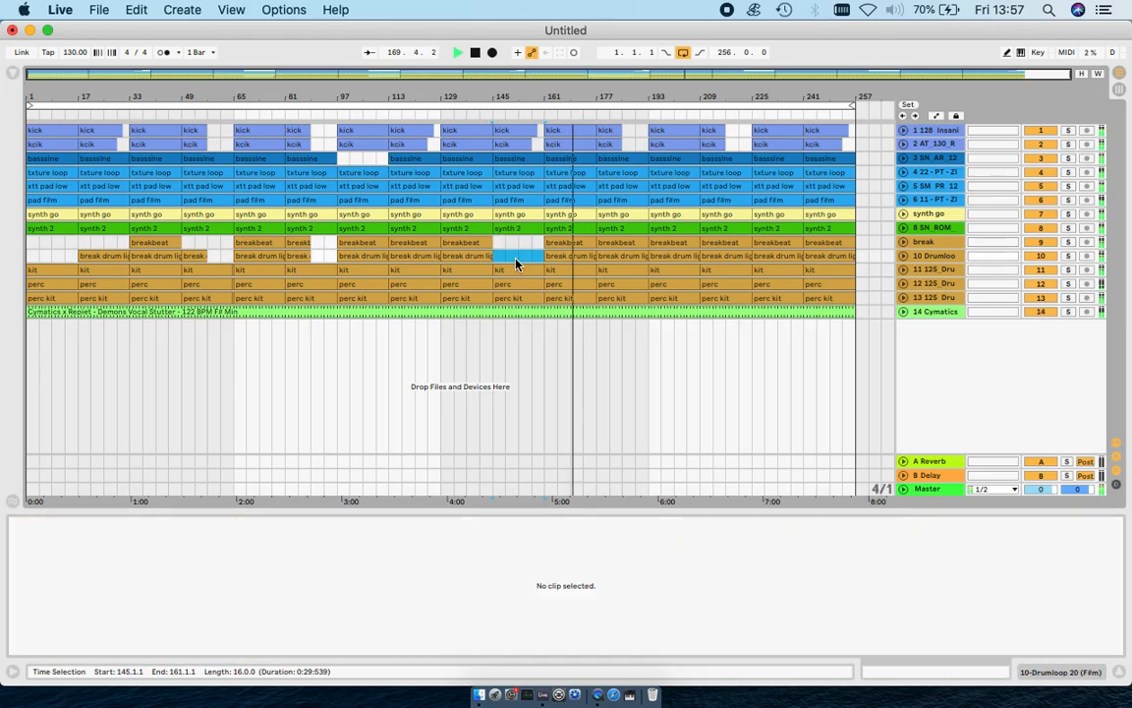
left_click(495, 244)
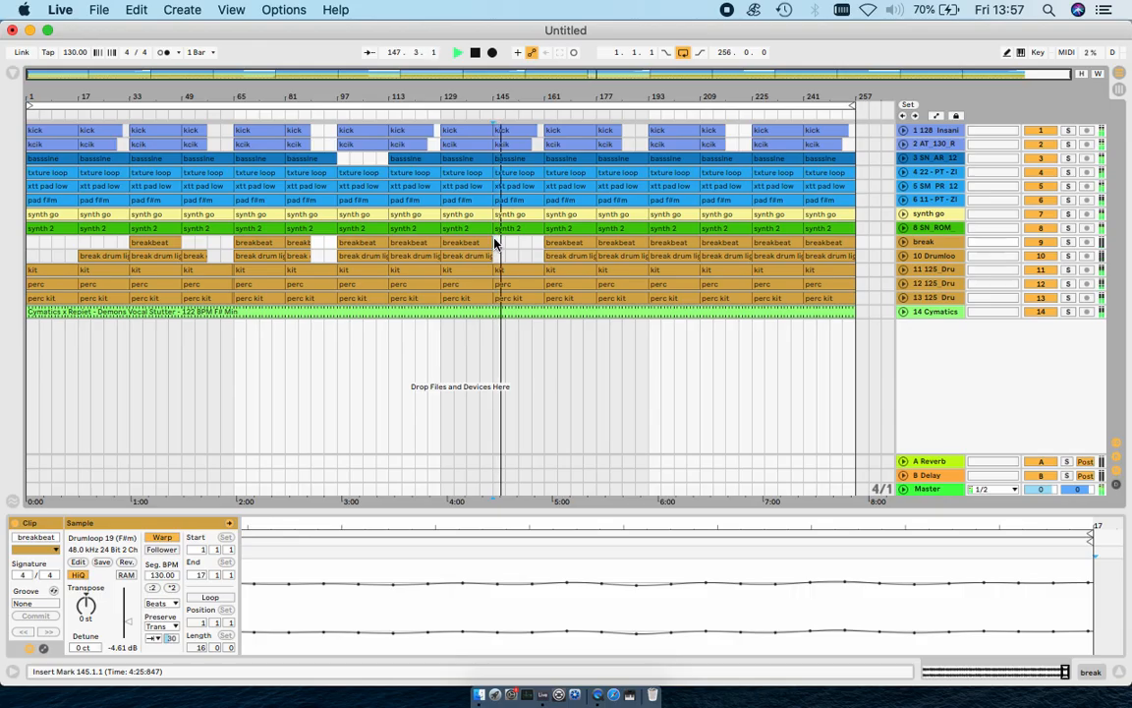
Deactivate the kick, kcik, kit, perc and perc kit clips that start at bar 145.
left_click(516, 131)
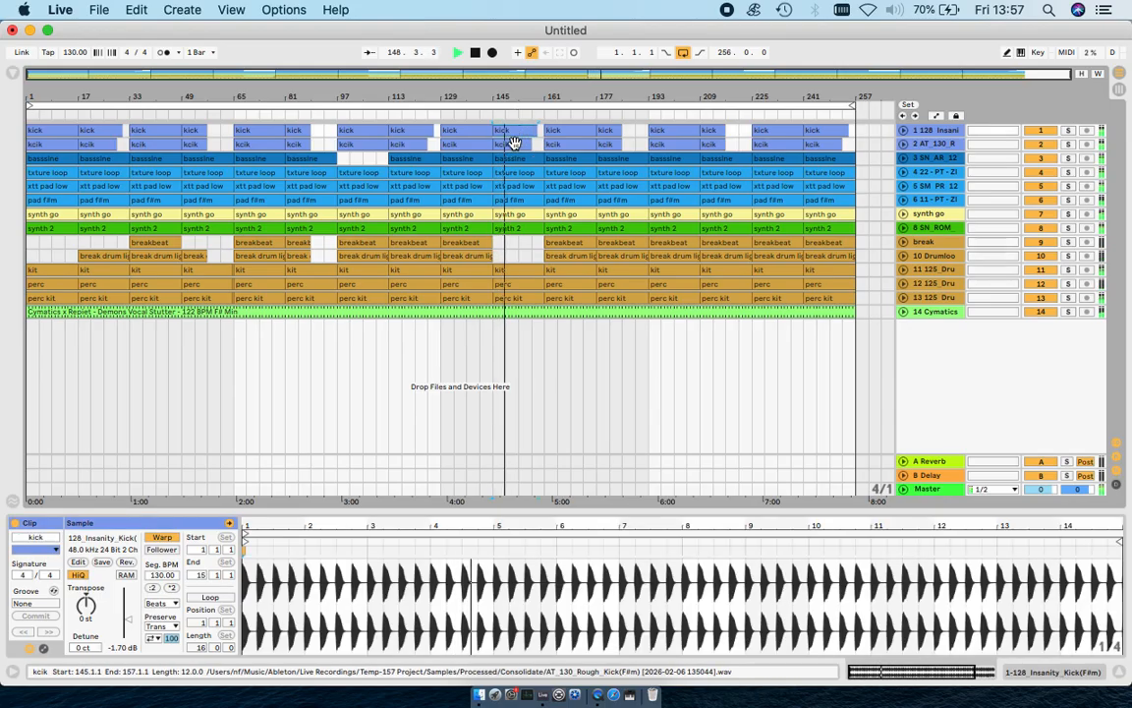
left_click(513, 143, "shift")
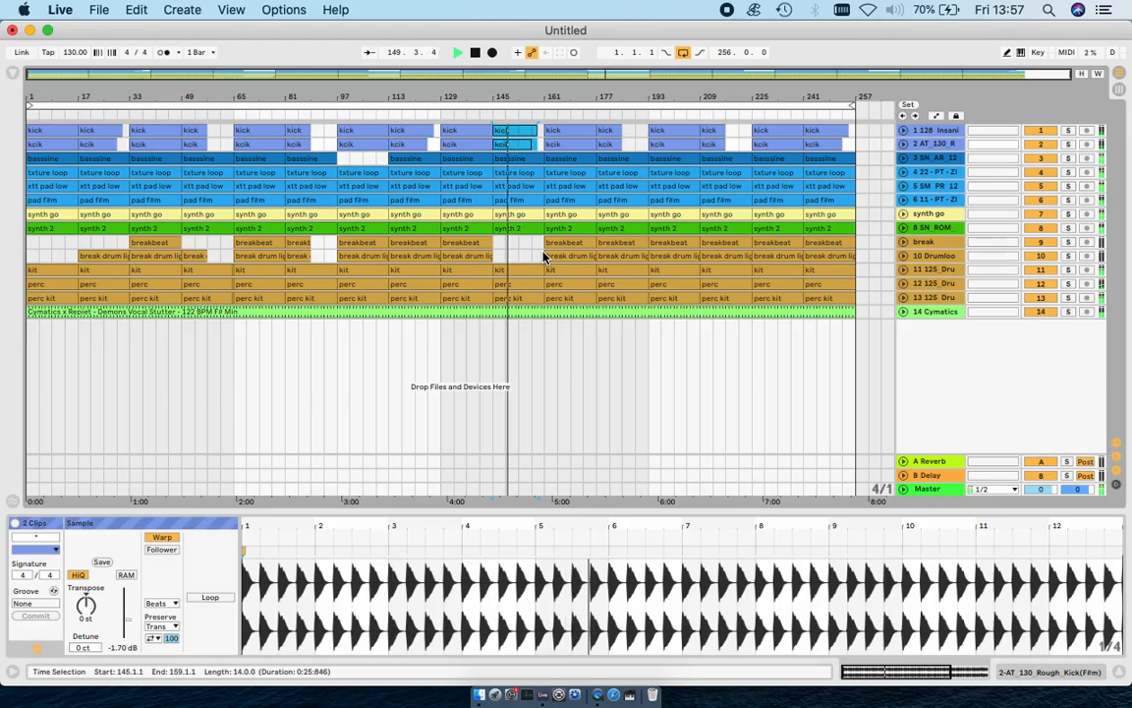
left_click(545, 256)
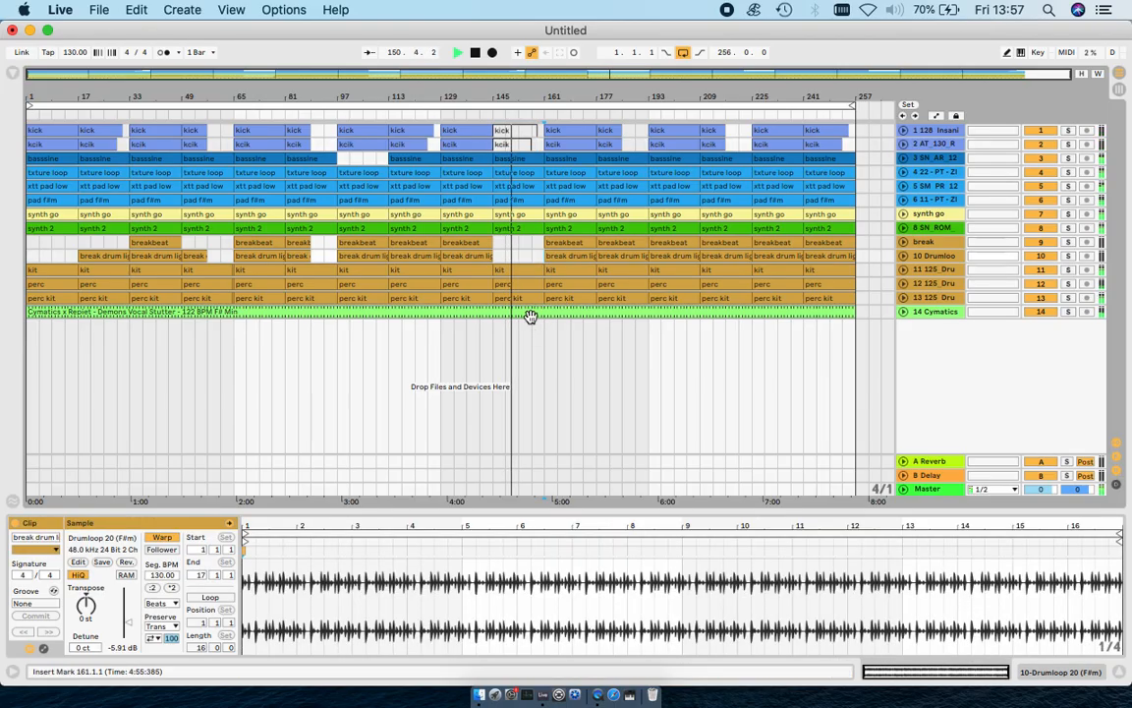
left_click(508, 268)
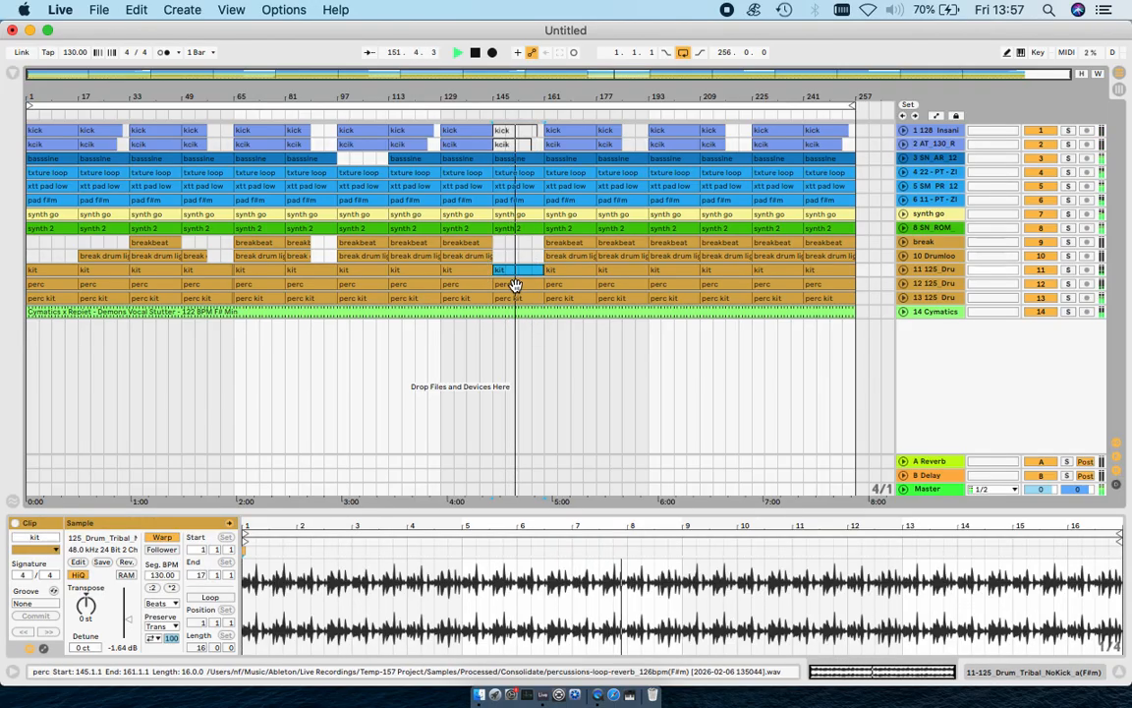
left_click(514, 284)
left_click(510, 299)
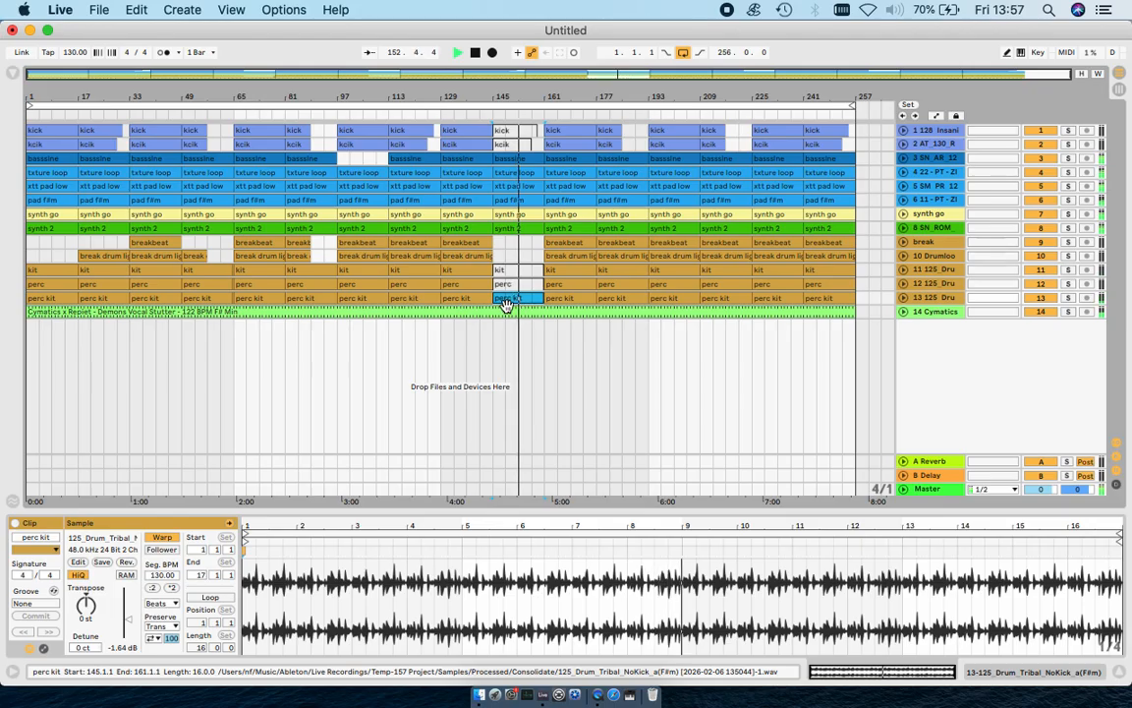
left_click(505, 312)
left_click(498, 245)
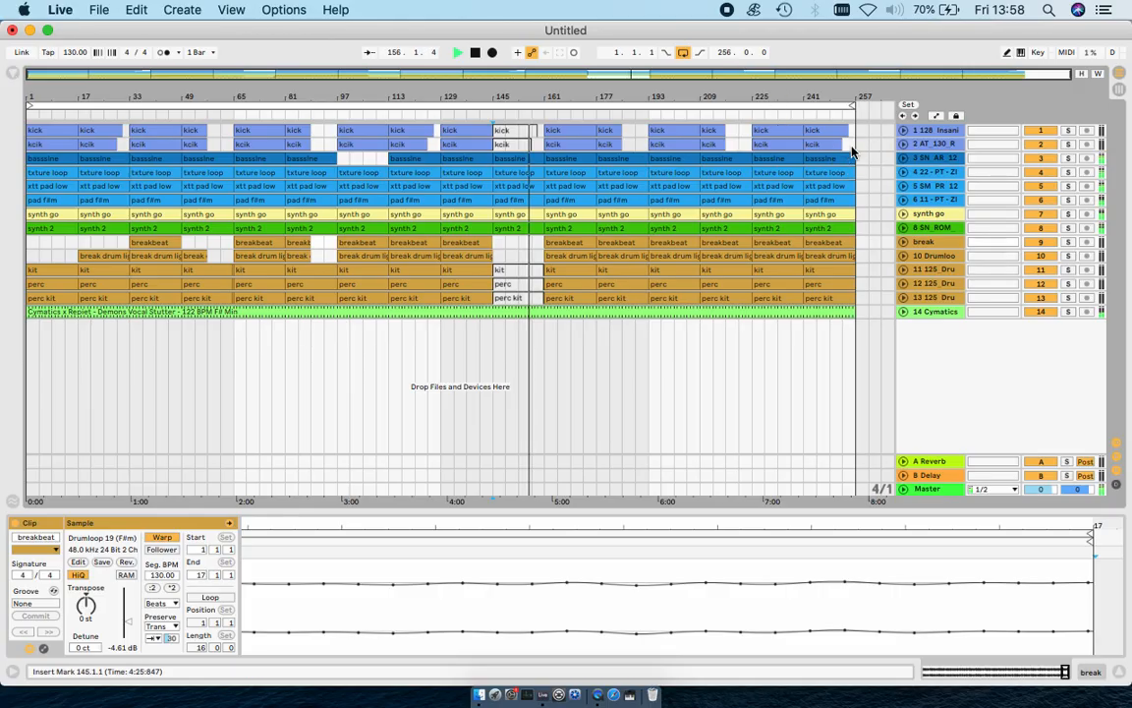
Apply the MPC 16 Swing-53 groove from the core library to all clips in the arrangement, after trying MPC 16 Swing-54.
left_click(834, 127)
key("super+a")
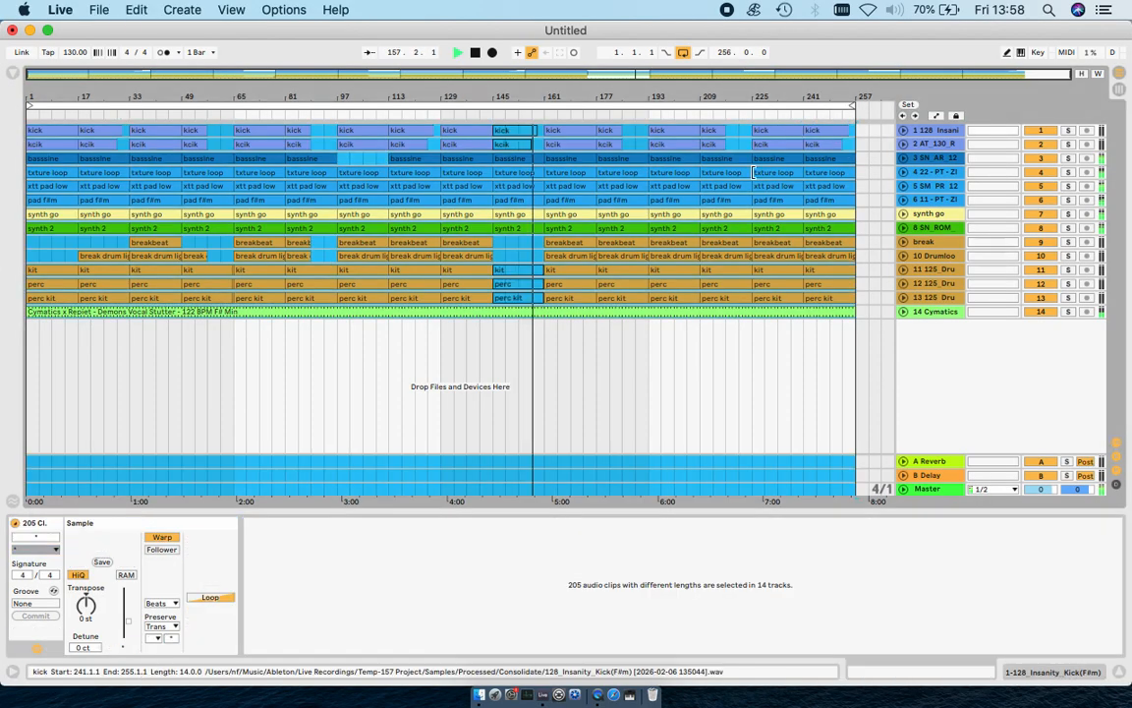
left_click(56, 590)
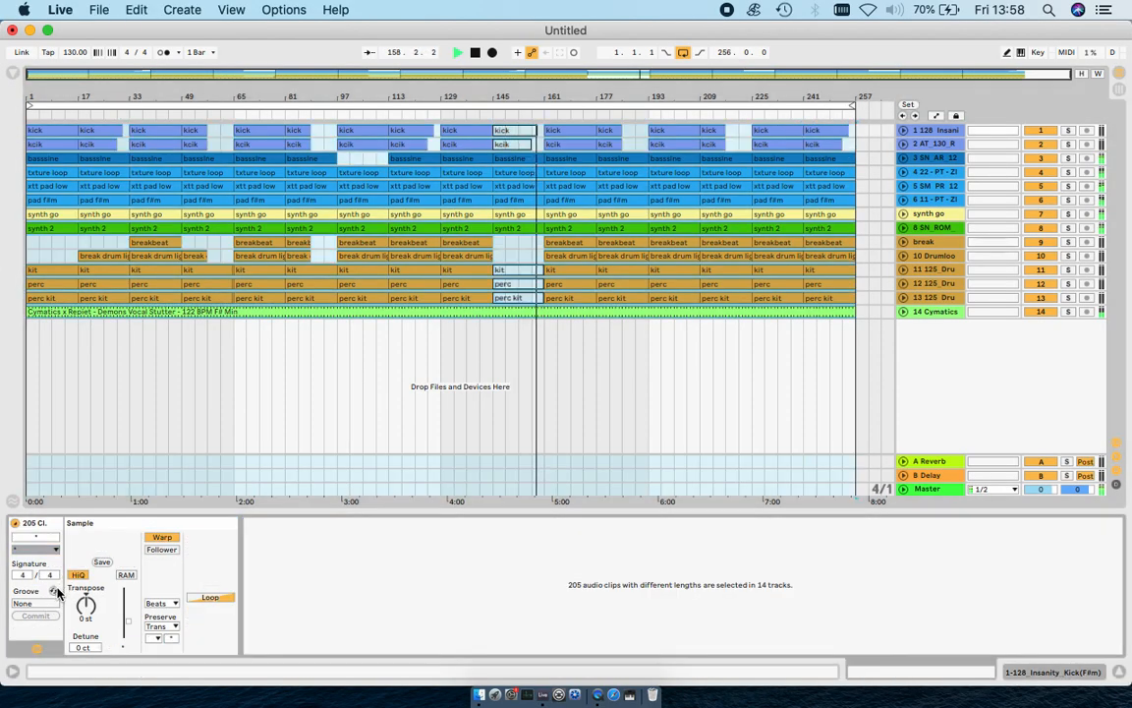
left_click(53, 590)
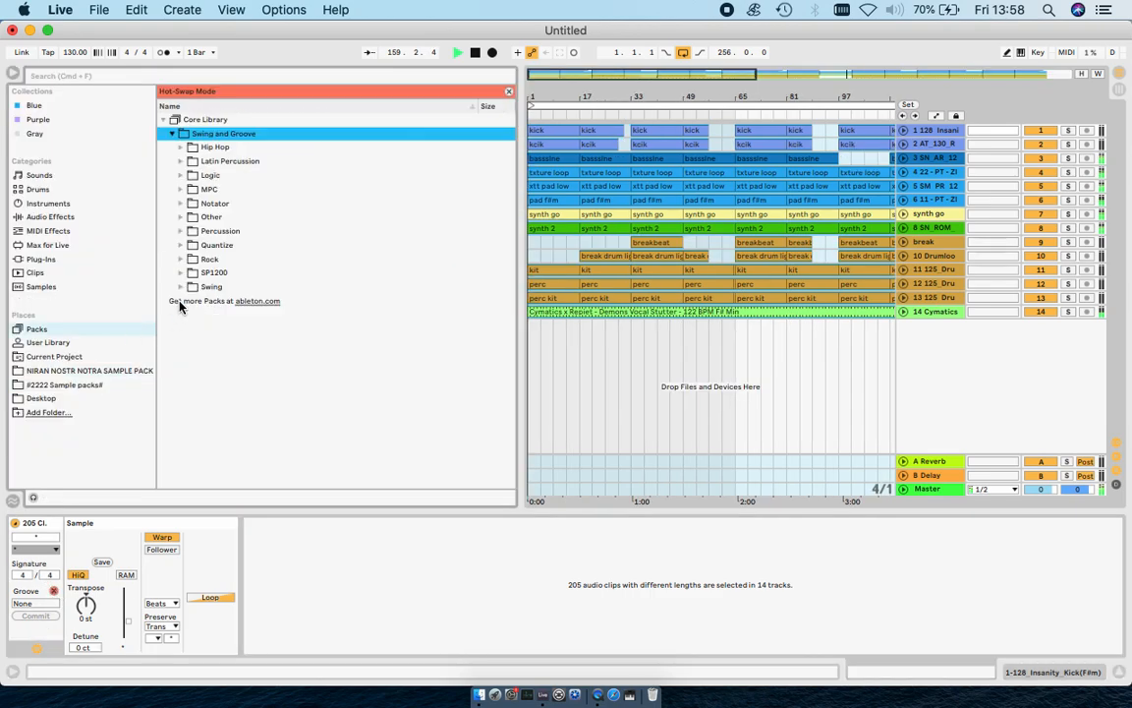
left_click(181, 189)
scroll(304, 253, "down", 10)
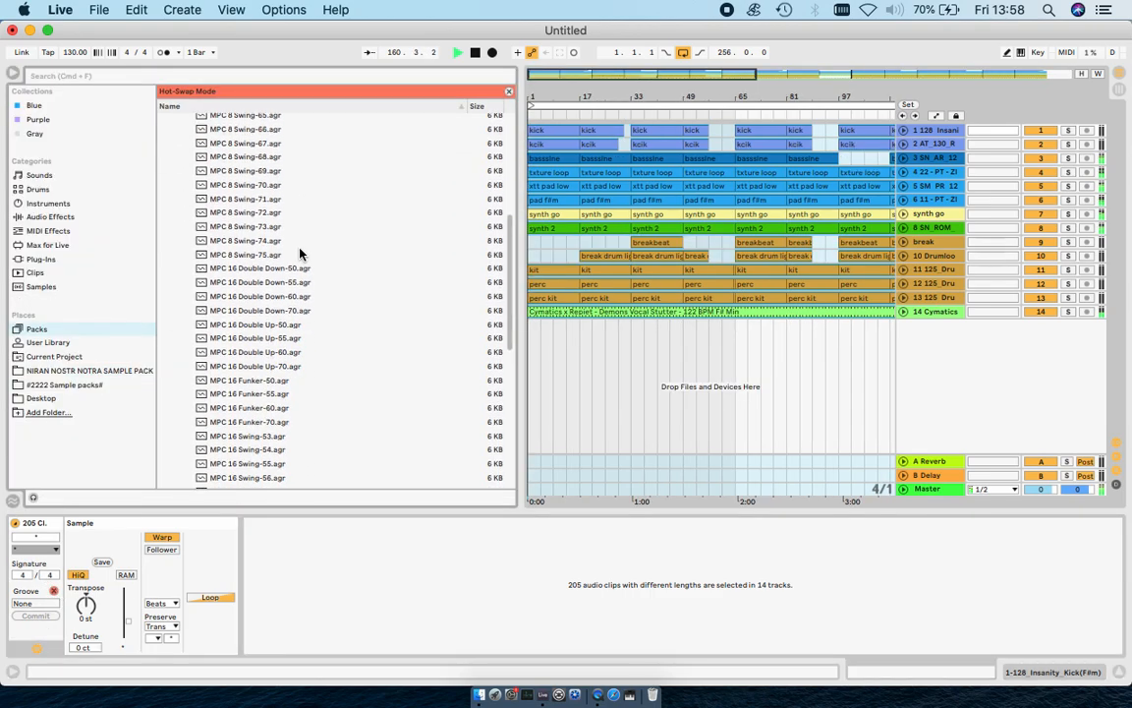
left_click(263, 364)
scroll(265, 374, "down", 3)
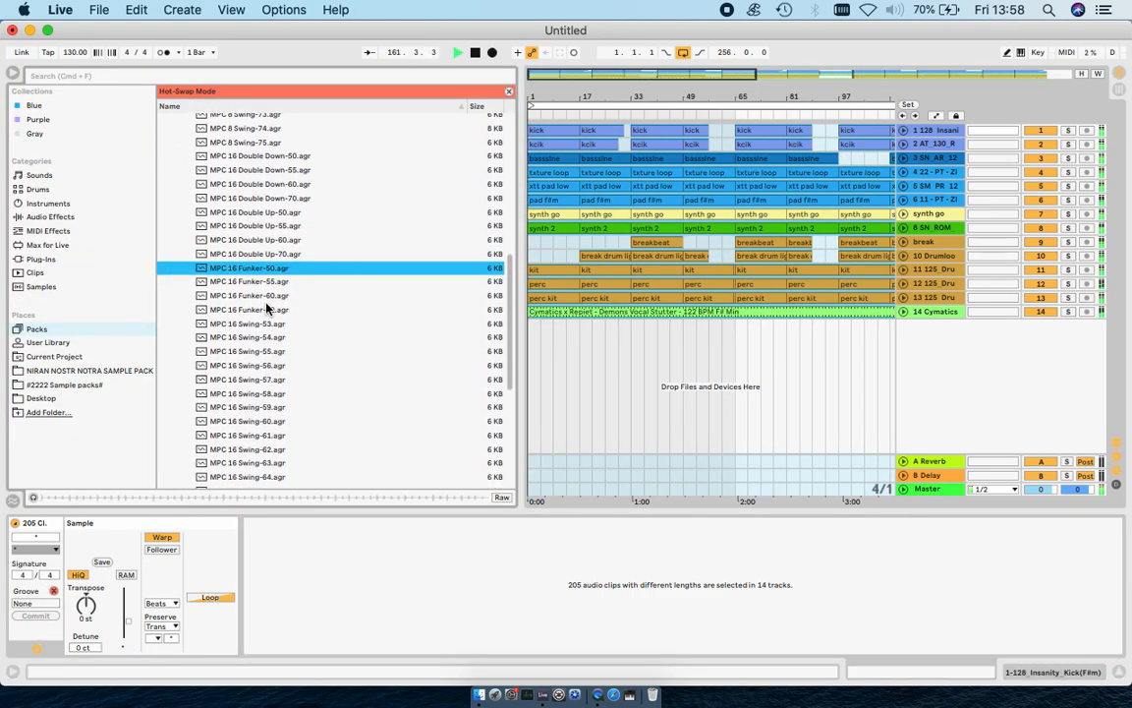
left_click(273, 339)
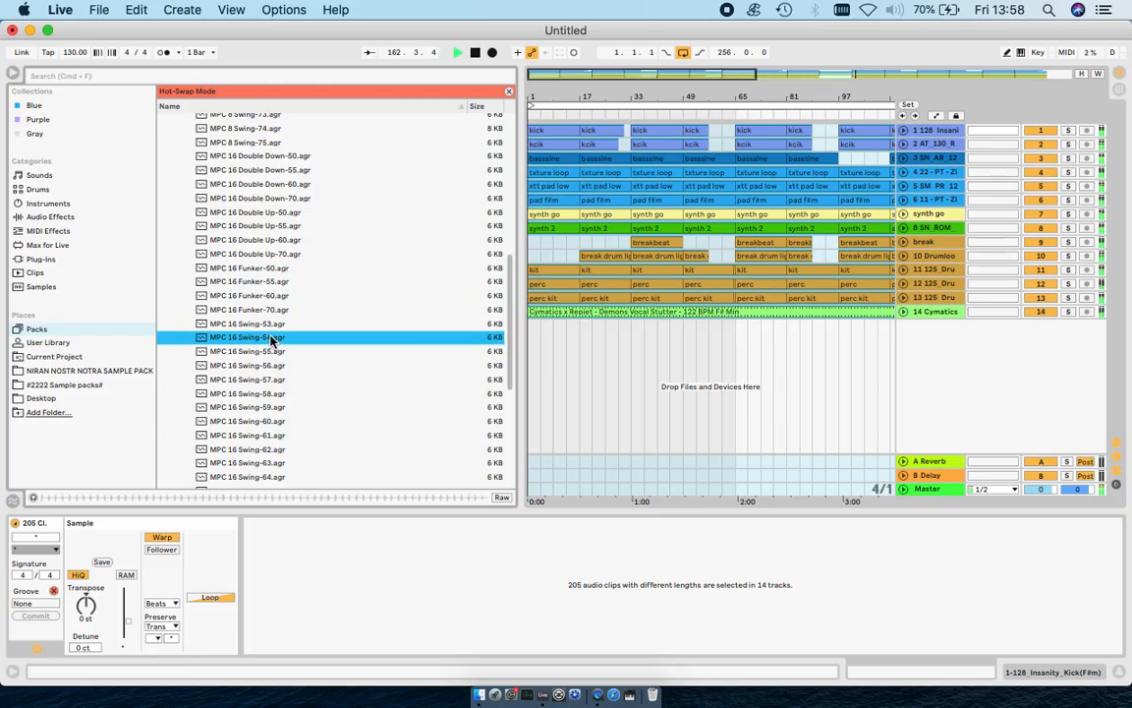
scroll(271, 332, "down", 1)
double_click(248, 309)
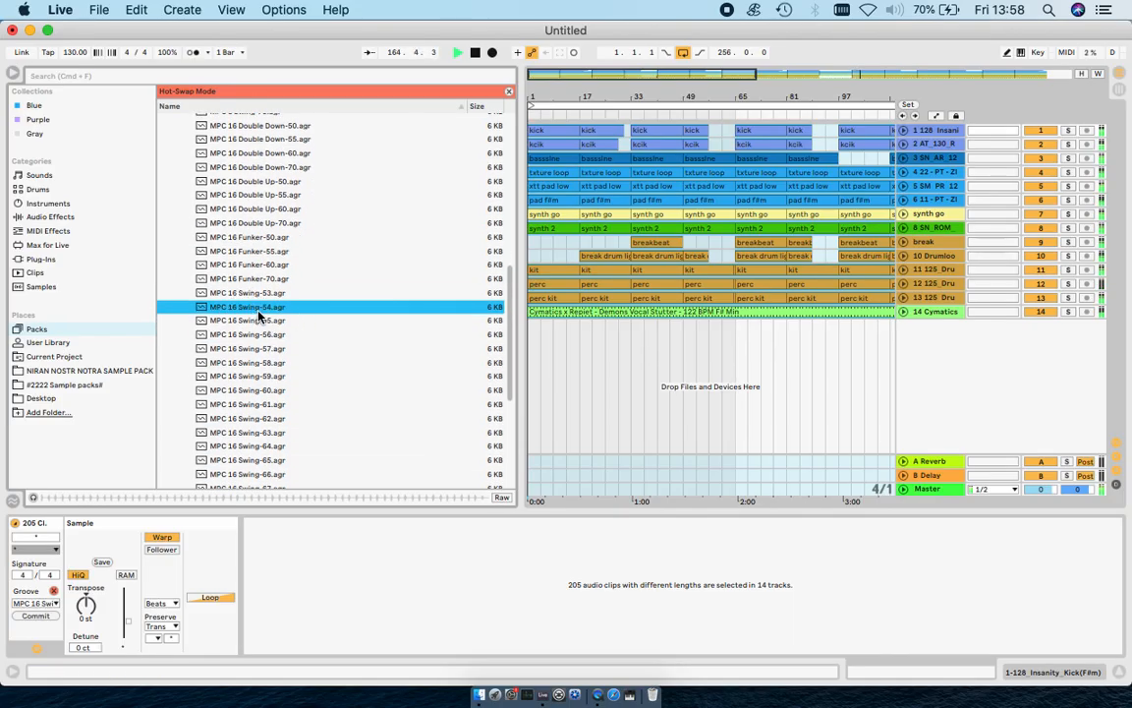
double_click(269, 296)
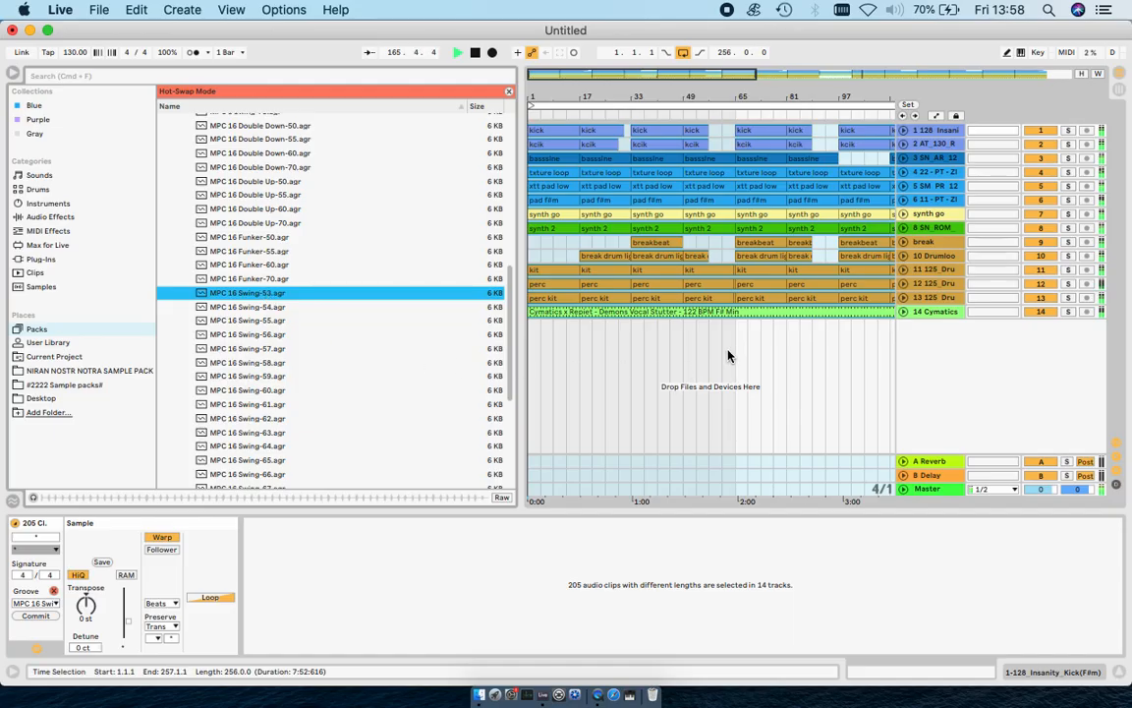
left_click(731, 351)
left_click(731, 355)
Group the two kick tracks, name the group "kick" and fold it.
scroll(732, 355, "down", 5)
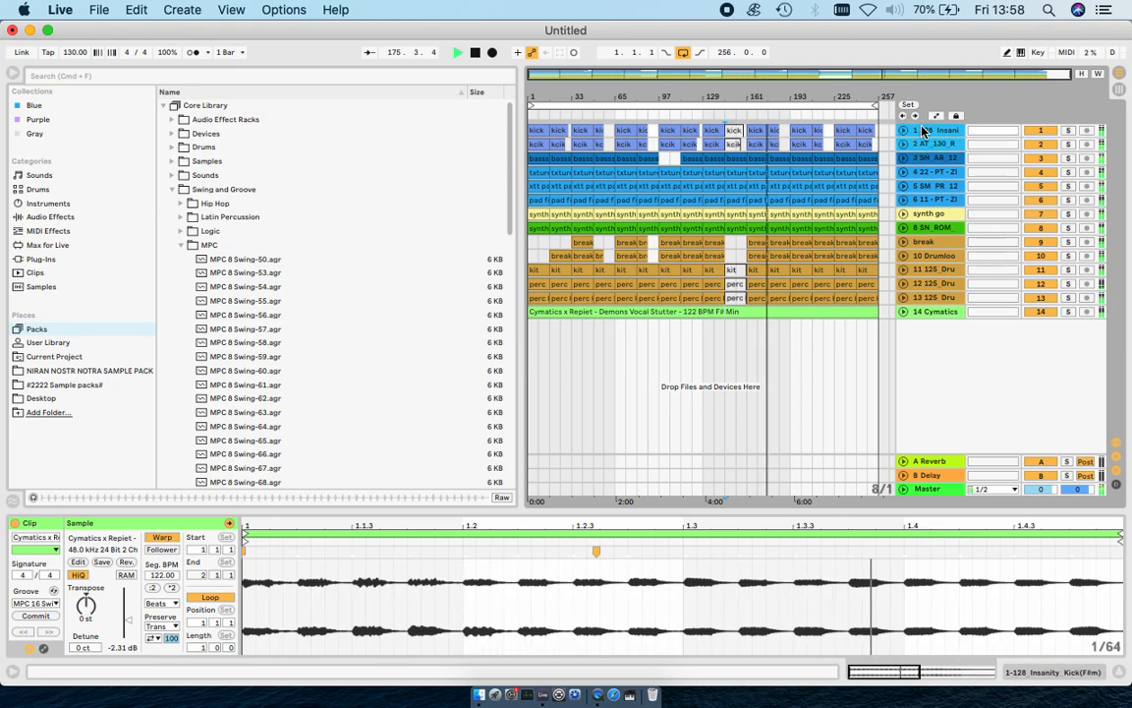
key("super+g")
type("kick")
key("Return")
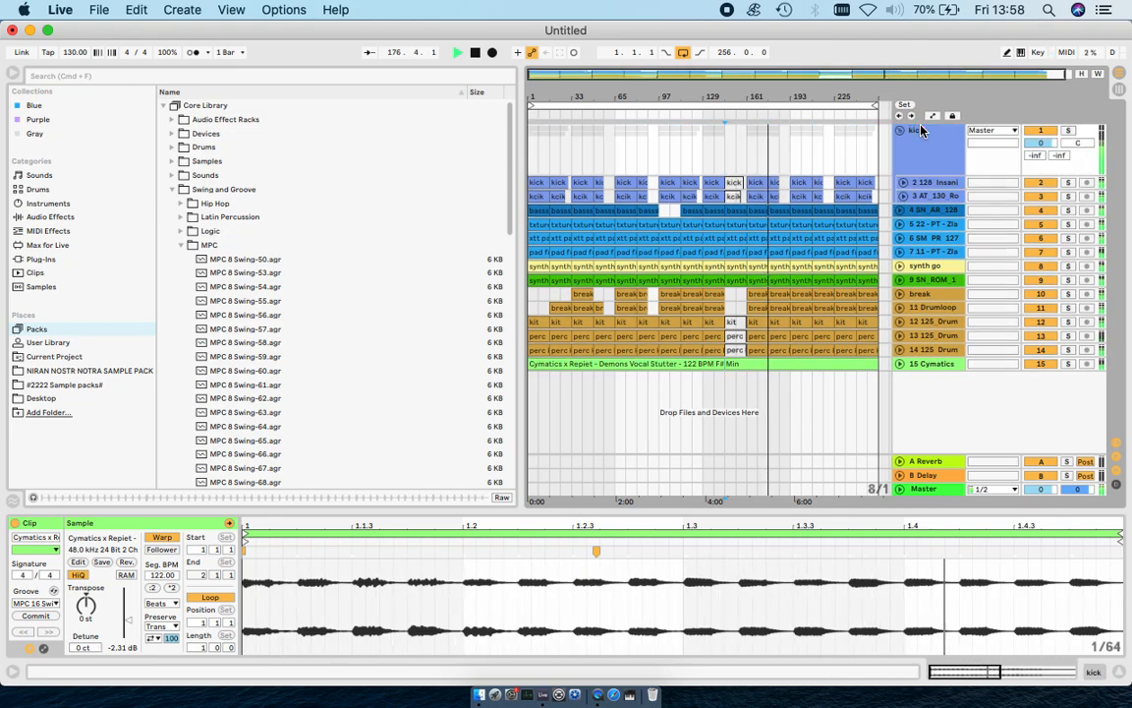
left_click(899, 129)
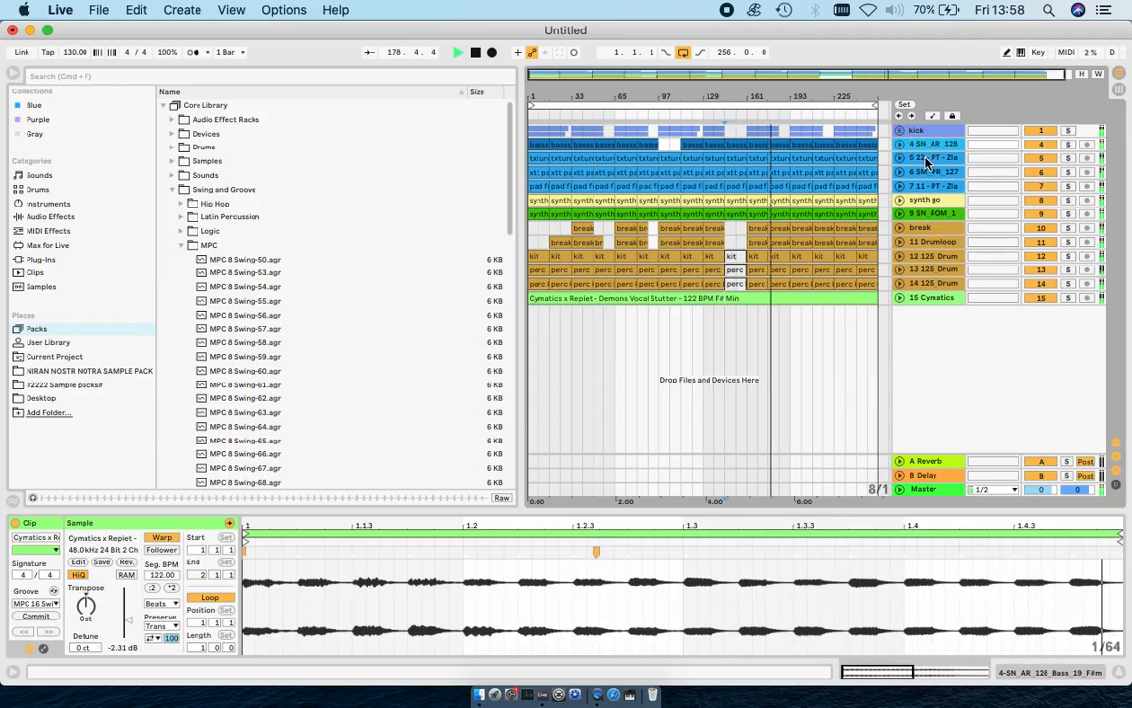
Group the five synth and pad tracks below the bass, name the group "synth" and fold it.
left_click(925, 157)
left_click(924, 214, "shift")
key("super+g")
key("super+r")
type("synth")
key("Return")
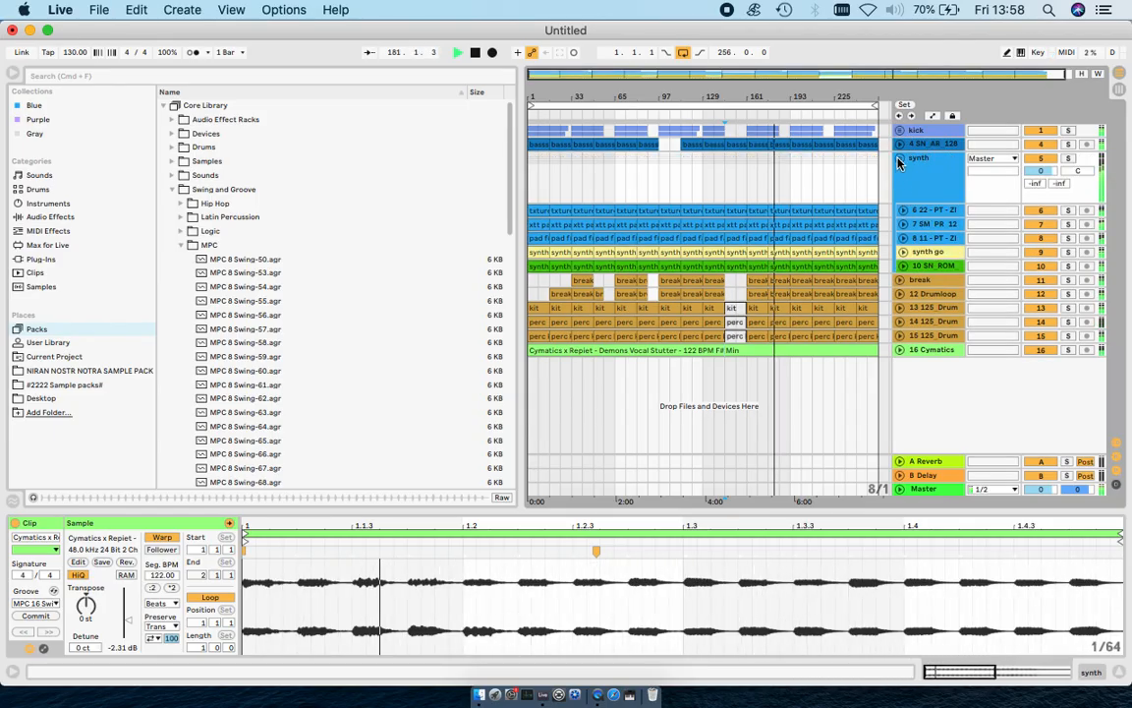
left_click(900, 158)
Group the break, drum loop and percussion tracks, and move the Cymatics vocal track into the synth group.
left_click(929, 245, "shift")
key("super+g")
left_click(925, 211)
left_click_drag(924, 212, 921, 159)
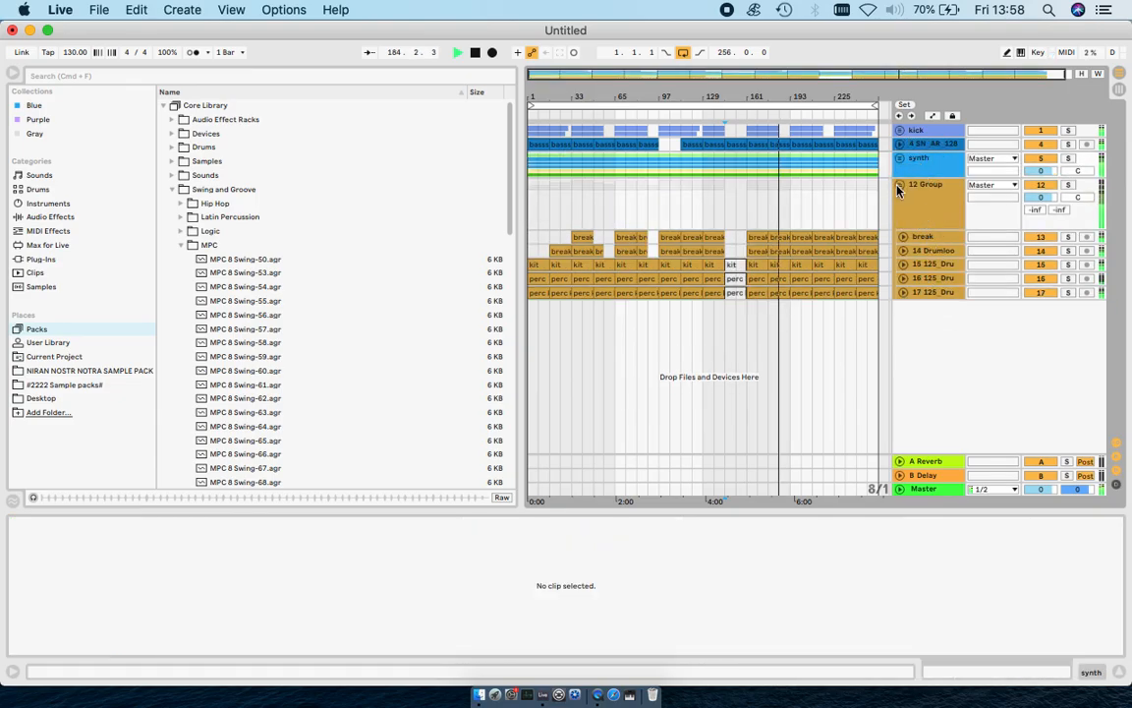
Fold the new drum loop and percussion group and name it "kit".
left_click(898, 185)
left_click(916, 187)
key("super+r")
type("ki")
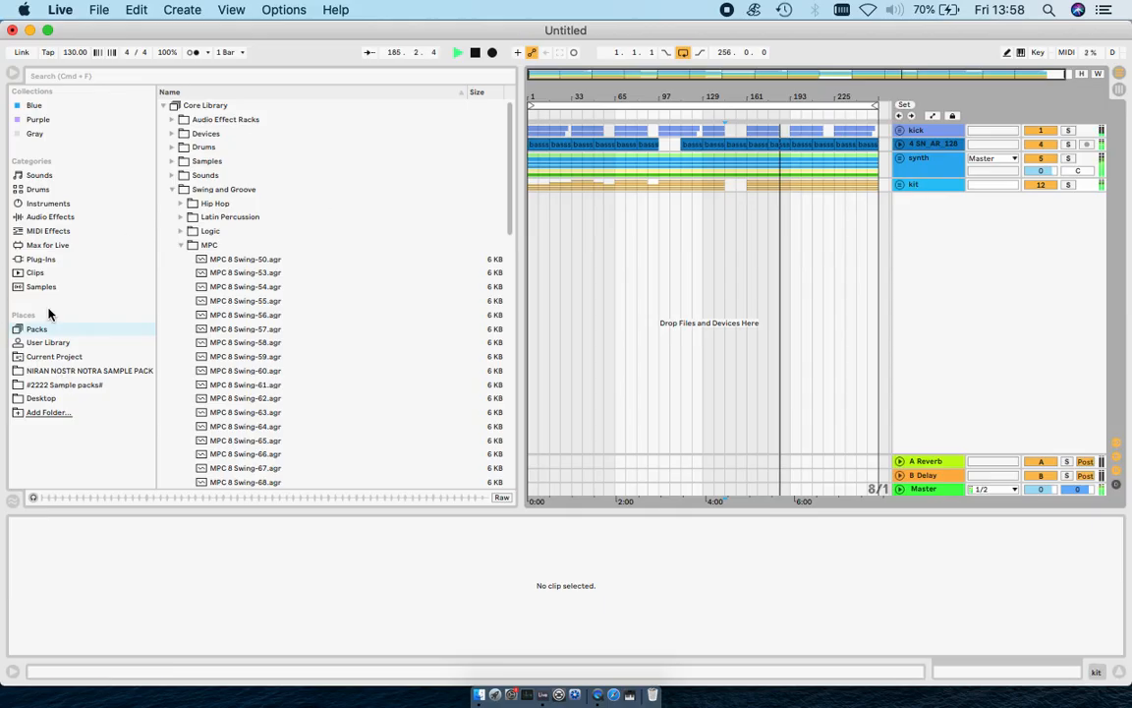
Add the Utility preset Wide Stereo from the audio effects to the kit group.
left_click(45, 218)
scroll(252, 329, "down", 5)
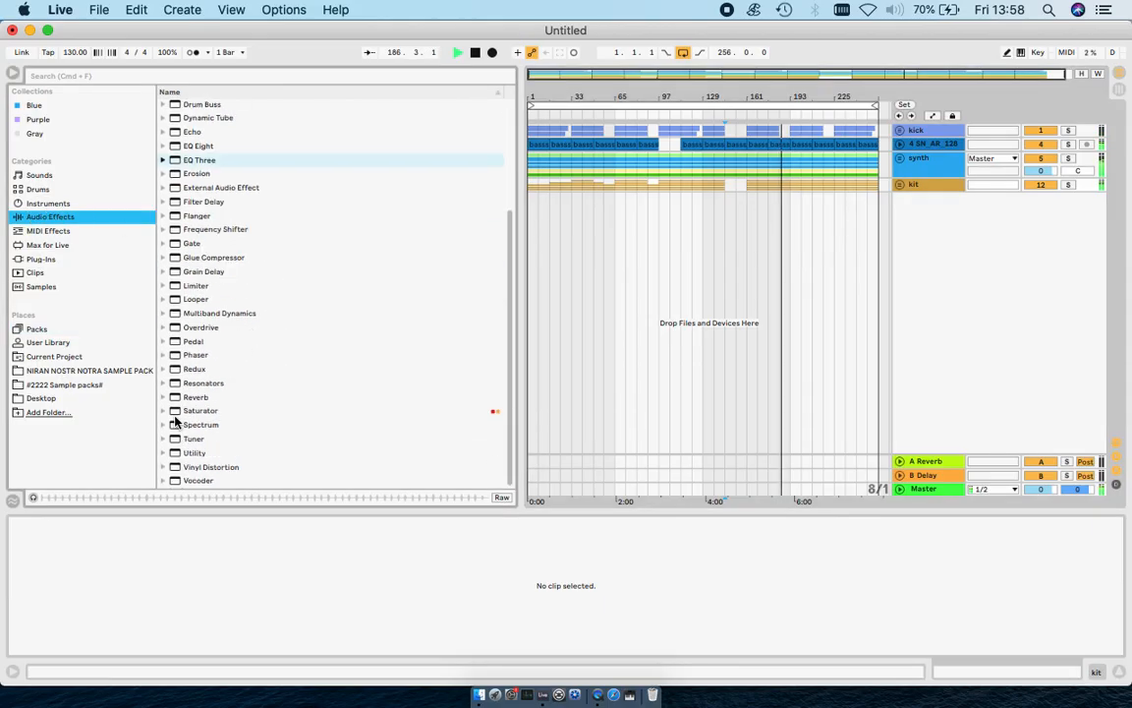
left_click(163, 453)
left_click_drag(222, 454, 935, 187)
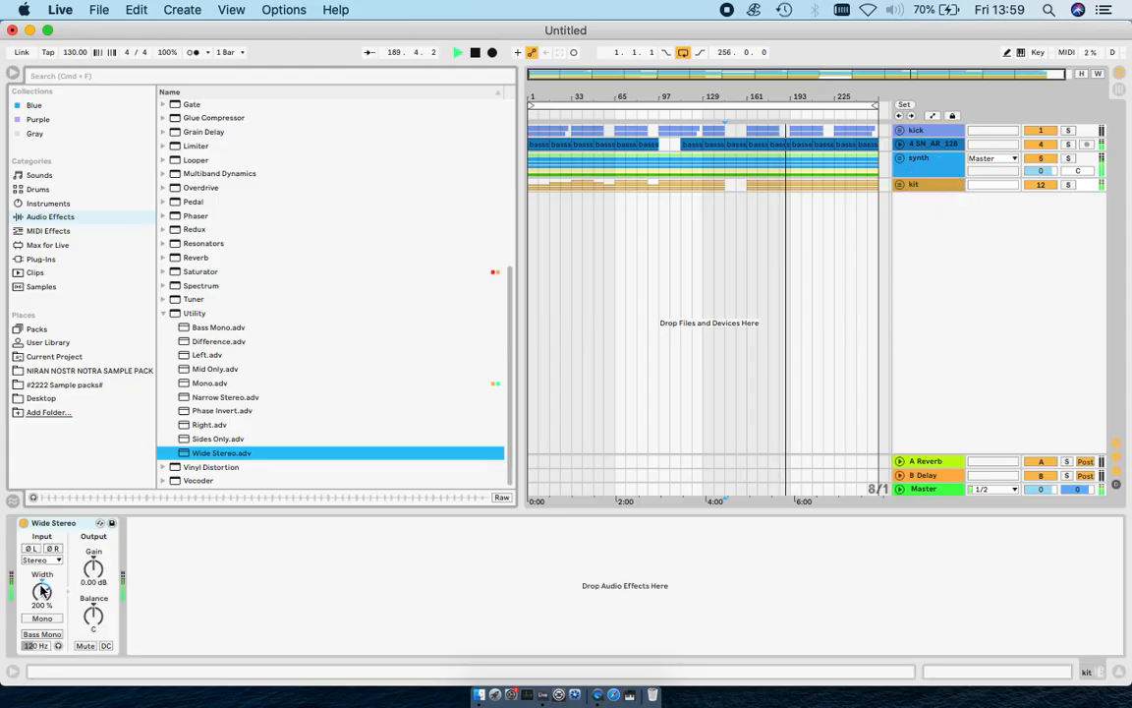
Add the Utility preset Mono to the synth group and the preset Bass Mono to the bass track and the kick group.
left_click(201, 382)
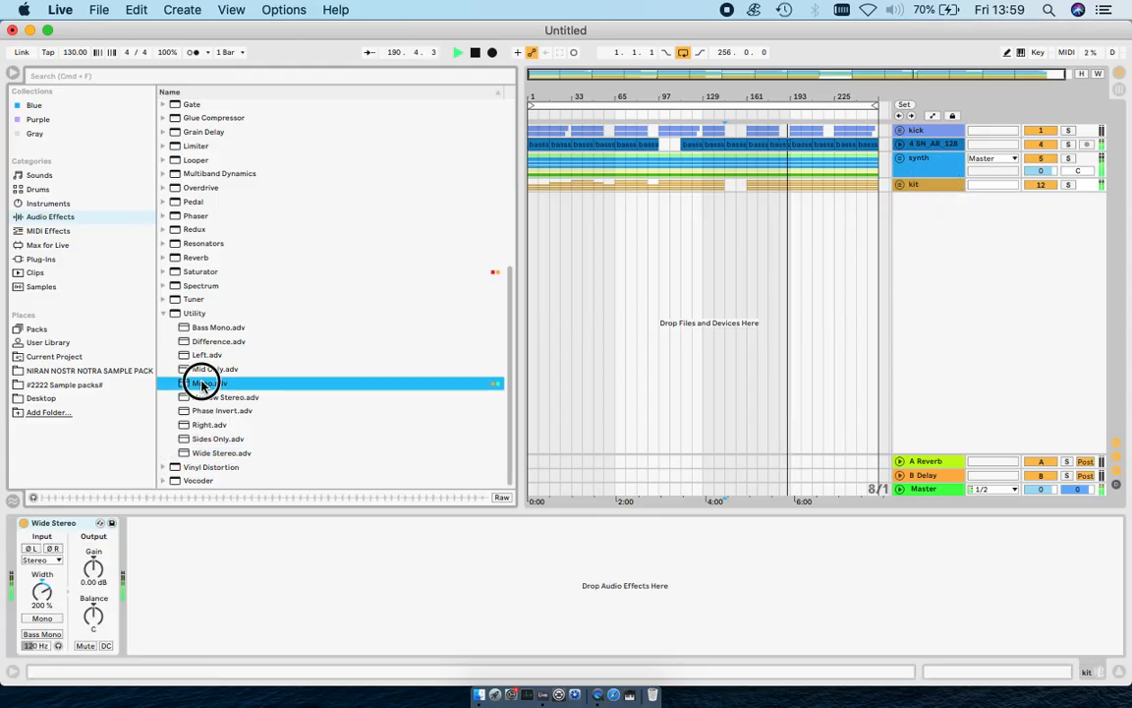
left_click(925, 160)
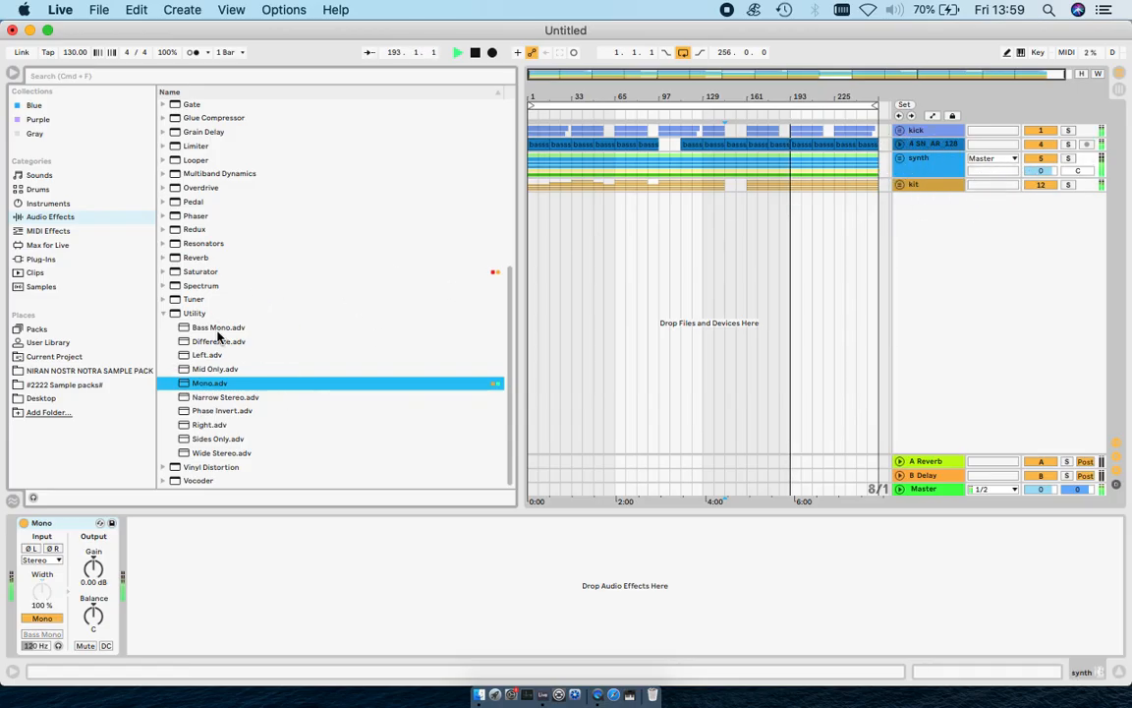
left_click_drag(206, 330, 927, 145)
left_click(924, 130)
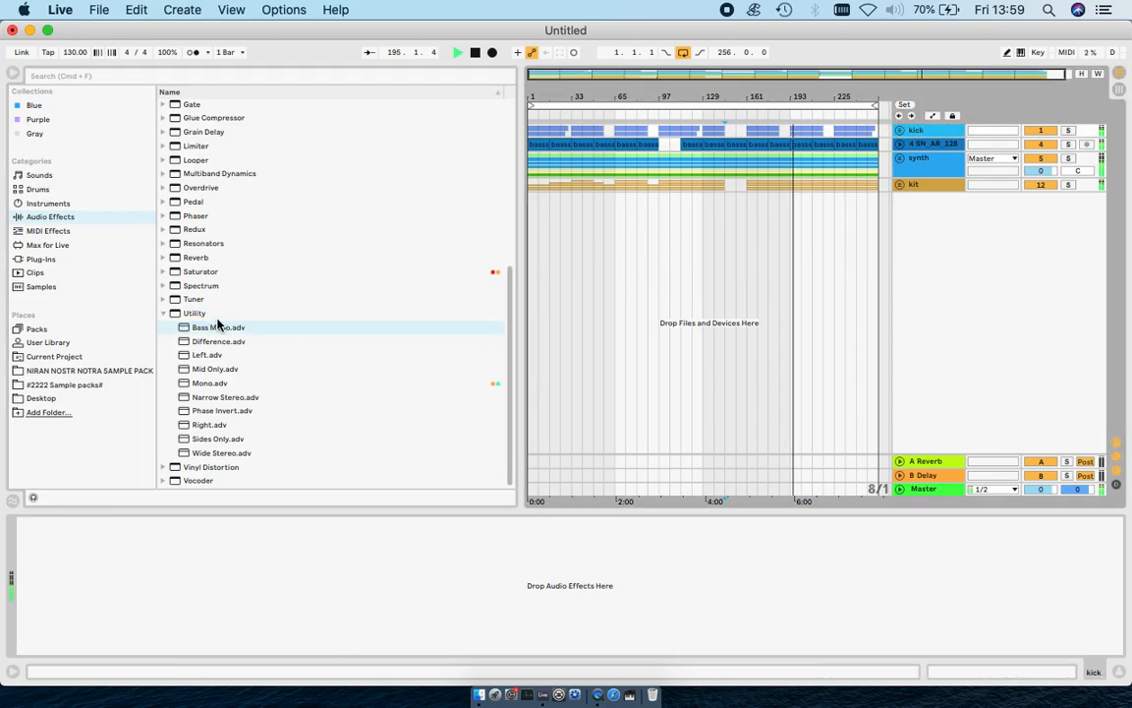
double_click(216, 326)
left_click(933, 146)
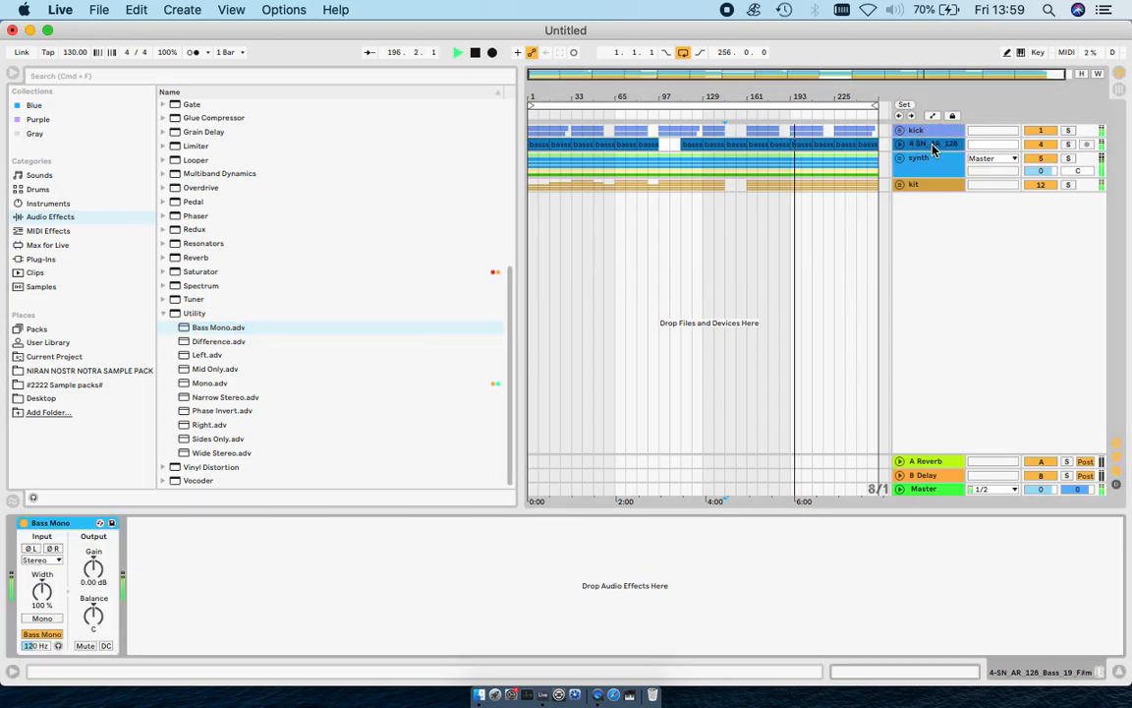
Move the Reverb from return A and the Delay from return B onto the synth group, placing Mono last in the chain.
left_click(935, 468)
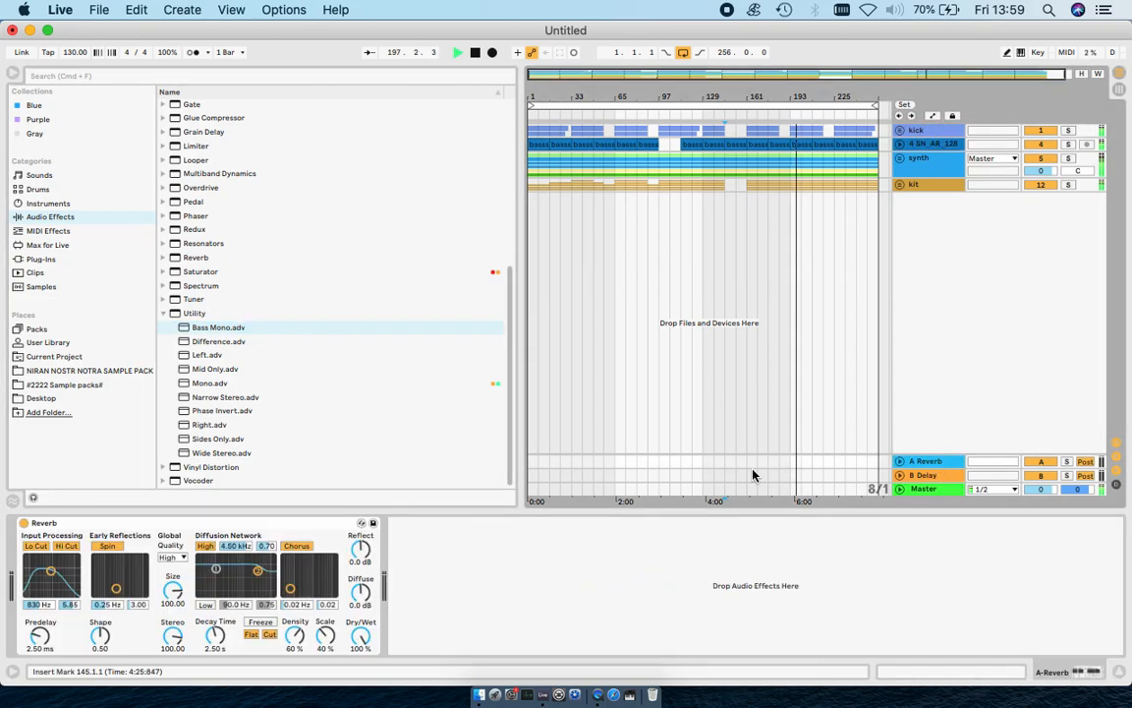
left_click_drag(298, 524, 937, 168)
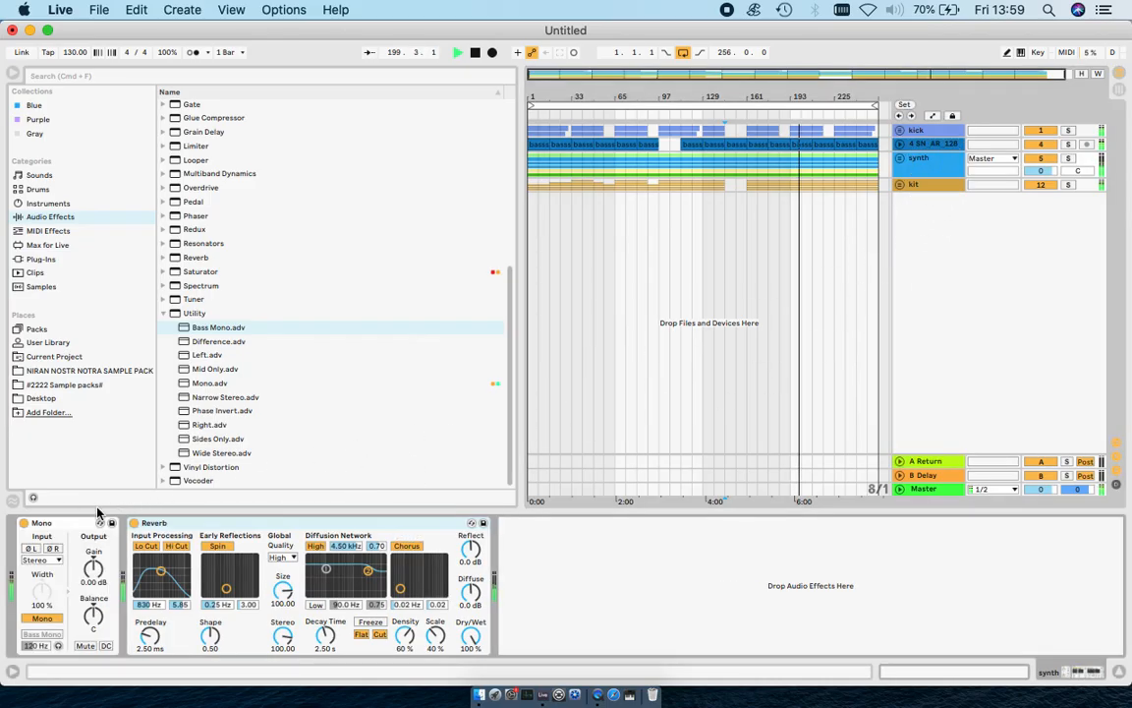
left_click_drag(45, 518, 765, 532)
left_click(923, 475)
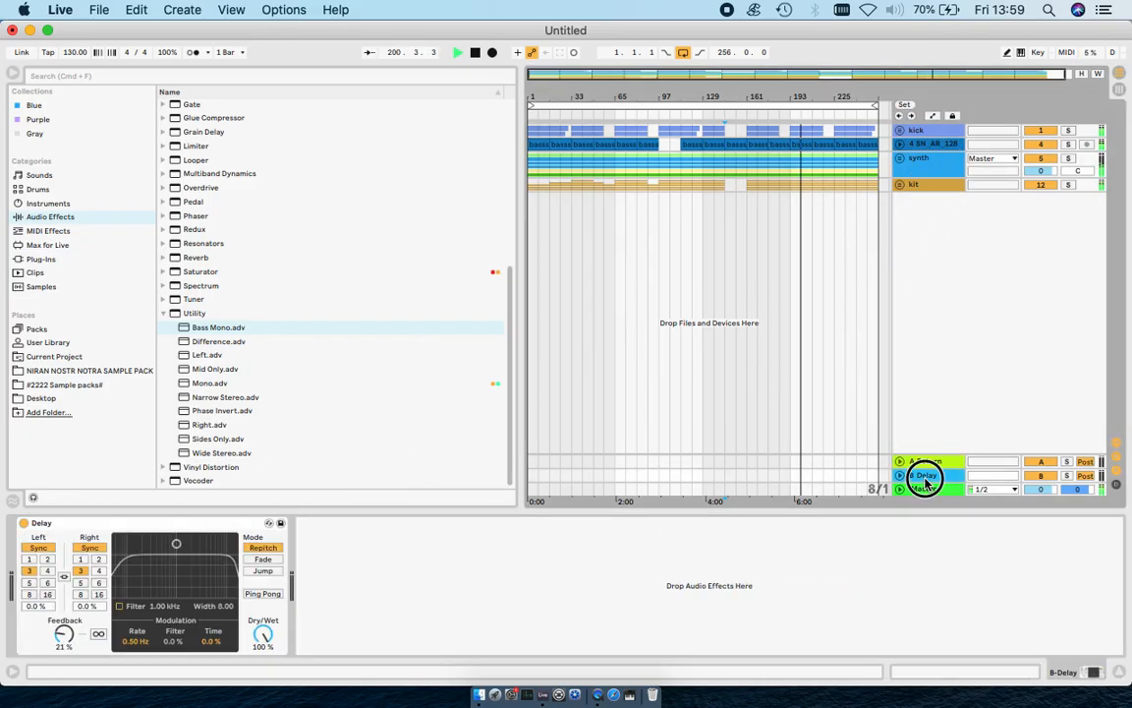
left_click(105, 523)
left_click_drag(105, 522, 922, 167)
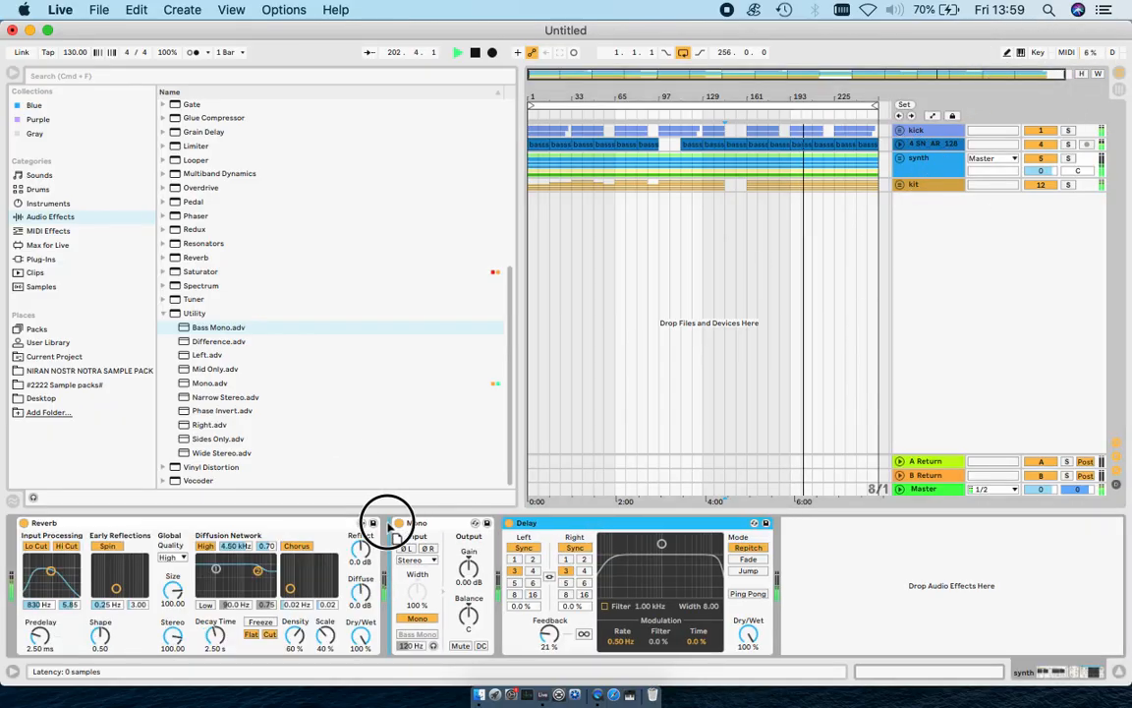
left_click_drag(386, 518, 772, 531)
Duplicate the synth group's Reverb, set the copy to 14.1 s decay and 14 % dry/wet, and set the first Reverb's dry/wet to 11 %.
left_click(207, 523)
key("super+d")
left_click_drag(587, 634, 587, 566)
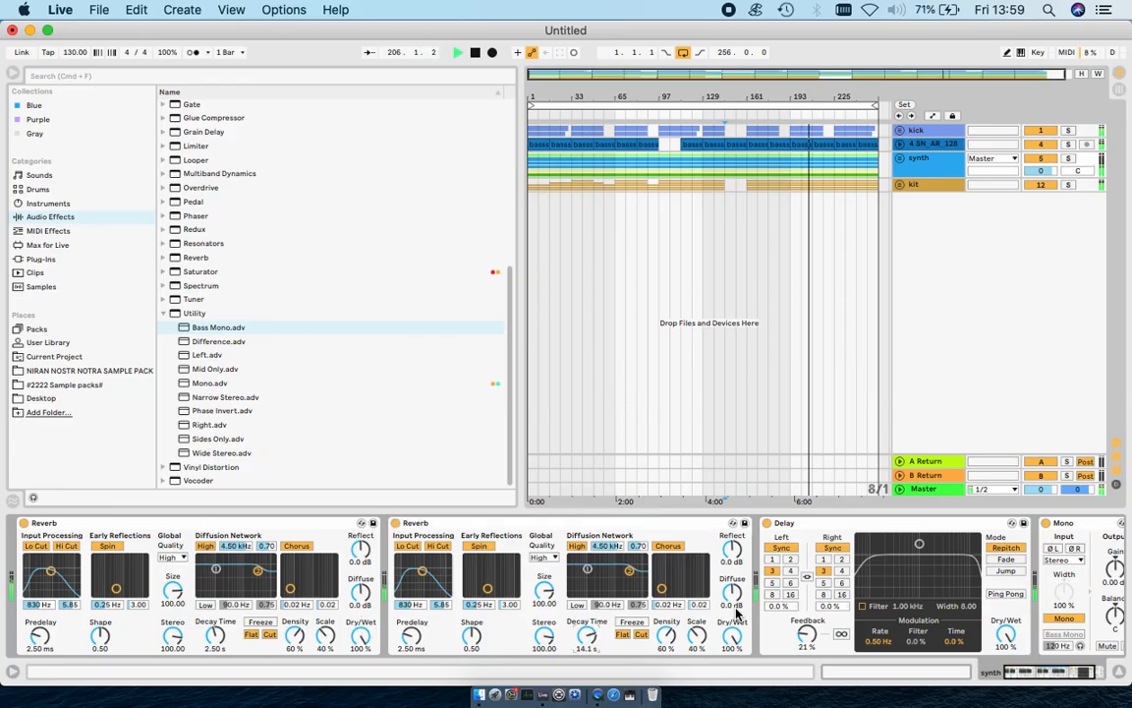
left_click_drag(733, 634, 733, 672)
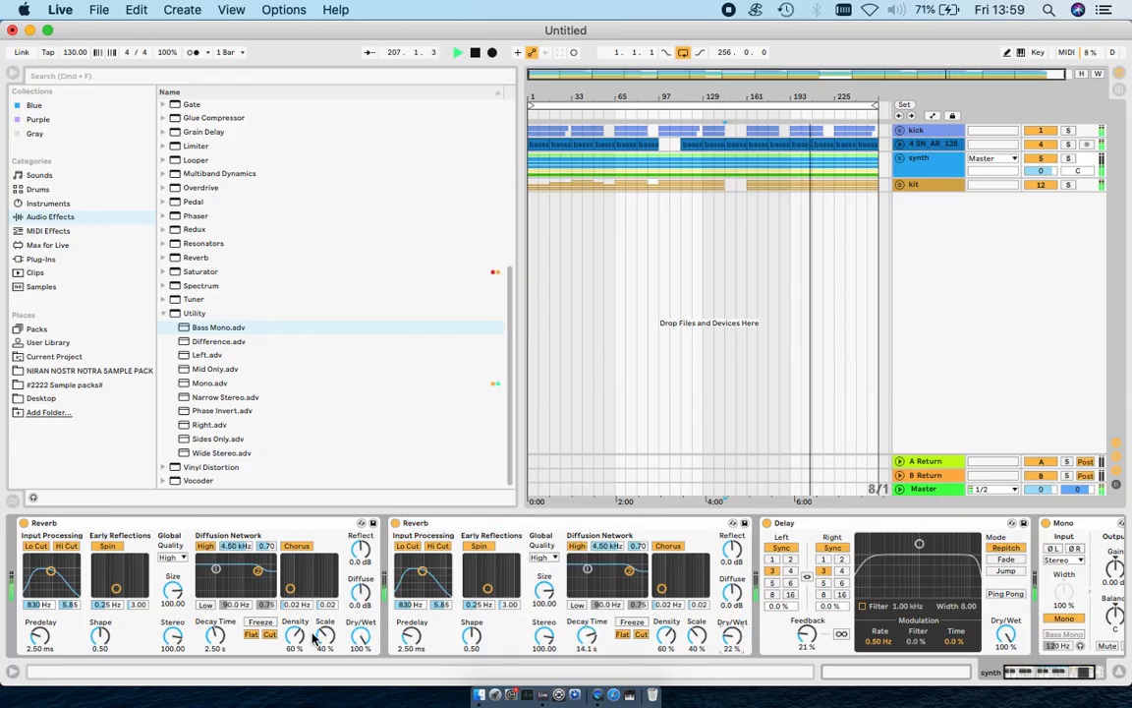
left_click_drag(360, 634, 360, 636)
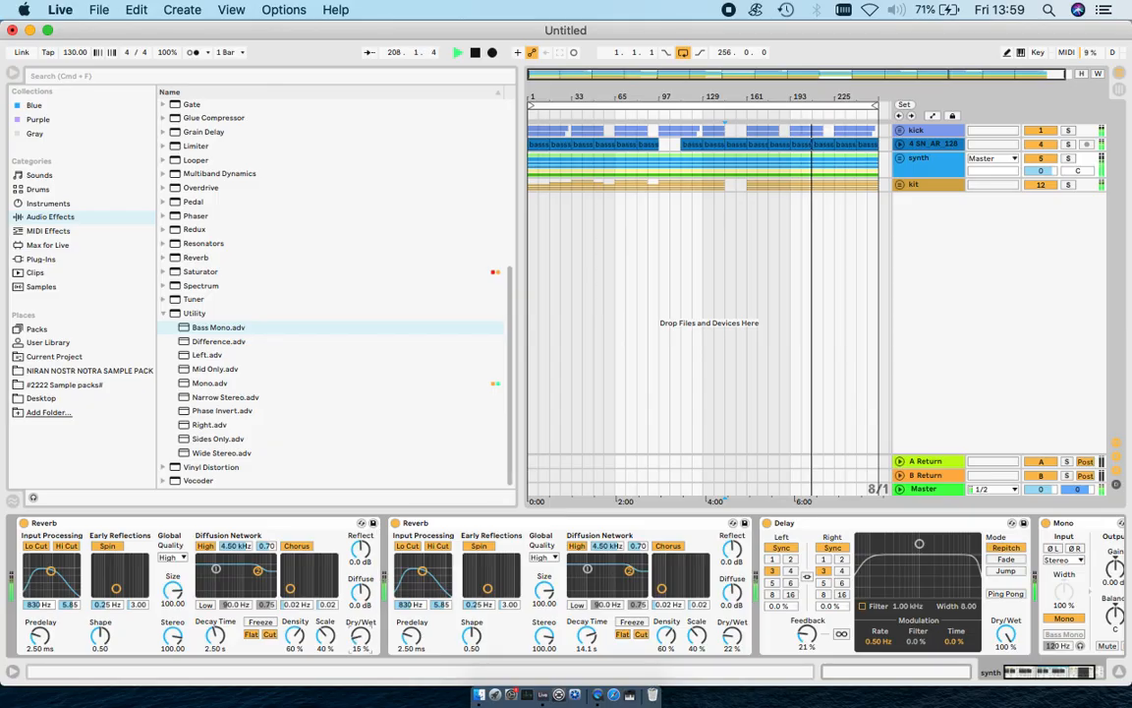
left_click_drag(731, 634, 731, 638)
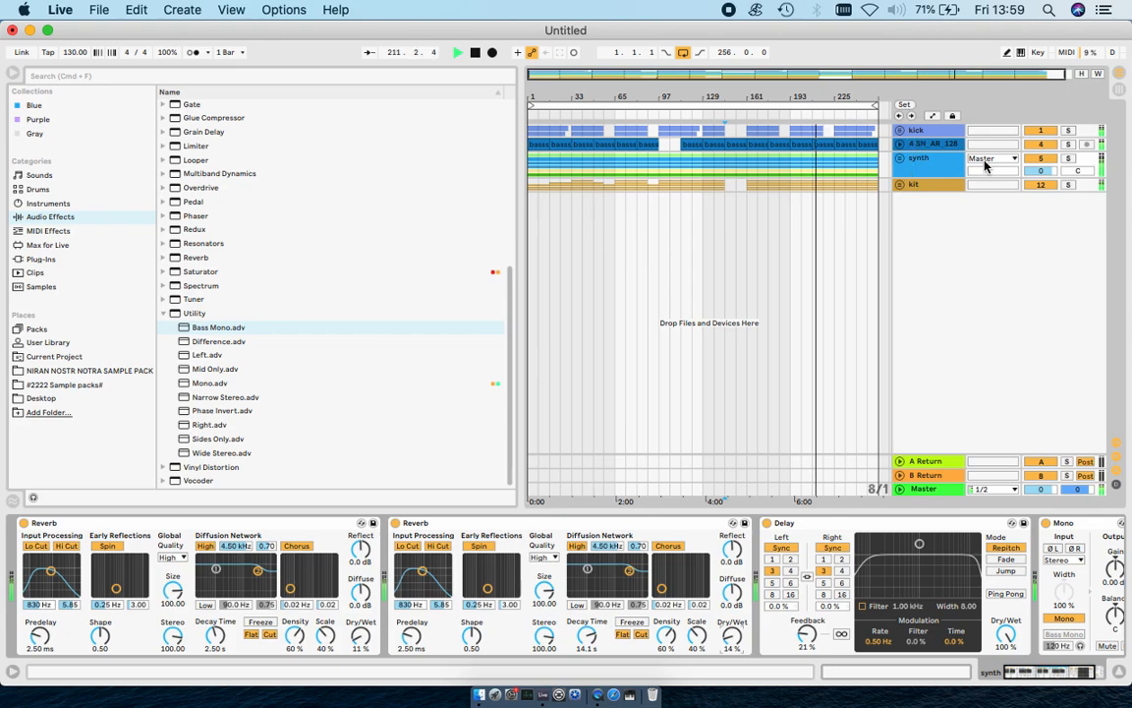
Solo the synth group and insert the FabFilter Pro-Q 4 plug-in between its Delay and Mono devices.
left_click(1070, 158)
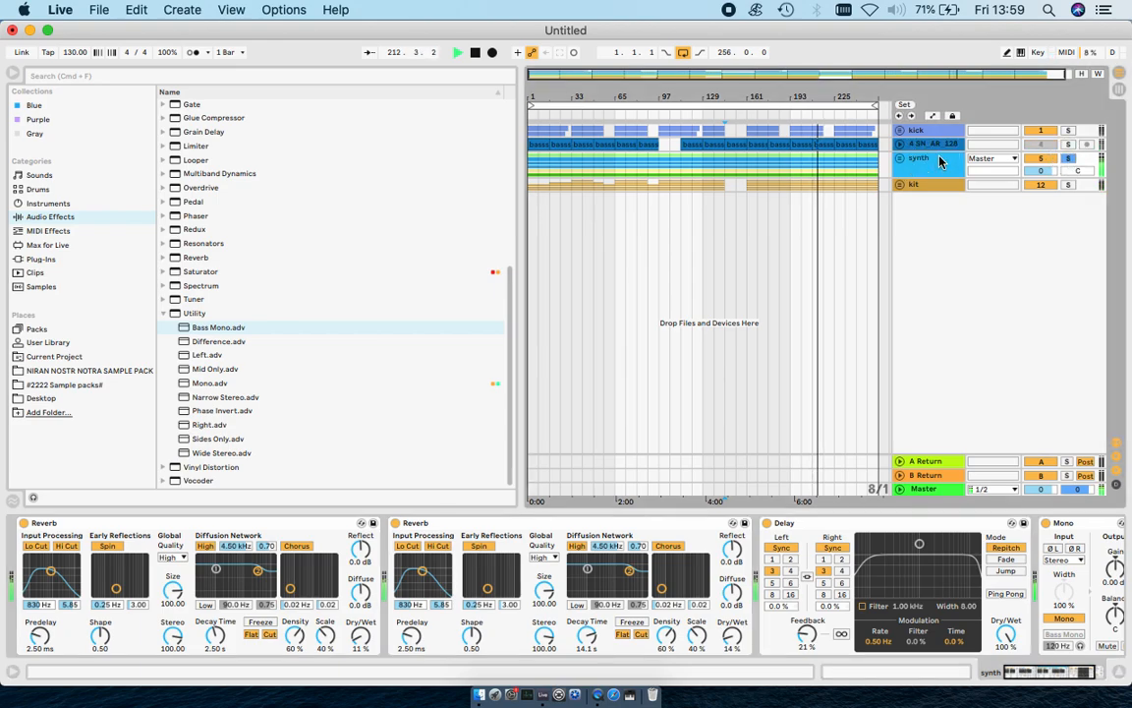
left_click(43, 258)
left_click(79, 75)
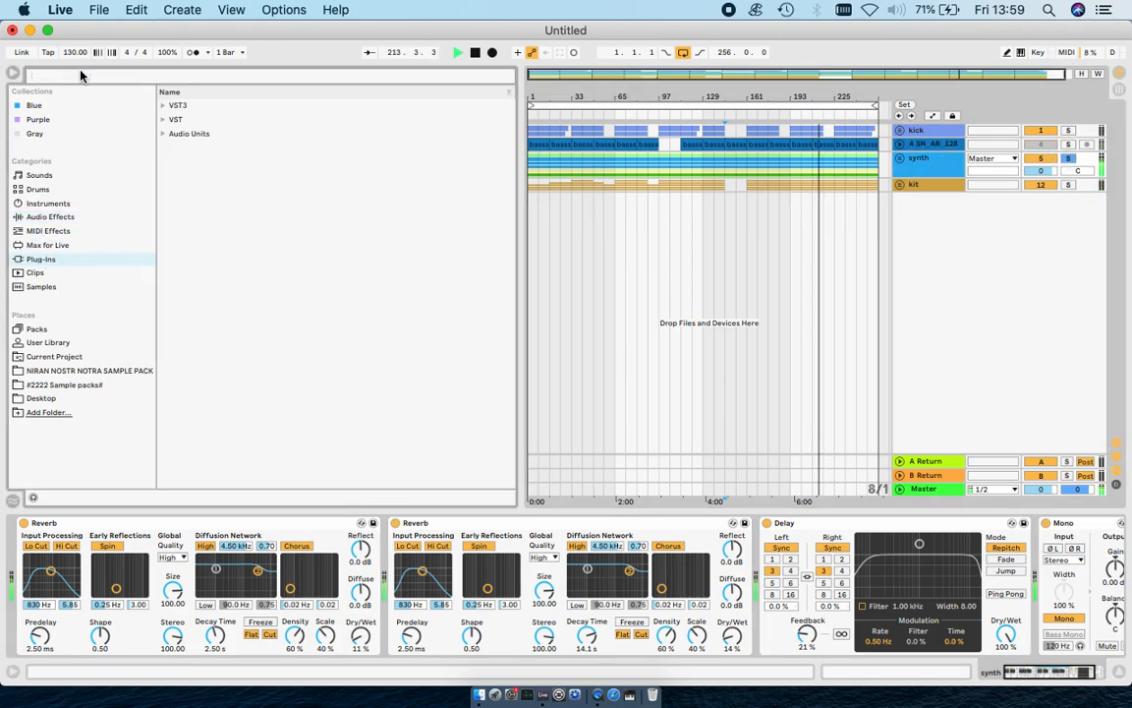
type("pro")
left_click(162, 119)
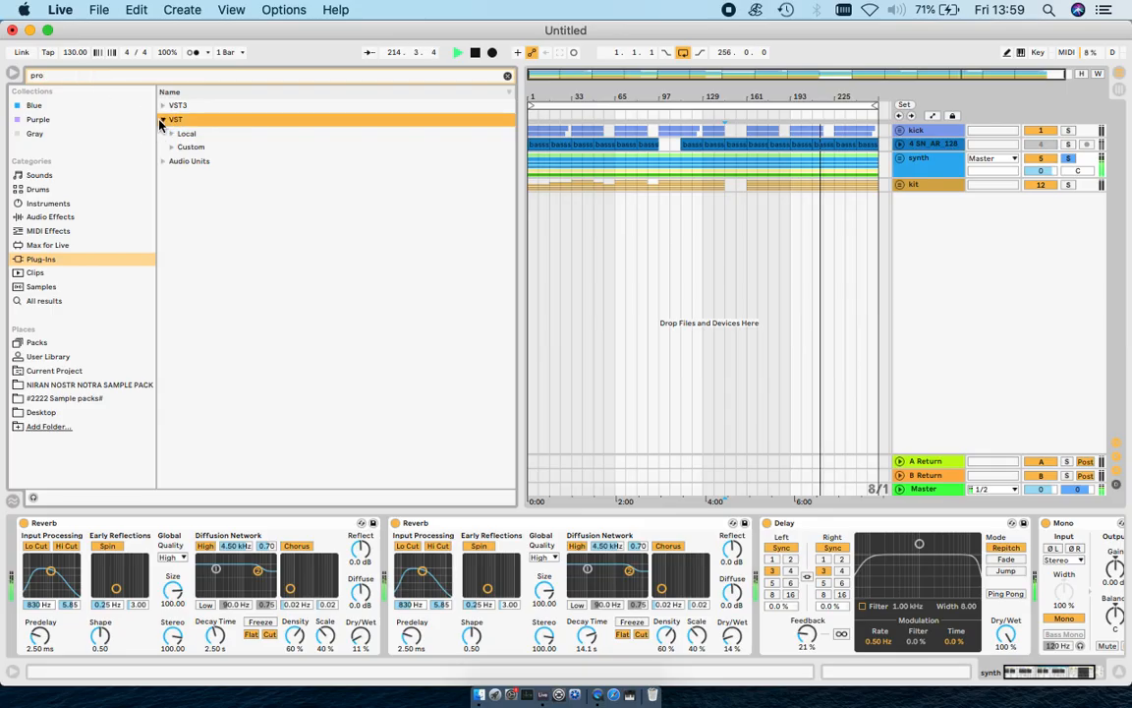
left_click(173, 146)
mouse_move(209, 160)
left_mouse_down()
mouse_move(588, 398)
mouse_move(1062, 607)
mouse_move(1048, 602)
left_mouse_up()
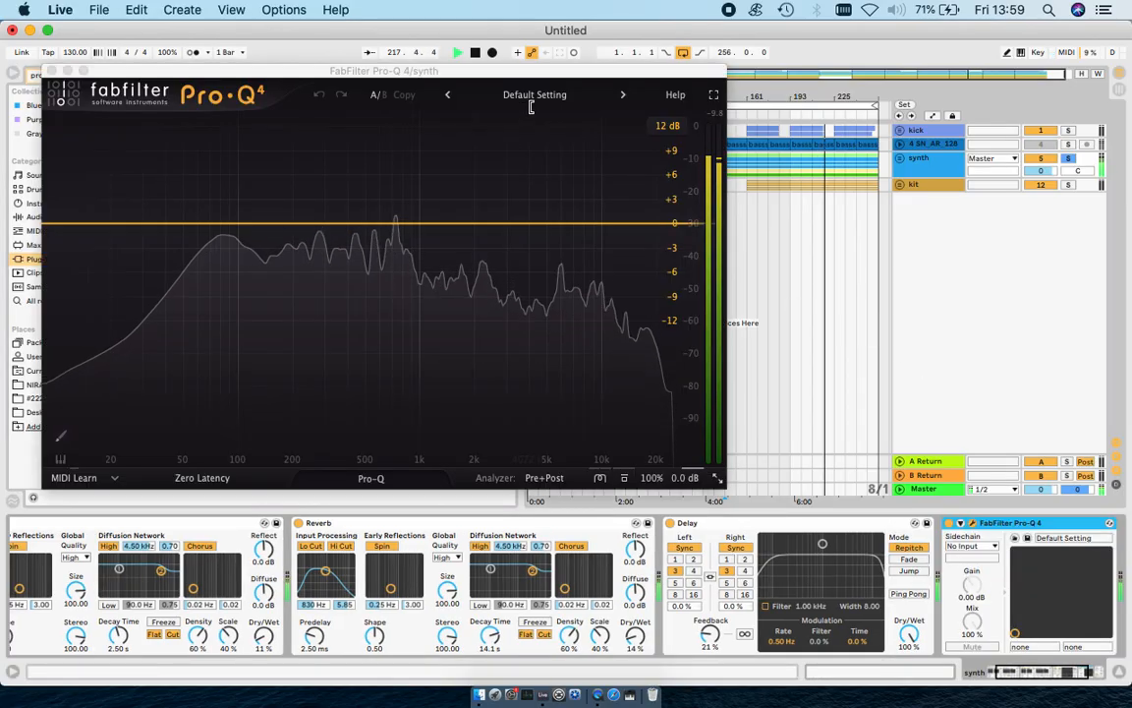
Load the Musical Low Cut Filter preset from Aces into Pro-Q 4, and play the arrangement from just before bar 161.
left_click(533, 96)
mouse_move(432, 123)
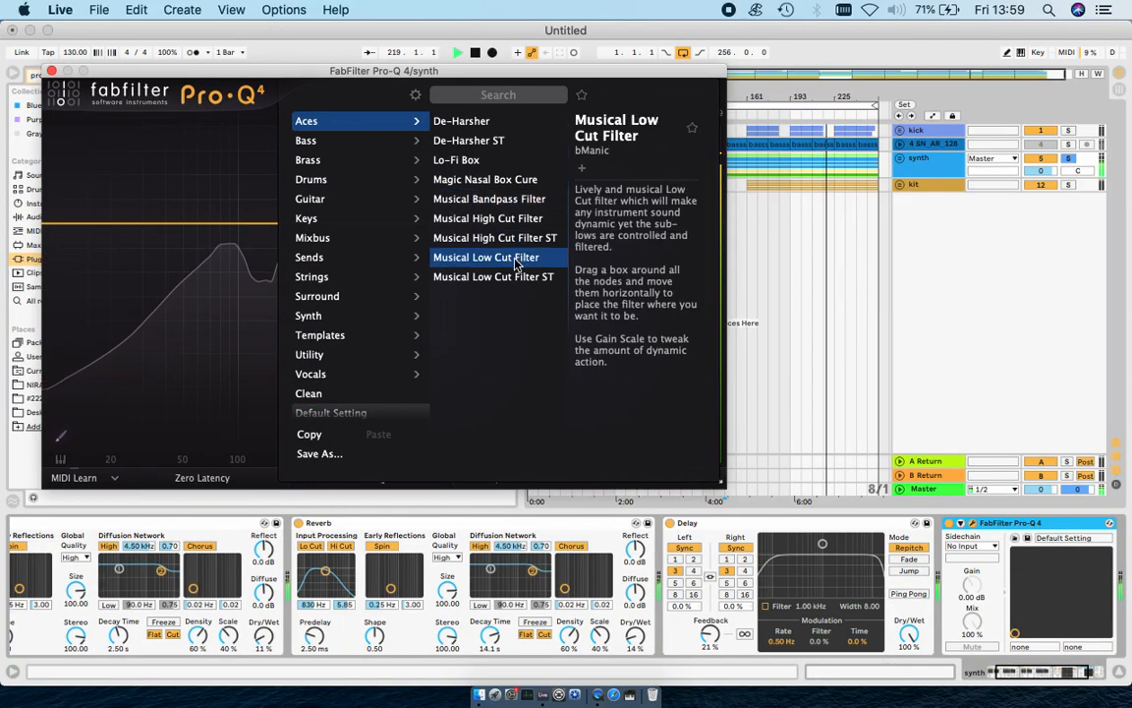
left_click(470, 255)
left_click(52, 70)
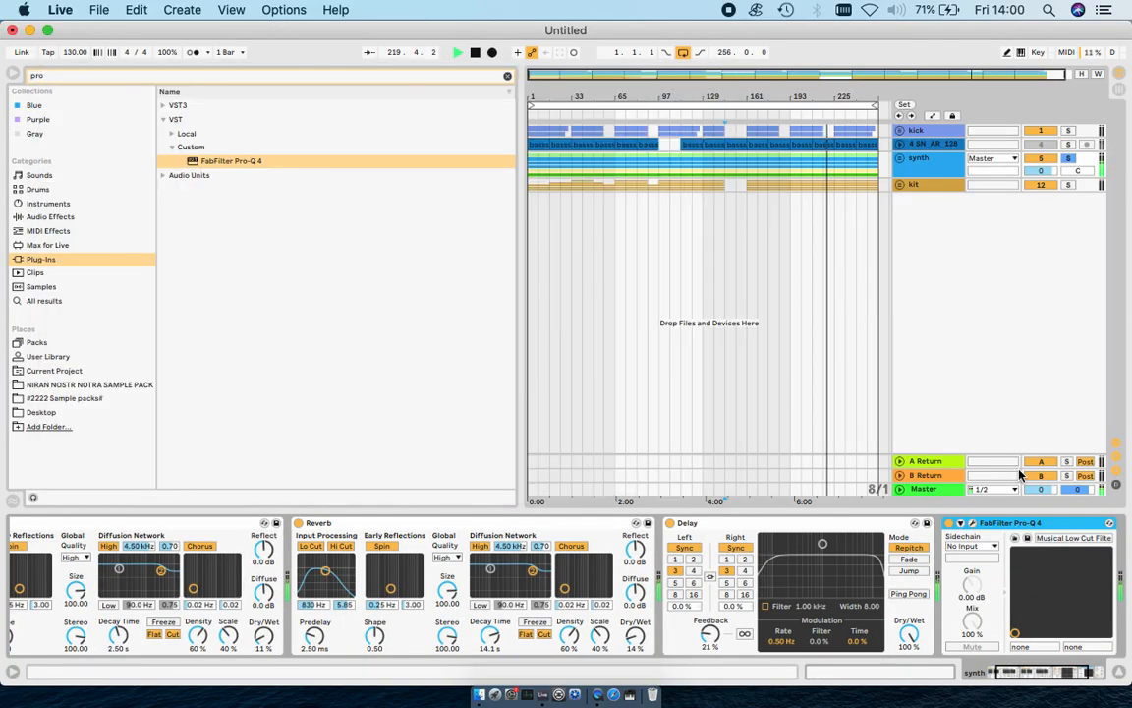
left_click(996, 524)
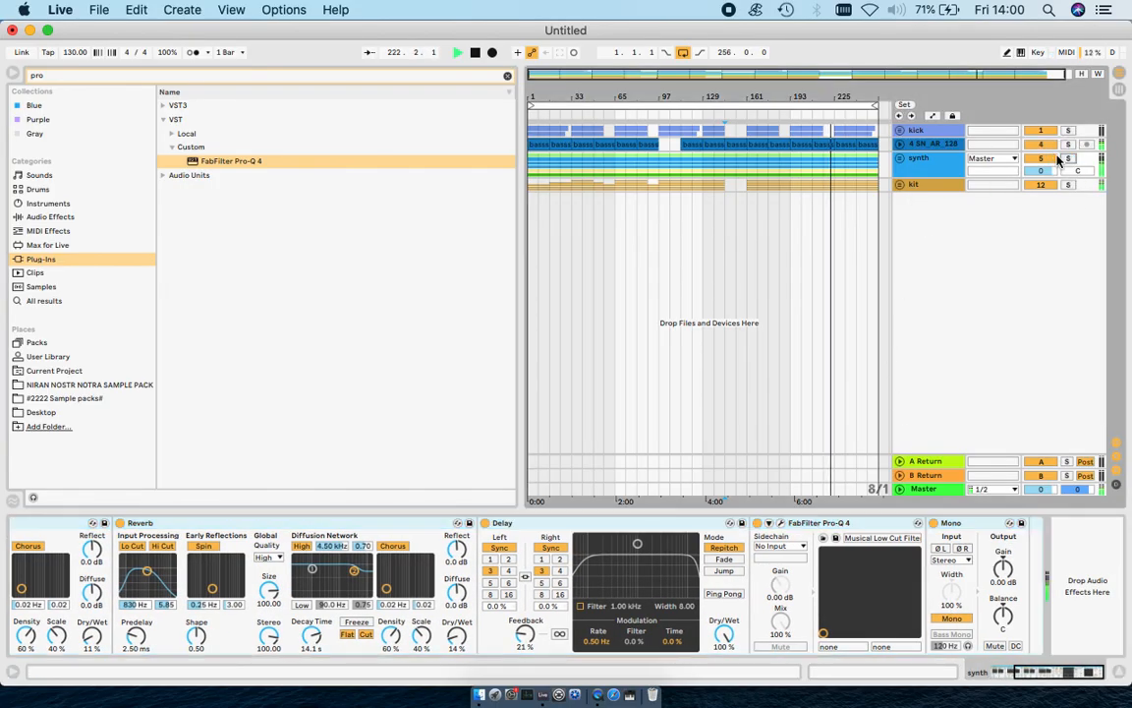
left_click(755, 148)
left_click(738, 108)
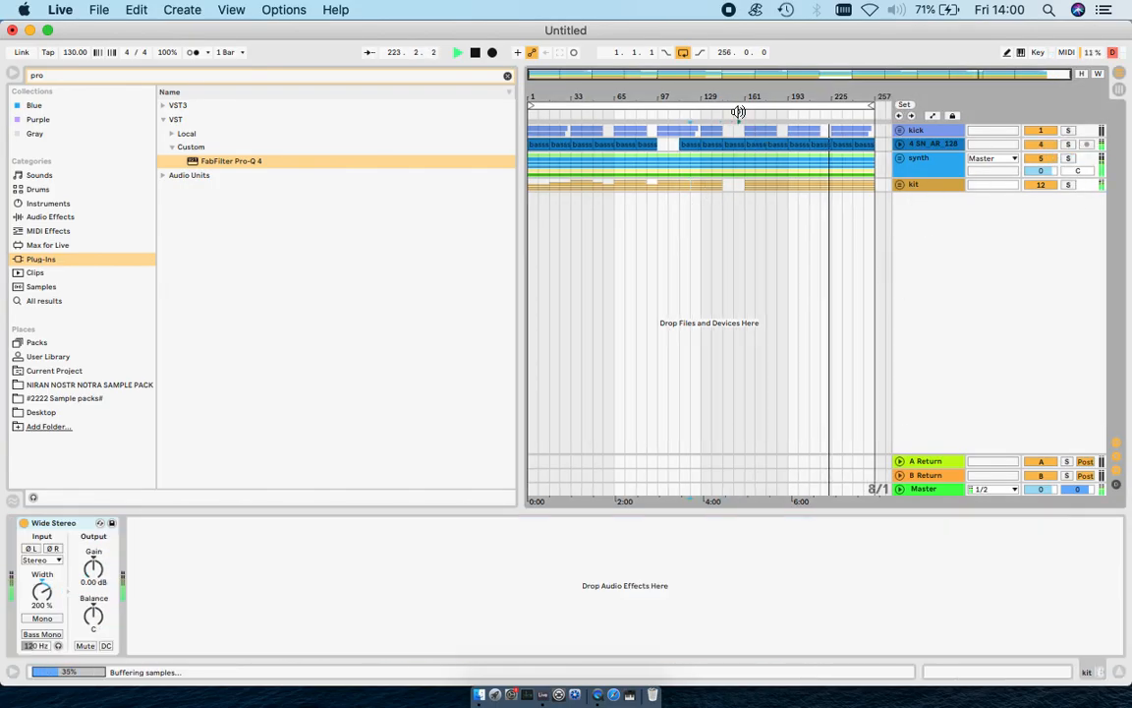
Group the bass track with the synth and kit groups and name the new group "pump".
left_click(936, 145)
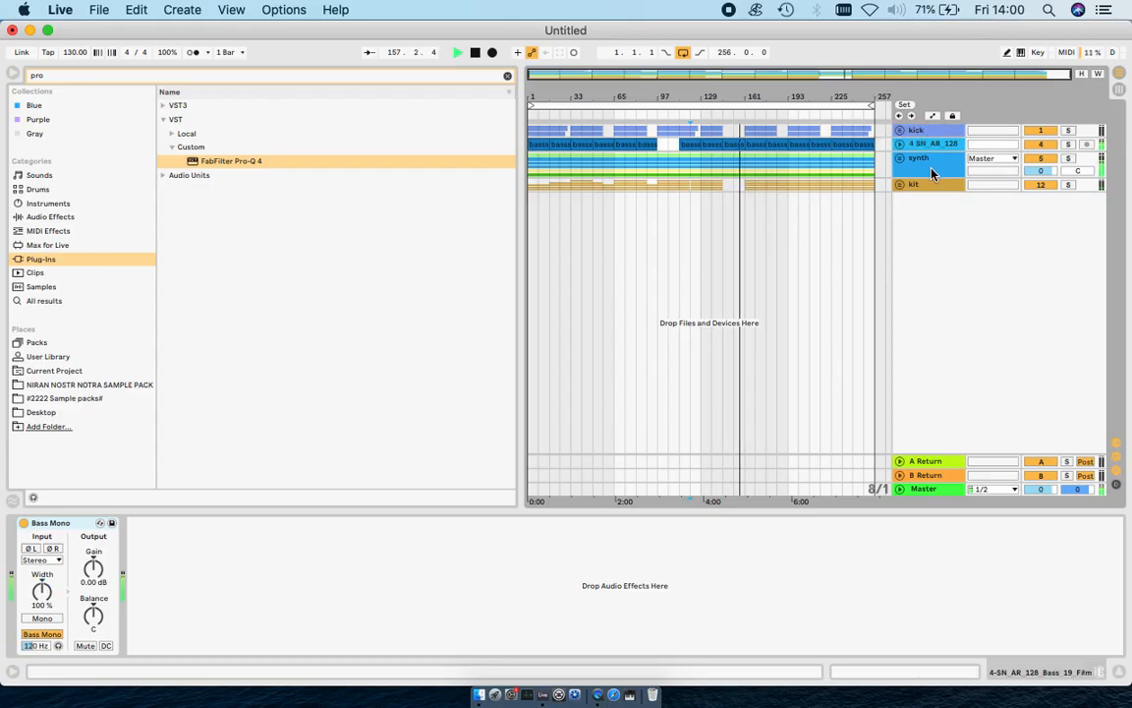
left_click(924, 170, "shift")
key("super+g")
type("pump")
key("Return")
Add the pATCHES - pump+ device from the sample pack's Max 4 live EFFECT RACKS folder to the pump group.
left_click(507, 76)
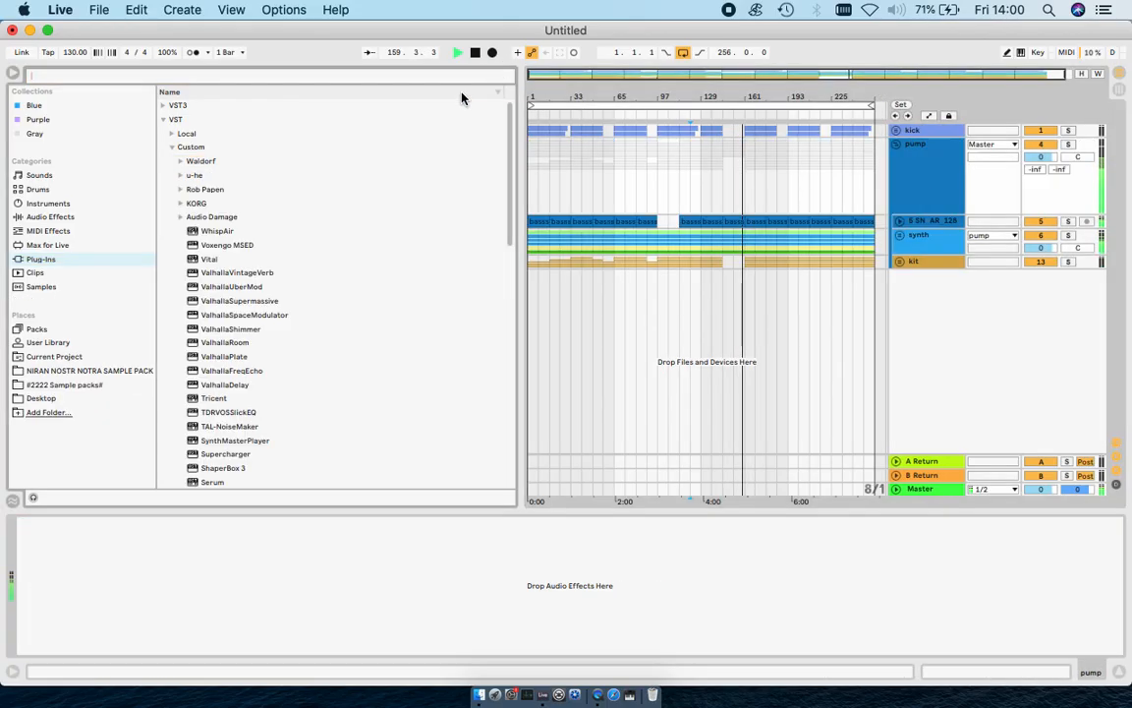
left_click(74, 371)
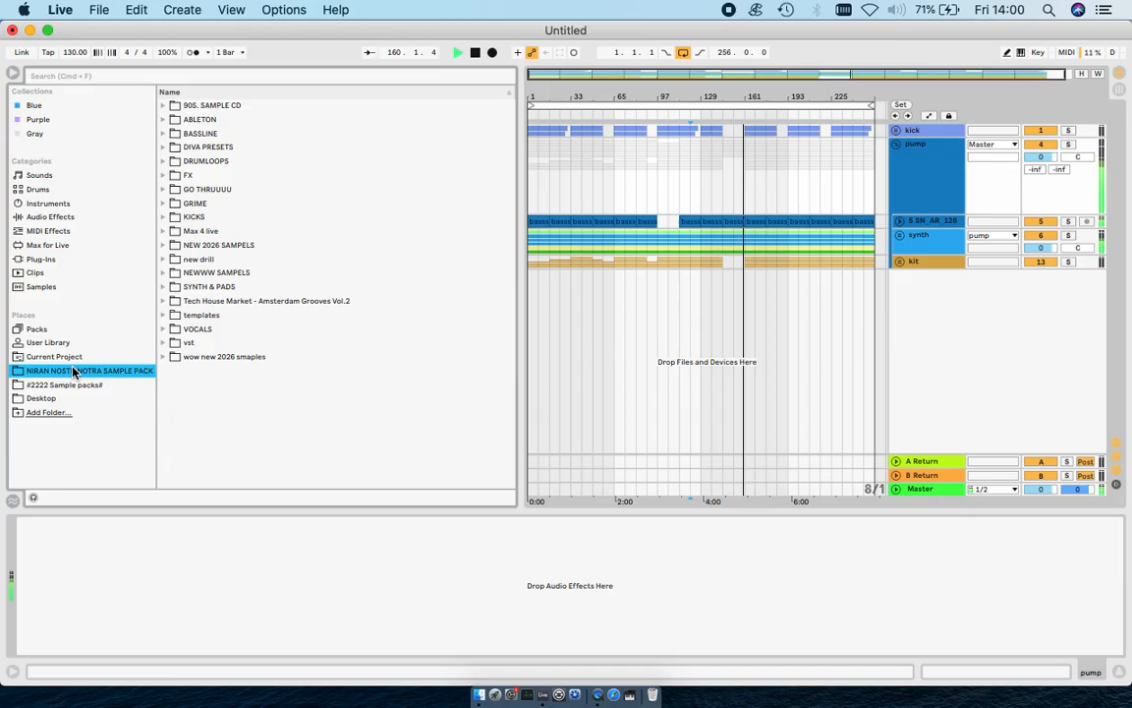
left_click(163, 230)
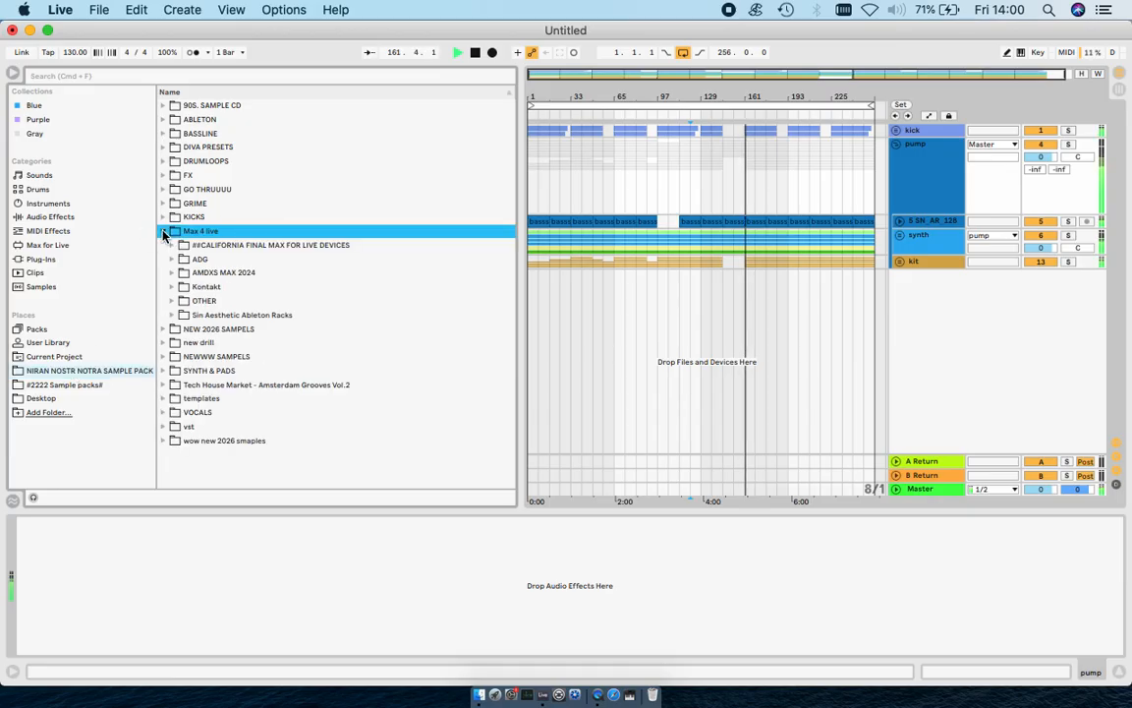
left_click(169, 245)
left_click(182, 272)
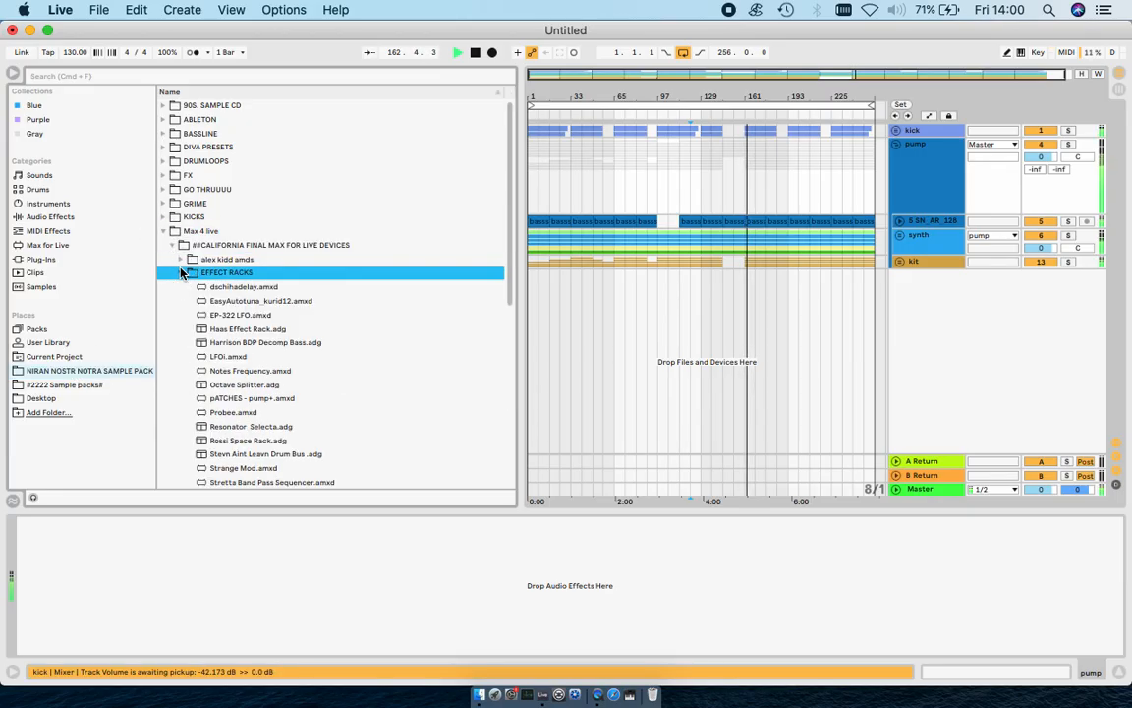
scroll(234, 344, "down", 2)
left_click_drag(234, 350, 942, 184)
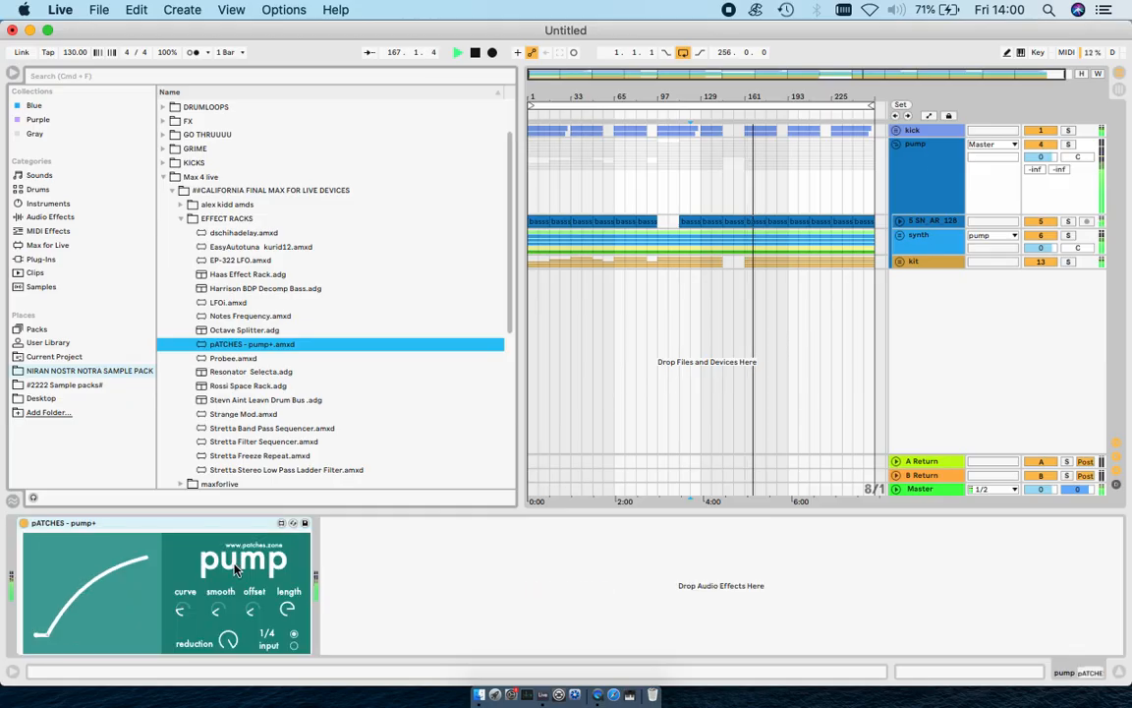
Fold the pump group and lower the reduction amount of its pump+ device.
left_click(897, 144)
left_click(911, 146)
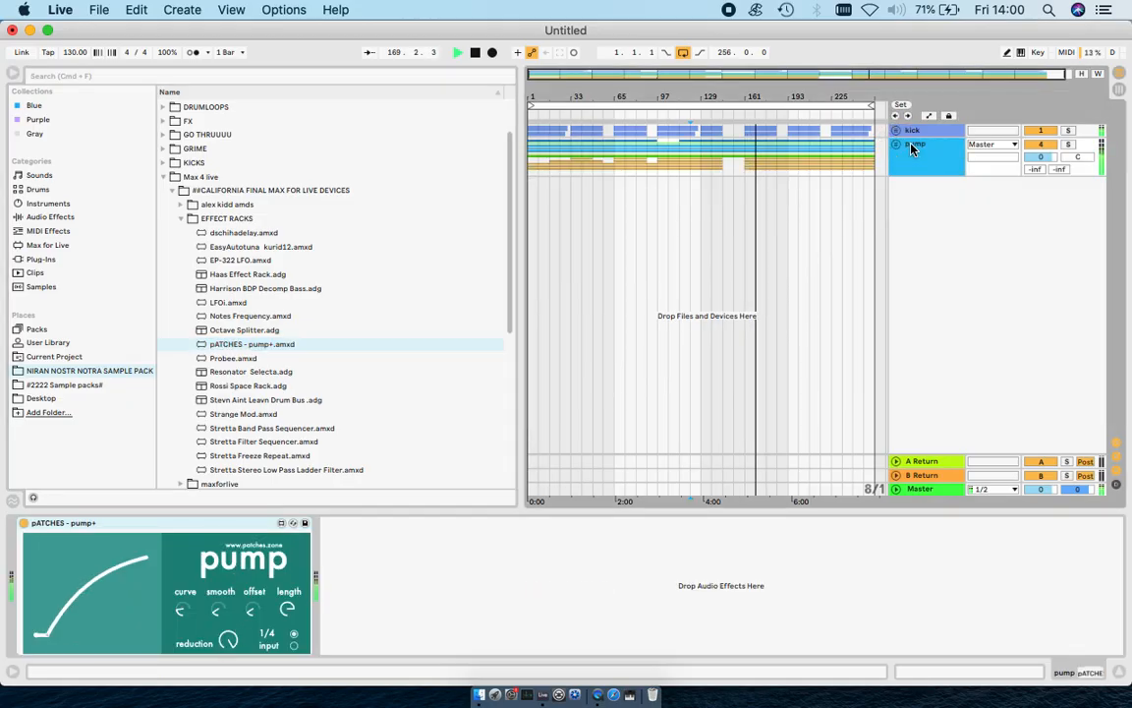
left_click_drag(226, 641, 236, 684)
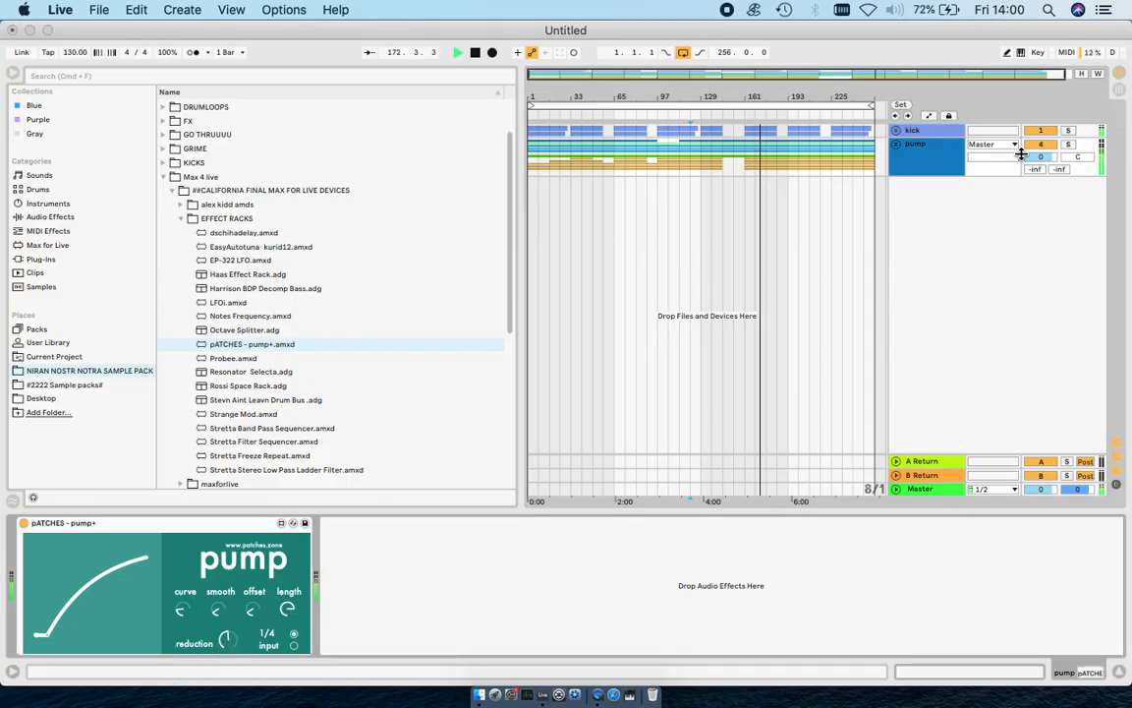
Group the kick and pump groups together and name the new group "drum".
left_click(922, 183)
left_click(921, 128, "shift")
key("super+g")
key("super+r")
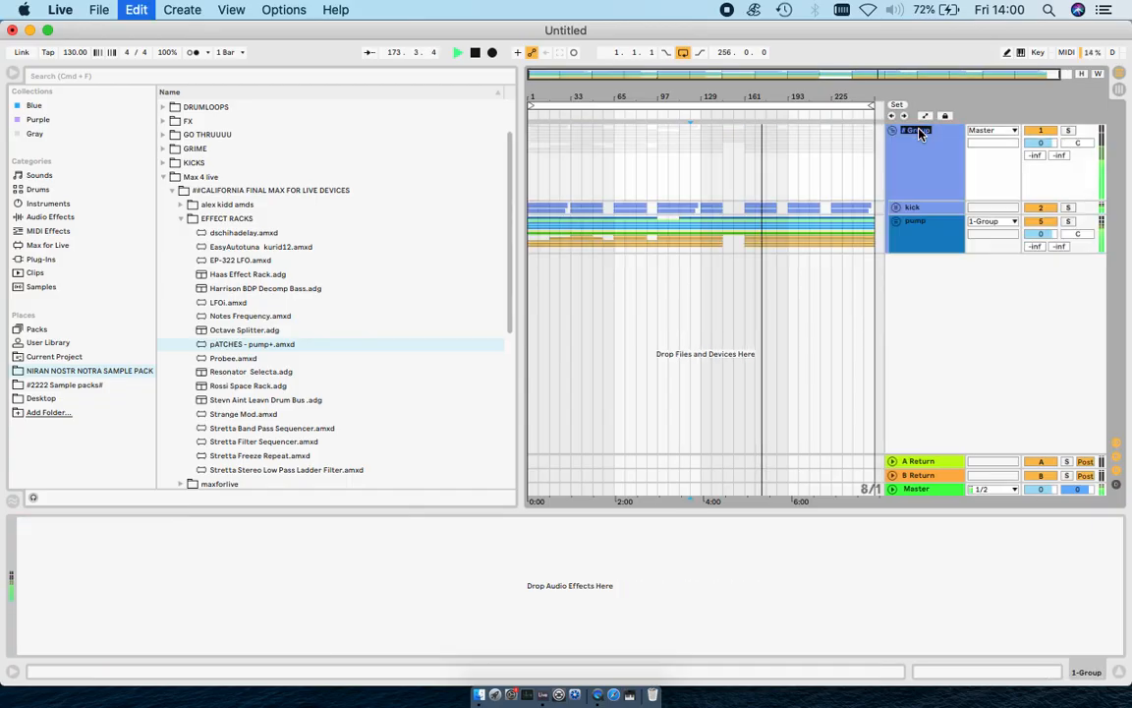
type("drum")
key("Return")
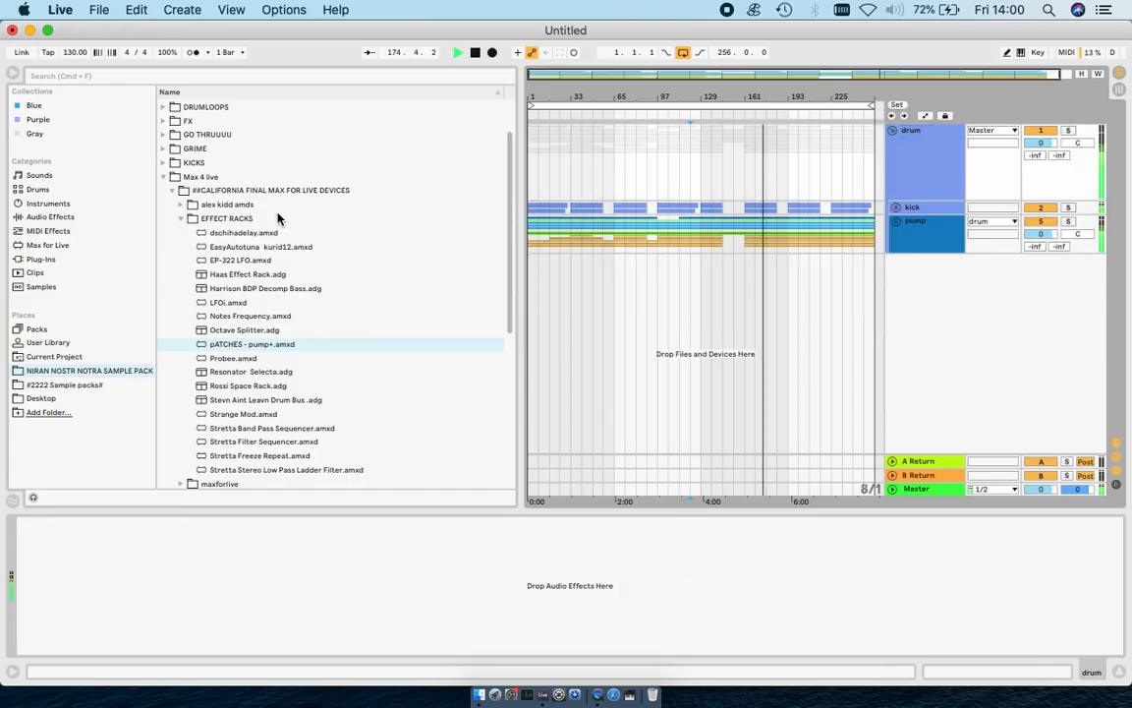
Add the Boom in E preset of the Drum Buss audio effect to the drum group.
left_click(50, 216)
scroll(411, 298, "up", 4)
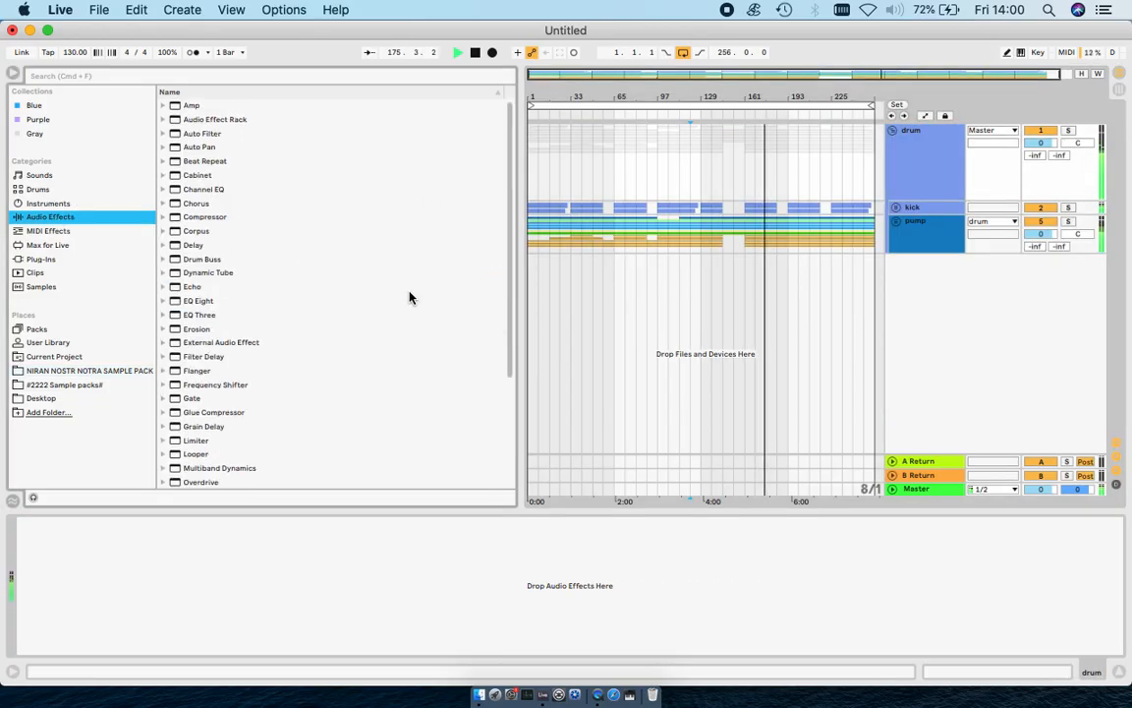
left_click(165, 259)
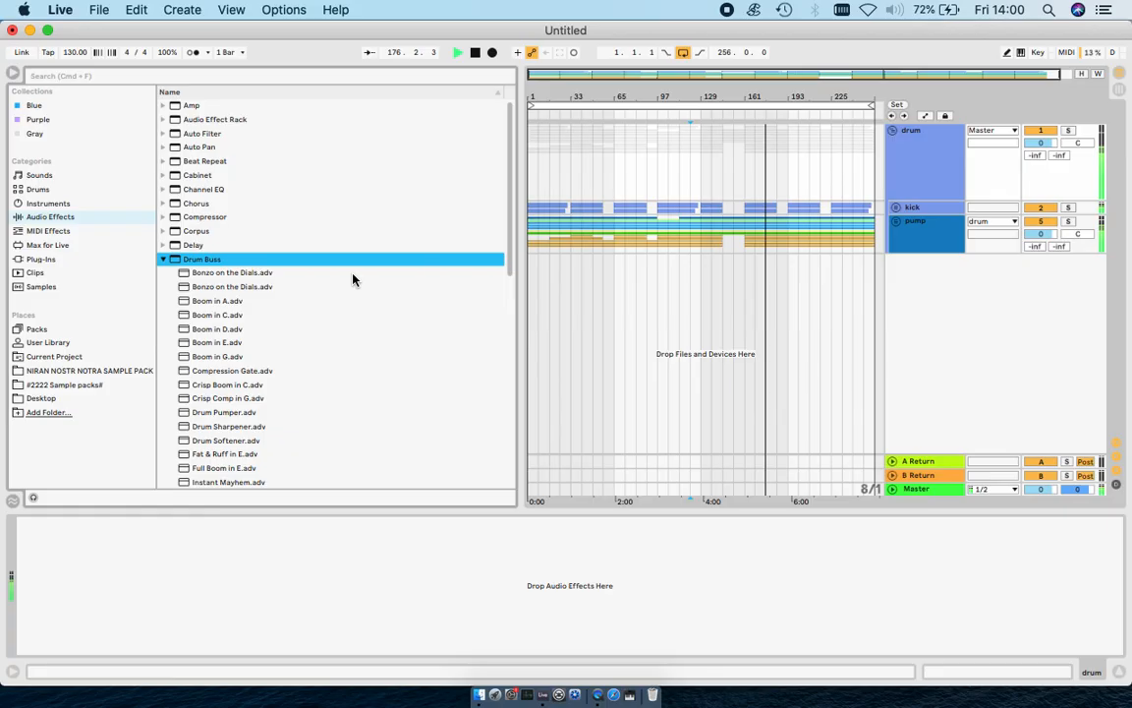
left_click(238, 343)
scroll(258, 368, "down", 5)
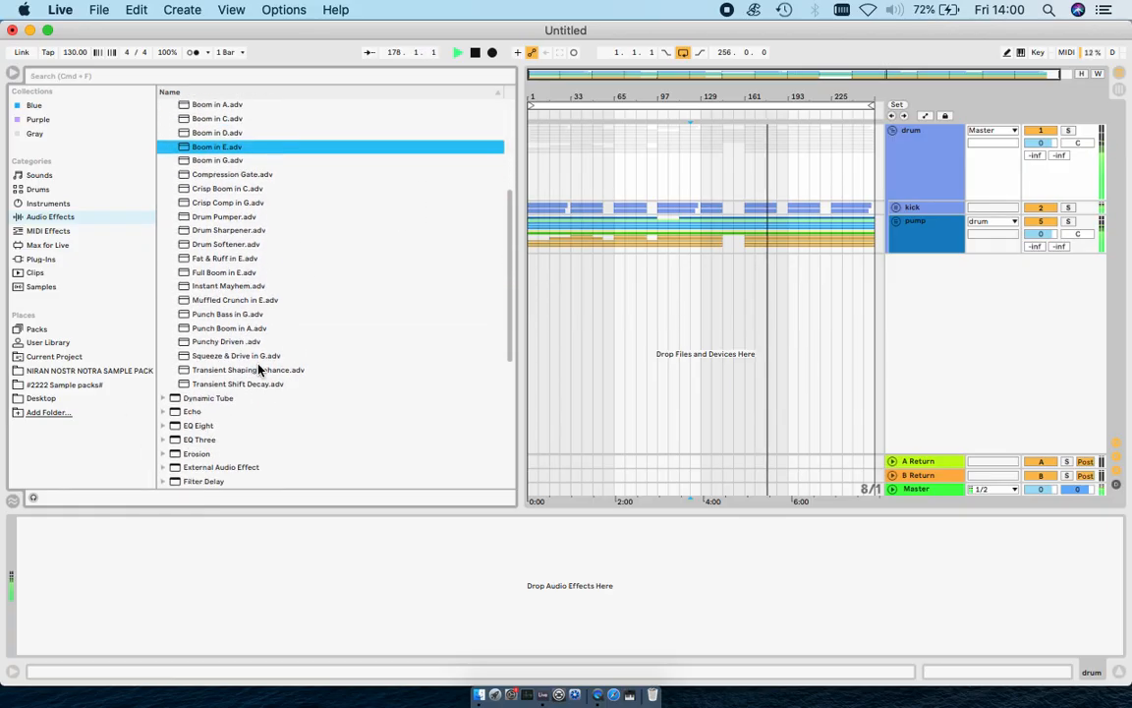
scroll(258, 369, "up", 3)
double_click(232, 260)
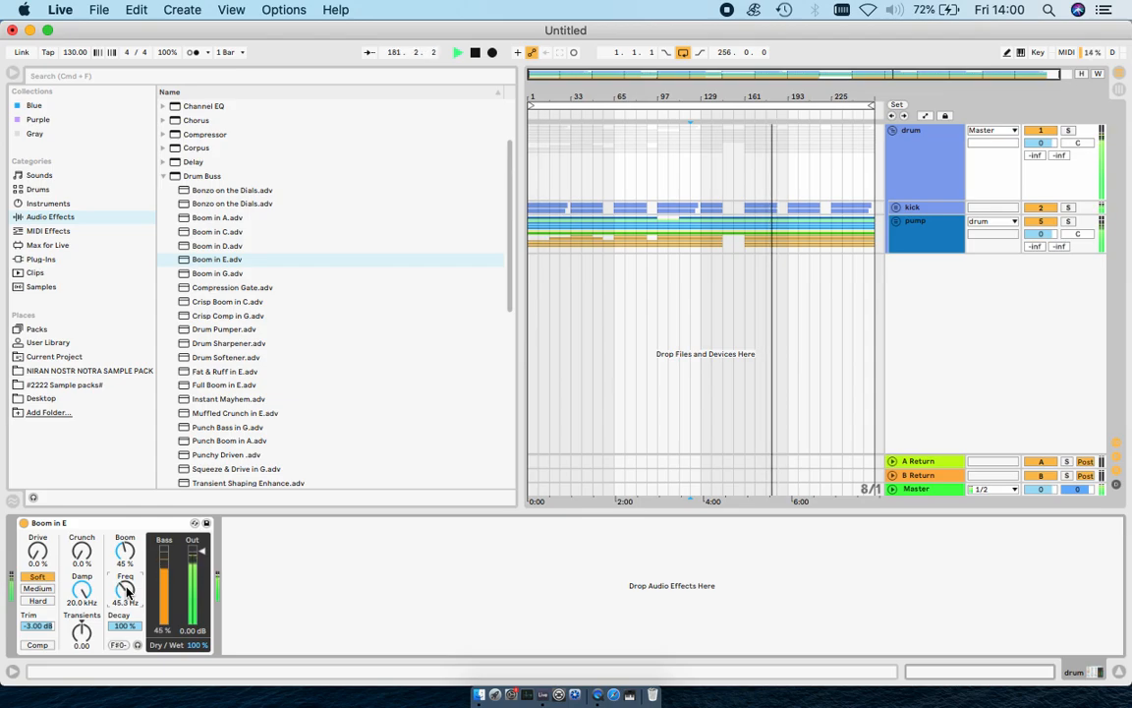
Set the Drum Buss to Medium distortion with Drive 33%, Crunch 29%, Boom 33% and Trim -7.19 dB.
double_click(126, 553)
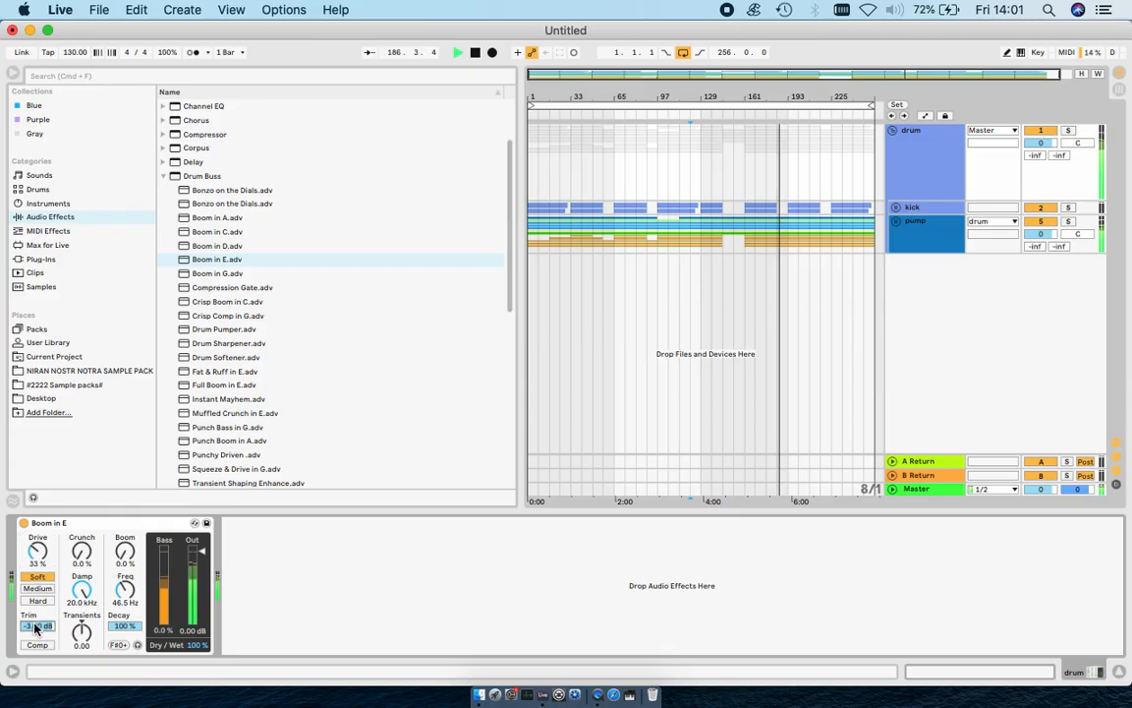
left_click_drag(34, 624, 34, 632)
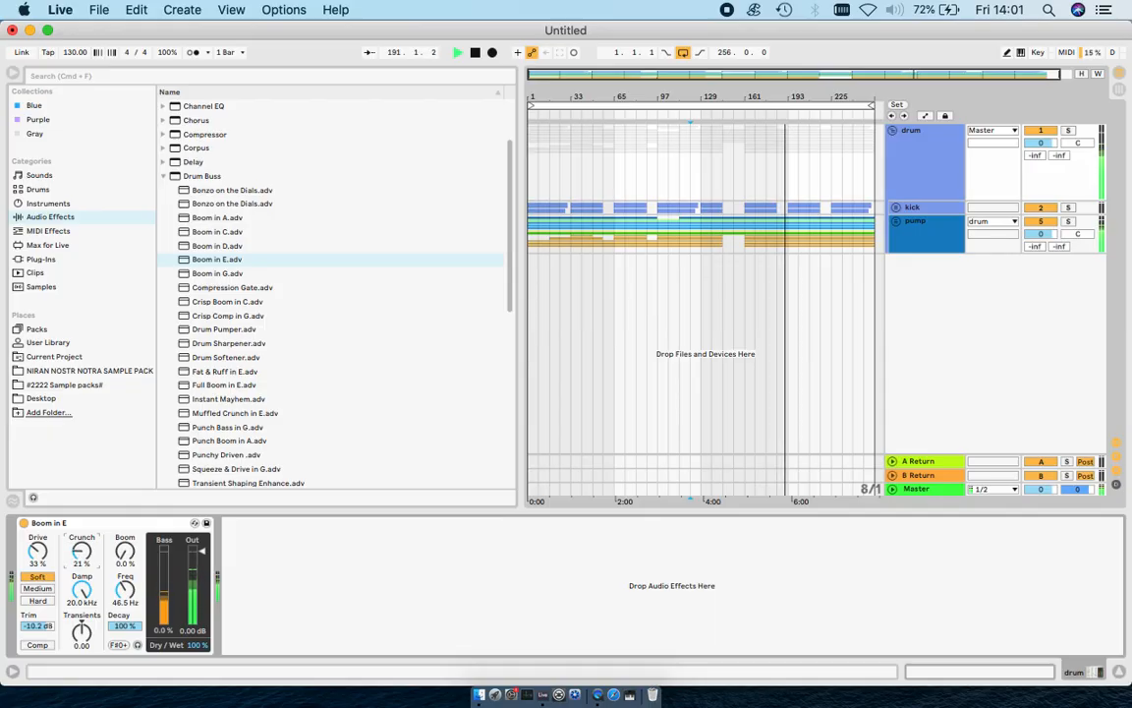
left_click(120, 552)
left_click_drag(121, 552, 122, 539)
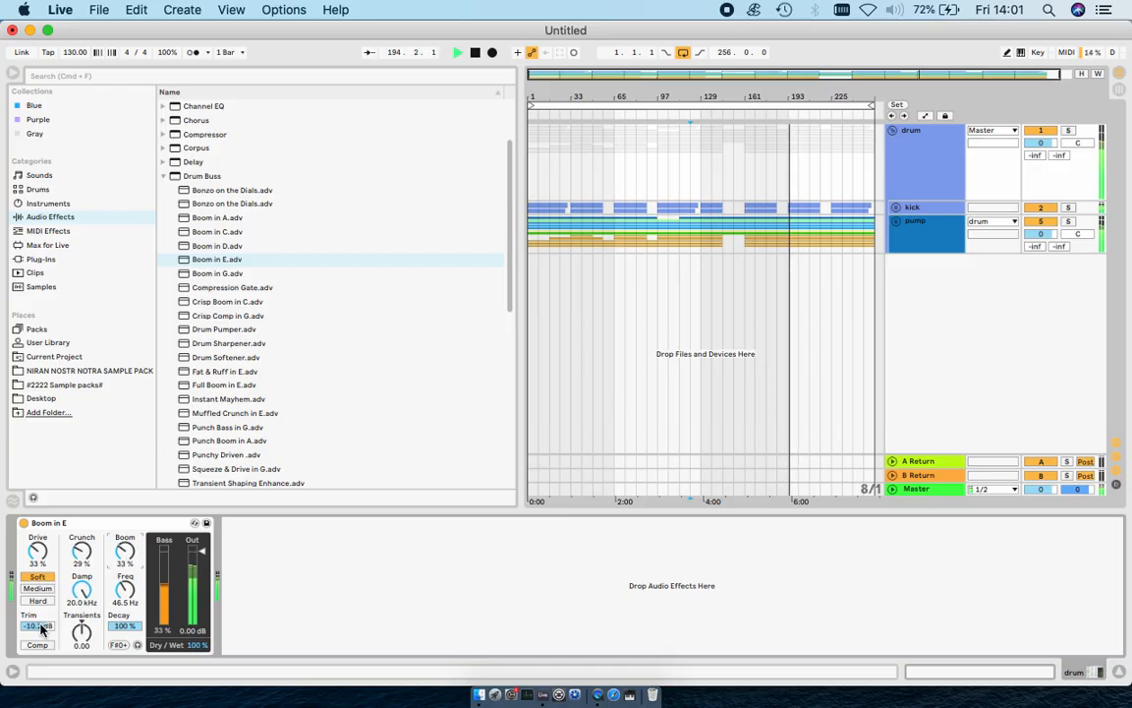
left_click(39, 589)
left_click_drag(37, 628, 37, 623)
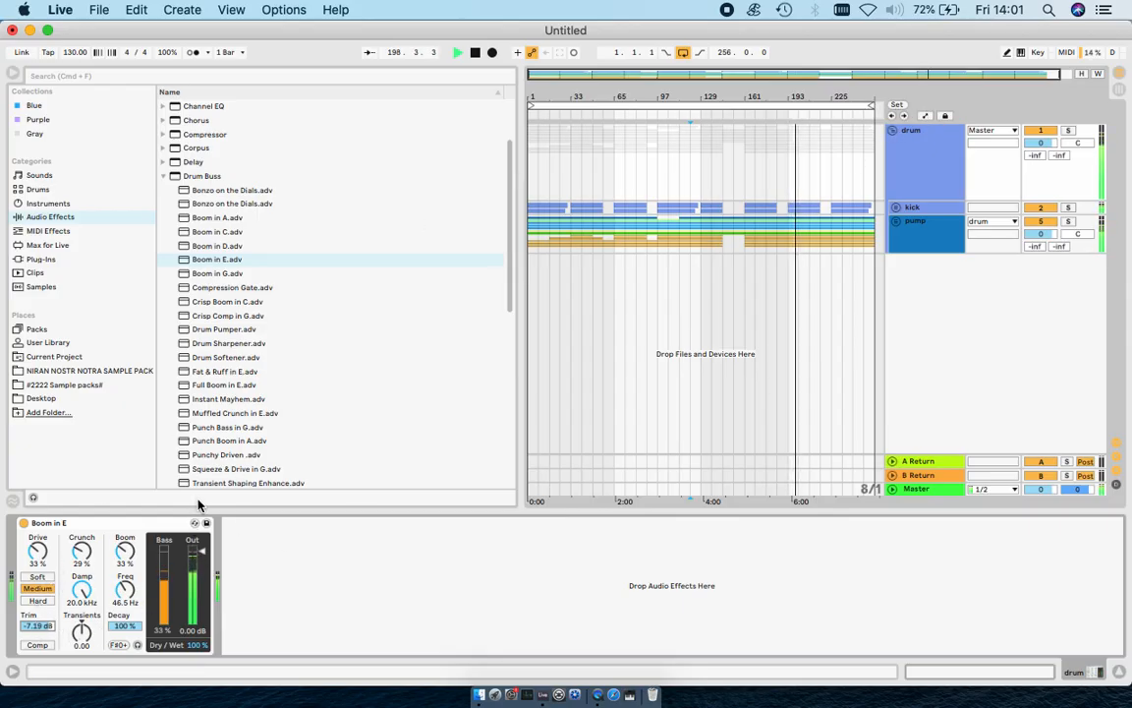
Add the Hot Tubes preset of the Saturator after the Drum Buss and lower its output to -12.0 dB.
left_click(164, 175)
scroll(328, 411, "down", 3)
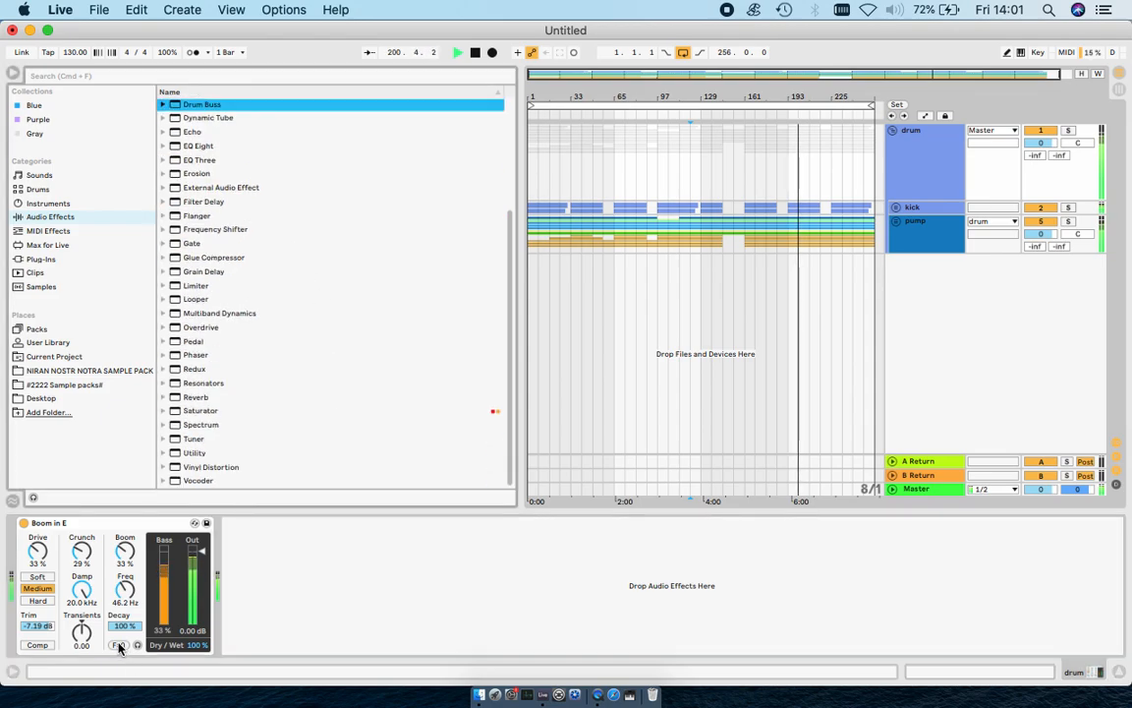
left_click(160, 410)
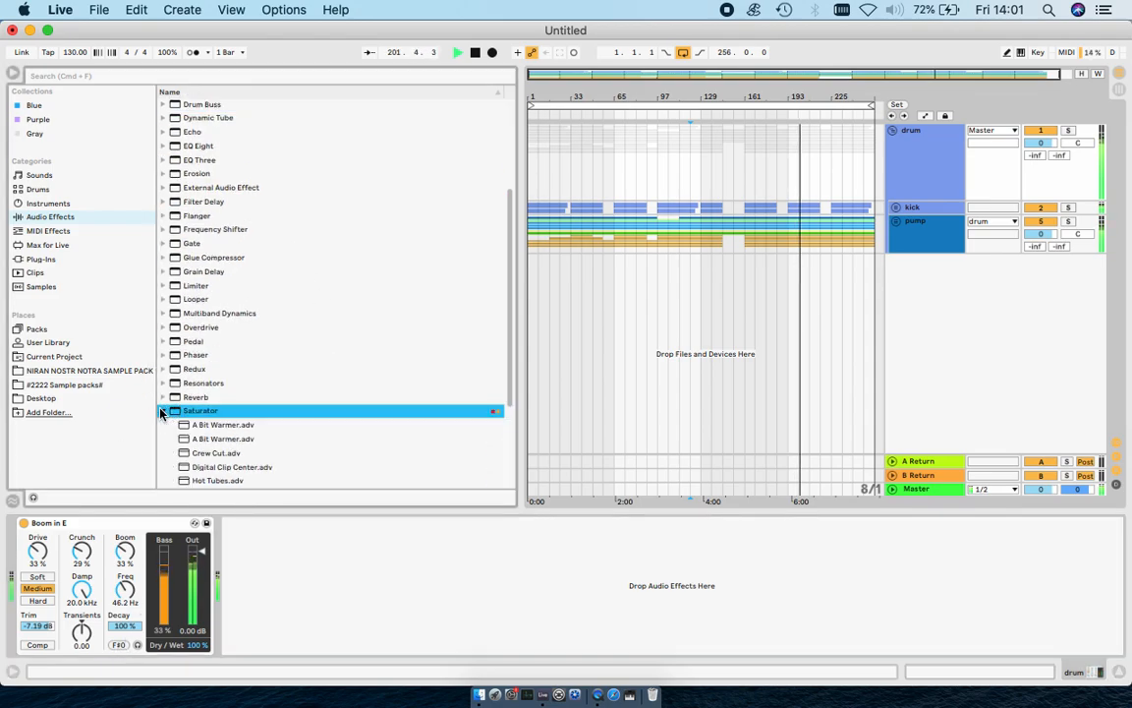
double_click(221, 342)
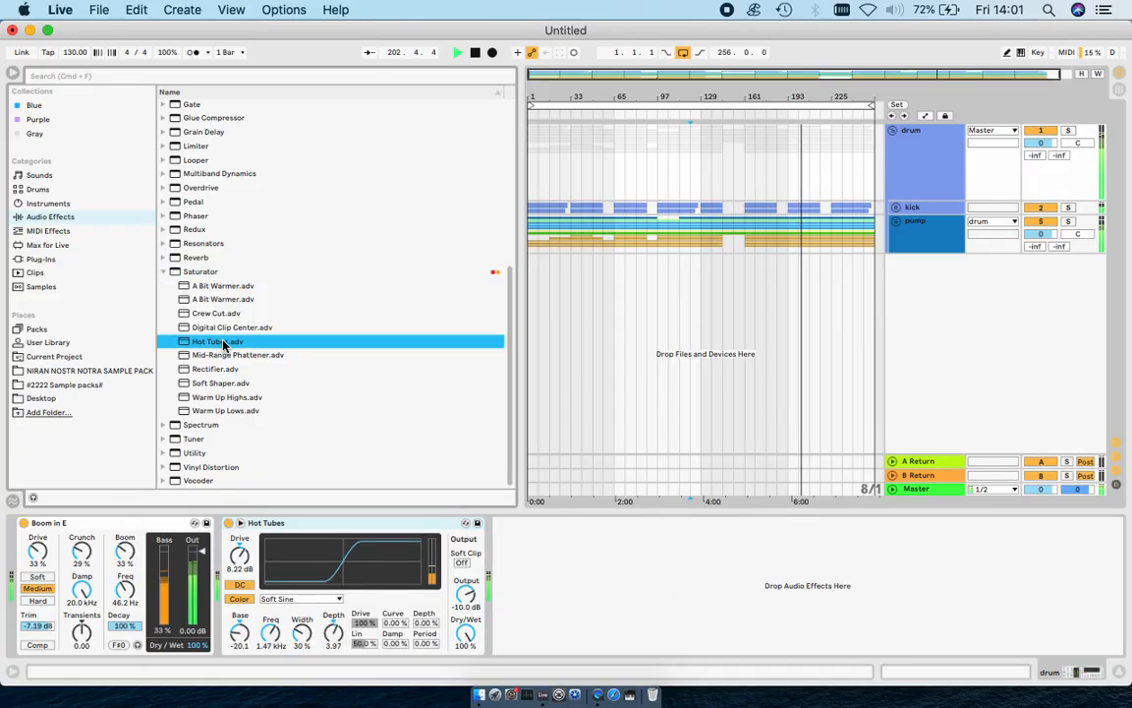
left_click(469, 590)
left_click_drag(470, 590, 469, 593)
Add the Glue Compressor's Drum - Full Parallel preset after Hot Tubes and group all three devices into one audio effect rack.
scroll(256, 290, "up", 10)
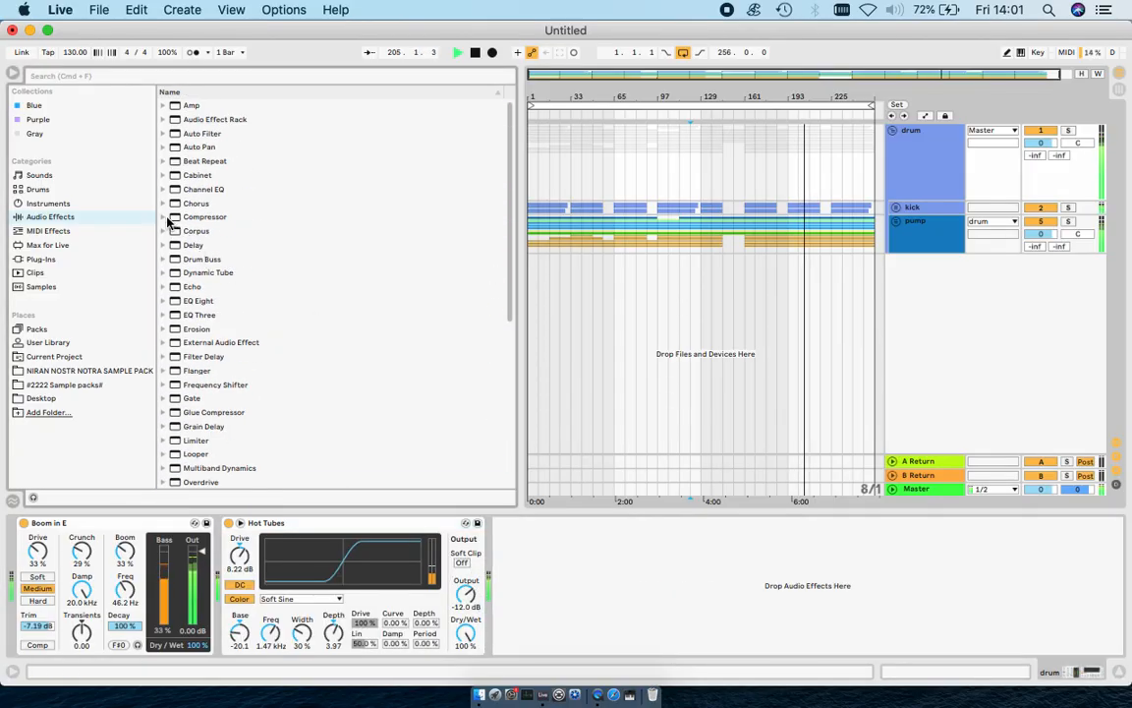
left_click(165, 411)
scroll(172, 332, "down", 4)
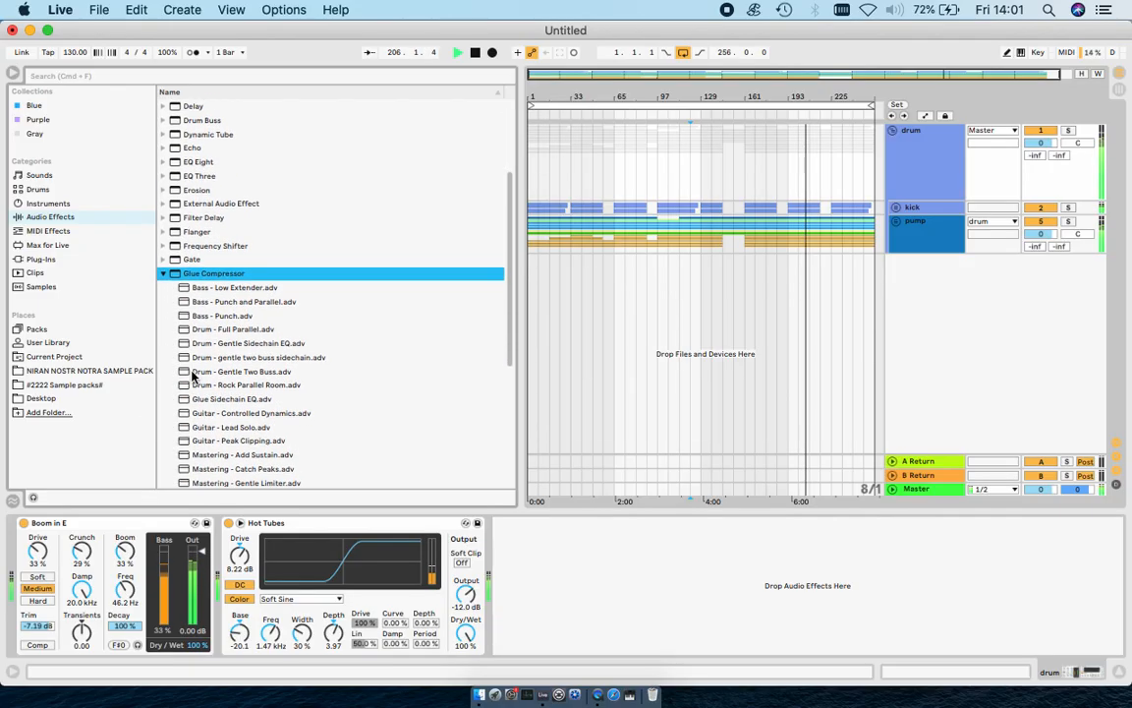
left_click(208, 328)
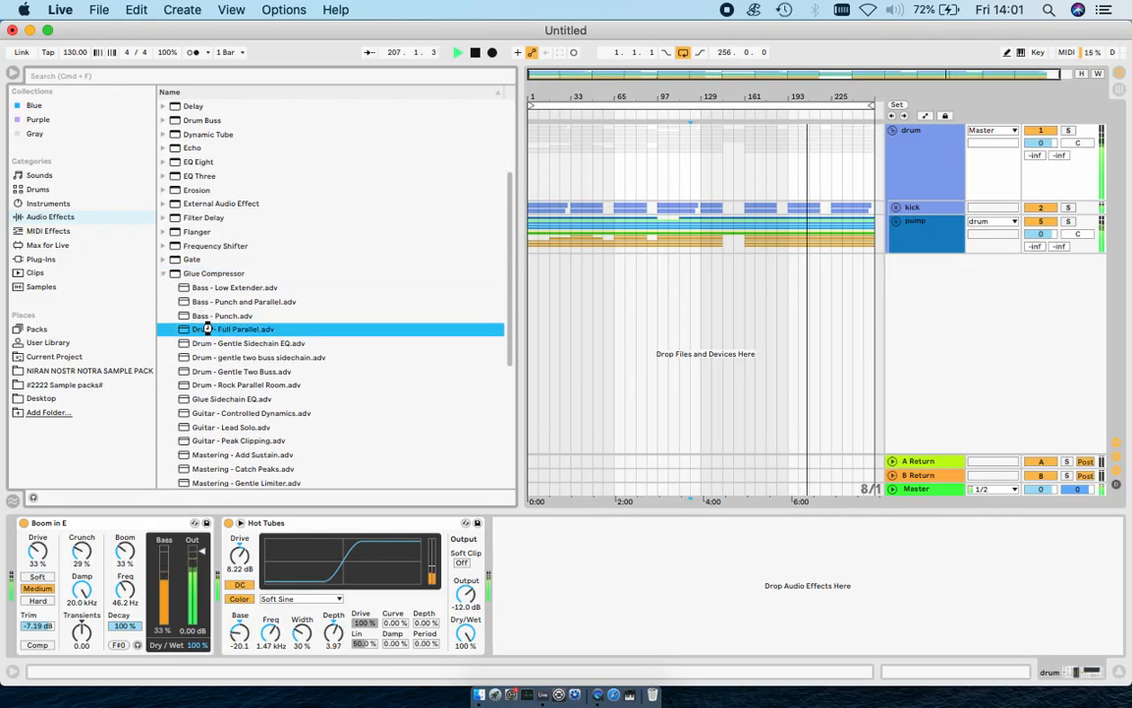
left_click_drag(226, 252, 550, 551)
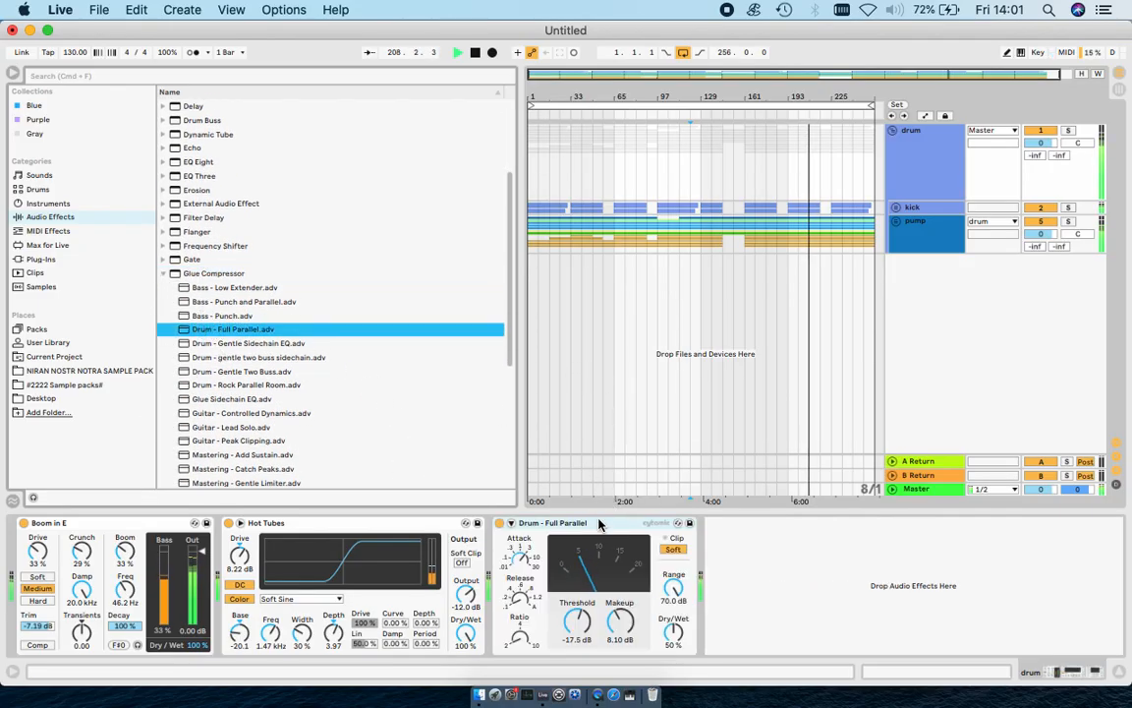
key("super+a")
key("super+g")
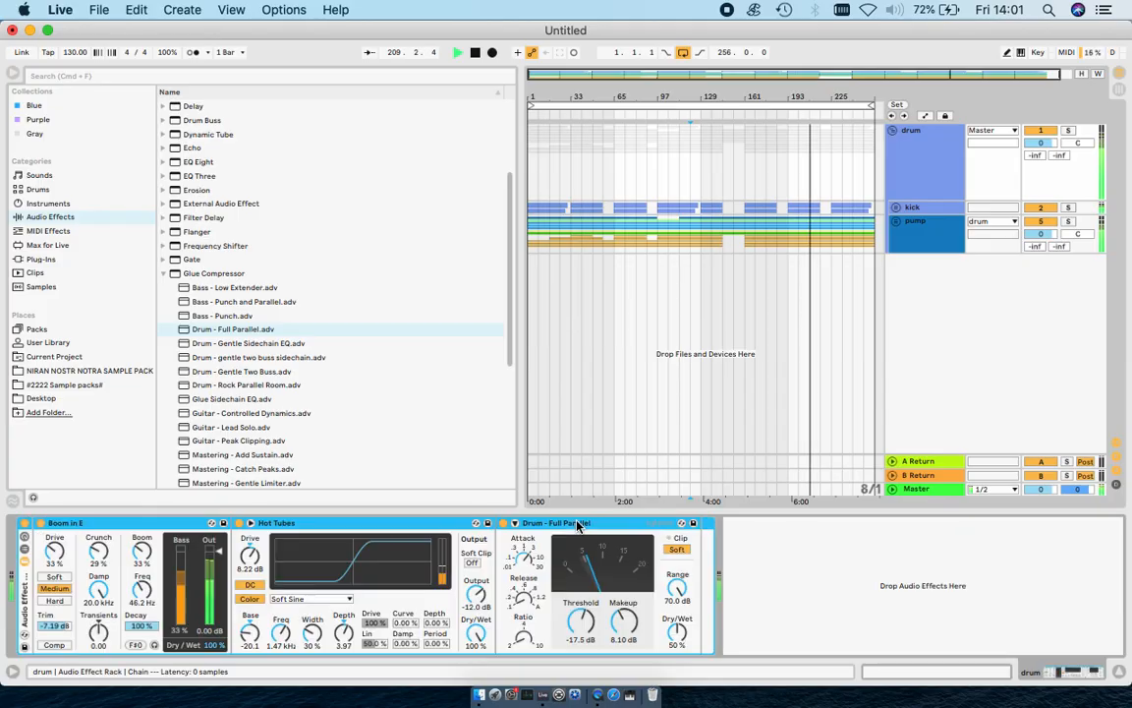
Fold the drum group and delete the A and B return tracks.
left_click(893, 130)
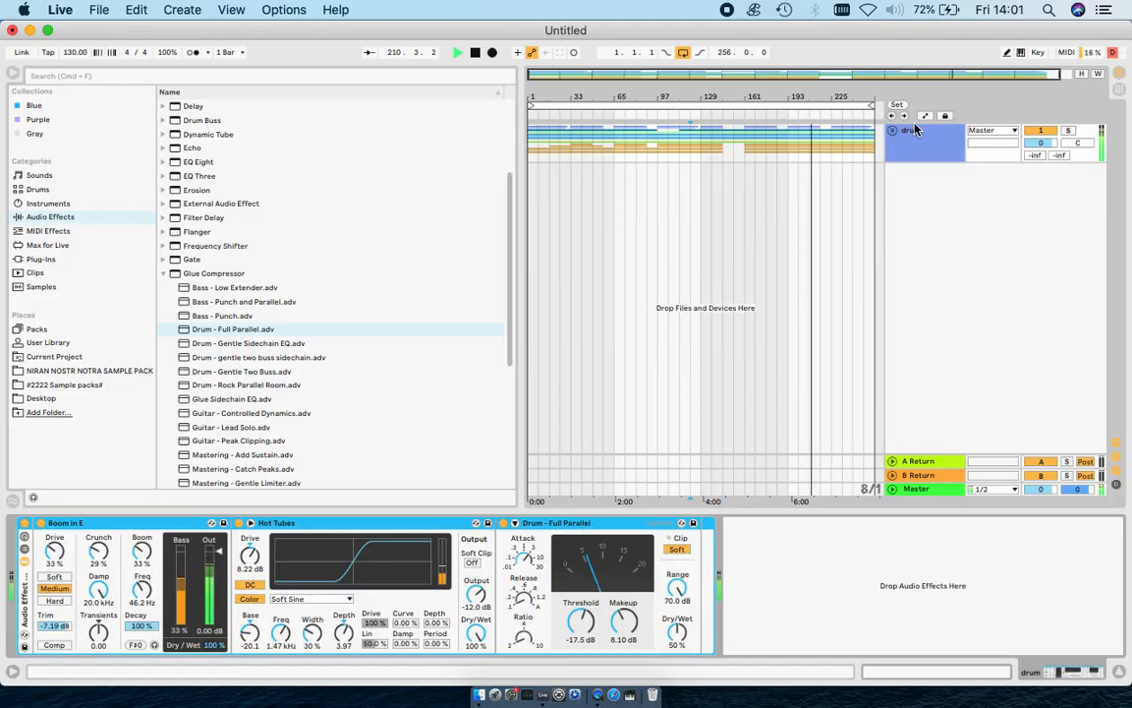
left_click(932, 148)
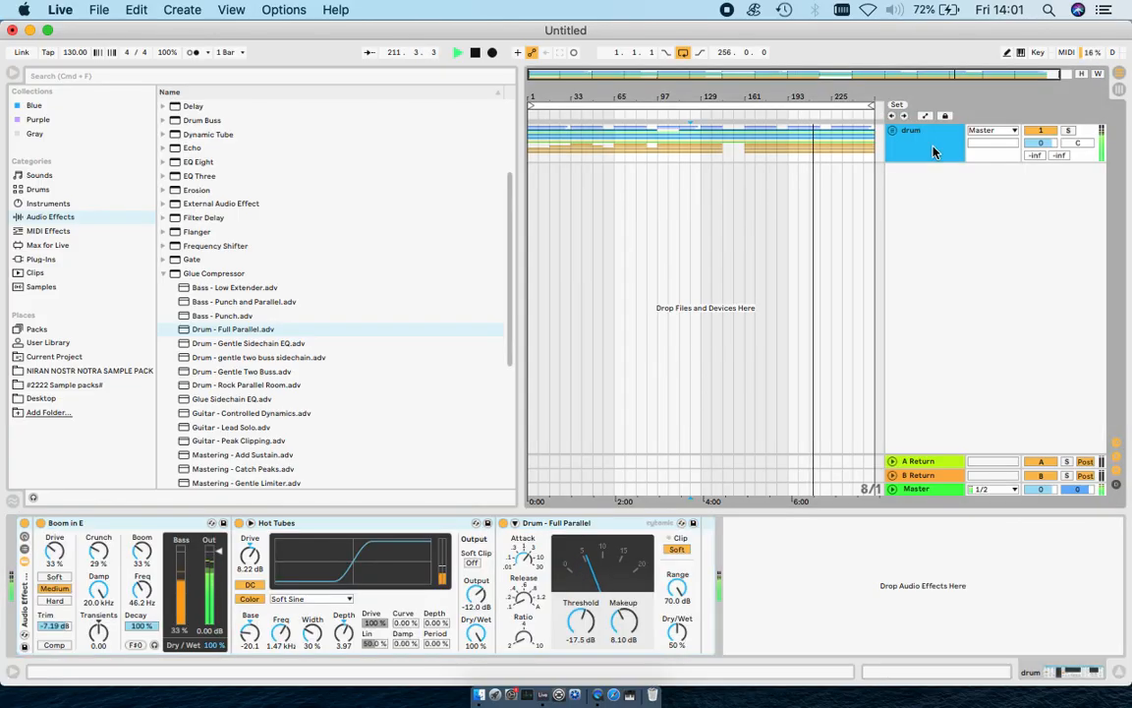
left_click(930, 464)
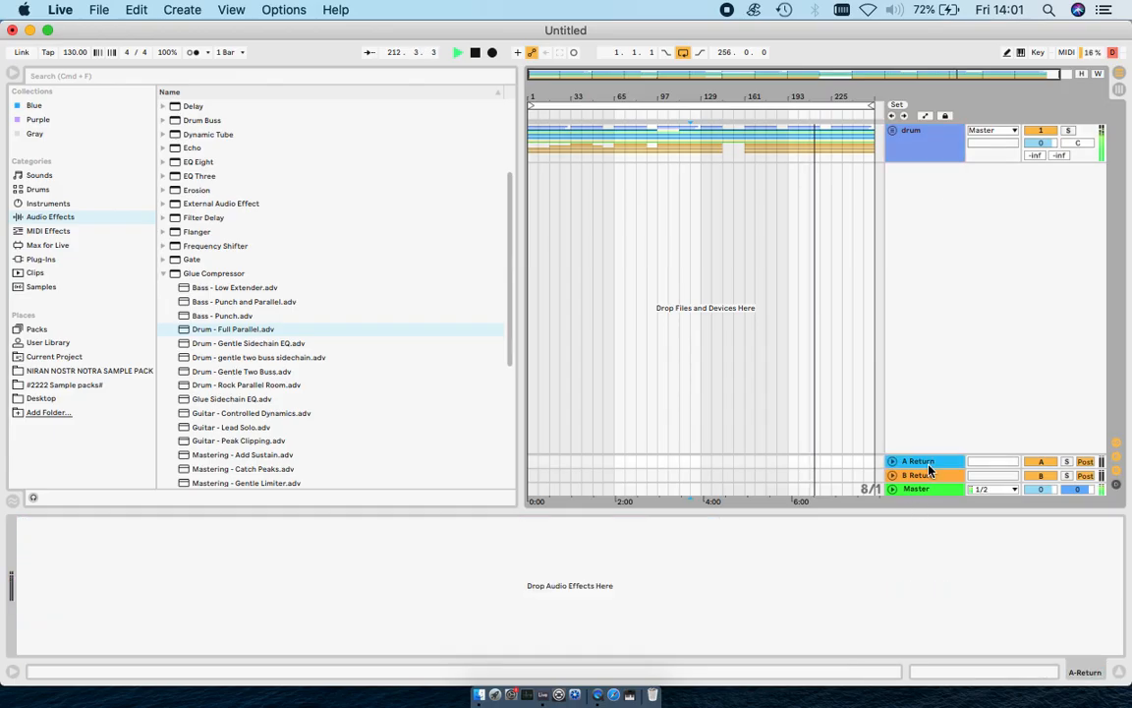
key("Delete")
key("Delete")
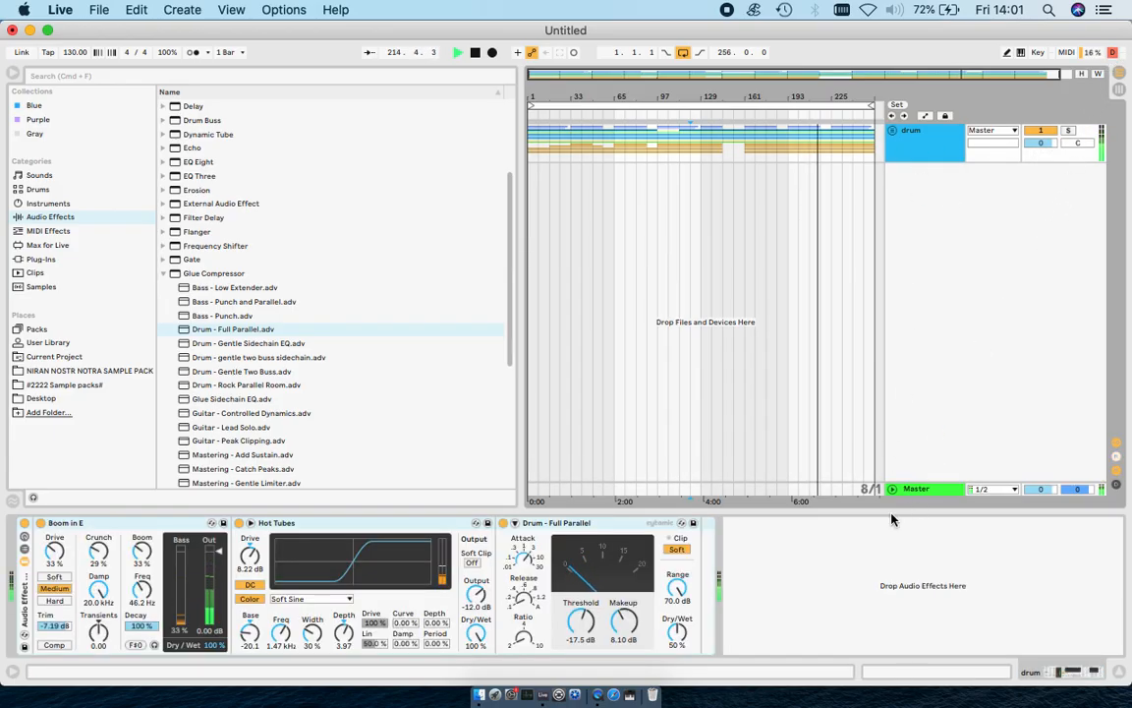
Switch off the audio effect rack on the drum group.
left_click(911, 488)
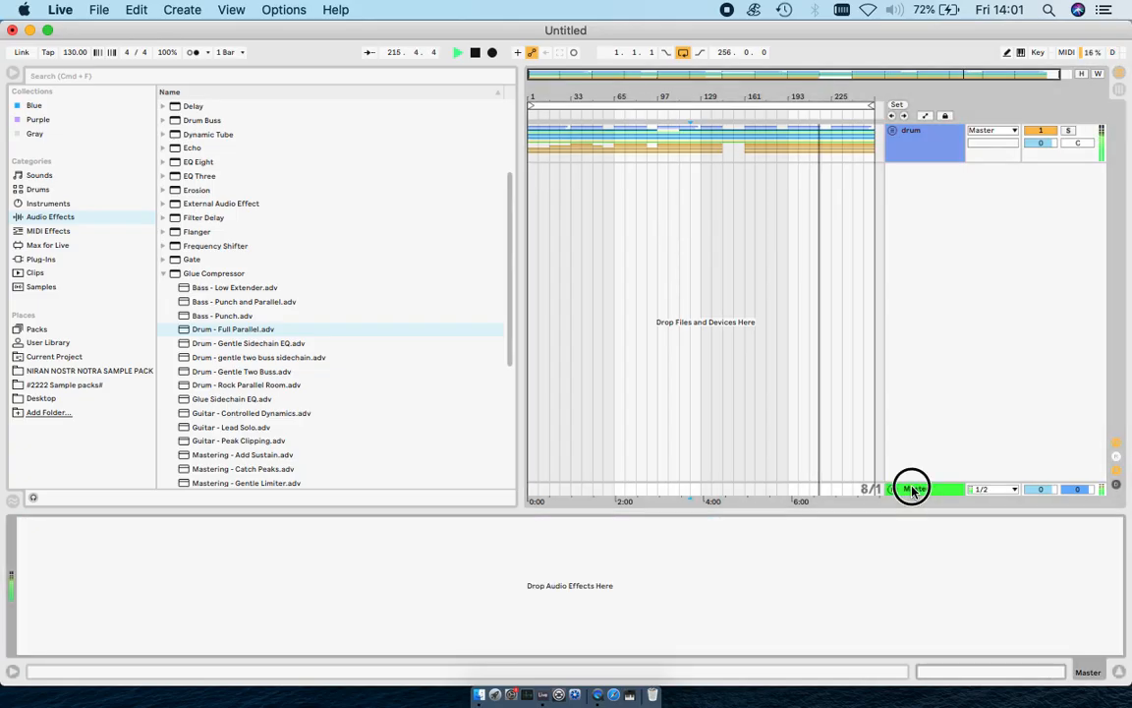
left_click(911, 139)
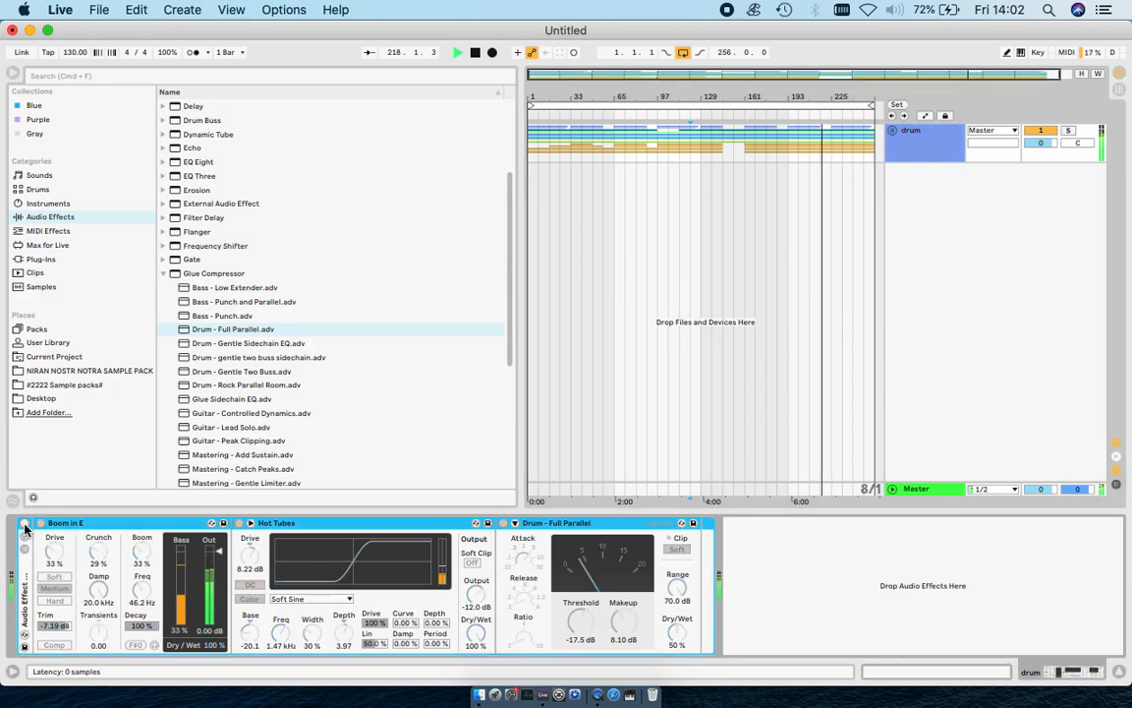
left_click(916, 489)
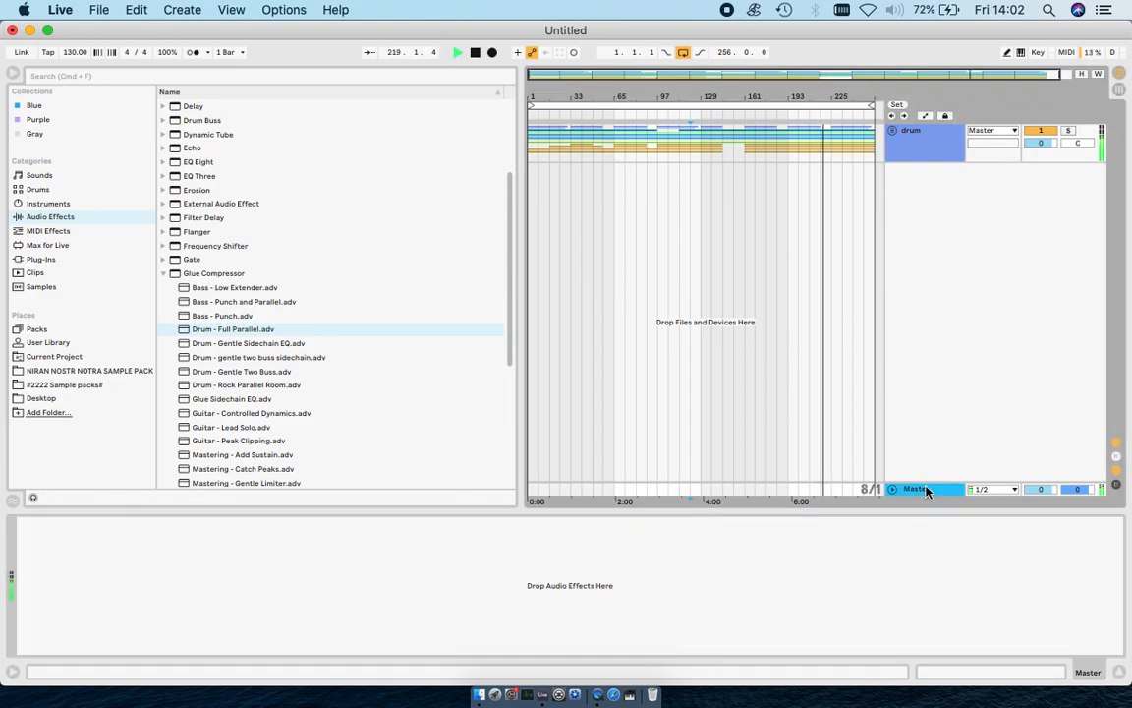
left_click(43, 218)
scroll(346, 225, "up", 3)
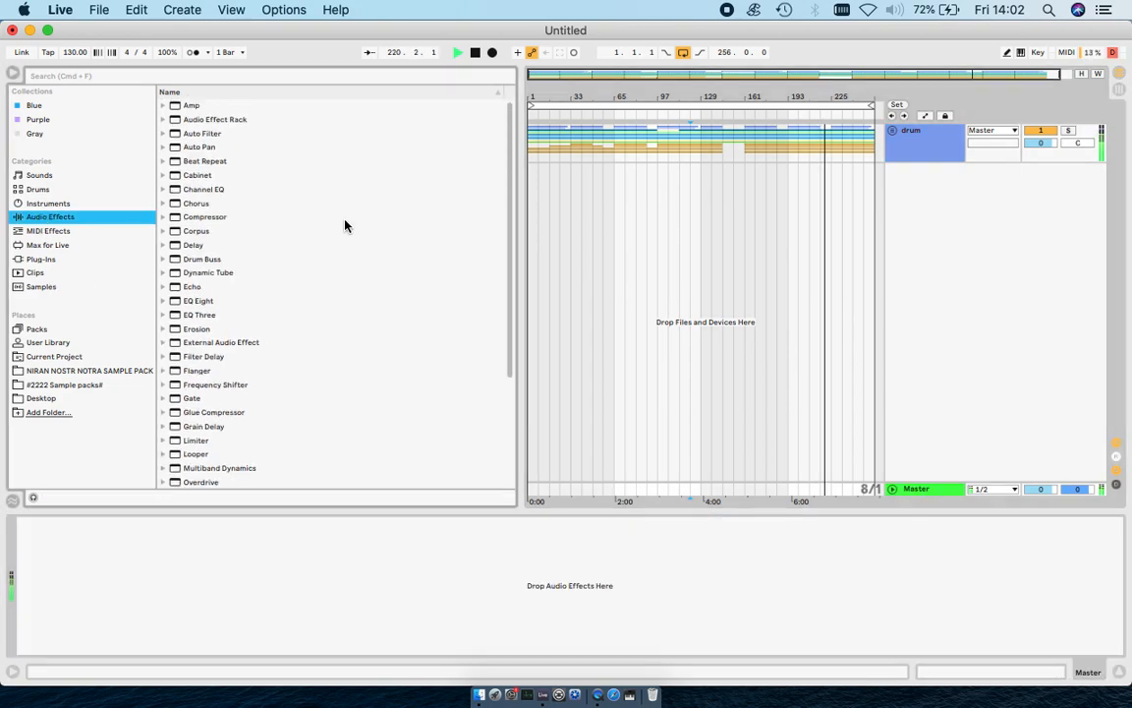
left_click(43, 260)
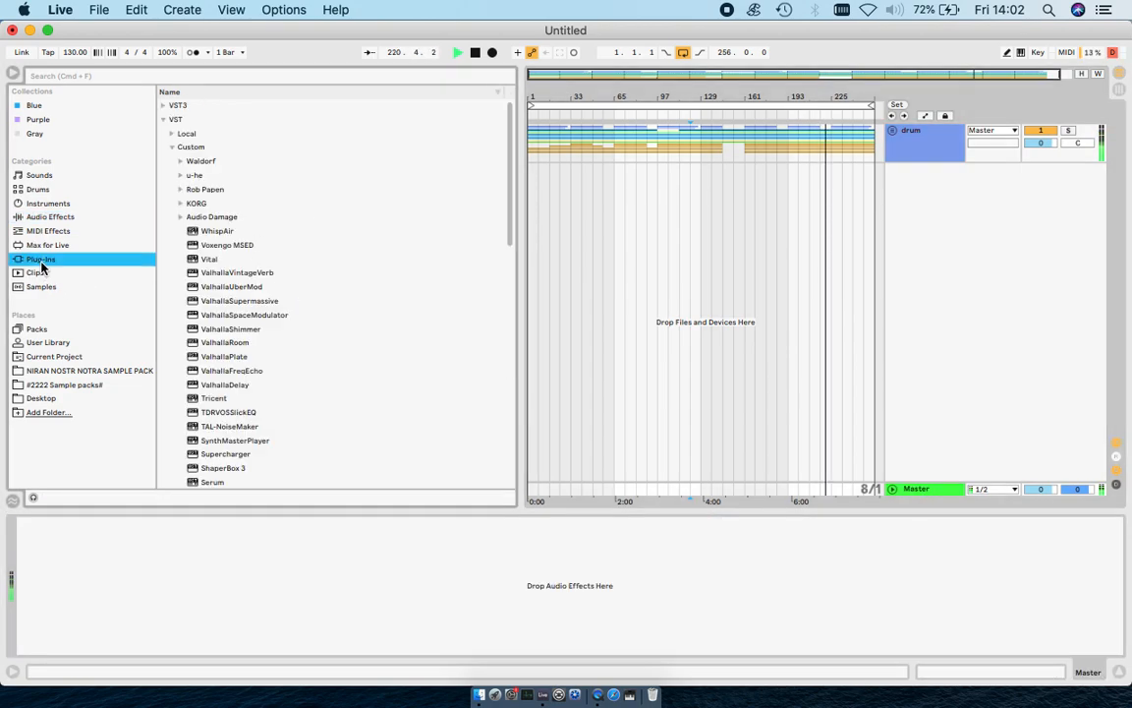
left_click(41, 204)
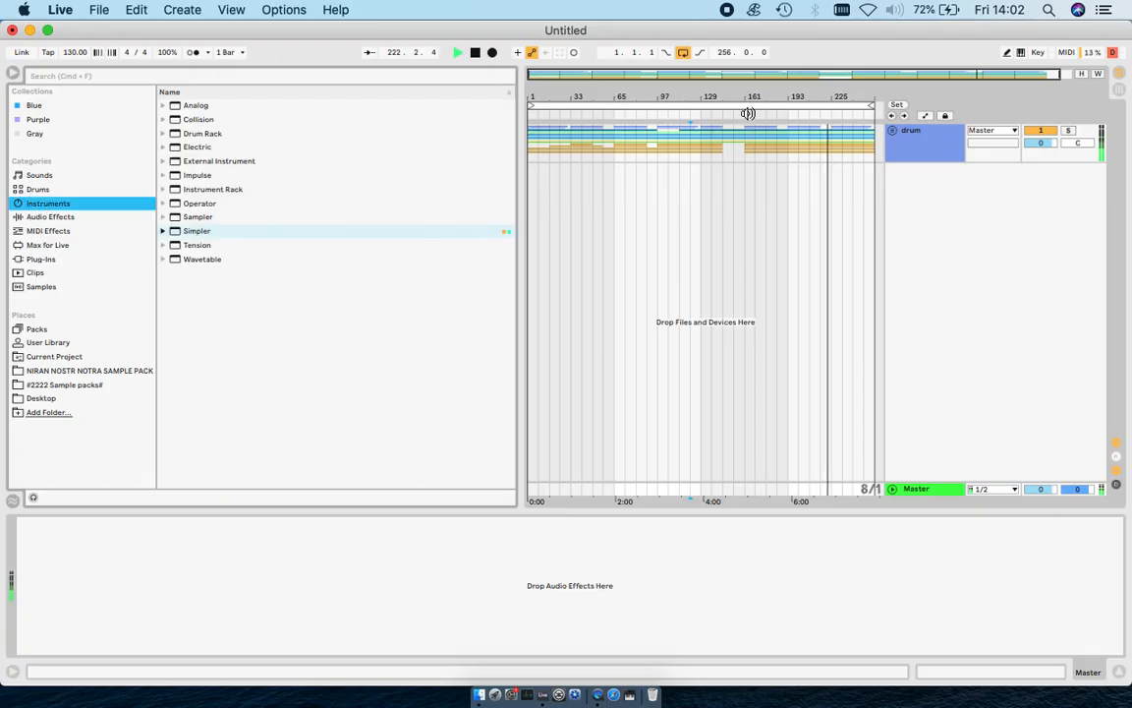
Play the arrangement from around bar 161 and place the insert marker at bar 185.
left_click(748, 114)
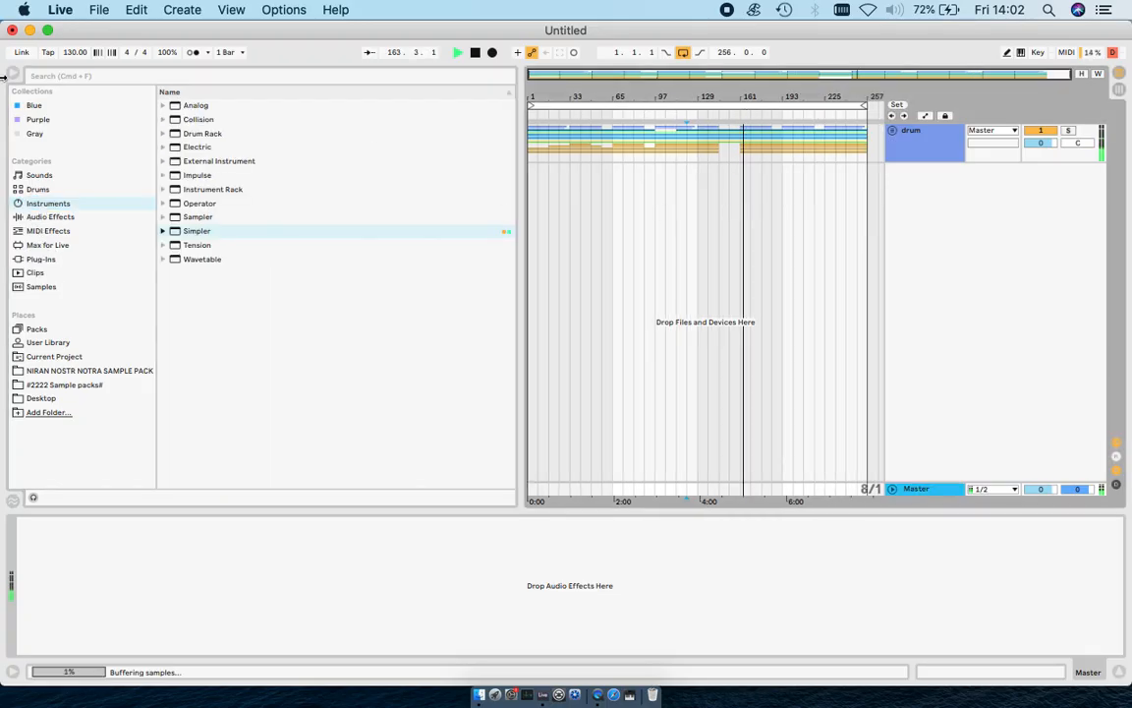
left_click(775, 211)
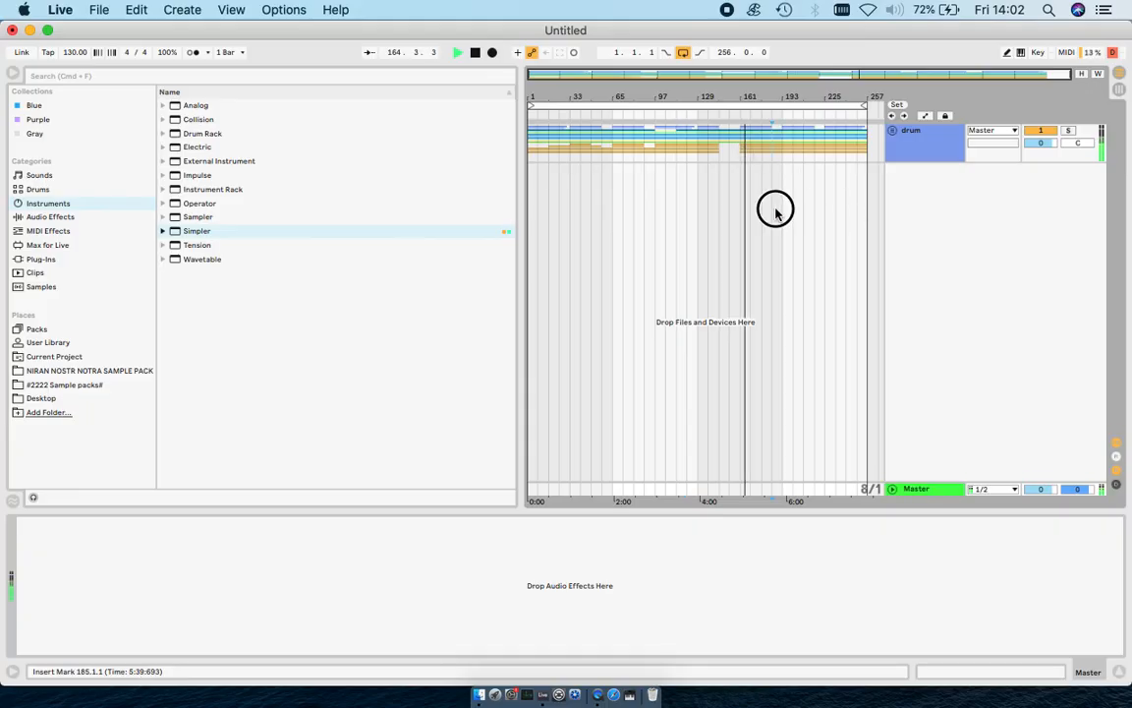
Add the Multiband Compression preset of Multiband Dynamics to the Master track and set its overall output to -4.50 dB.
left_click(923, 489)
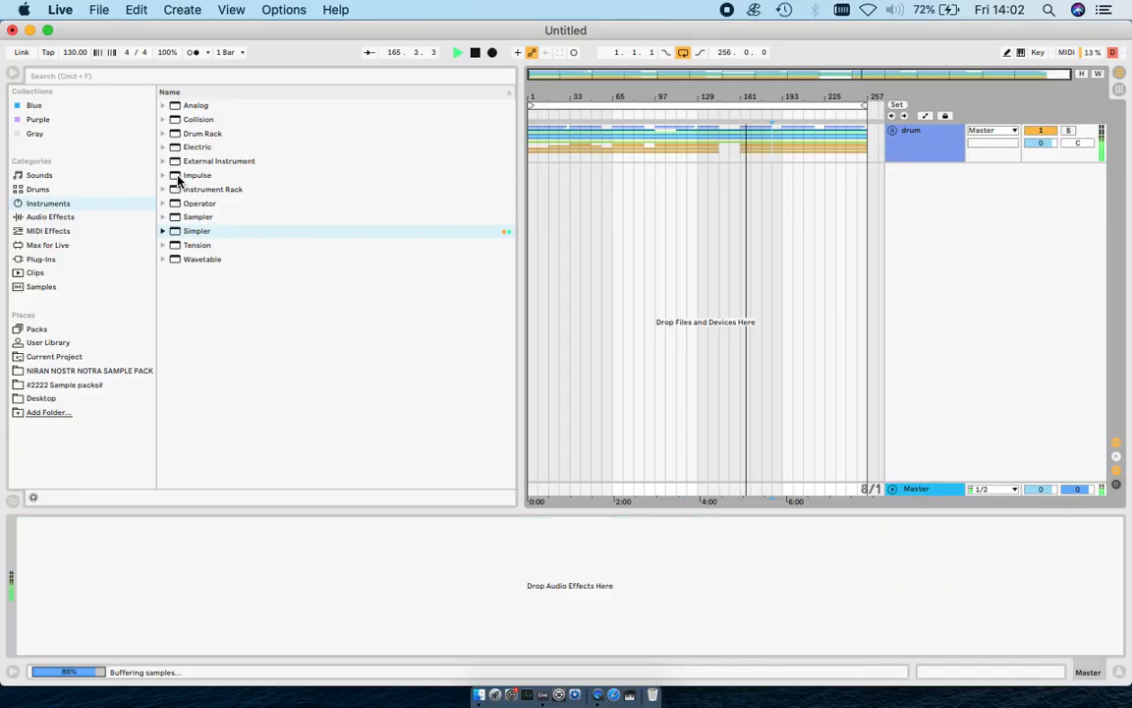
left_click(54, 216)
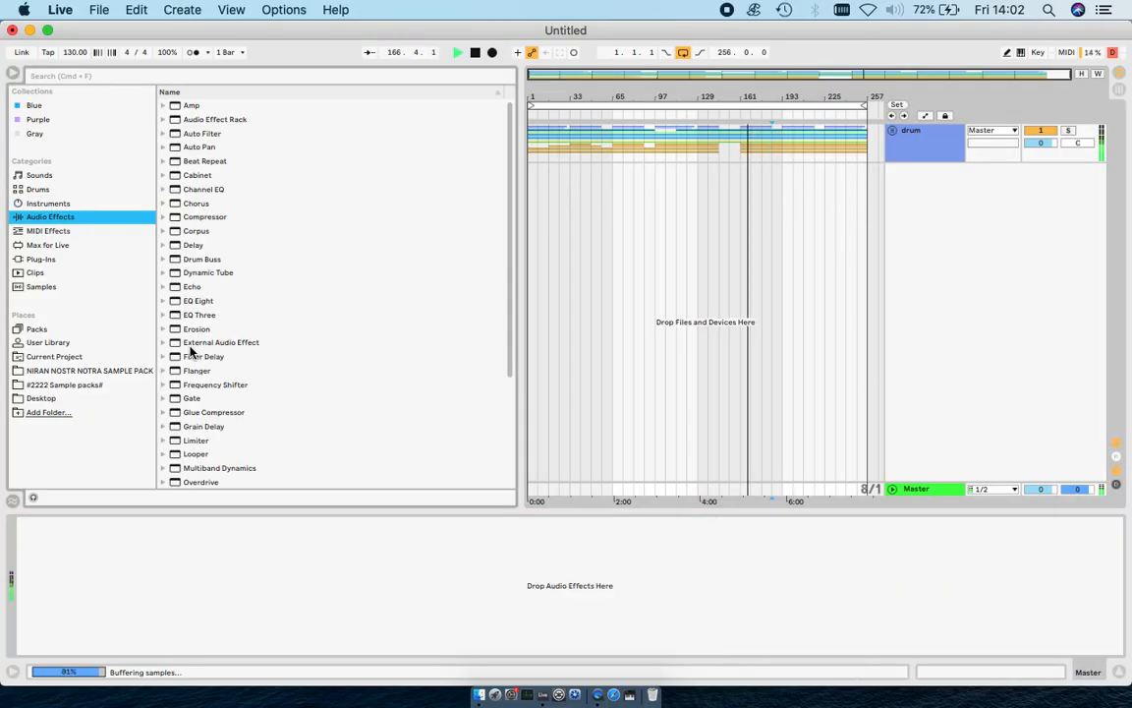
scroll(168, 408, "down", 3)
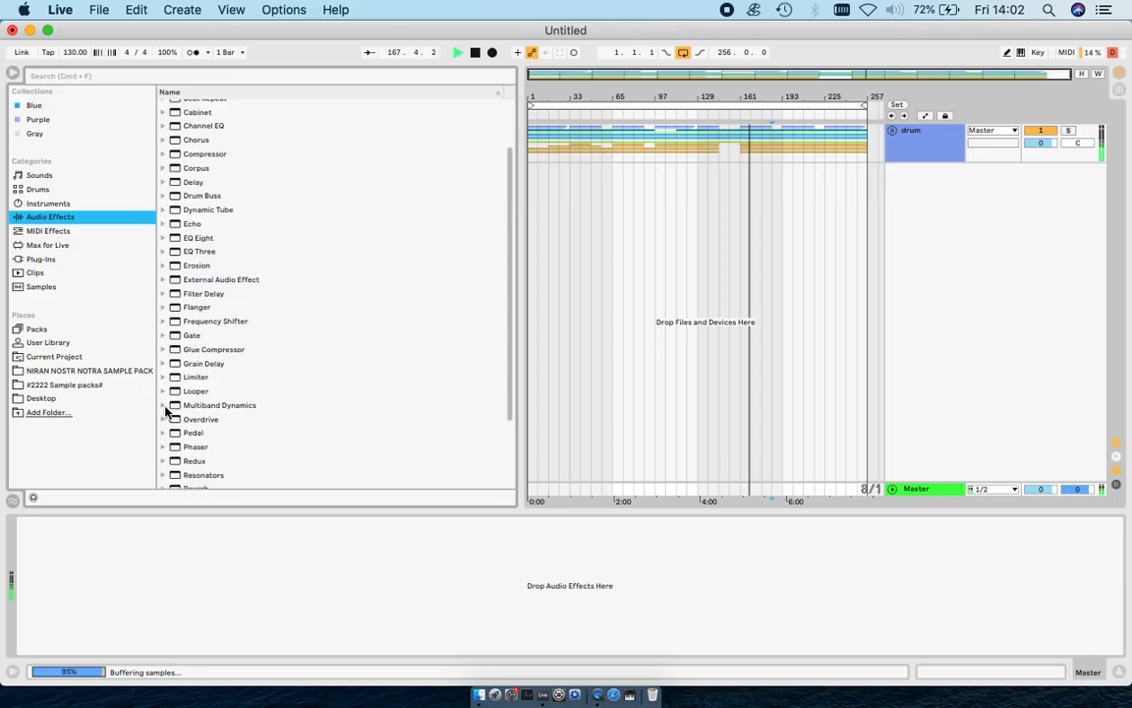
left_click(164, 404)
scroll(265, 387, "down", 5)
left_click(257, 370)
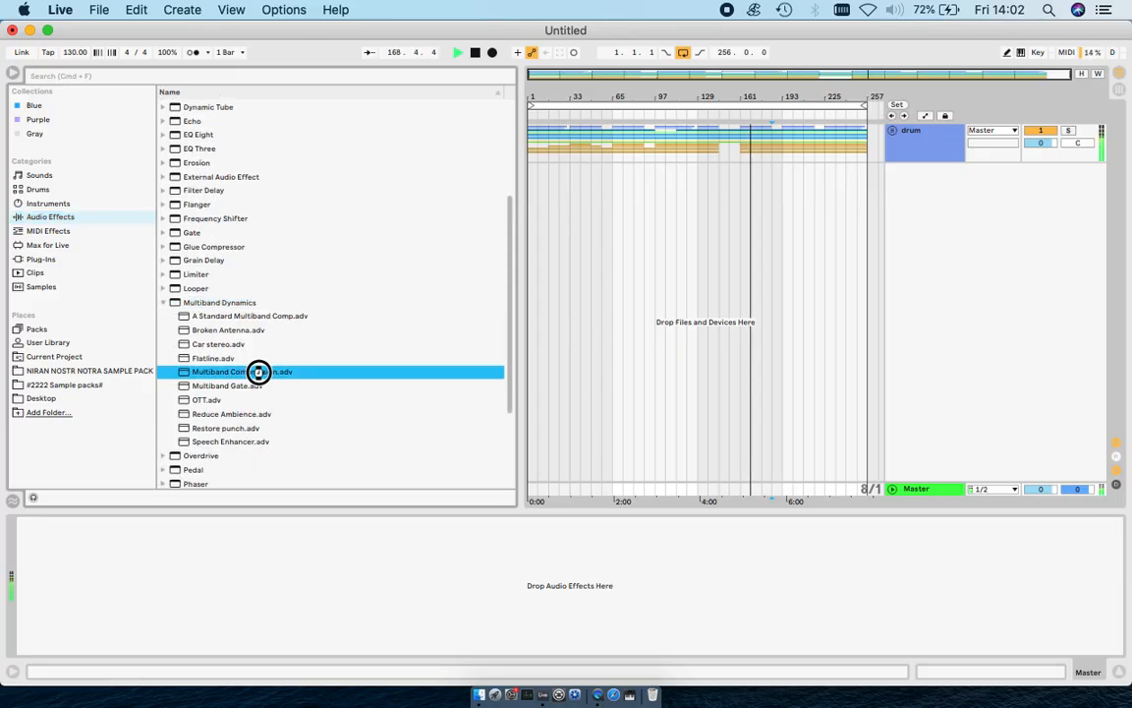
double_click(256, 372)
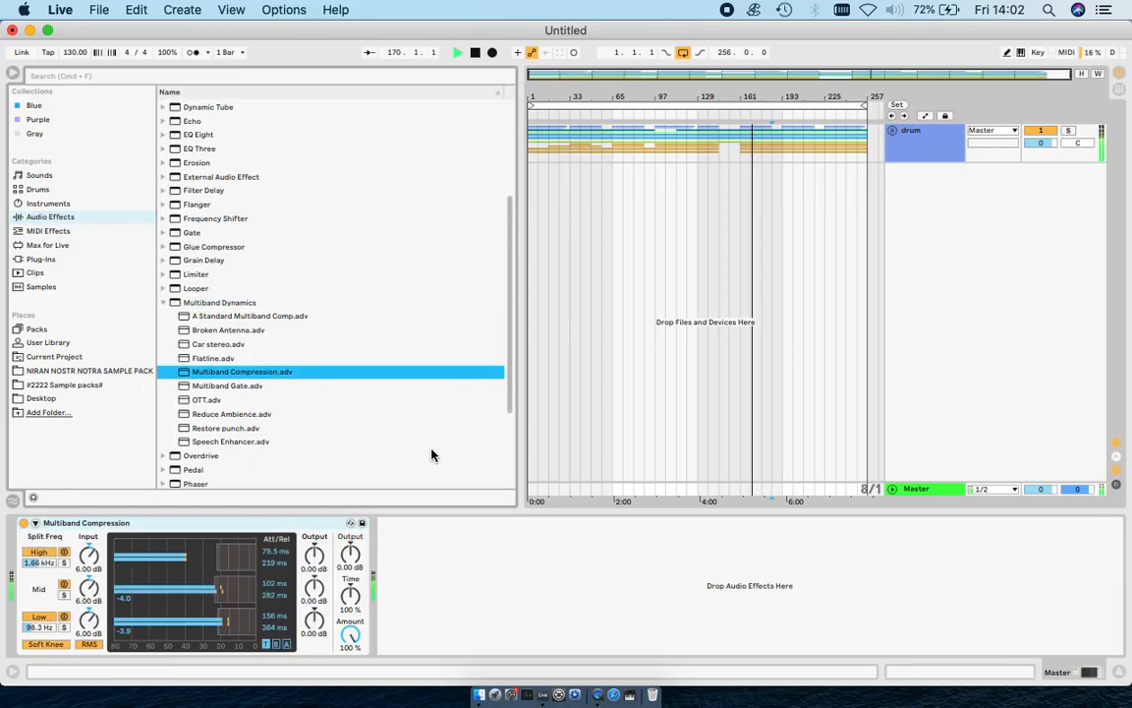
left_click_drag(350, 554, 350, 560)
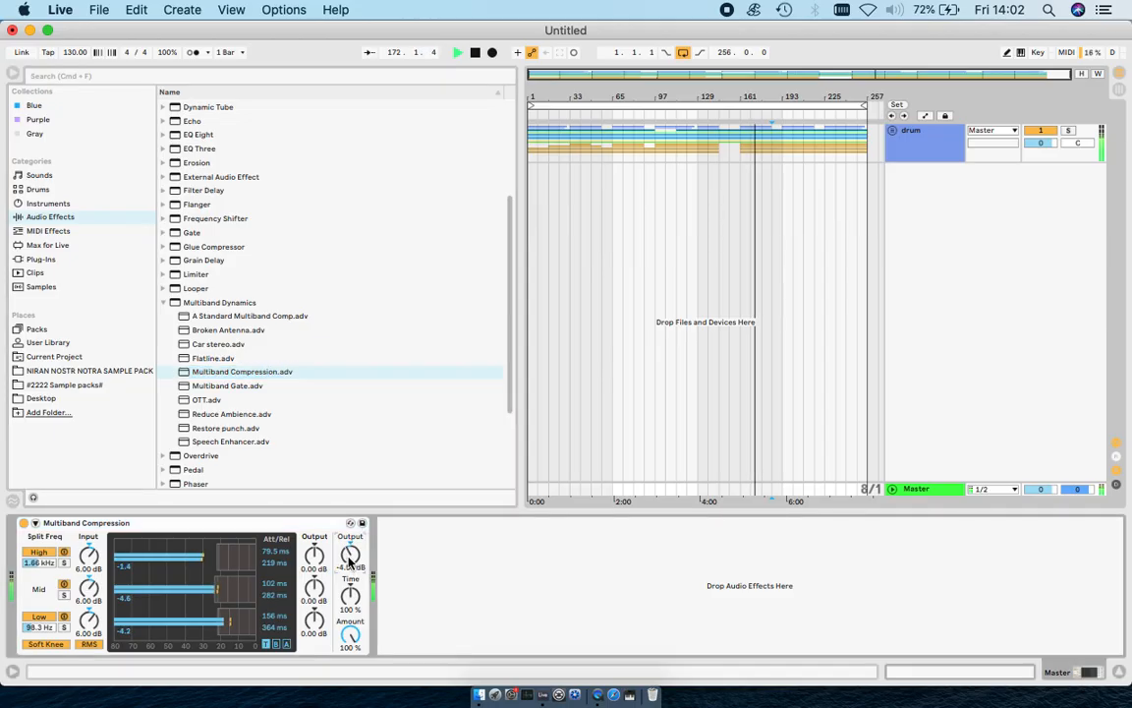
scroll(206, 212, "up", 5)
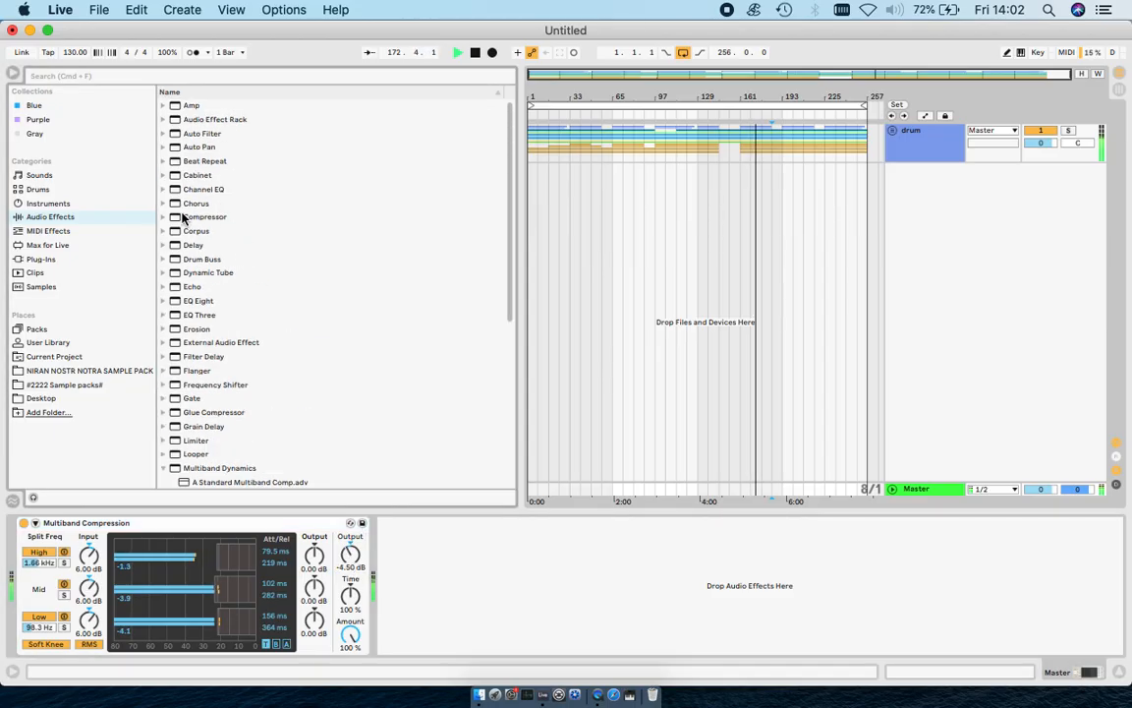
Add the Punchy Dance Master audio effect rack after Multiband Compression on the Master and show the devices inside it.
left_click(163, 119)
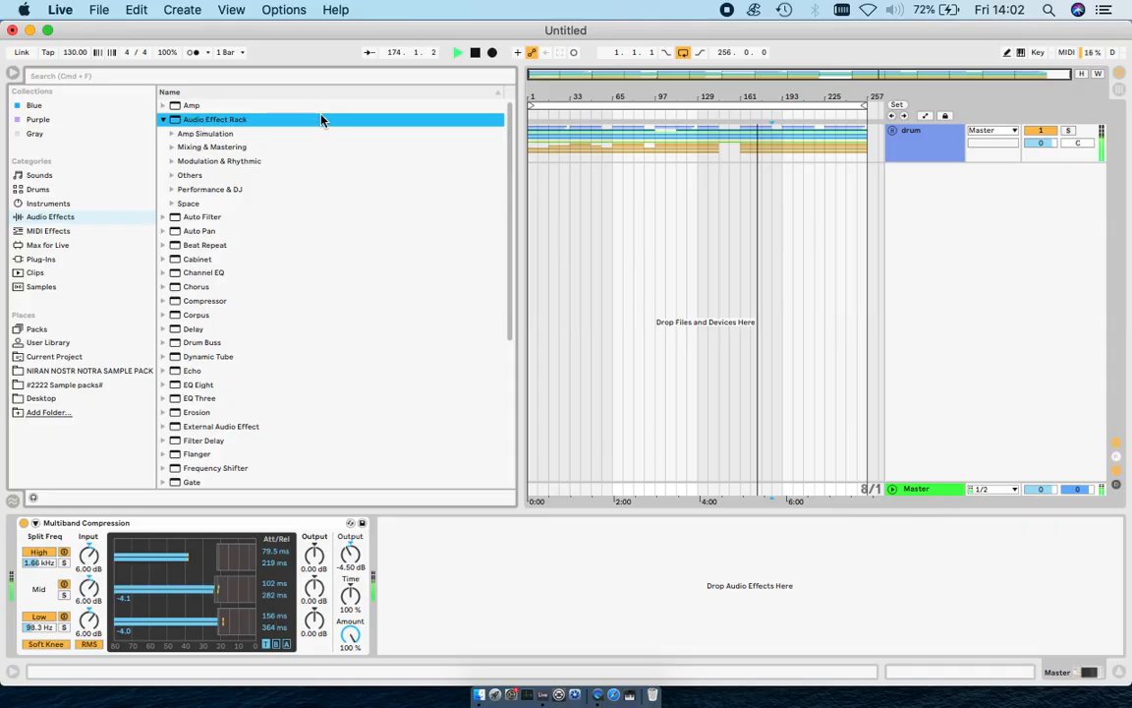
left_click(172, 147)
scroll(285, 320, "down", 5)
scroll(280, 319, "down", 1)
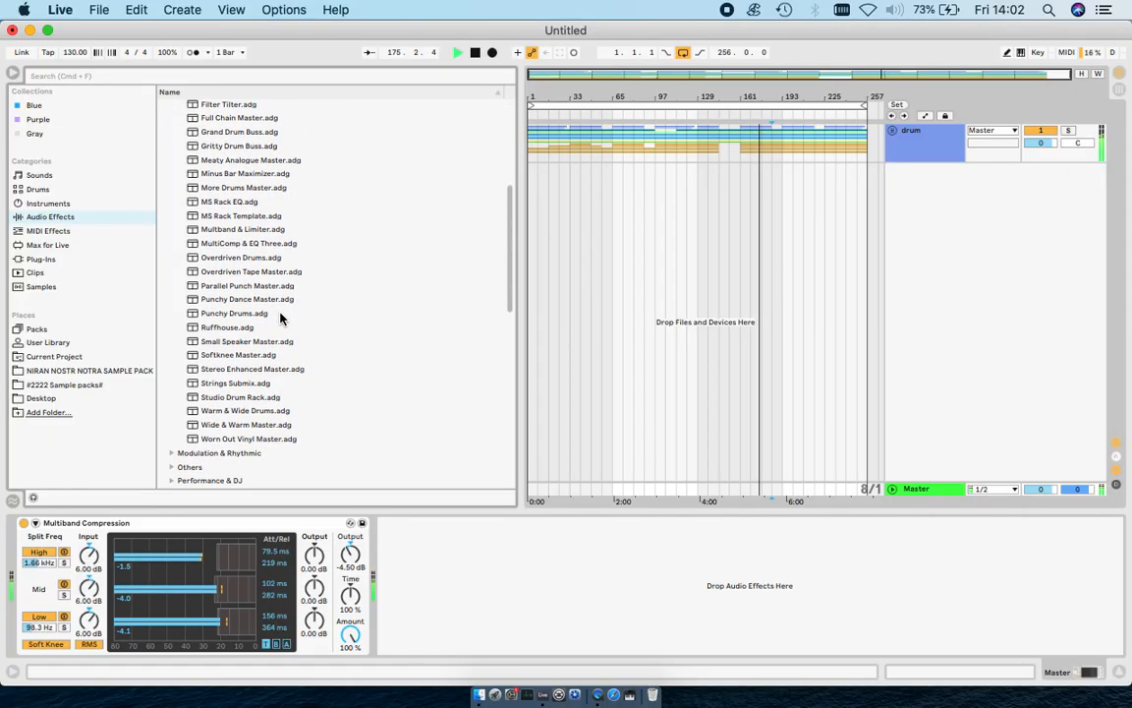
double_click(251, 300)
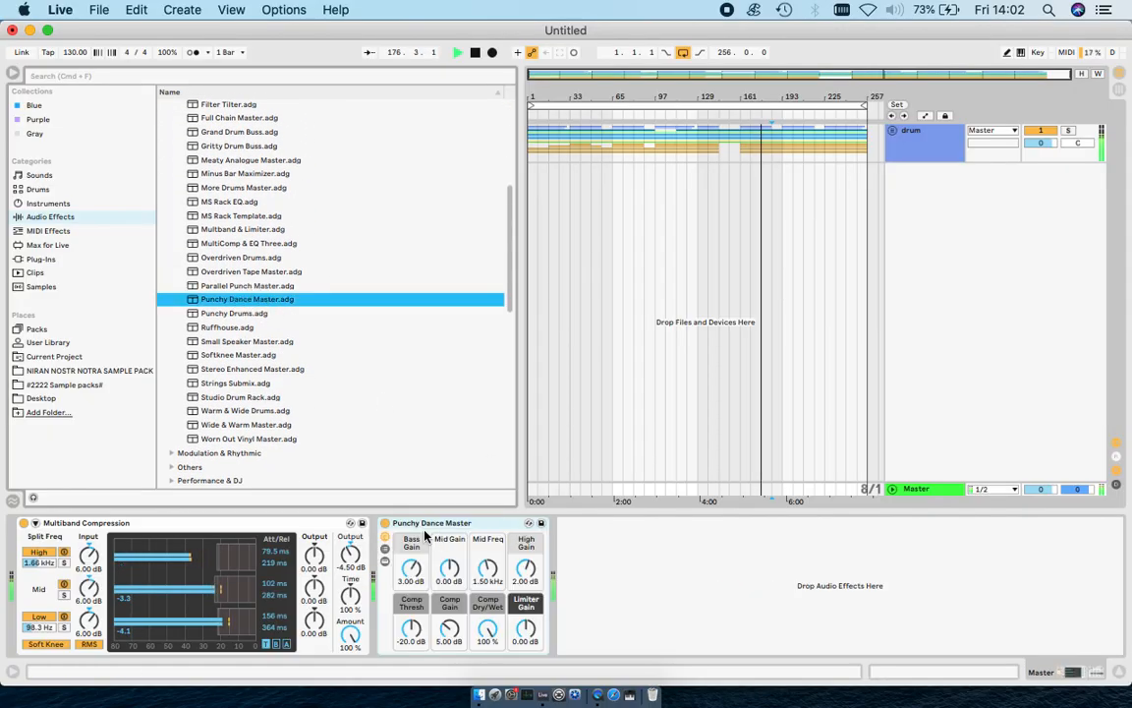
left_click(386, 562)
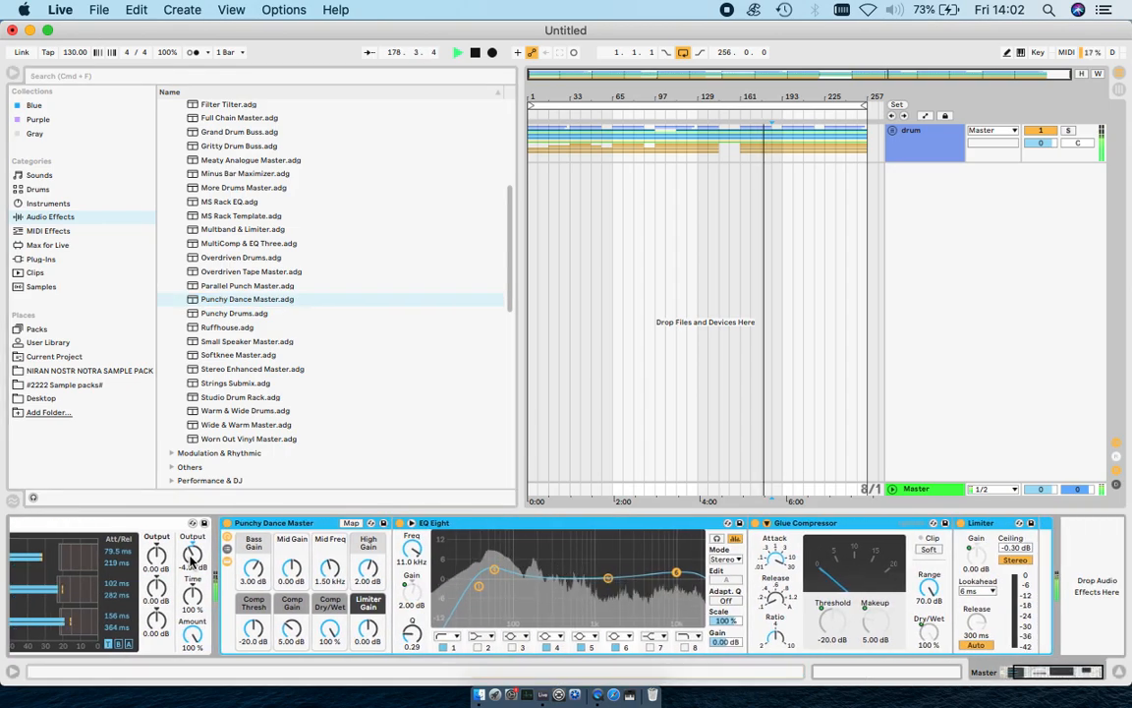
scroll(193, 558, "left", 3)
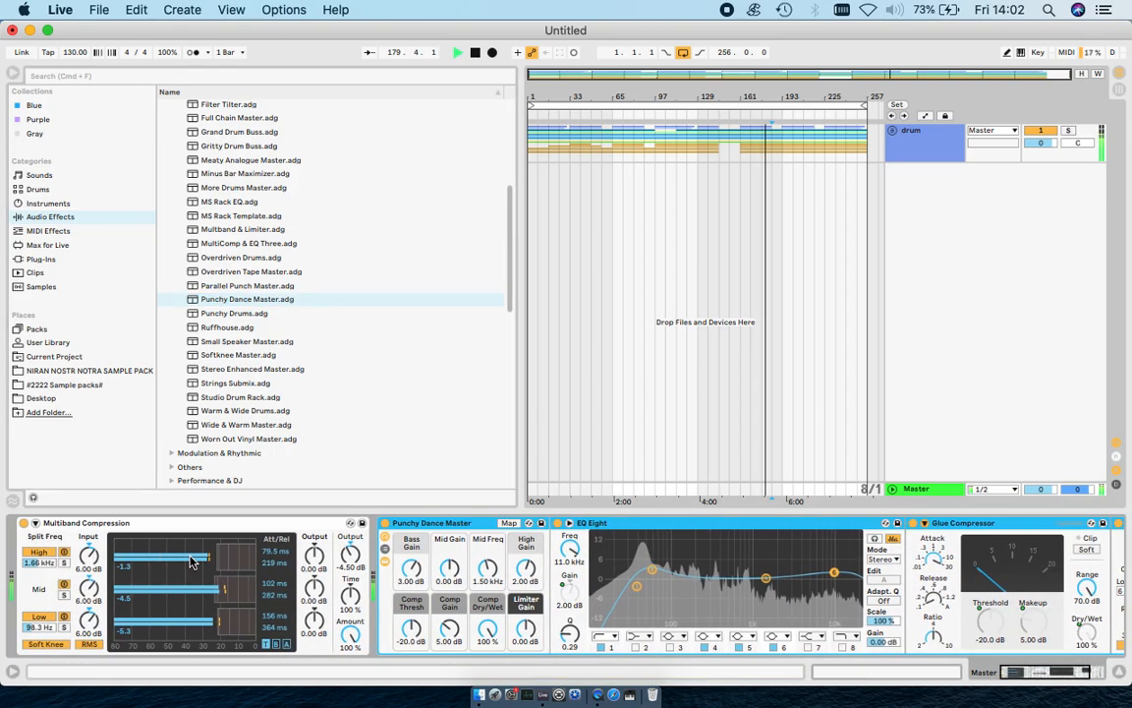
Find the iZotope Vinyl plug-in, insert it before Multiband Compression on the Master, and close its window.
left_click(157, 524)
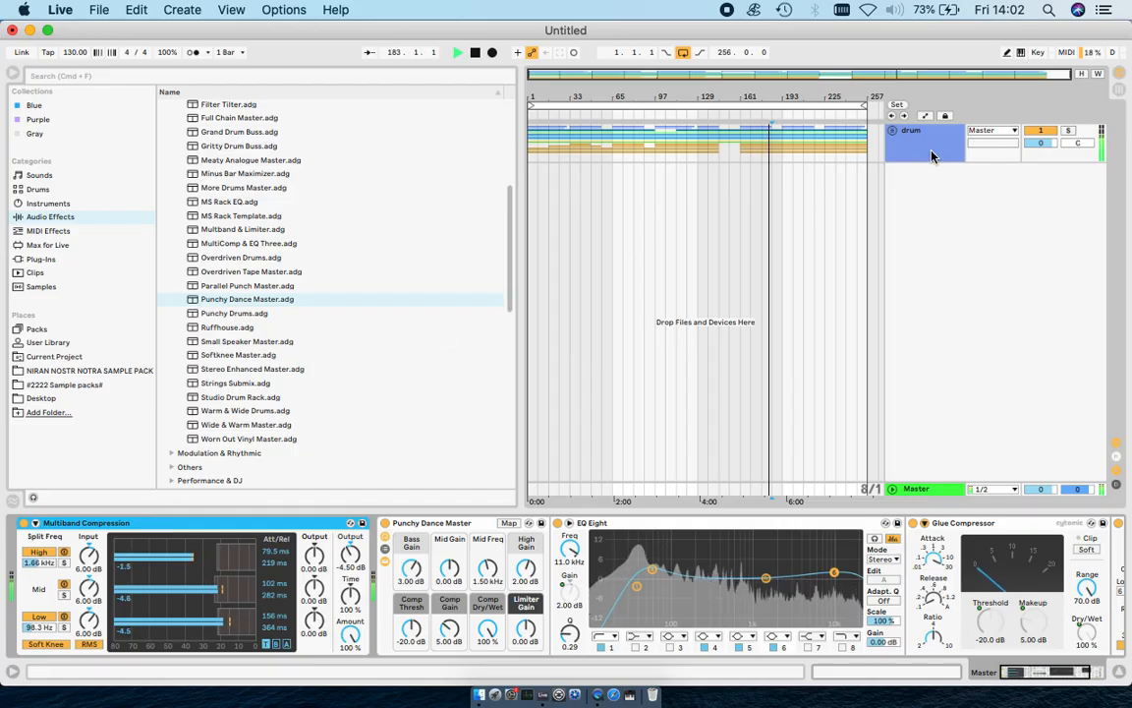
left_click(40, 258)
left_click(96, 75)
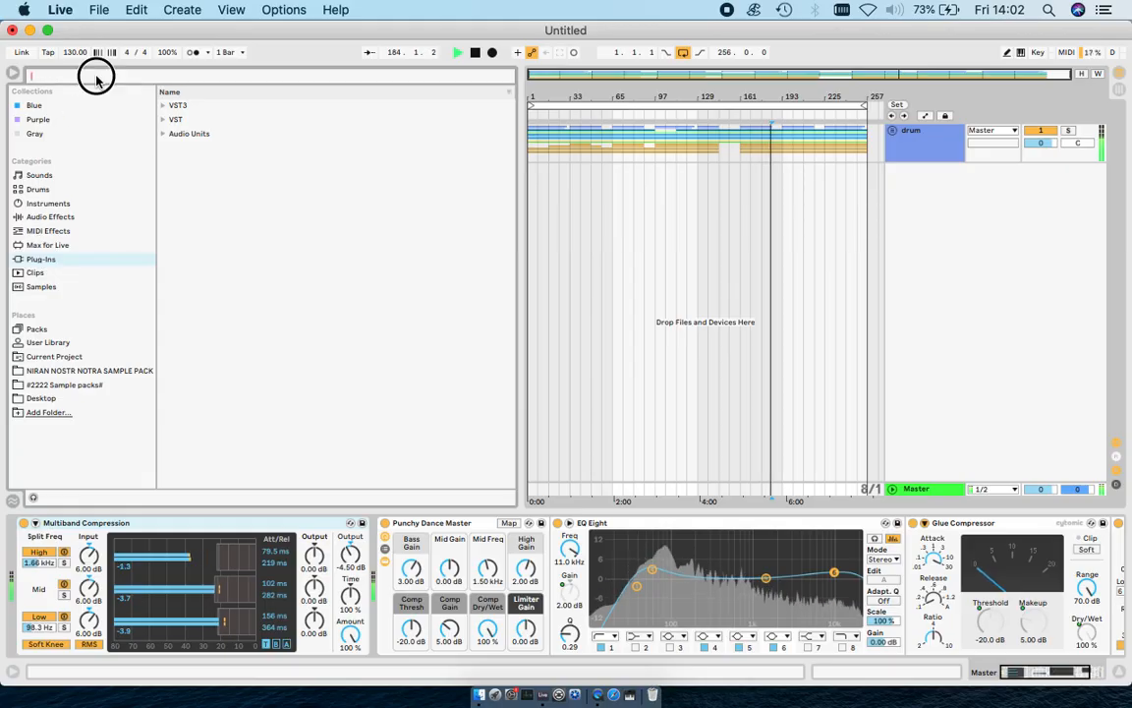
type("izotop")
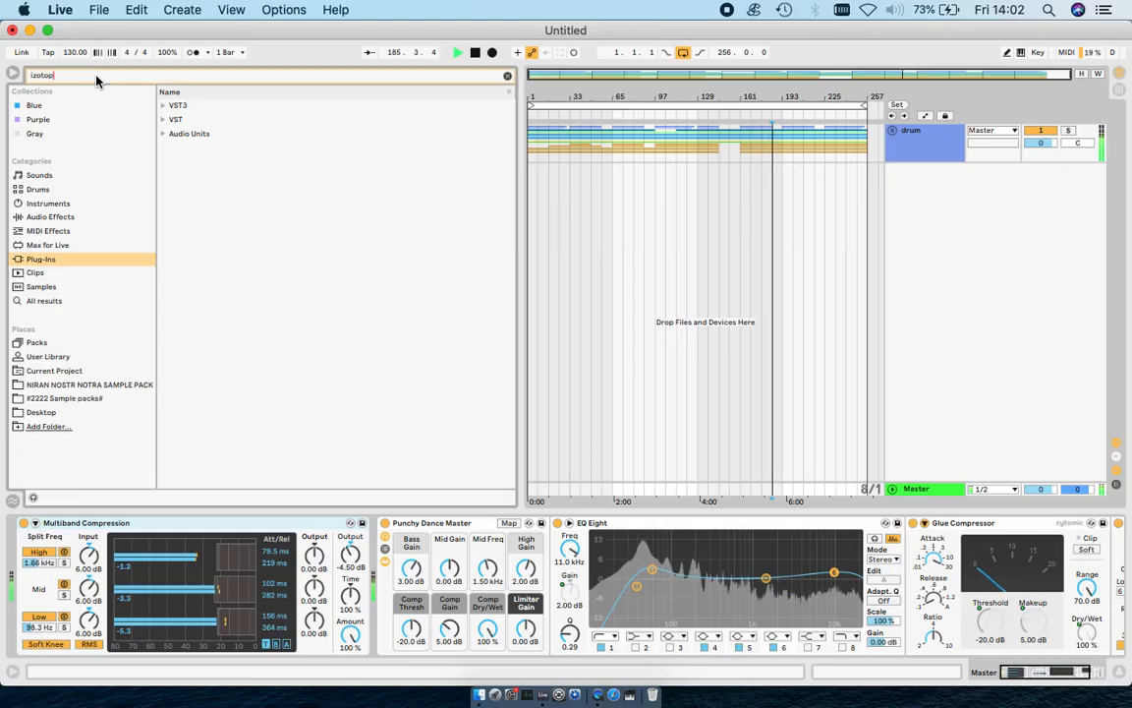
left_click(164, 119)
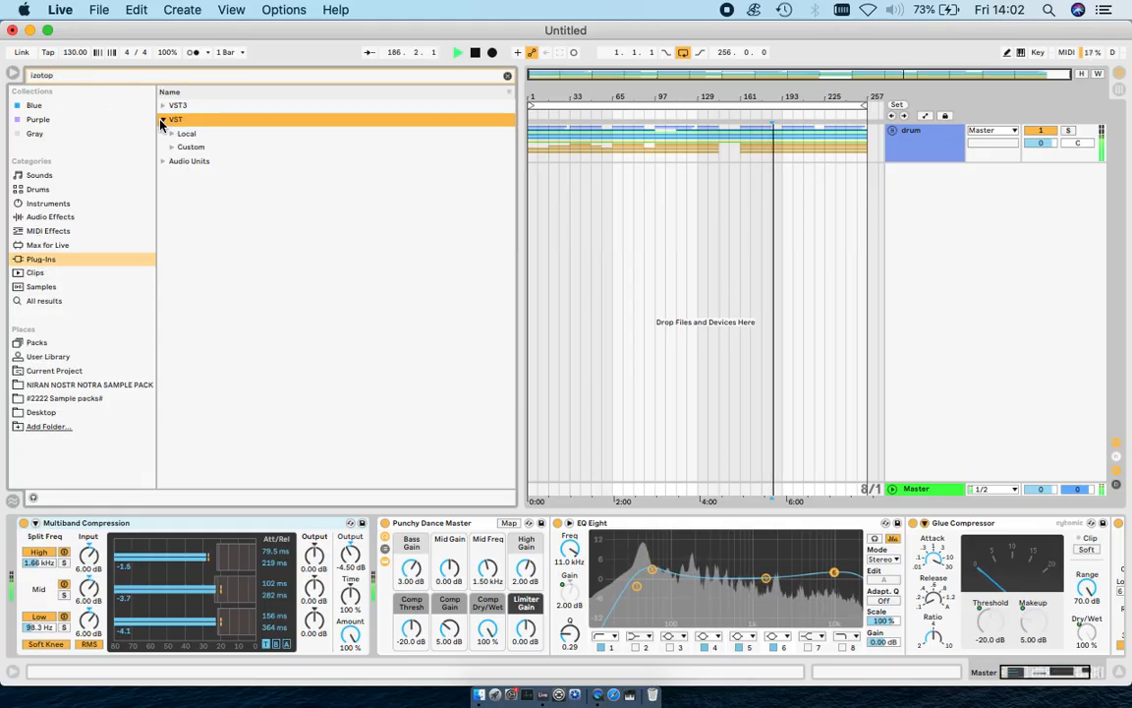
left_click(172, 147)
left_click_drag(195, 160, 23, 593)
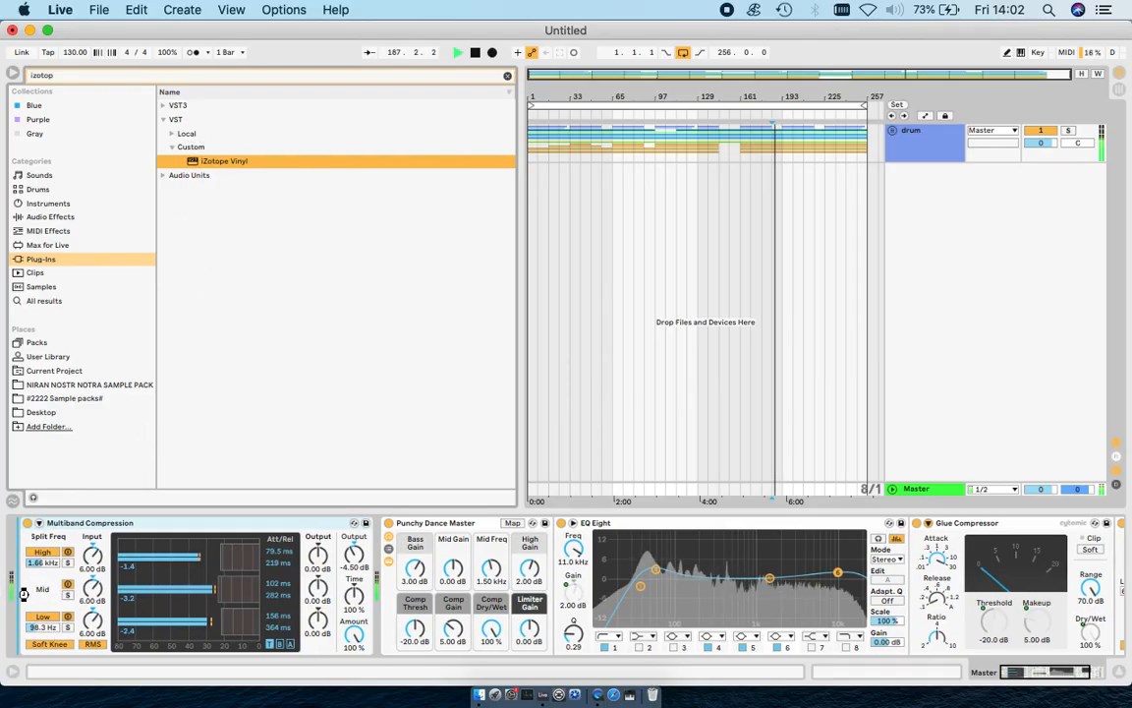
left_click_drag(23, 593, 25, 592)
left_click_drag(116, 261, 239, 254)
left_click_drag(309, 254, 309, 253)
left_click(57, 80)
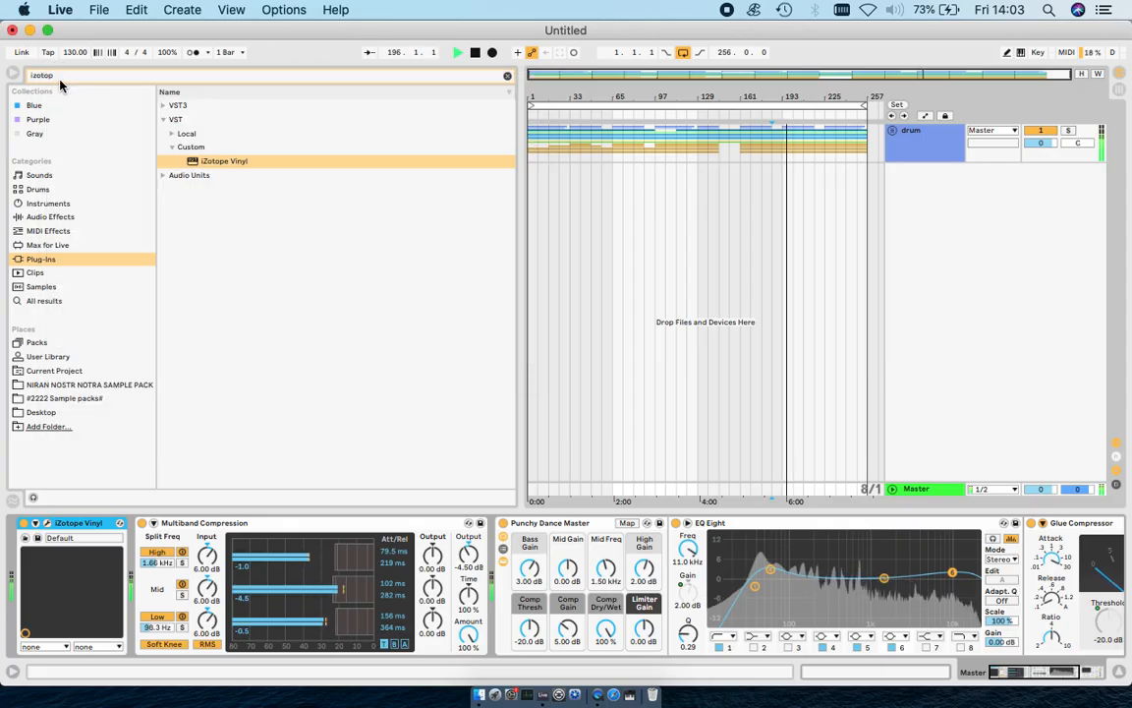
Try a Multiband Compression output of -3.00 dB against the mixer levels, and return it to -4.50 dB.
left_click(84, 524)
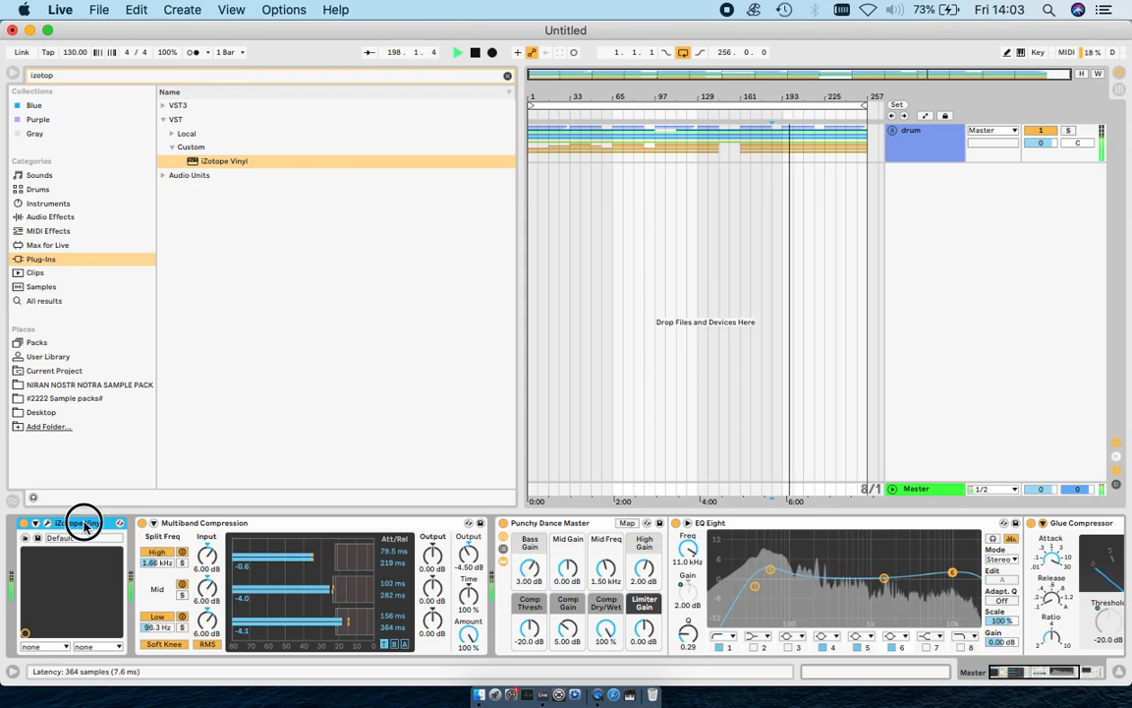
left_click_drag(473, 552, 472, 547)
scroll(471, 553, "right", 5)
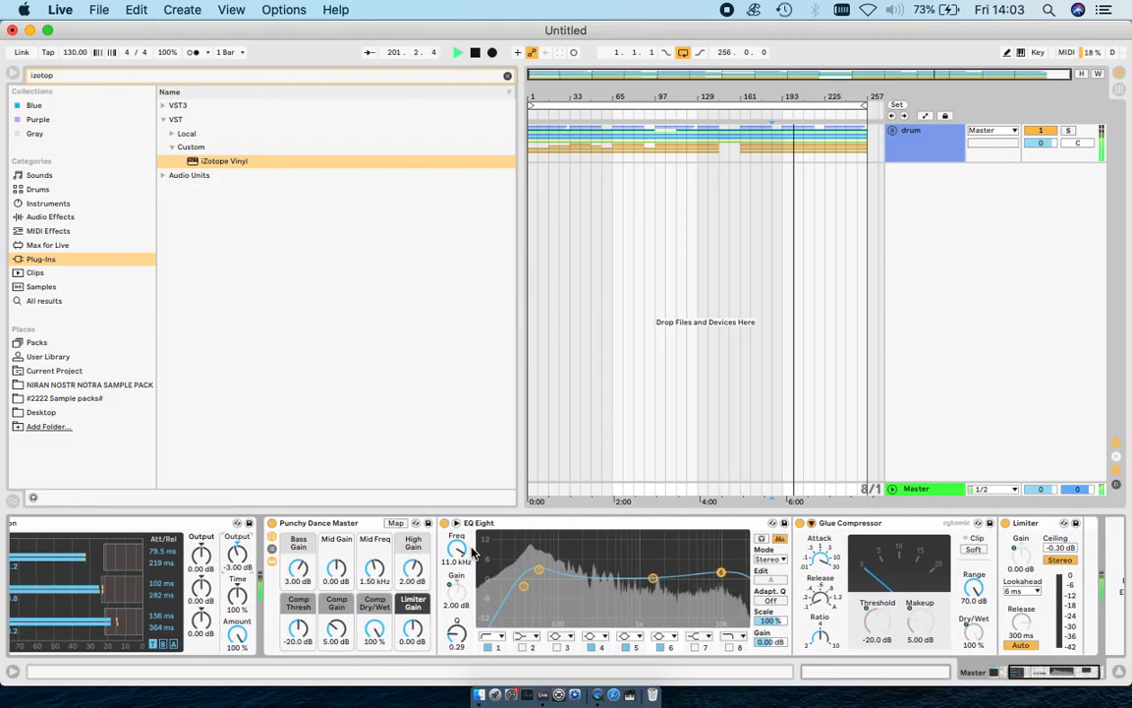
key("Tab")
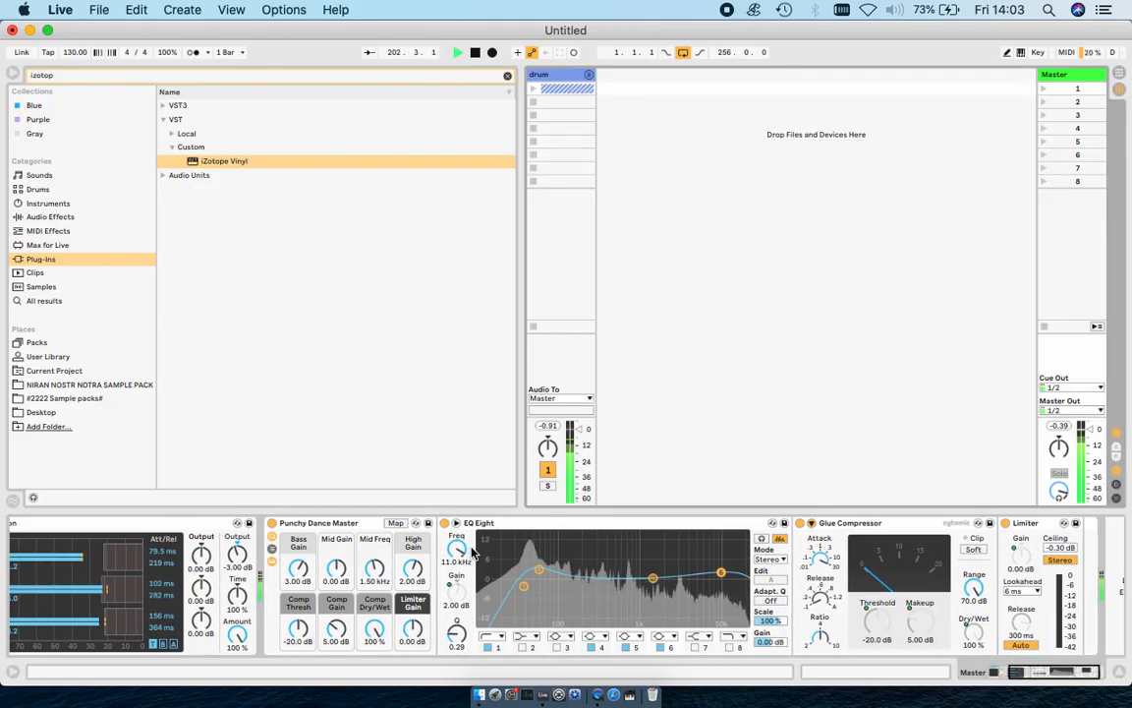
left_click_drag(246, 554, 246, 558)
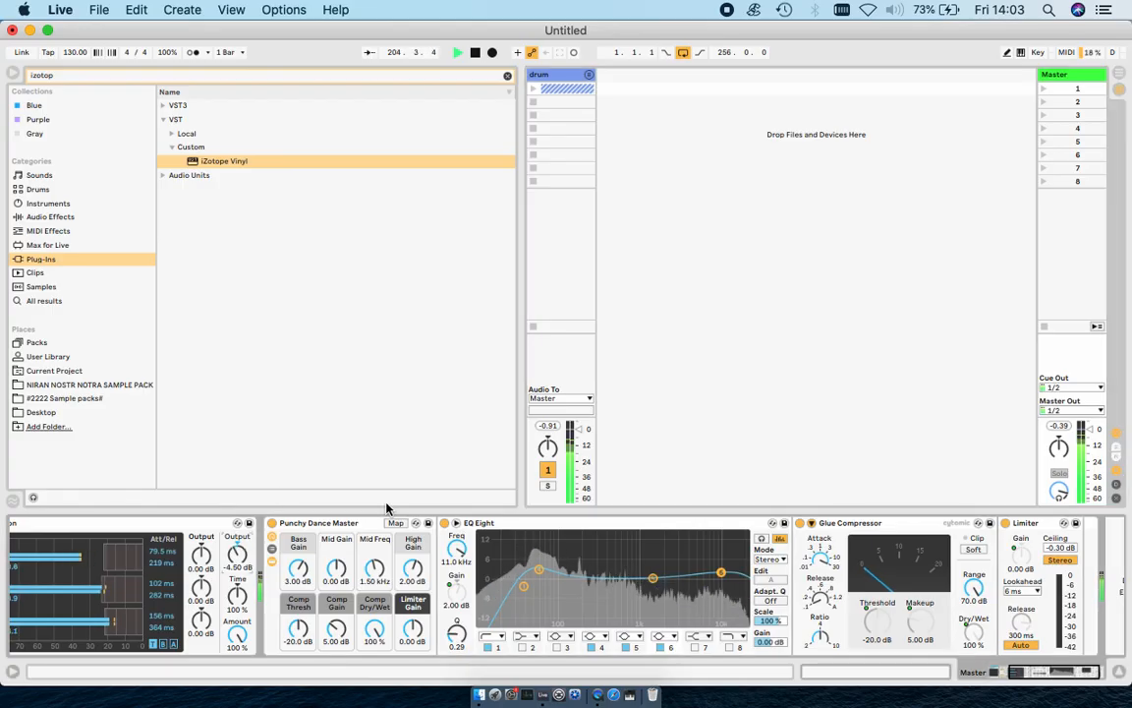
Group all the Master's effects into one audio effect rack and clear the plug-in search.
left_click(330, 524)
key("super+g")
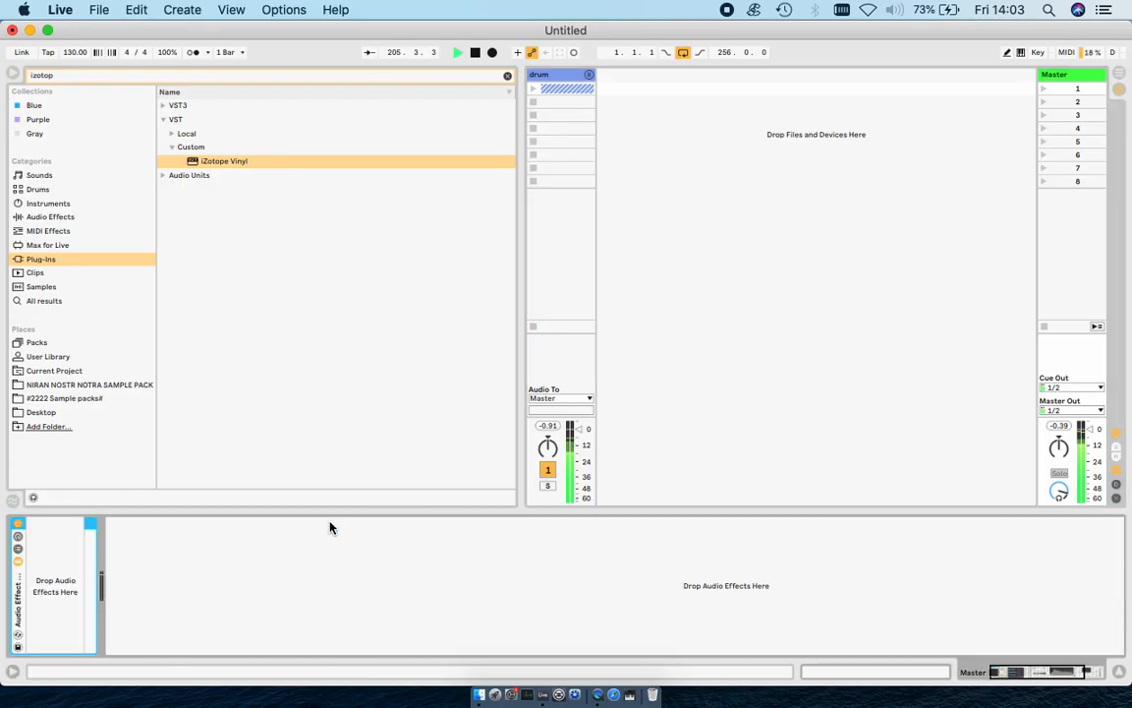
left_click(507, 75)
Insert Apple's AUPitch Audio Unit as the first device in the Master's audio effect rack.
left_click(43, 249)
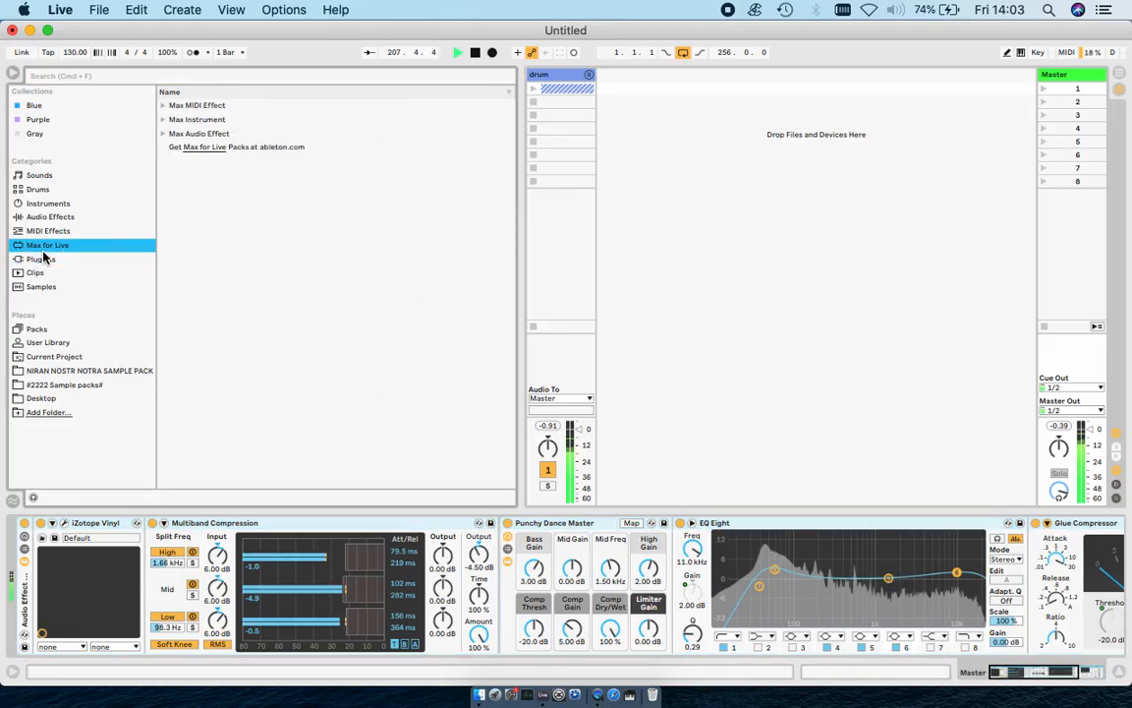
left_click(43, 258)
left_click(162, 133)
scroll(243, 328, "down", 5)
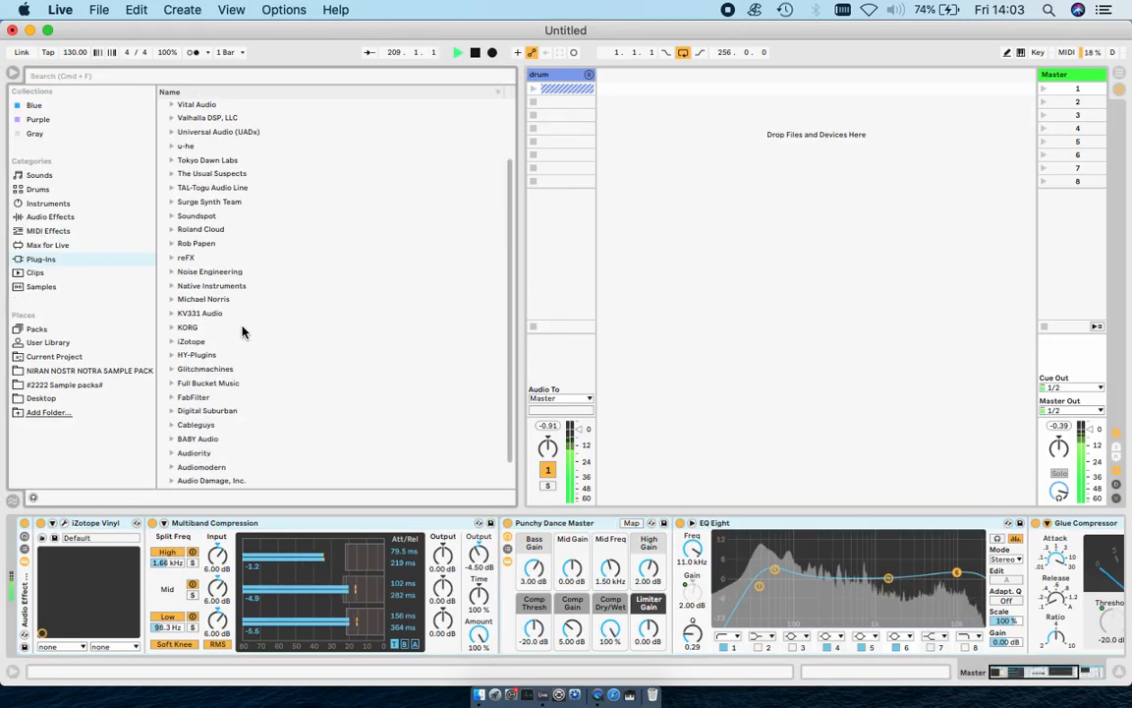
left_click(173, 472)
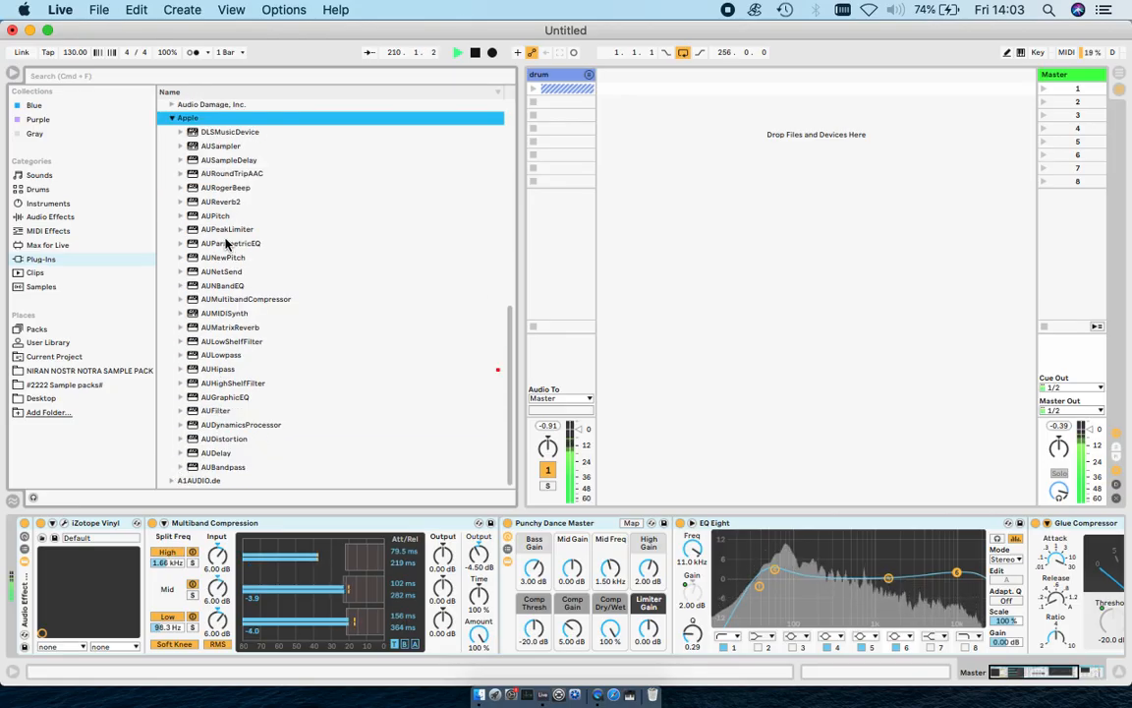
left_click_drag(209, 216, 56, 574)
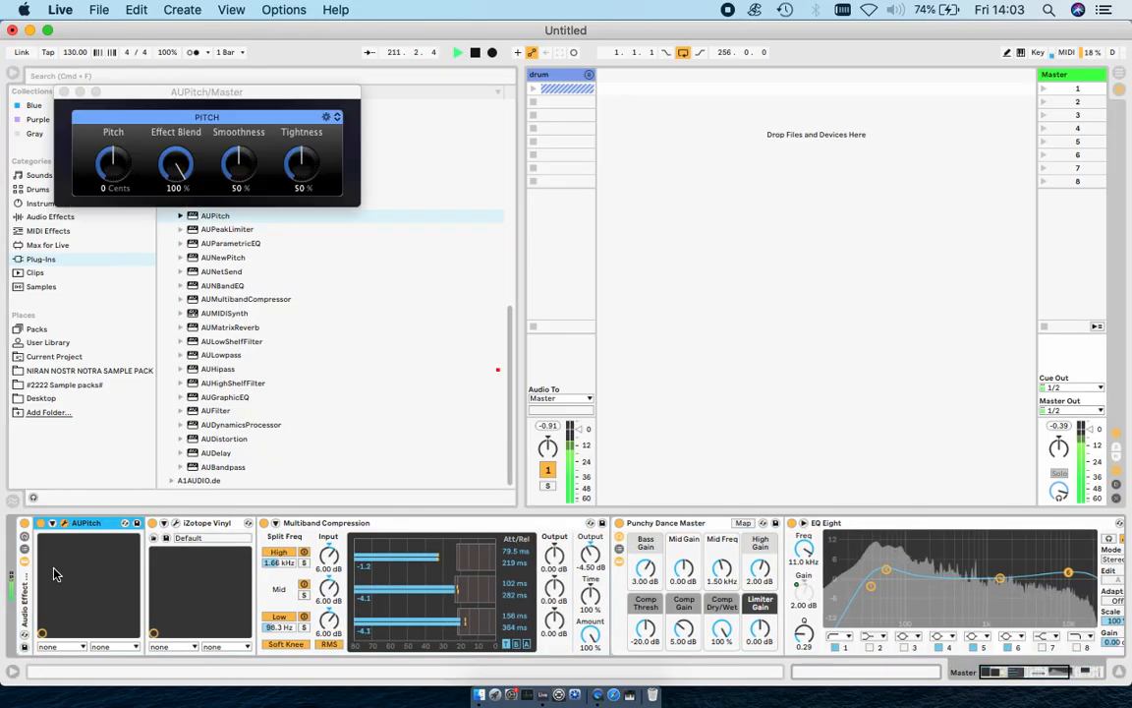
Lower the AUPitch pitch slightly below zero cents, close the plug-in window and return to the arrangement.
left_click(101, 189)
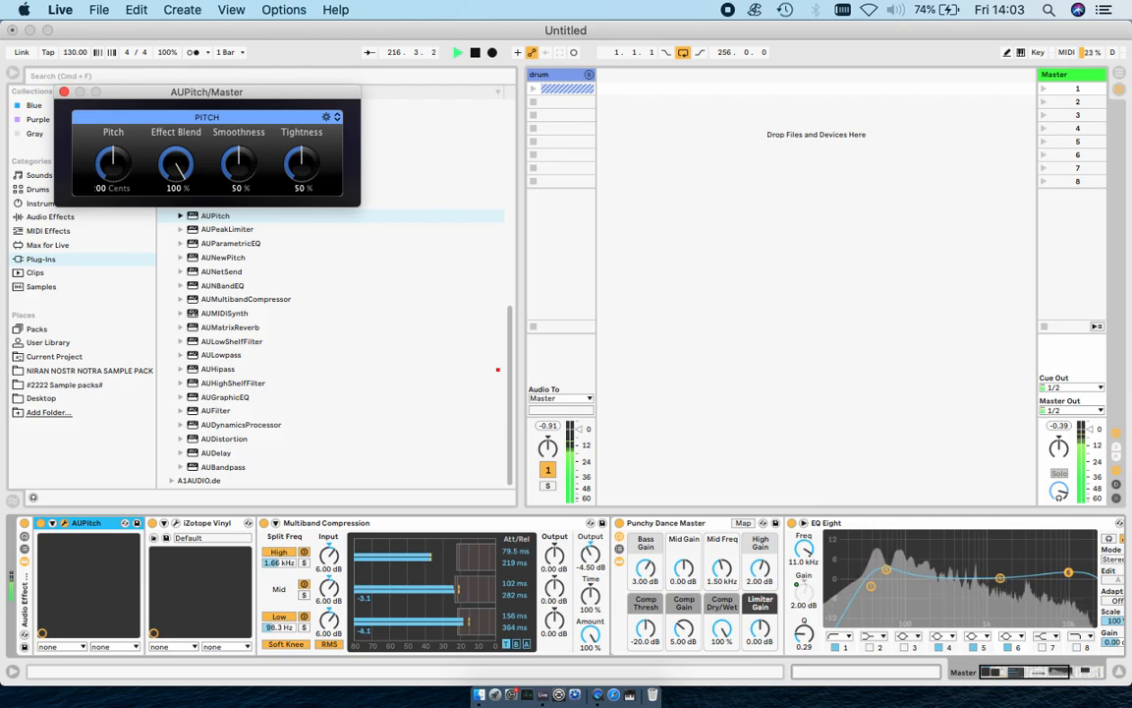
key("Return")
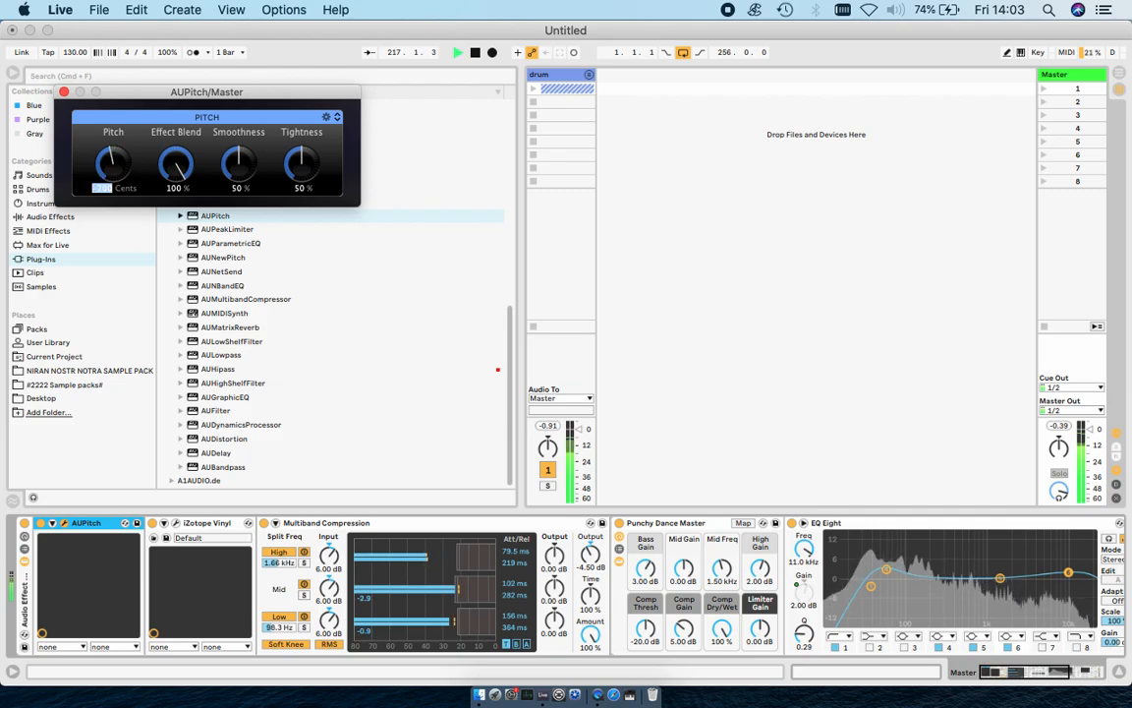
left_click(61, 91)
key("Tab")
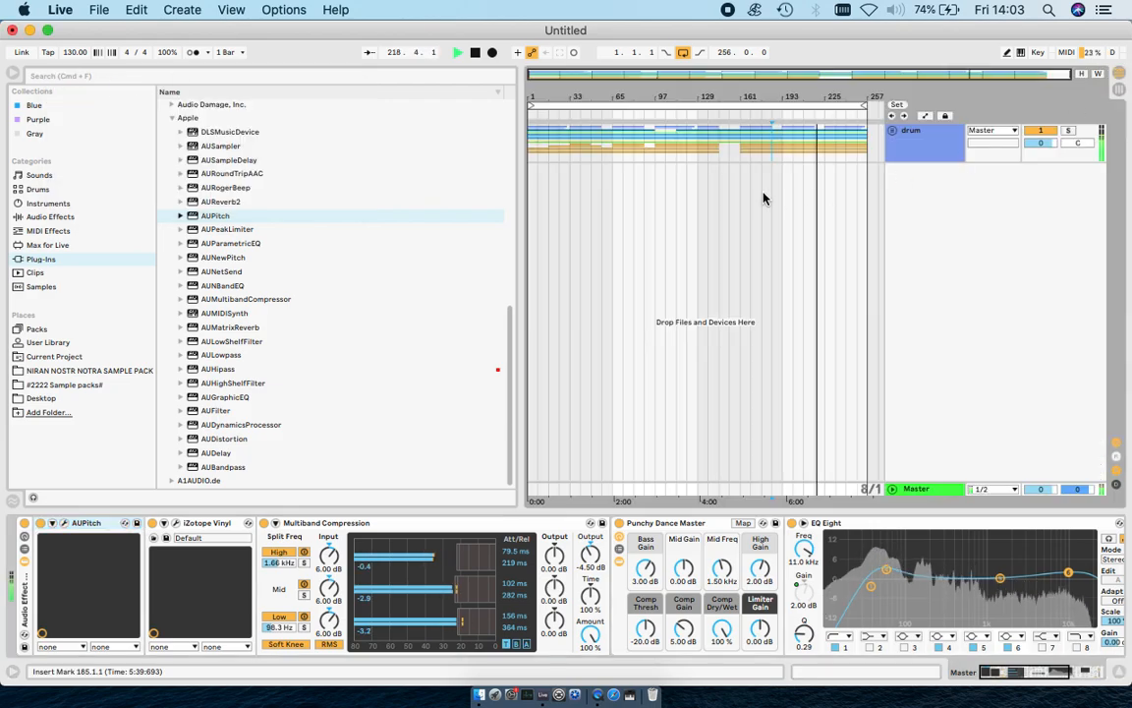
Play the arrangement from around bar 161 and compare the drum group with its audio effect rack on and off.
left_click(738, 115)
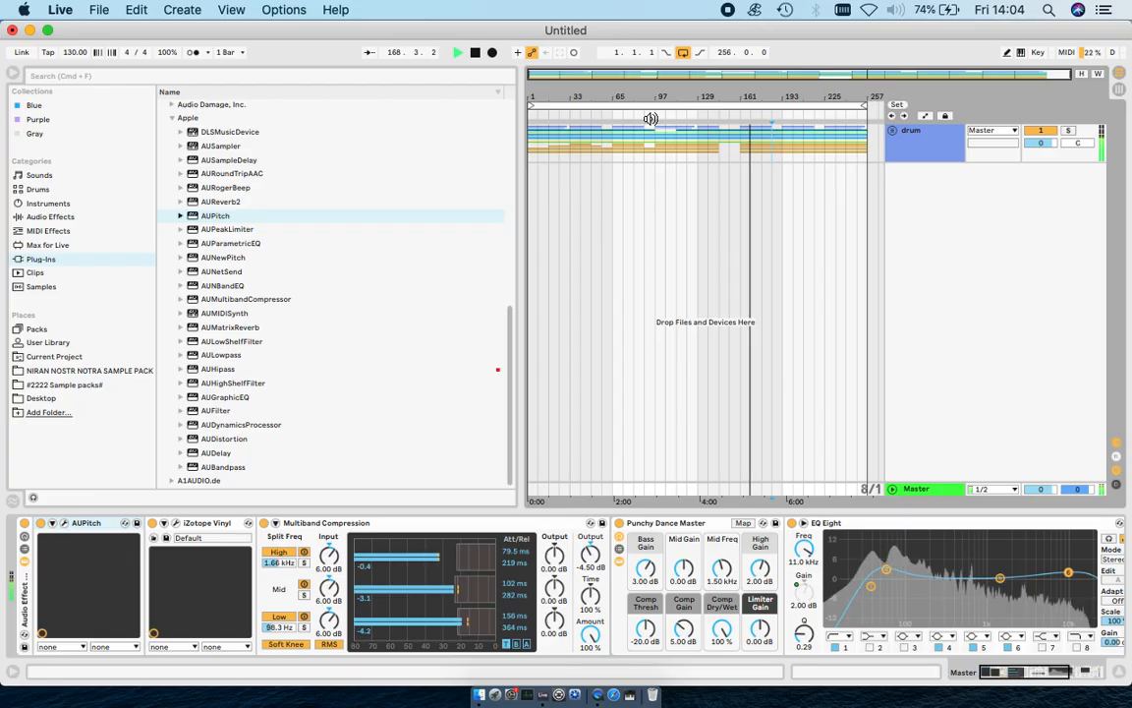
left_click(661, 178)
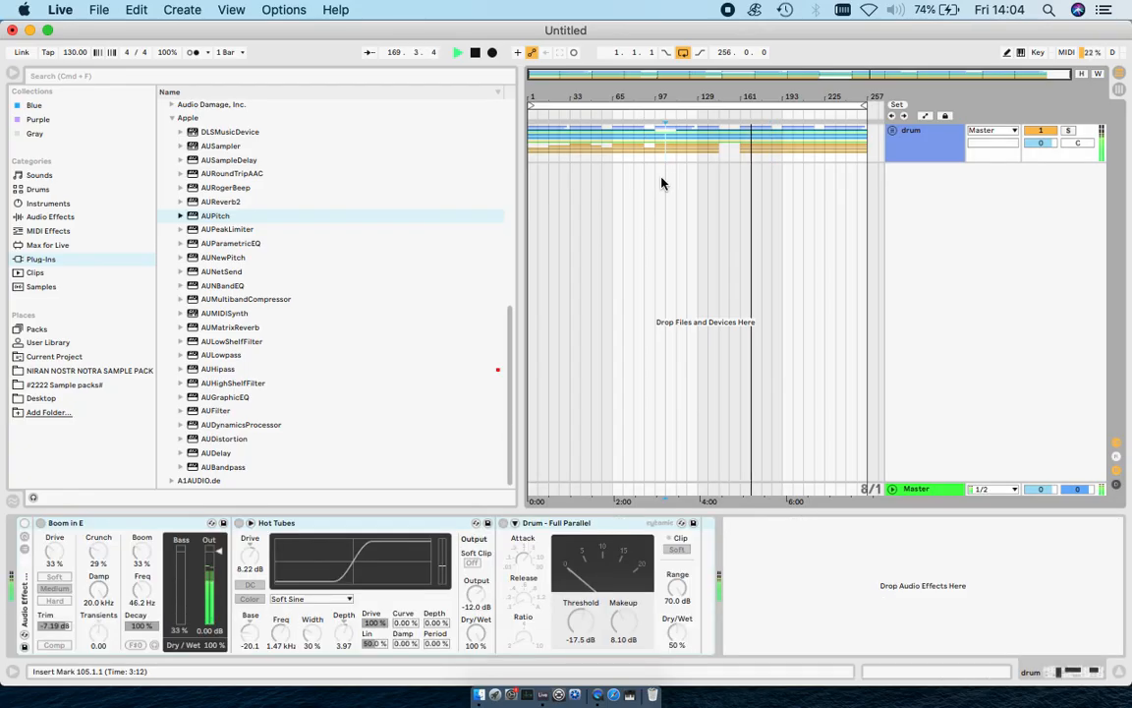
left_click(25, 524)
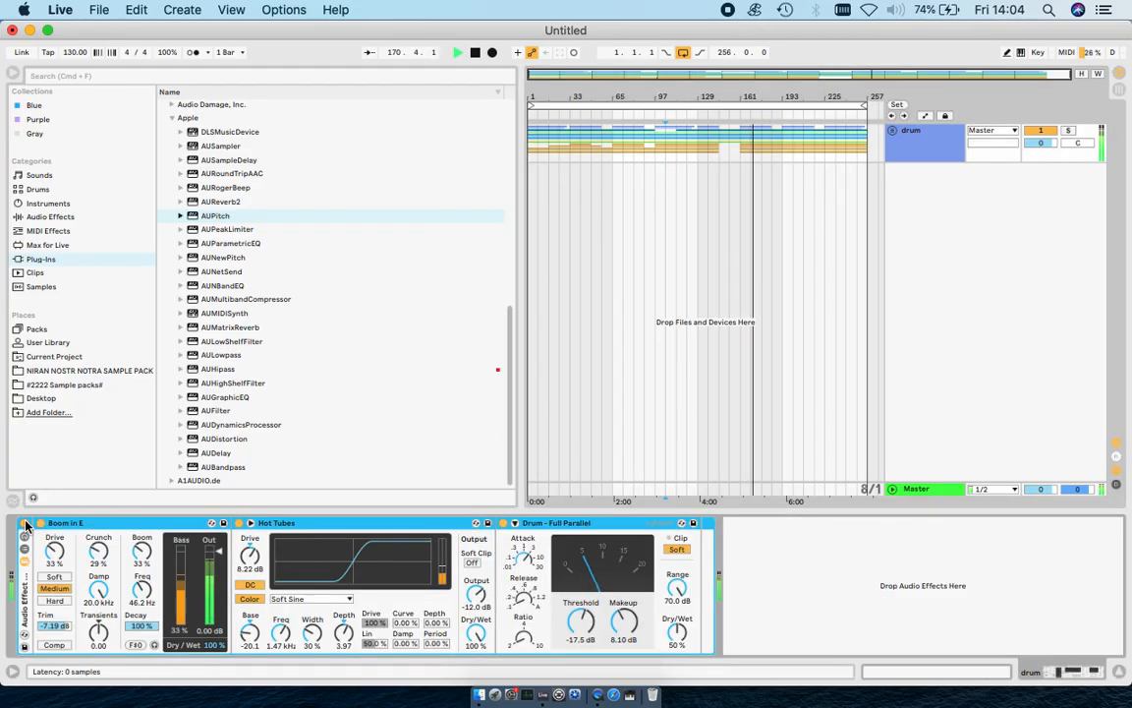
left_click(25, 523)
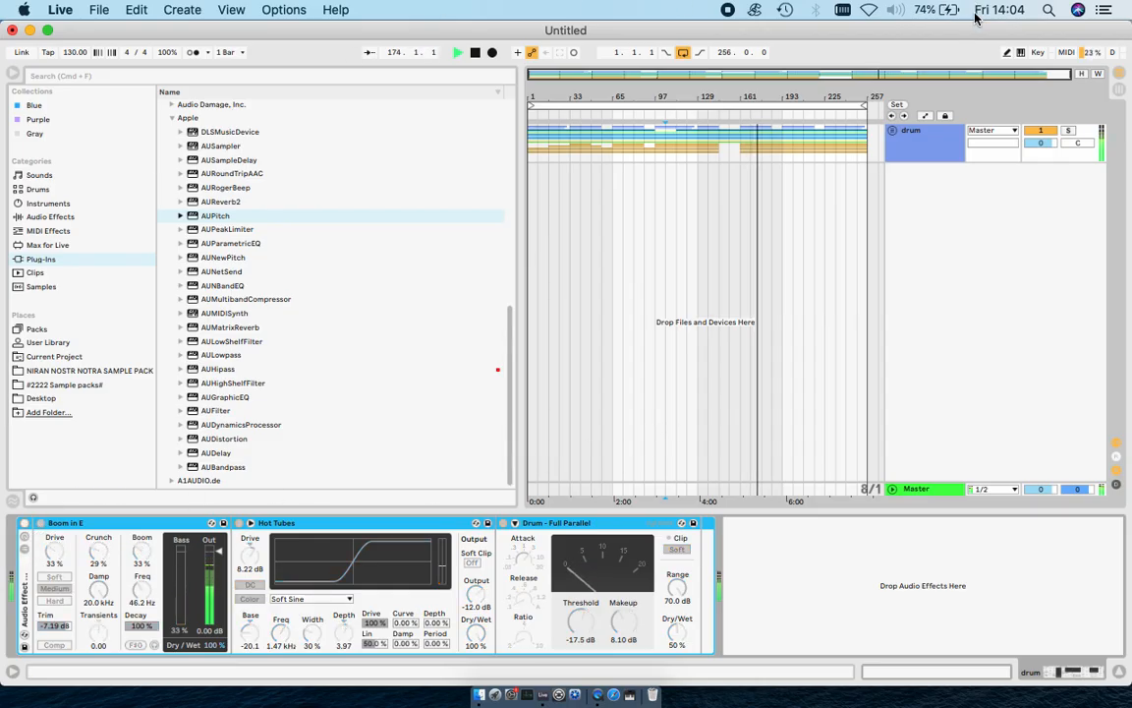
Place the insert marker at bar 193 and lower the Master volume to -21.0 dB.
left_click(778, 186)
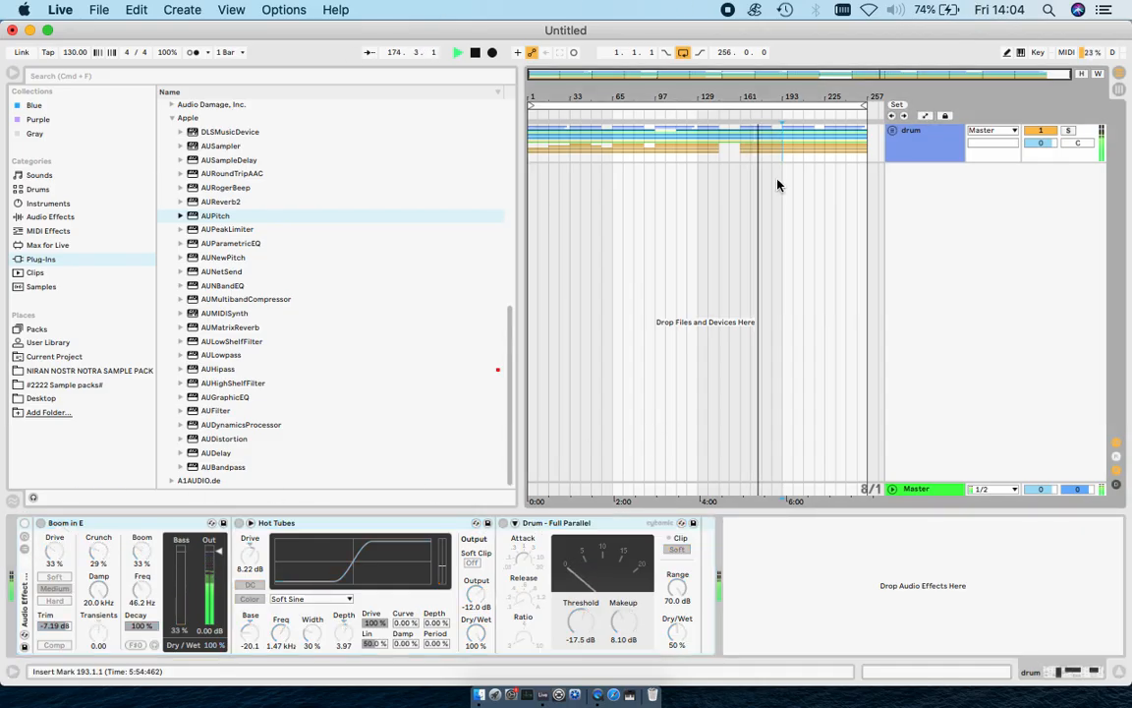
left_click(1117, 89)
left_click(1118, 78)
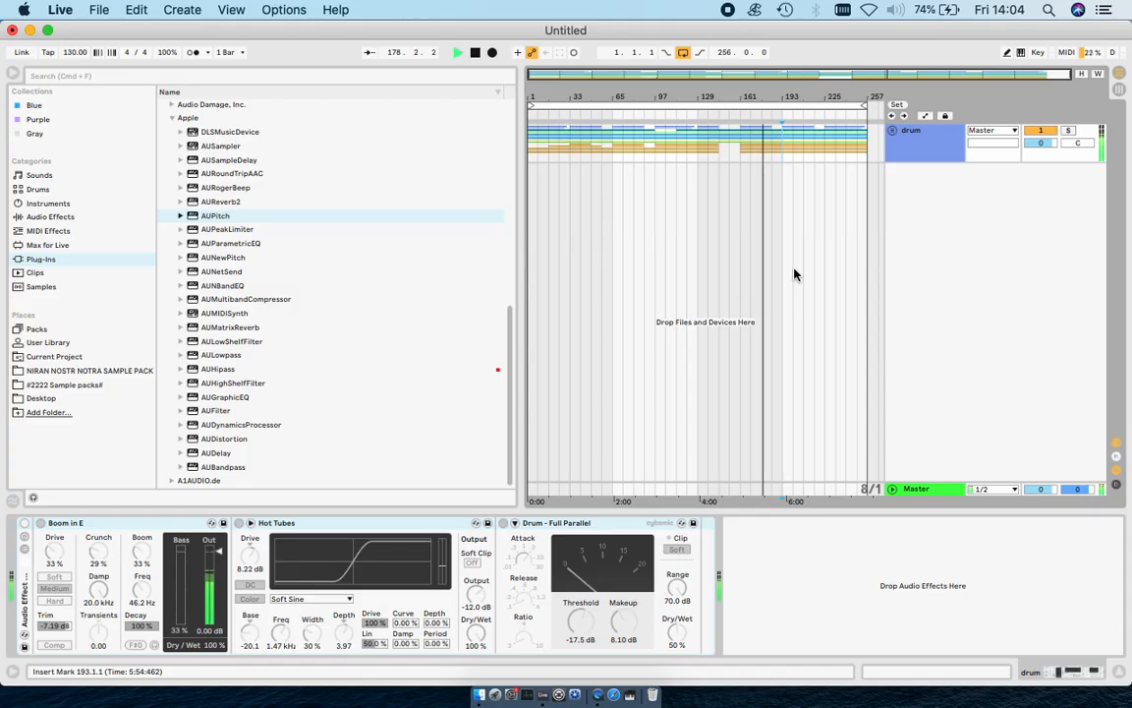
left_click_drag(1037, 488, 1030, 496)
Insert a new return track above the Master and select it.
right_click(944, 447)
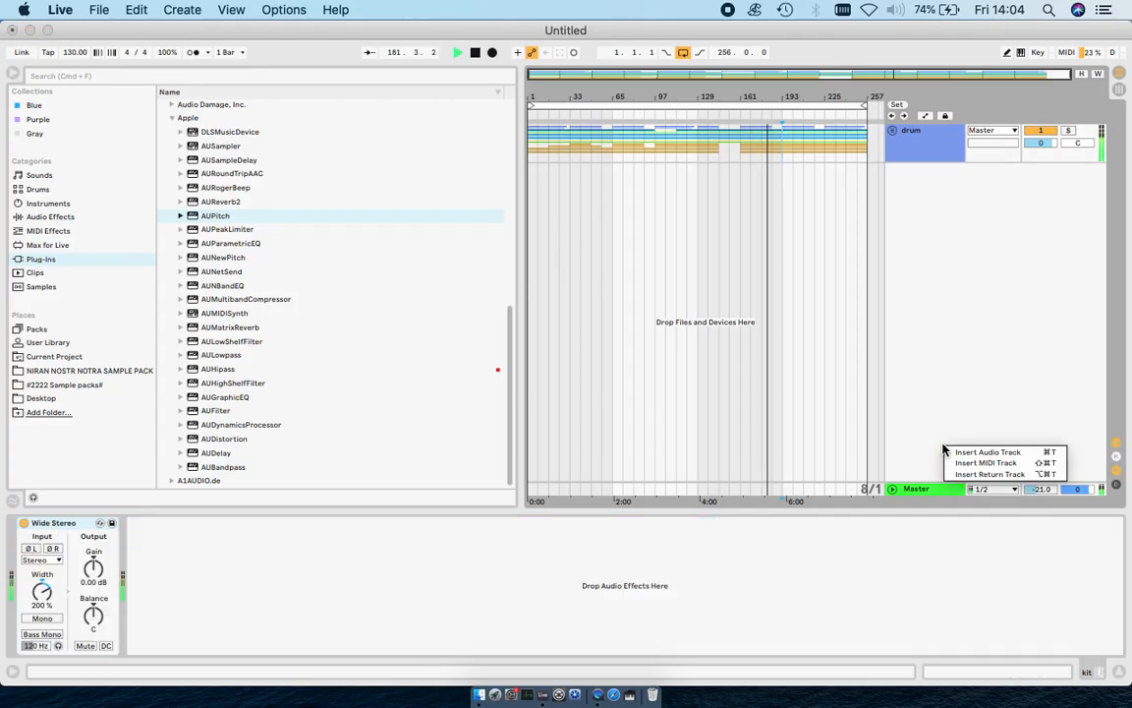
left_click(989, 475)
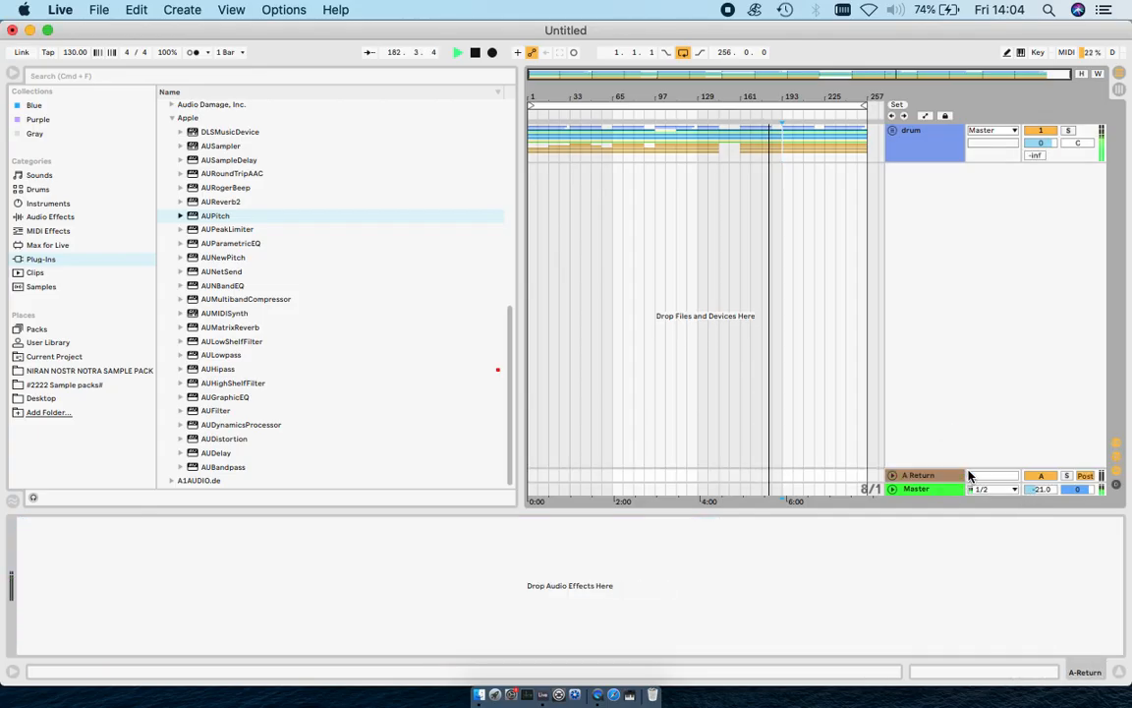
left_click(924, 145)
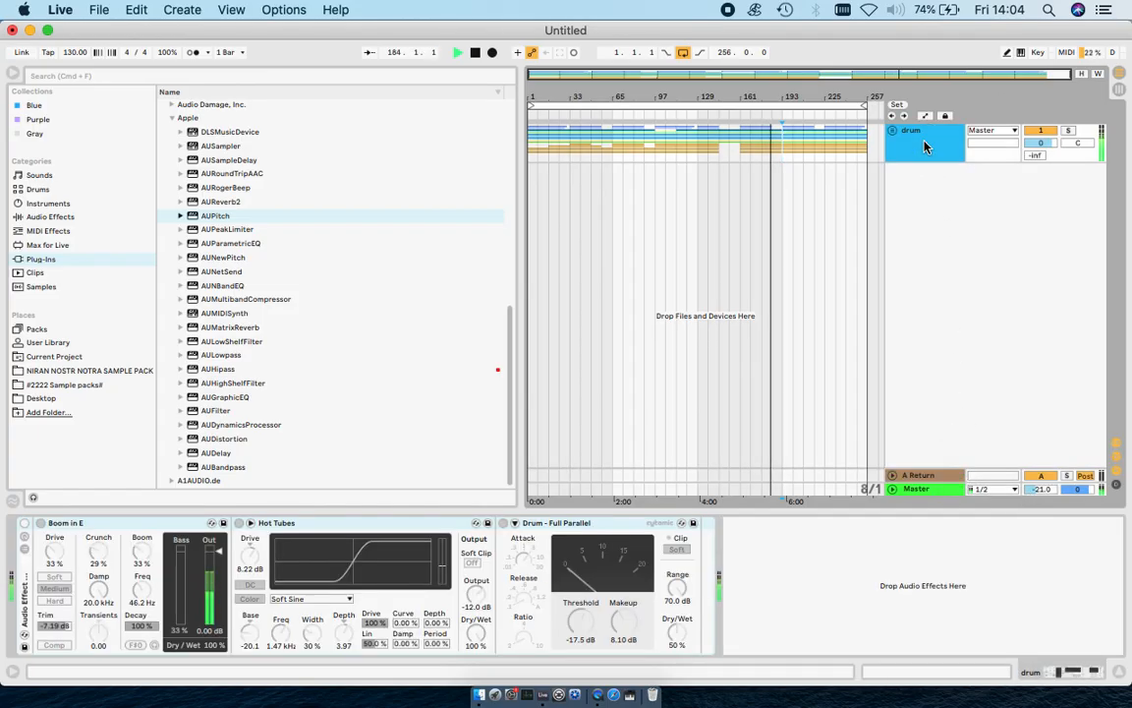
left_click(914, 476)
Add Valhalla DSP's ValhallaSpaceModulator Audio Unit to the A return track and set the drum group's send to 0 dB.
left_click(59, 258)
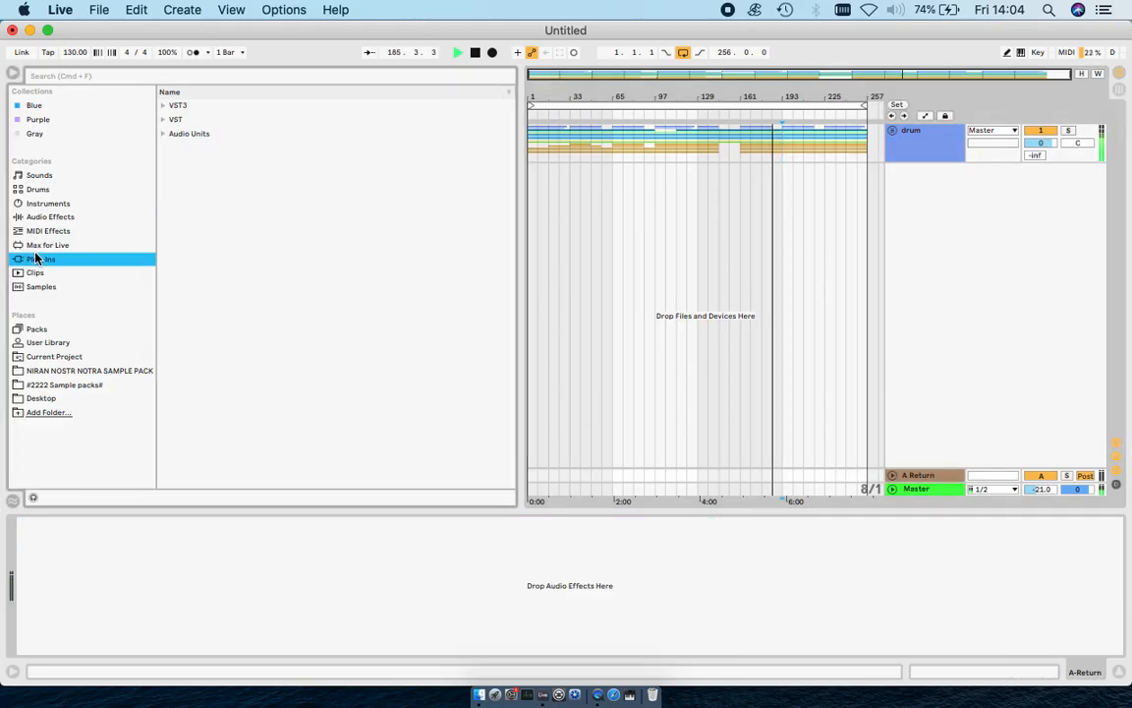
left_click(164, 135)
left_click(171, 190)
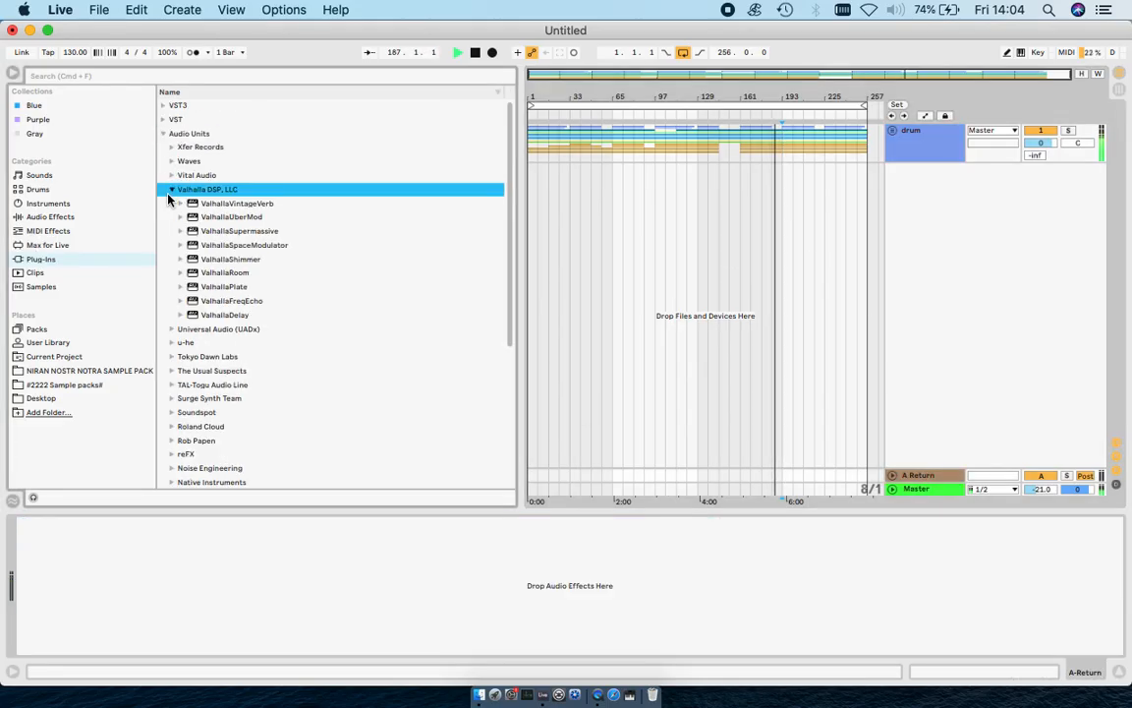
left_click_drag(792, 454, 915, 479)
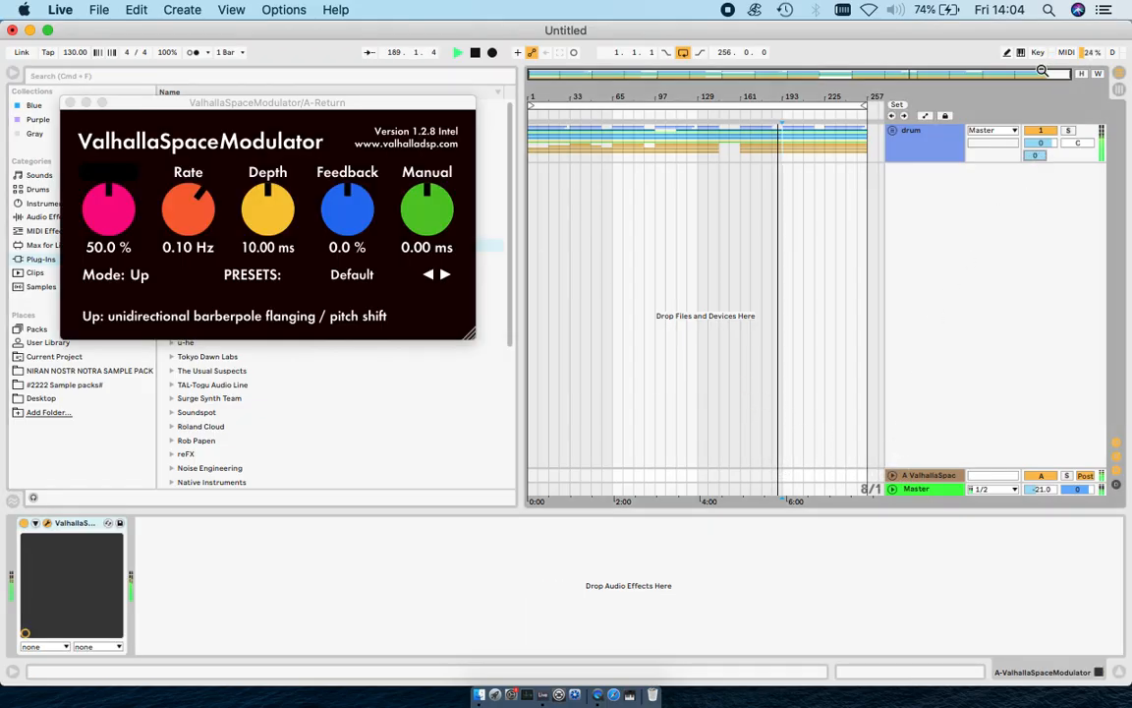
Solo the A return track and raise the Master volume to -6.0 dB.
left_click(1068, 476)
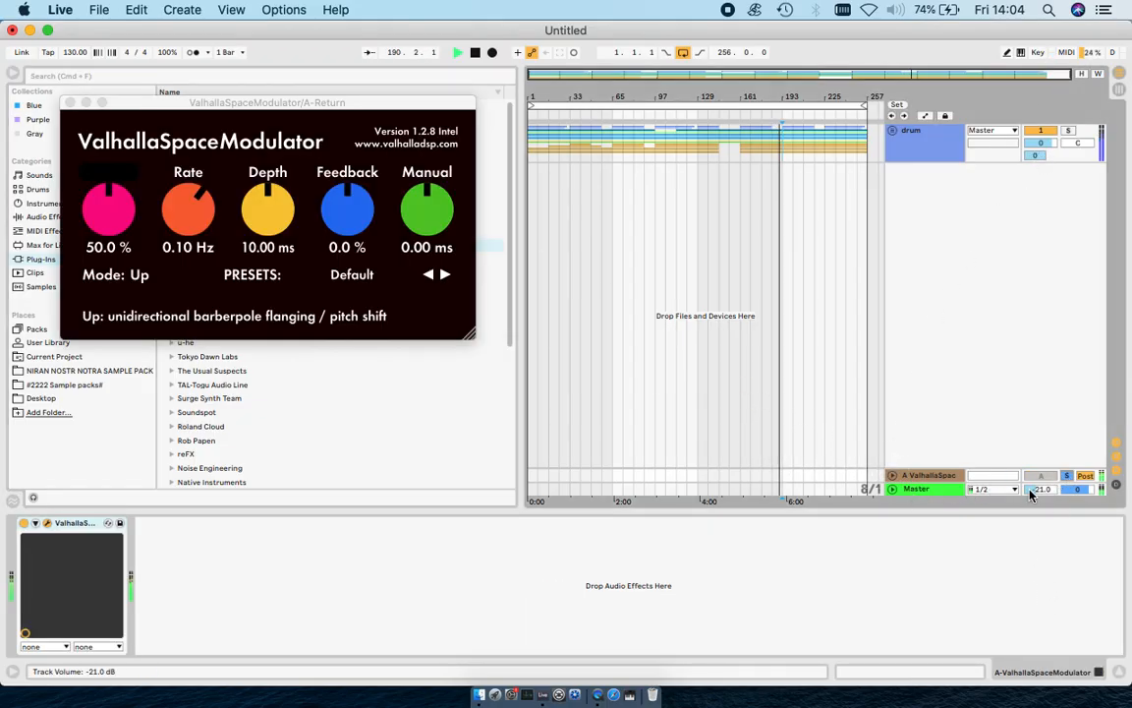
scroll(1033, 494, "up", 6)
scroll(1033, 491, "up", 3)
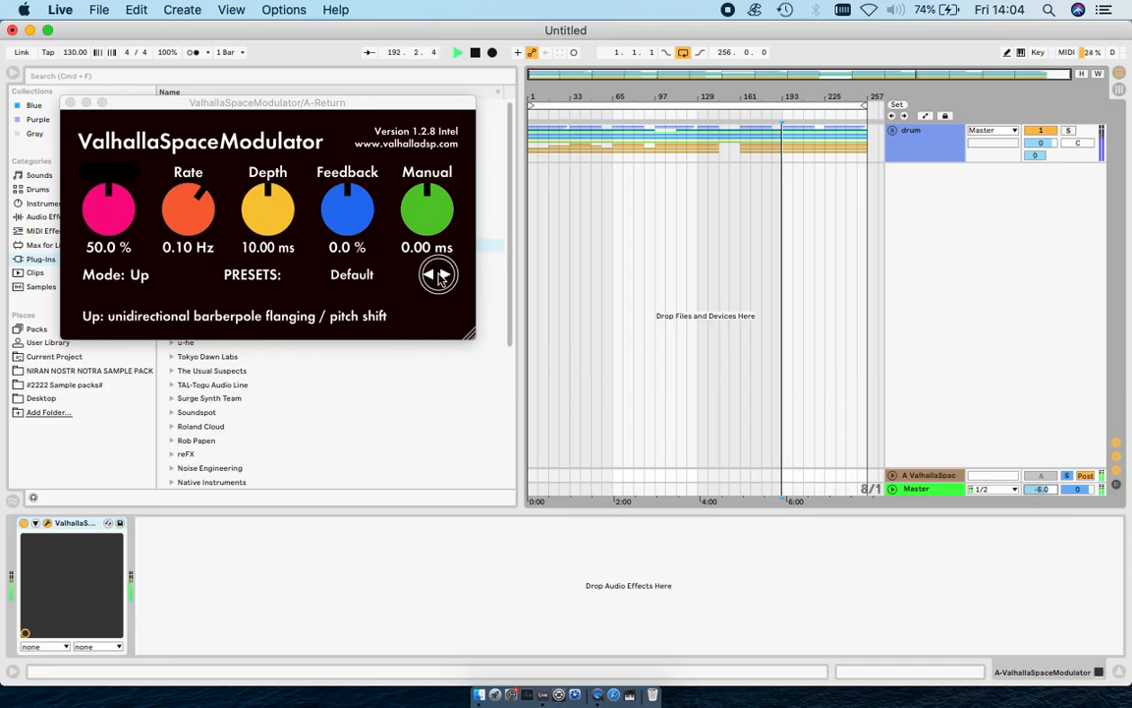
Load the Clique preset in the return's ValhallaSpaceModulator and set its mix to 100 %.
left_click(441, 277)
left_click(442, 277)
left_click(443, 278)
left_click(443, 278)
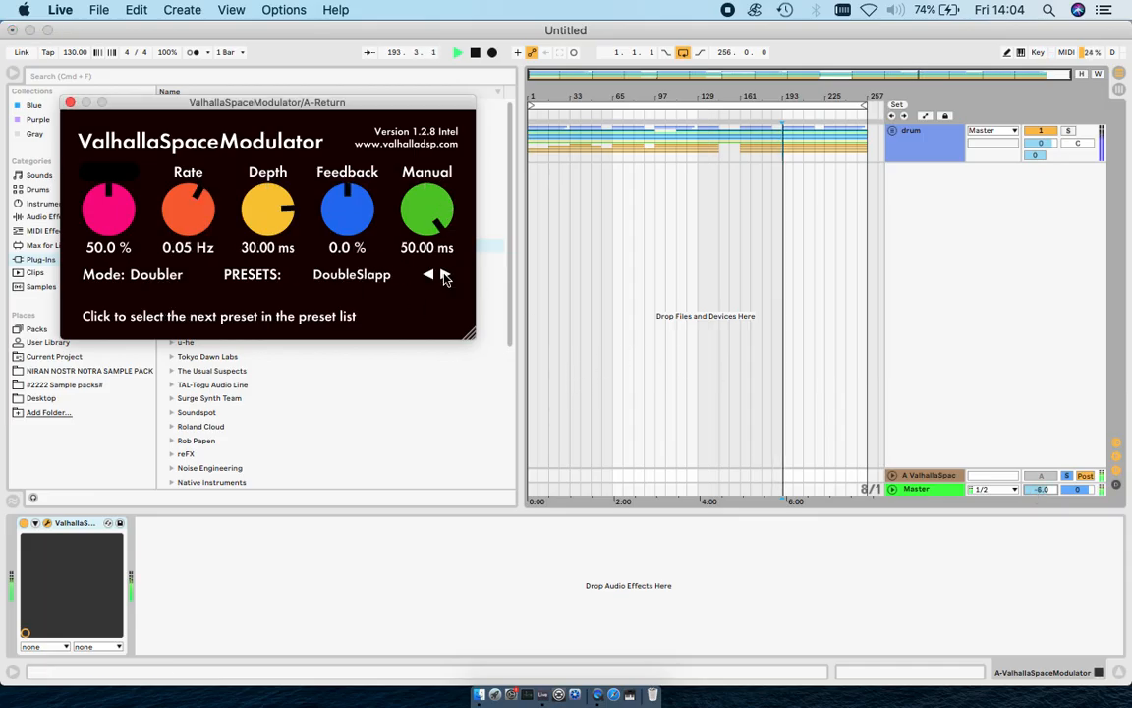
left_click(429, 275)
left_click(428, 275)
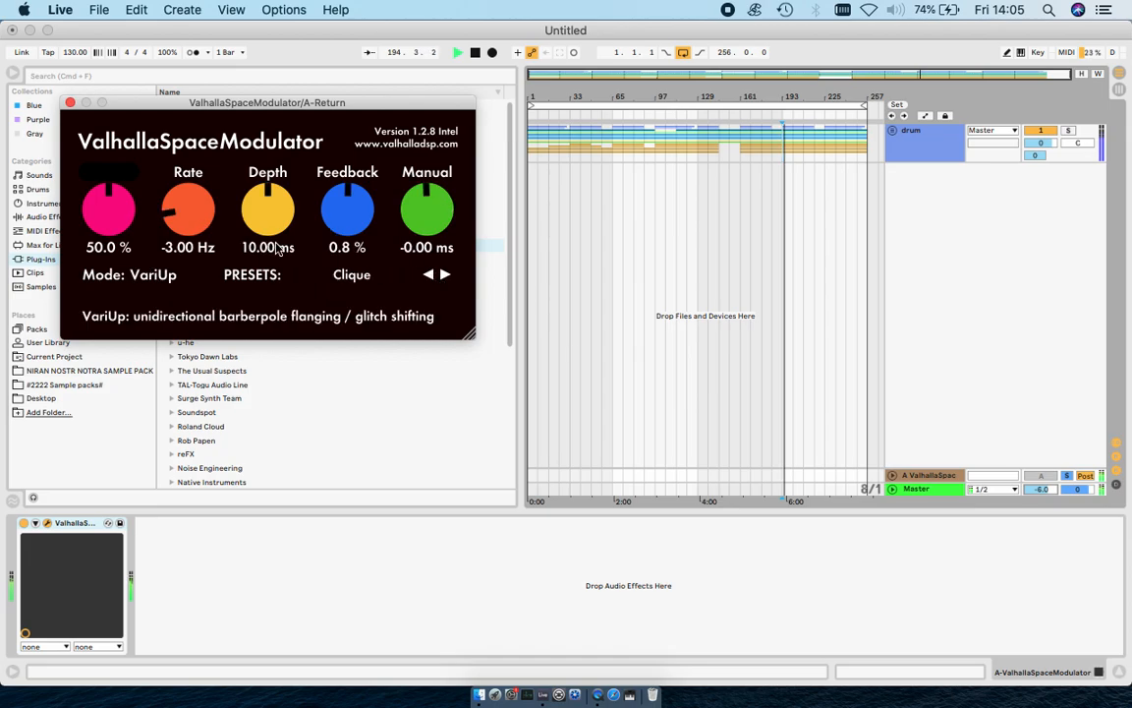
left_click_drag(96, 203, 84, 88)
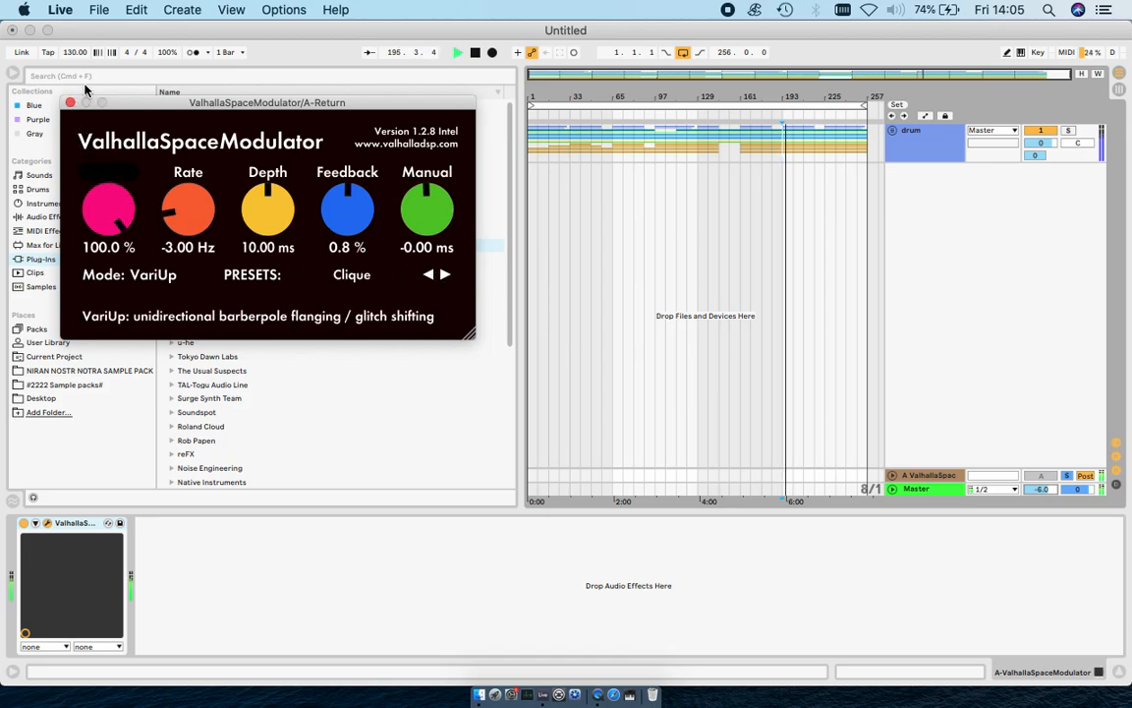
Add a second ValhallaSpaceModulator to the A return track and load its TZFSTart preset.
left_click(71, 103)
double_click(252, 244)
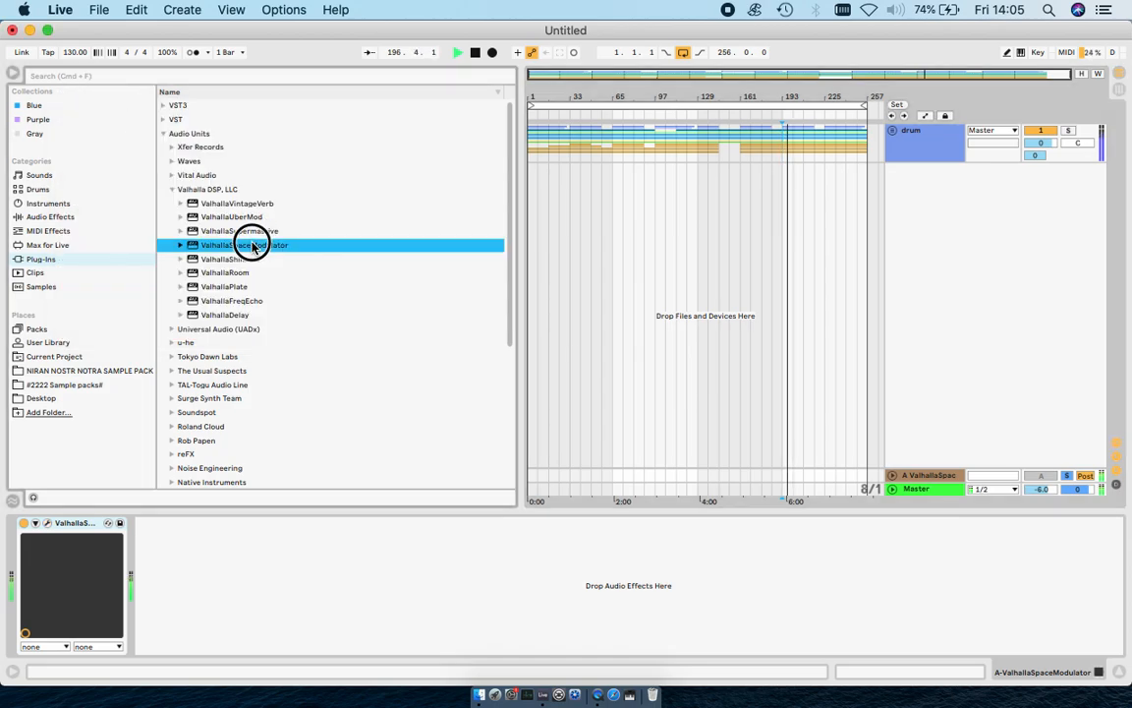
left_click(447, 285)
left_click(447, 285)
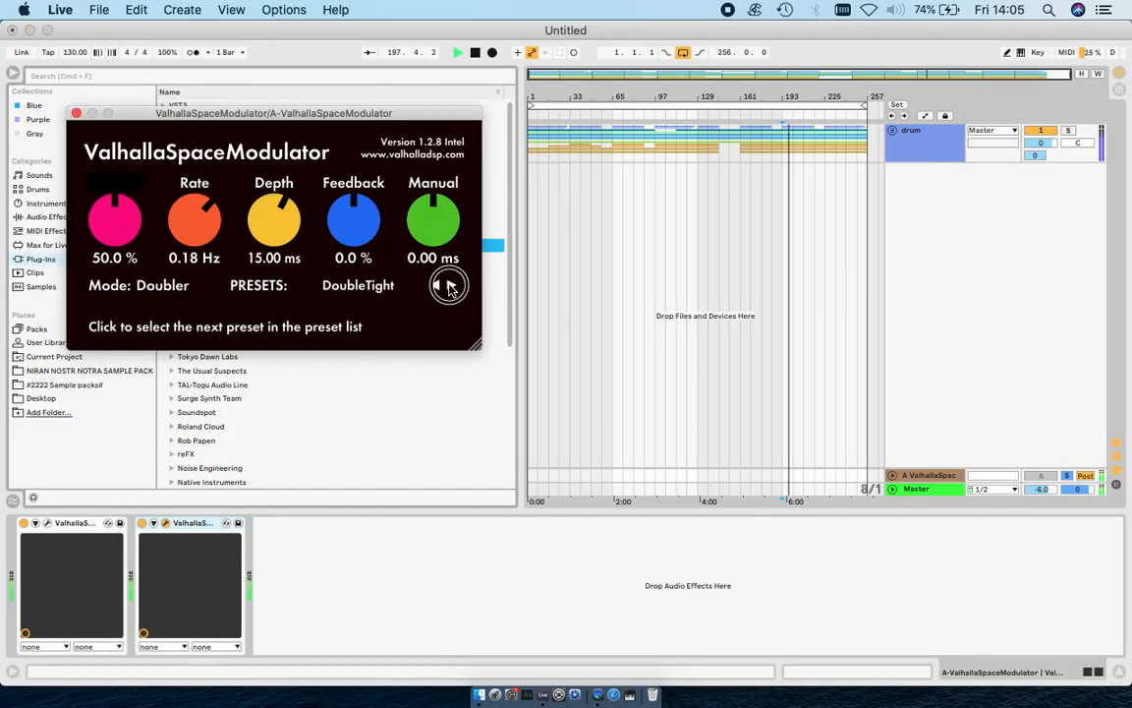
left_click(448, 286)
left_click(451, 287)
left_click(450, 287)
left_click(450, 287)
left_click(450, 287)
left_click(450, 287)
left_click(450, 287)
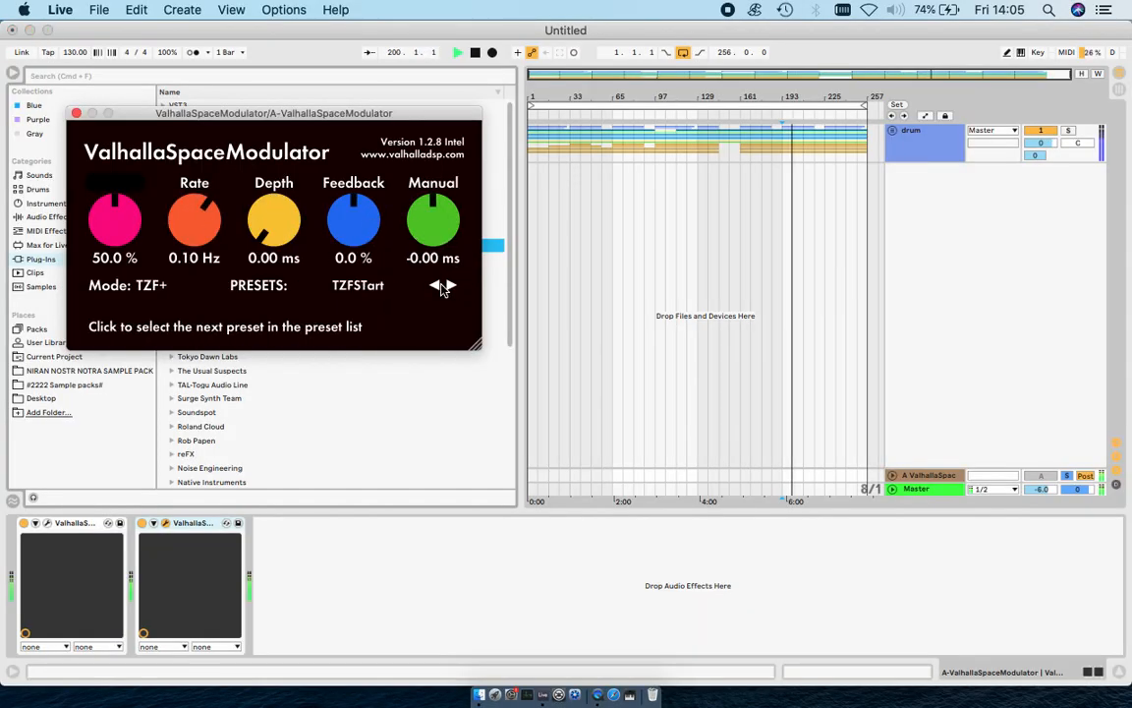
left_click(76, 113)
Add ValhallaSupermassive to the return chain with the small reverb preset Small + Wide and lower its mix to about 29 %.
left_click(229, 230)
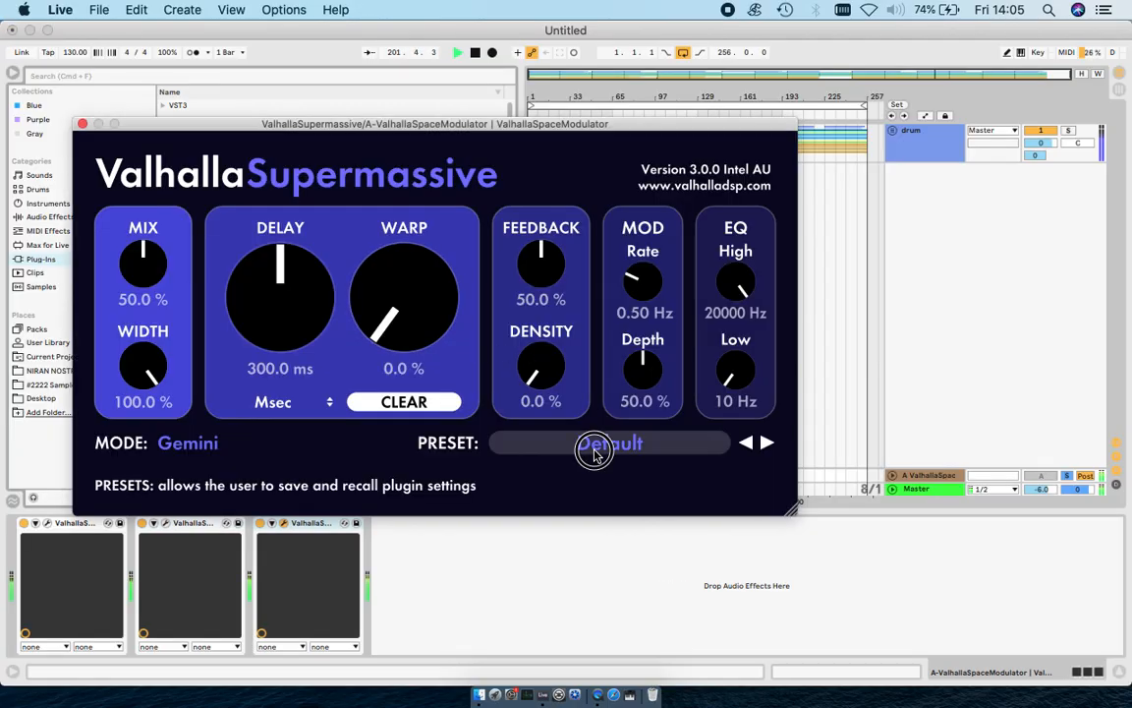
left_click(601, 448)
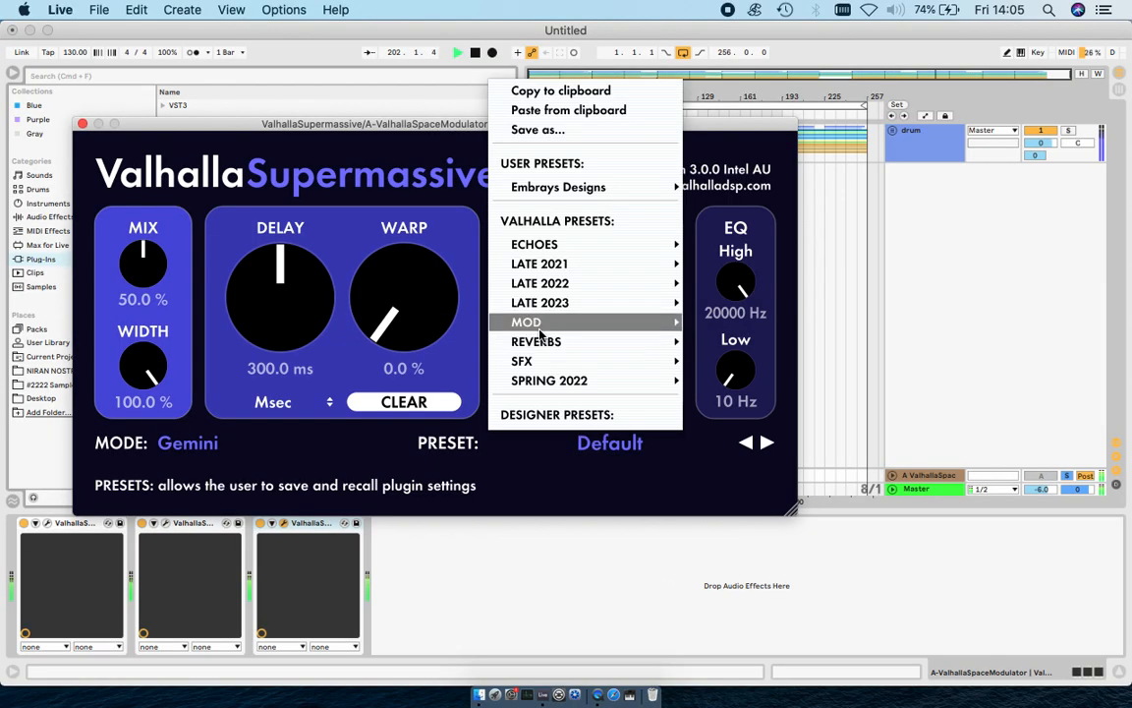
mouse_move(562, 344)
mouse_move(730, 341)
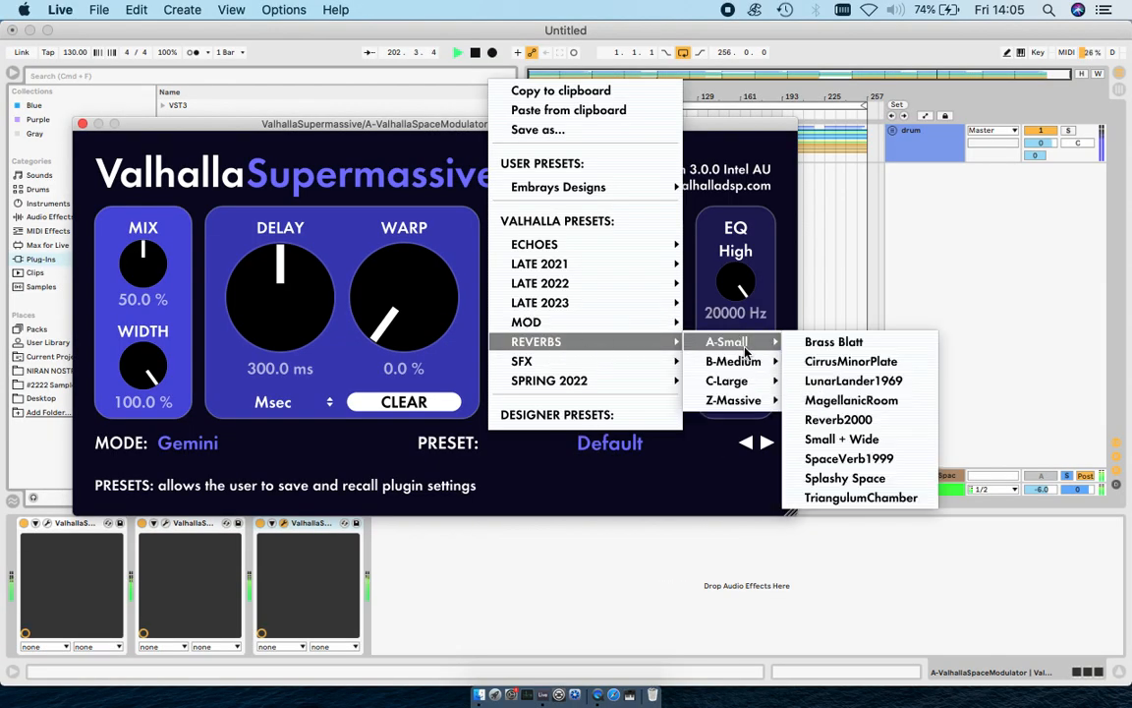
left_click(821, 437)
left_click_drag(136, 244, 154, 311)
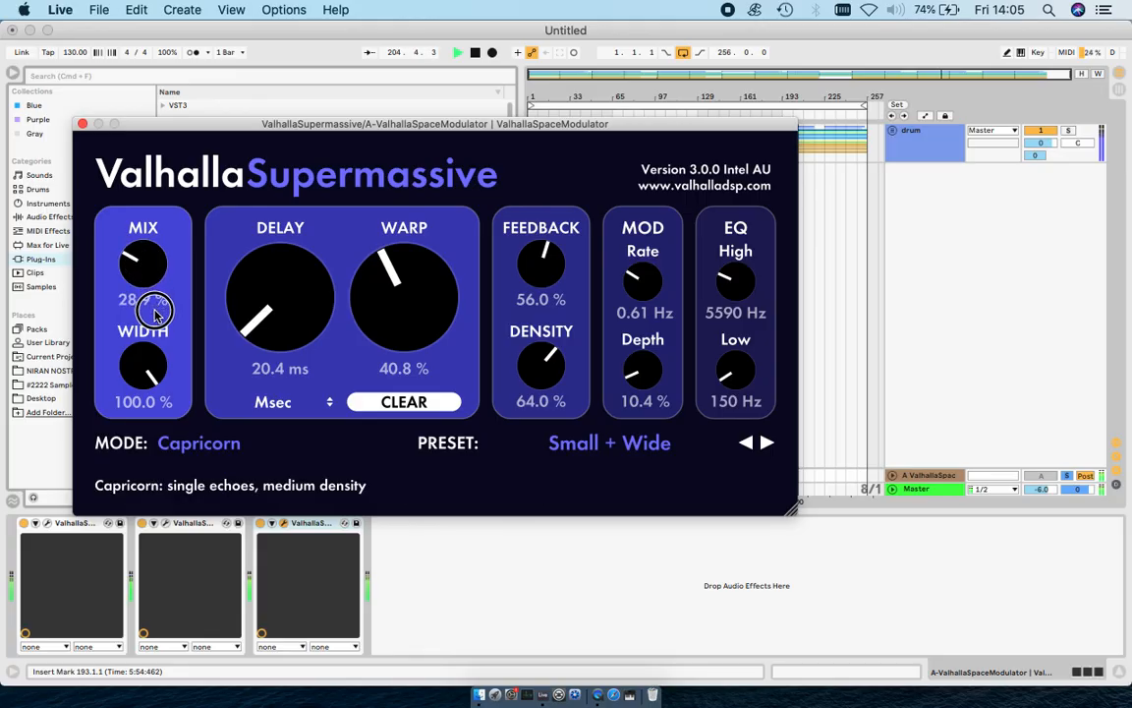
left_click(83, 123)
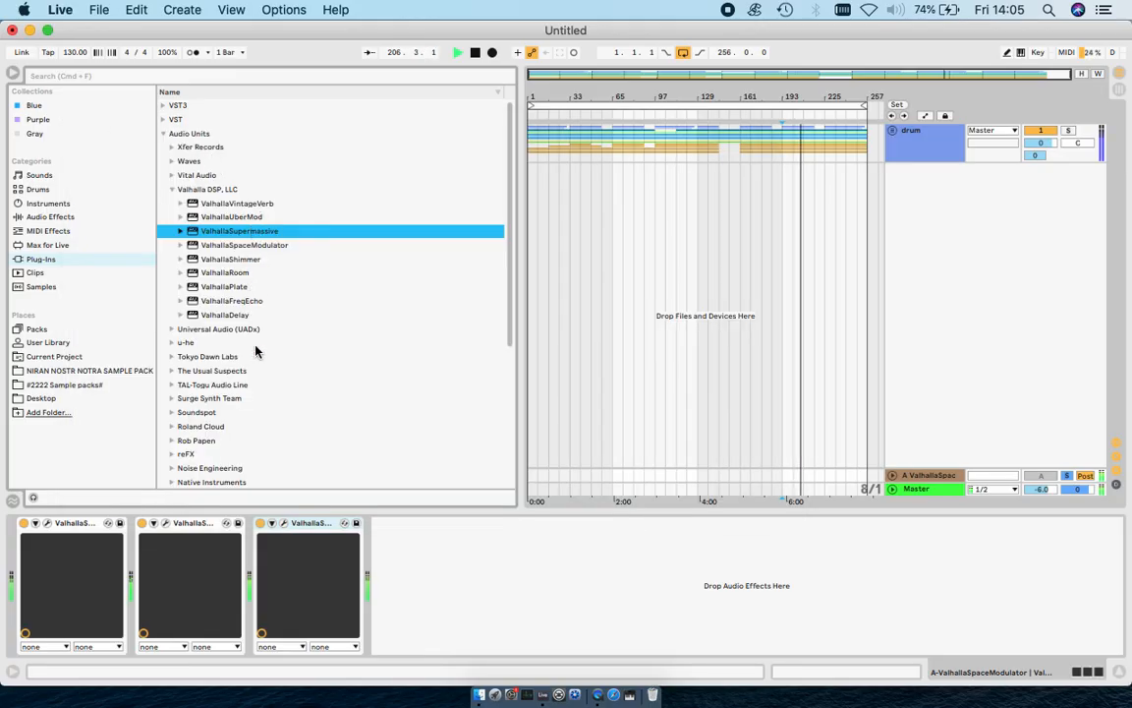
Add ValhallaFreqEcho to the end of the return chain and adjust its shift, delay and mix.
double_click(236, 300)
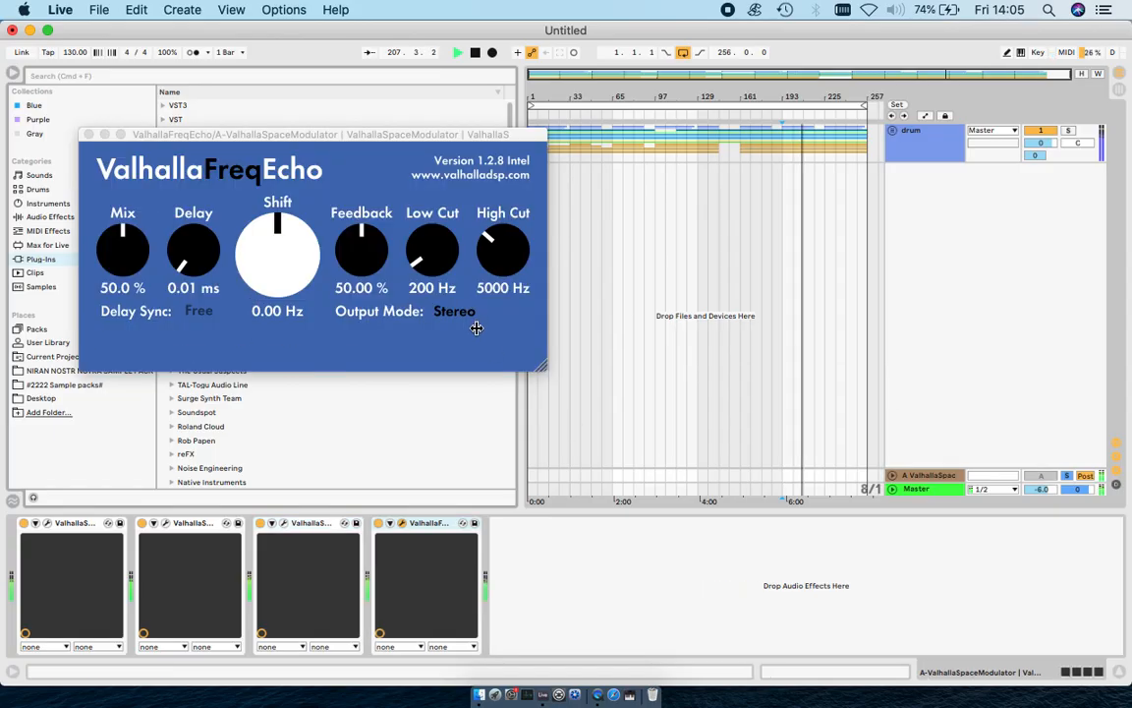
left_click_drag(295, 256, 277, 217)
left_click_drag(197, 248, 157, 183)
left_click_drag(122, 239, 134, 271)
left_click(89, 134)
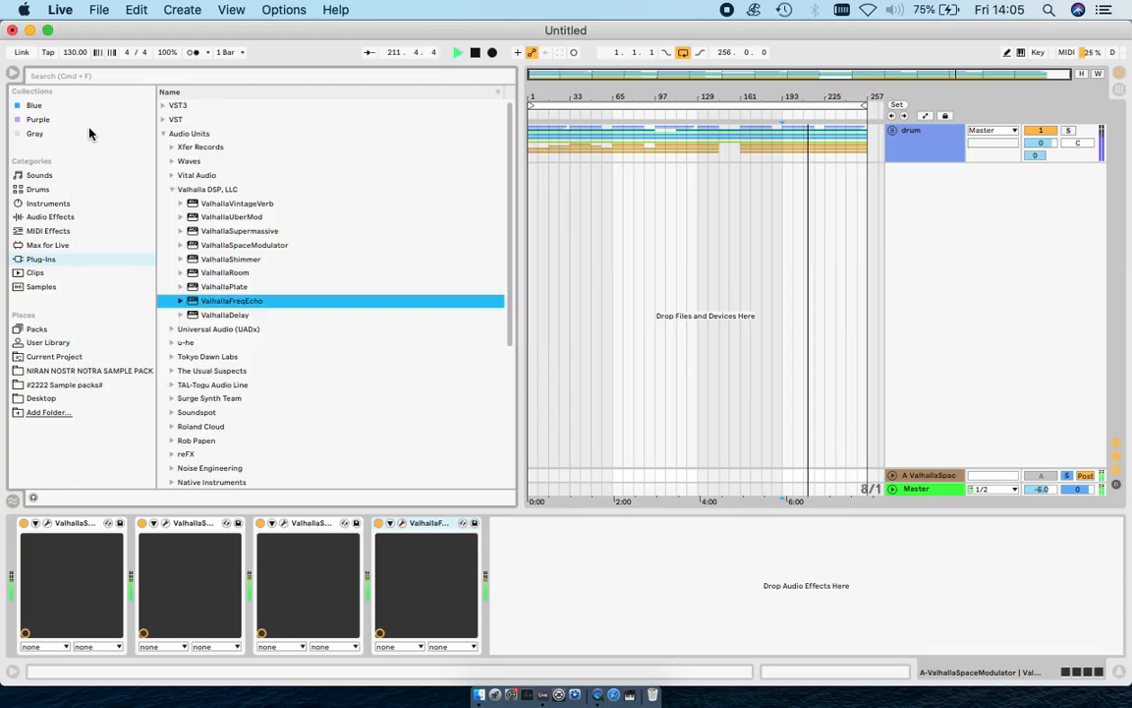
Add the Max for Live device dschihadelay.amxd to the end of the return chain.
left_click(29, 242)
left_click(163, 134)
scroll(215, 356, "down", 2)
left_click(213, 468)
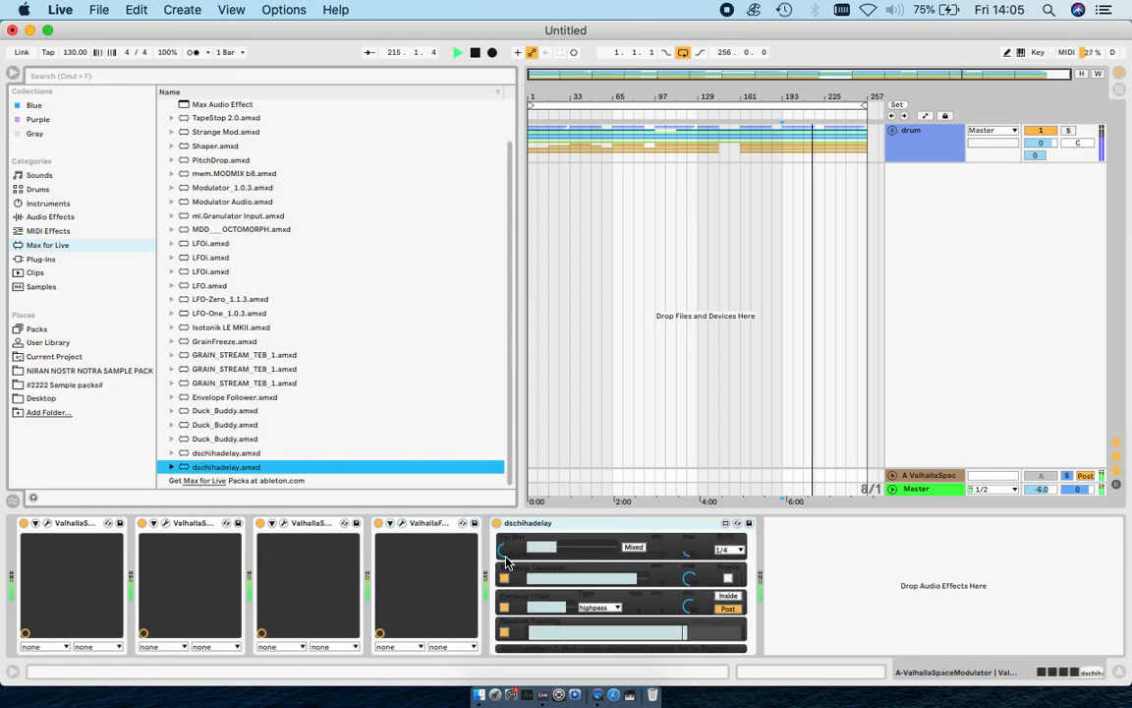
Lower the dschihadelay's dry/wet amount and move the device to the front of the return chain.
left_click_drag(504, 553, 516, 603)
left_click_drag(531, 522, 14, 589)
left_click(37, 561)
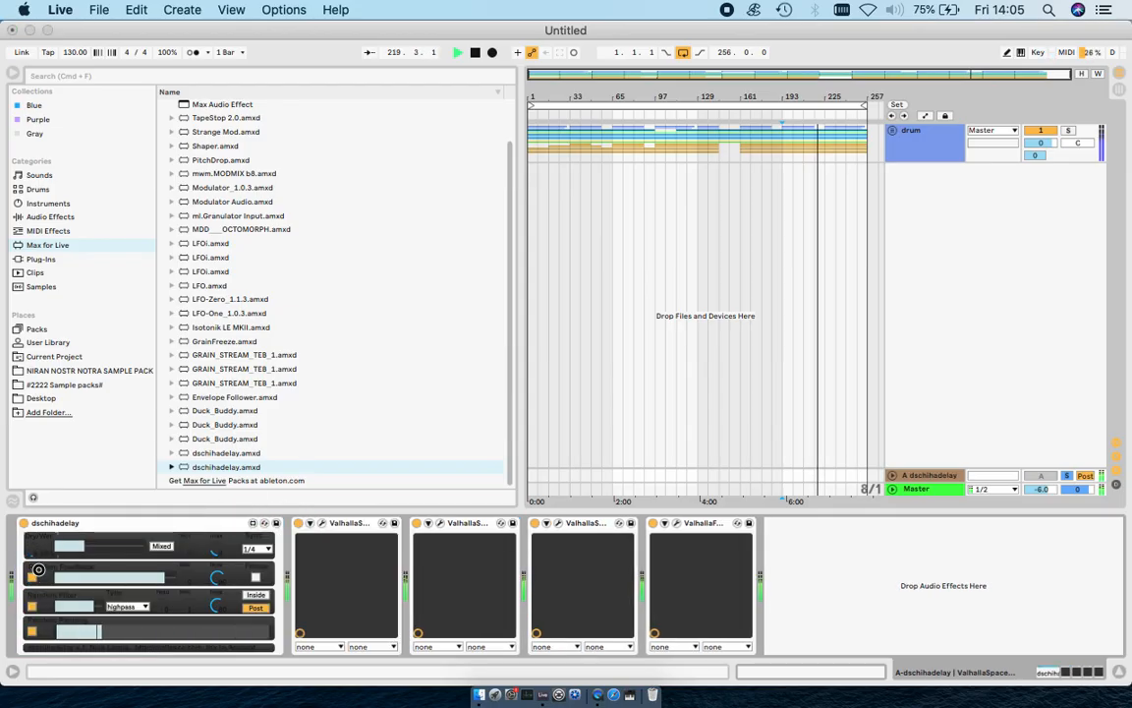
Take the A return track out of solo and play the arrangement from around bar 161.
left_click(1040, 475)
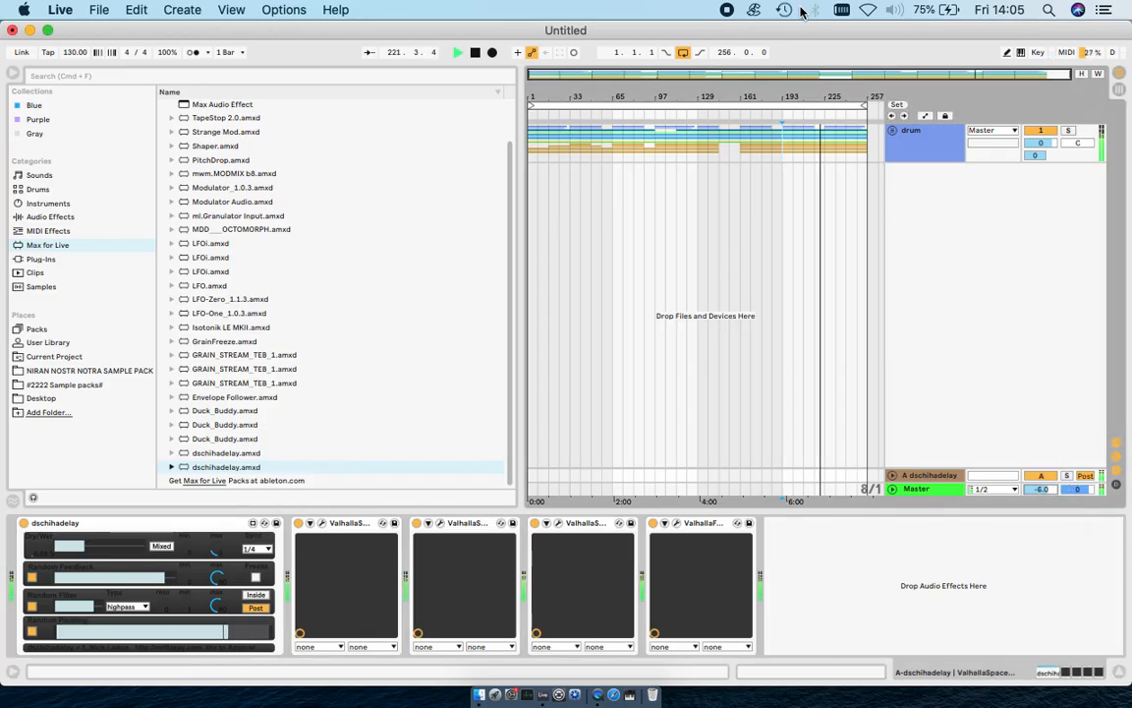
left_click(736, 114)
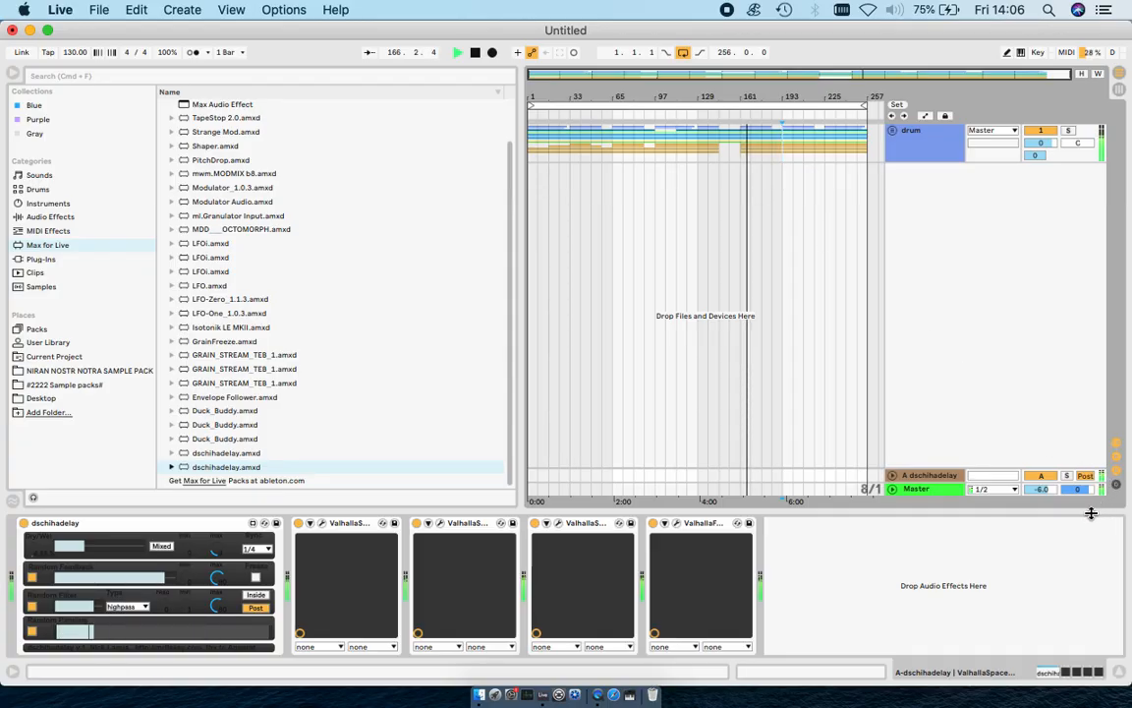
Lower the Master volume to -34.0 dB.
scroll(1046, 493, "down", 3)
scroll(1047, 493, "down", 3)
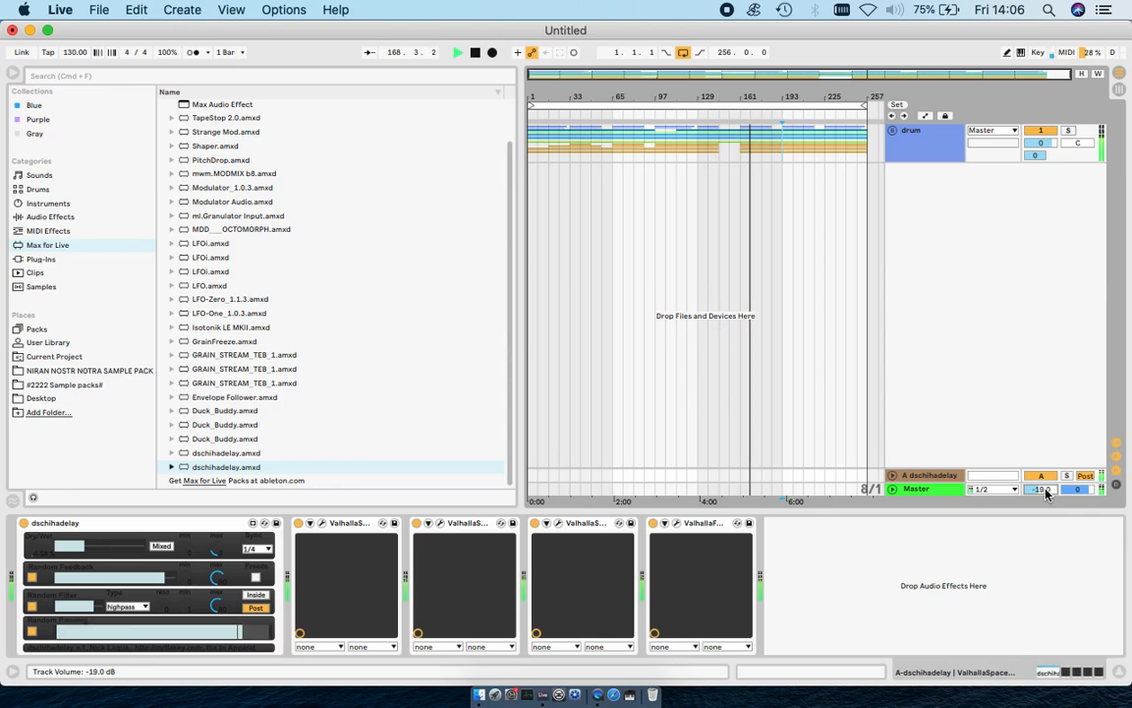
scroll(1046, 493, "down", 2)
scroll(1047, 493, "down", 2)
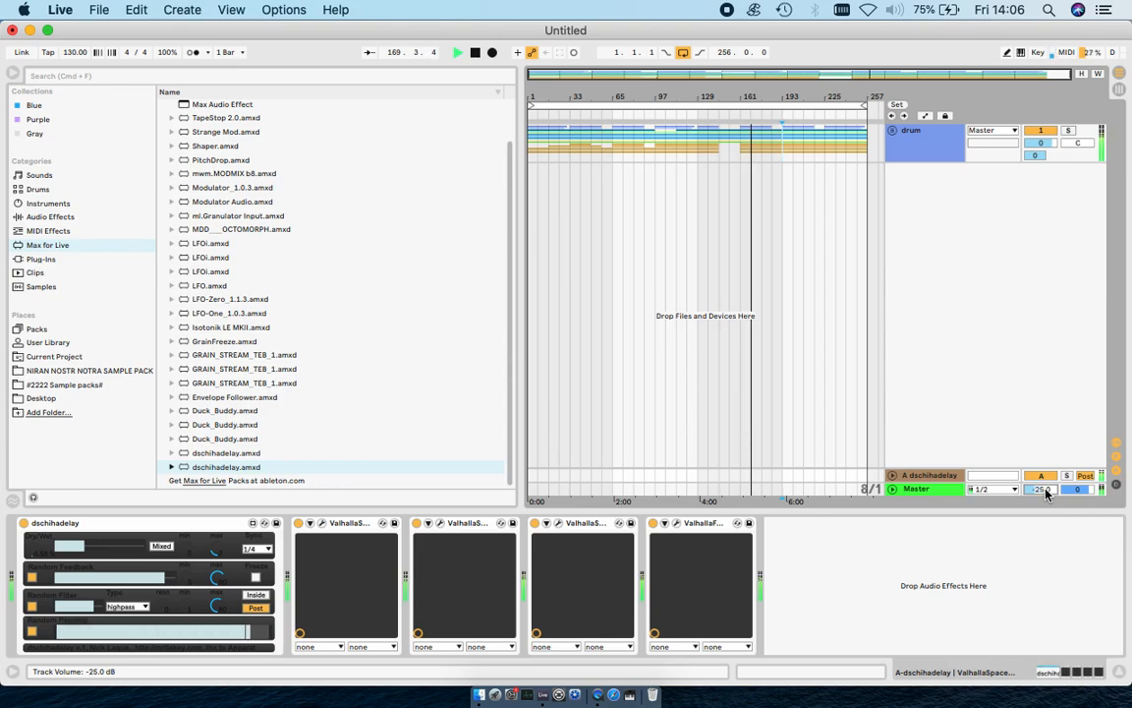
scroll(1047, 493, "down", 3)
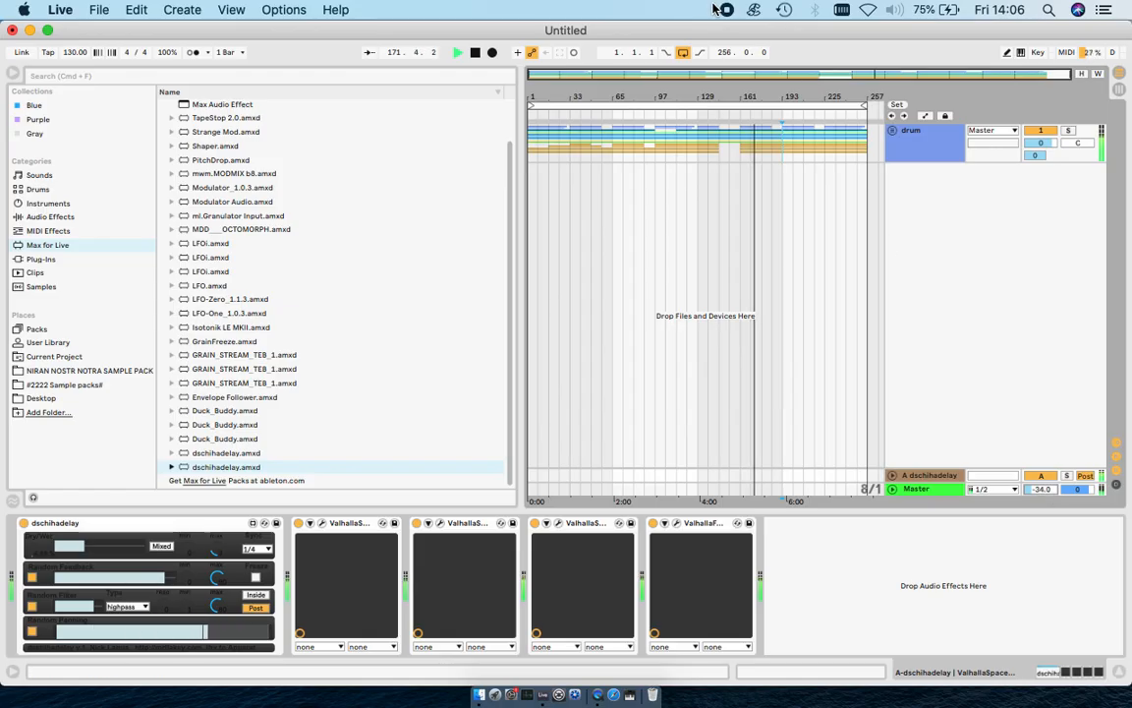